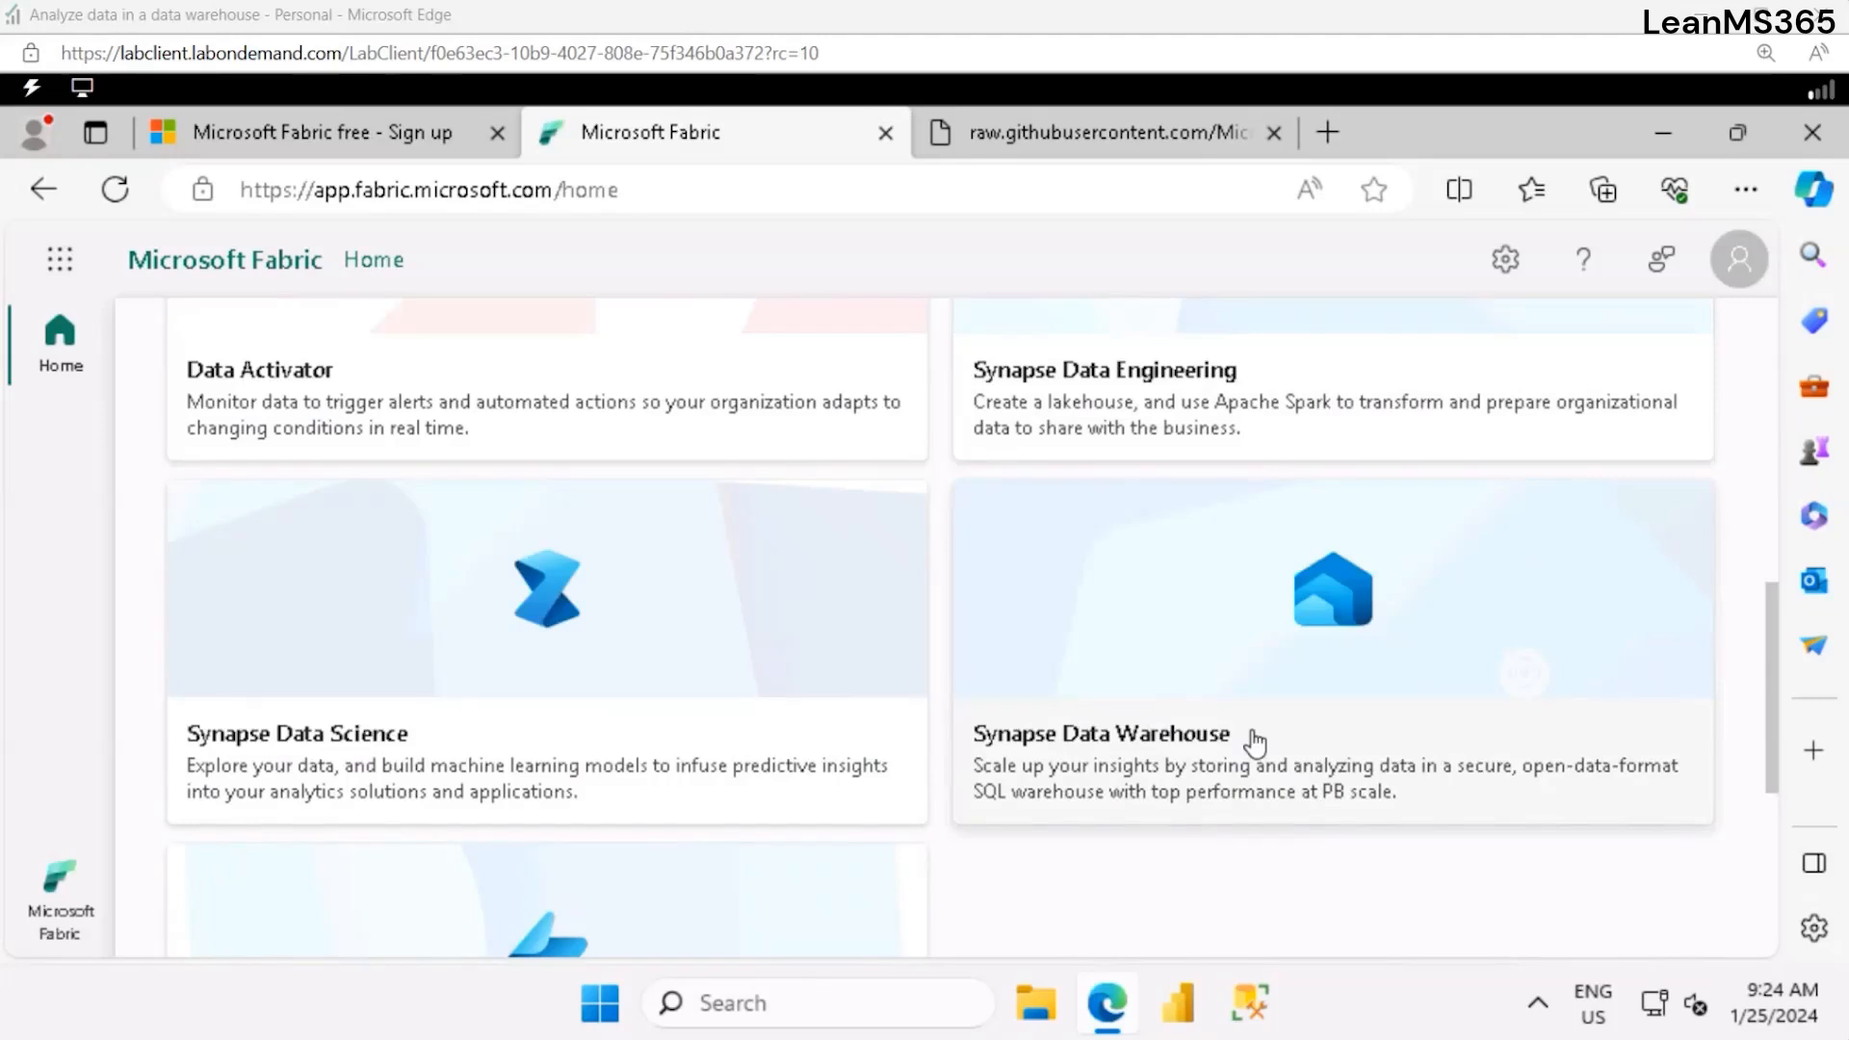
Step: Create a new workspace named warehouse_wrkspc in the Synapse Data Warehouse experience
click(1252, 743)
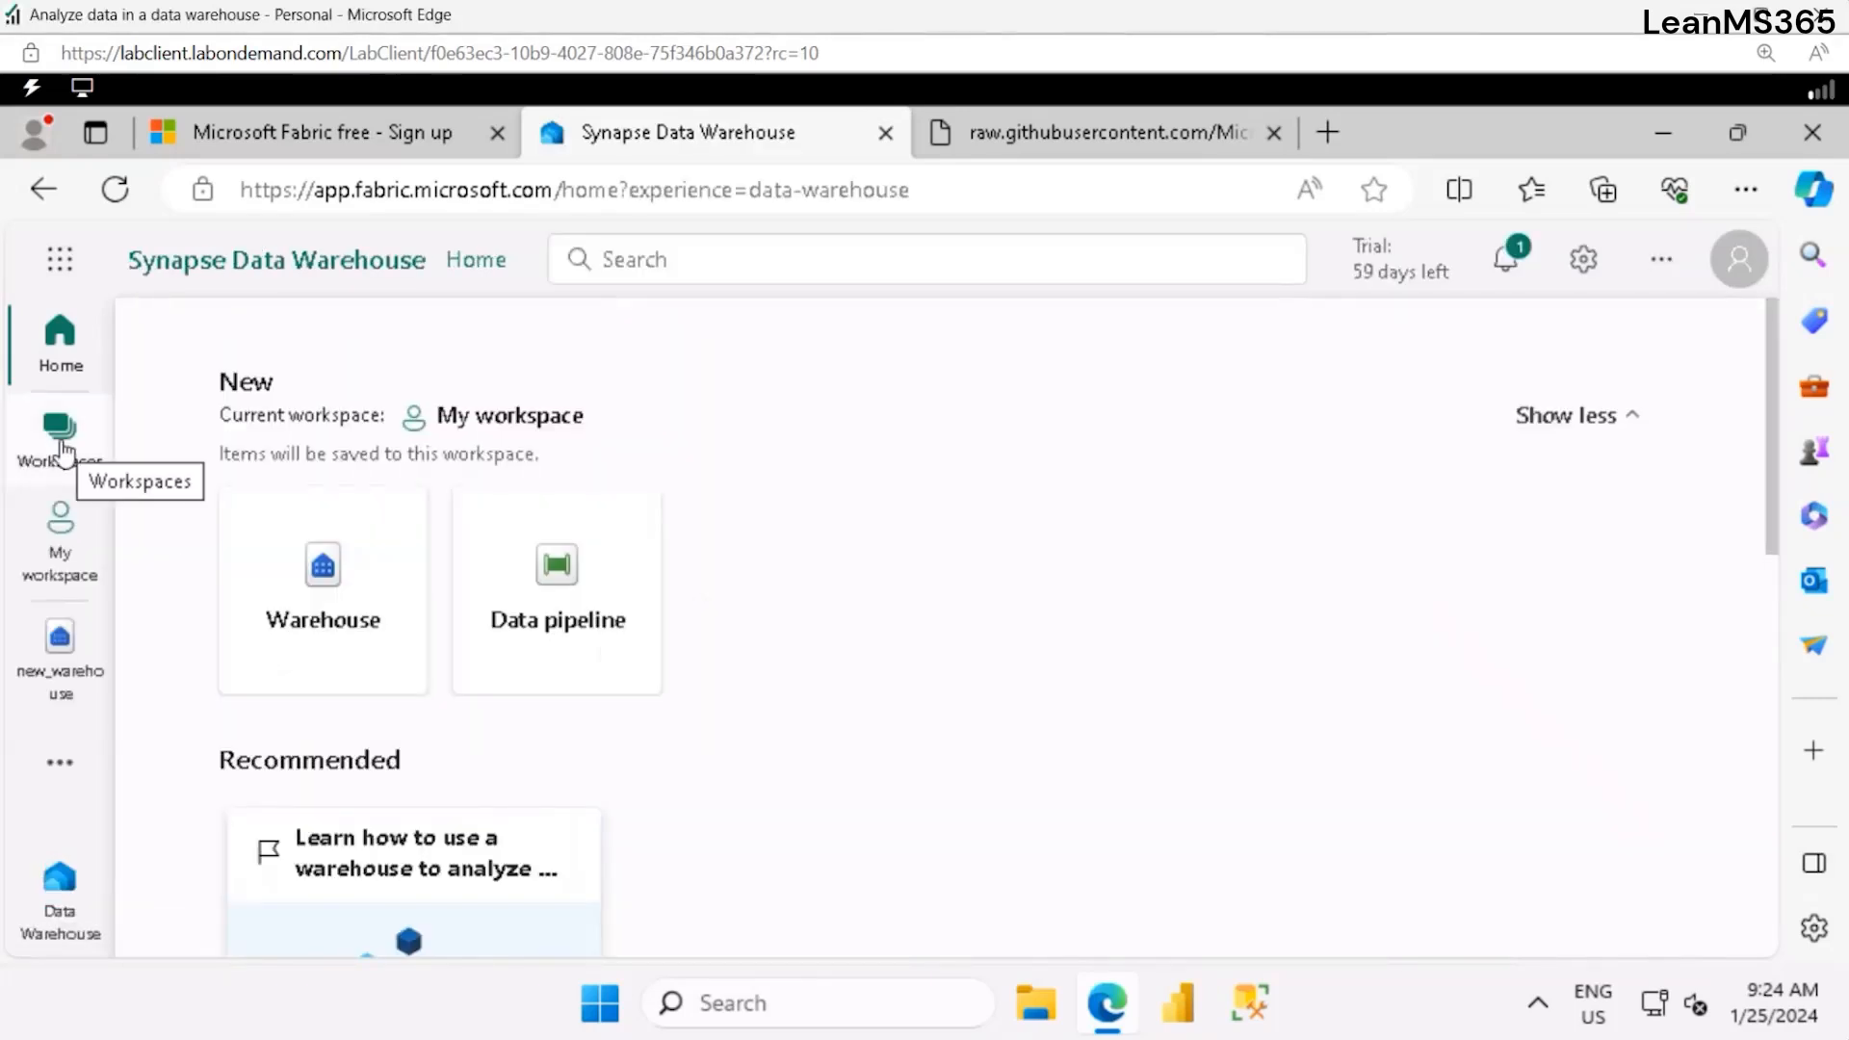
click(62, 448)
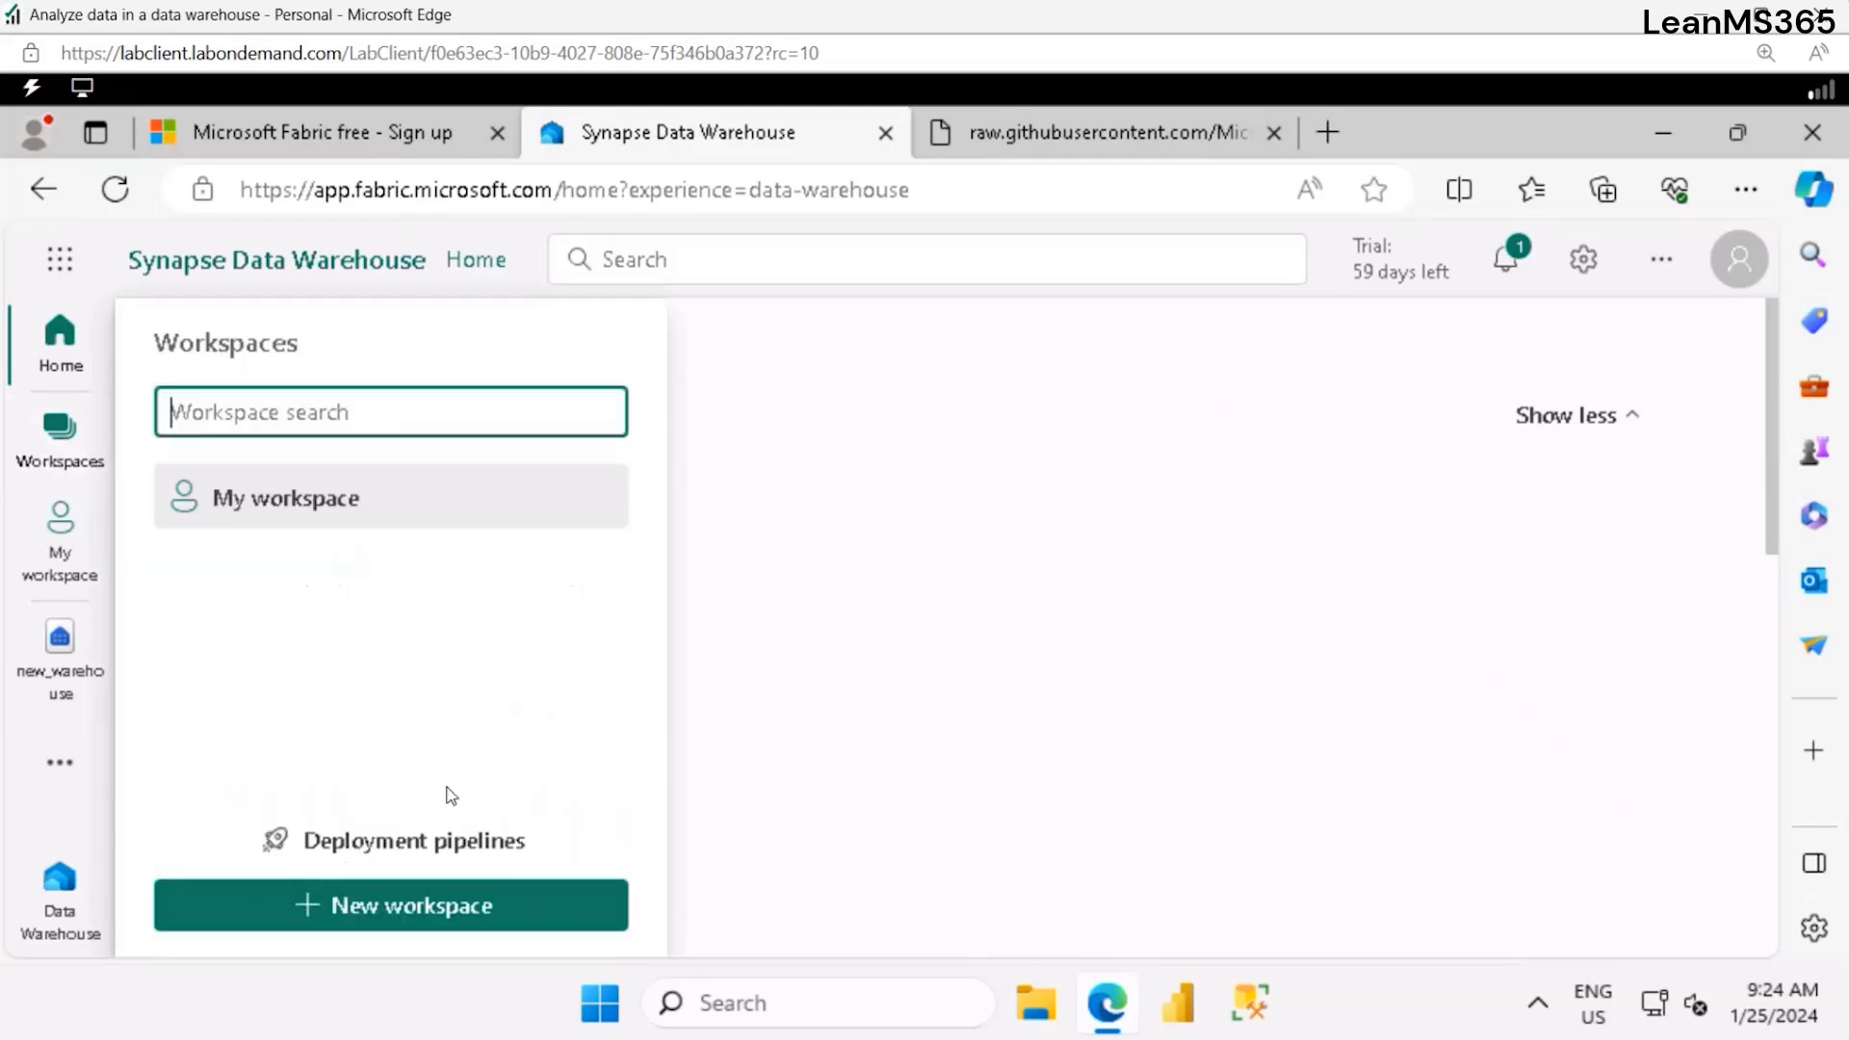
click(1133, 597)
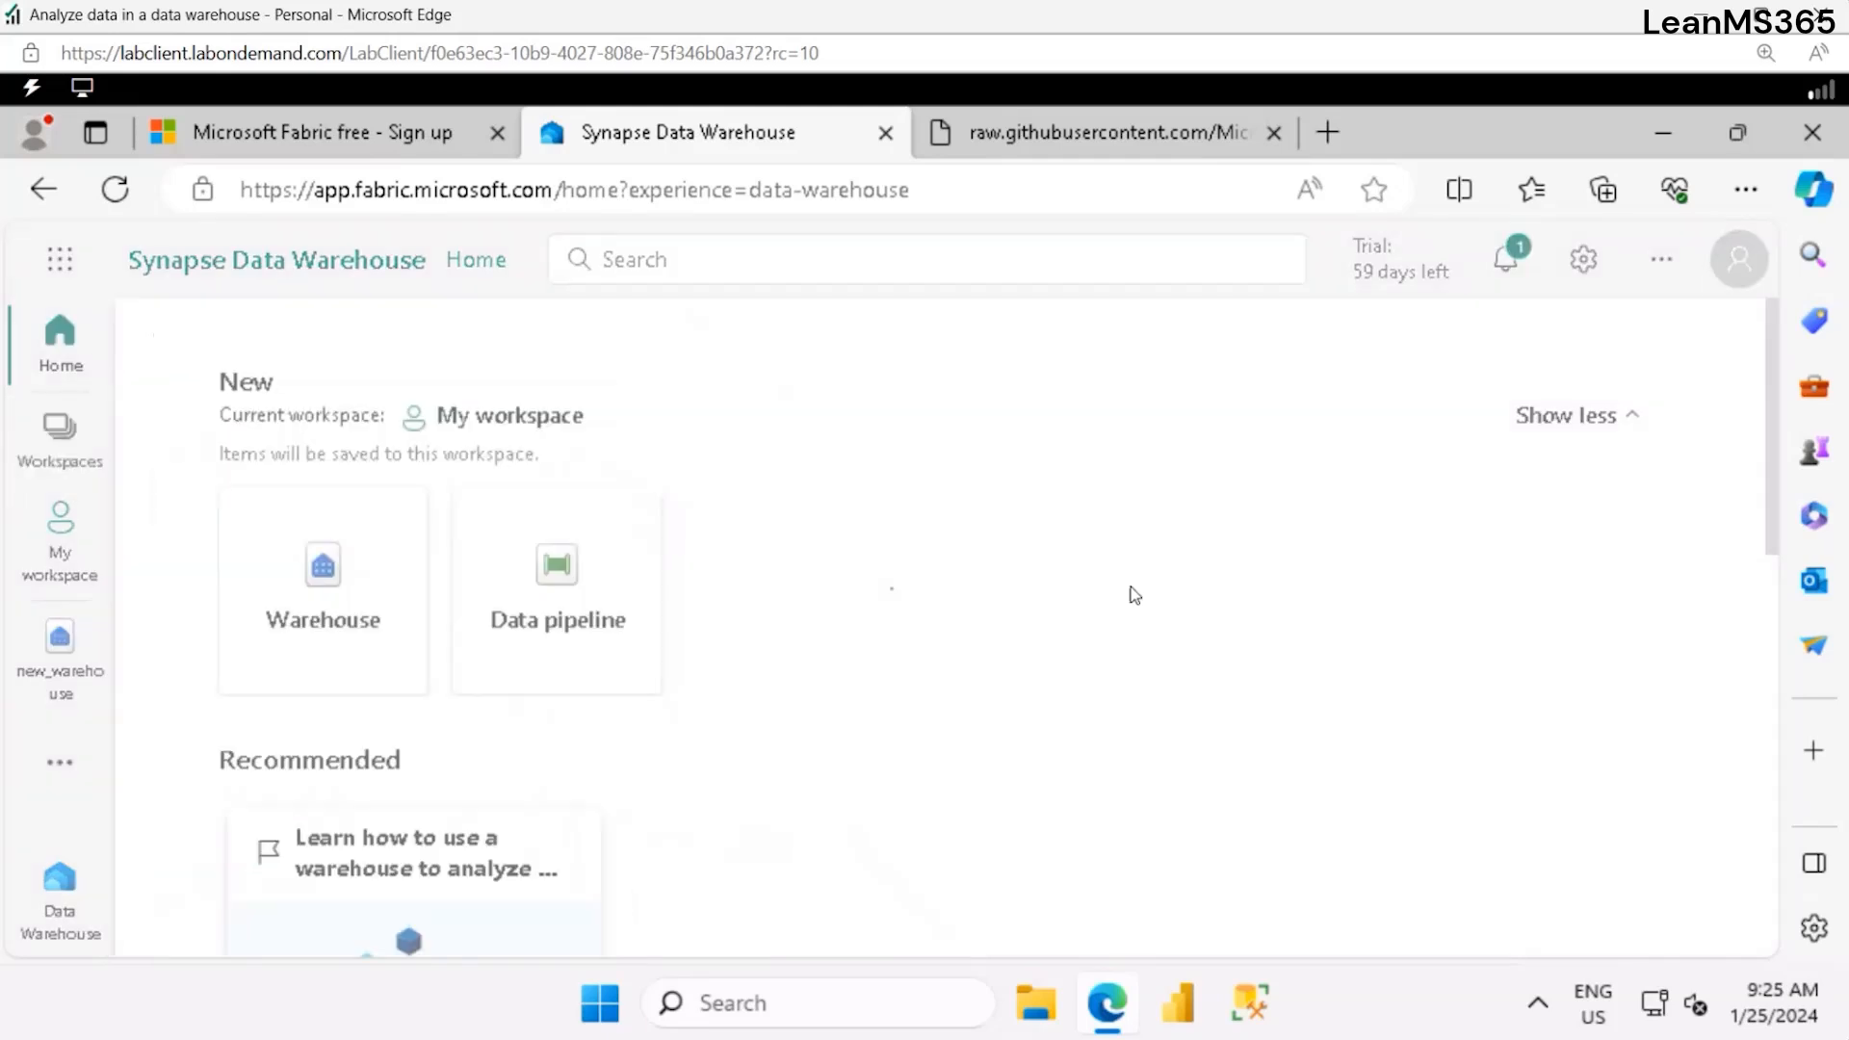
click(943, 466)
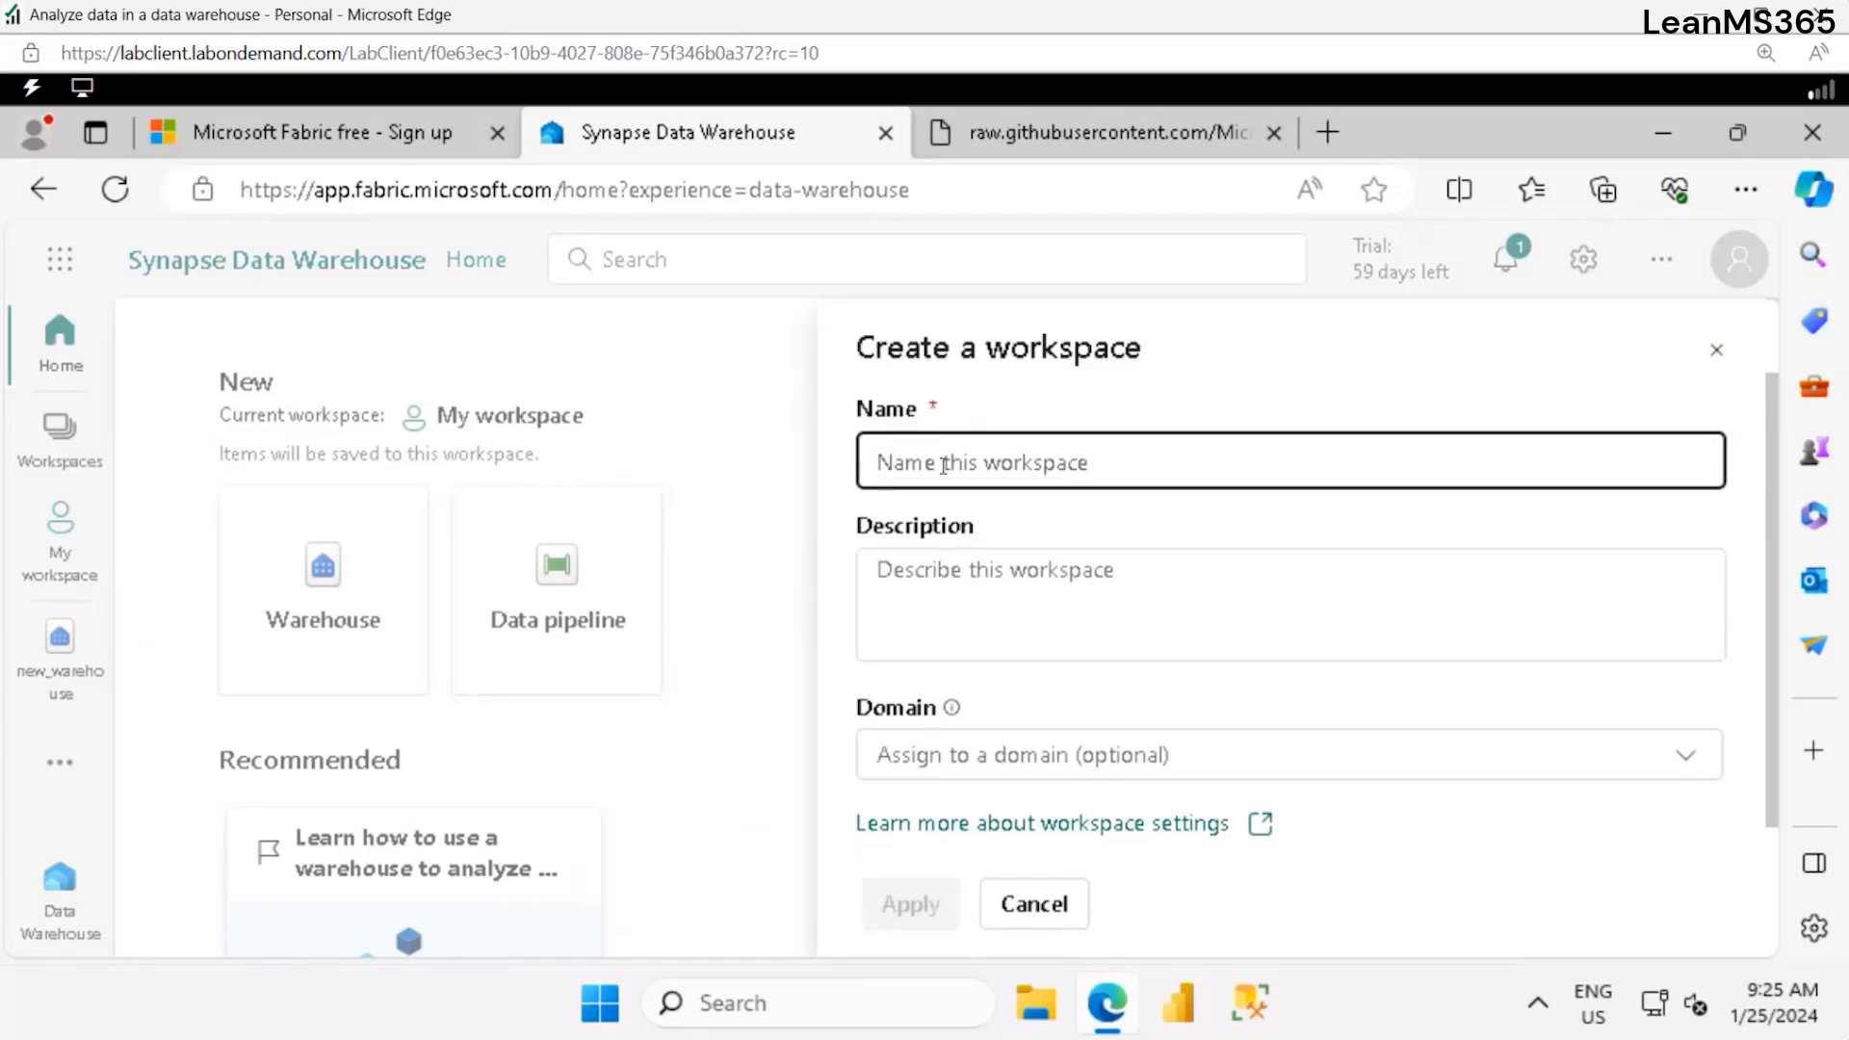
text(ware)
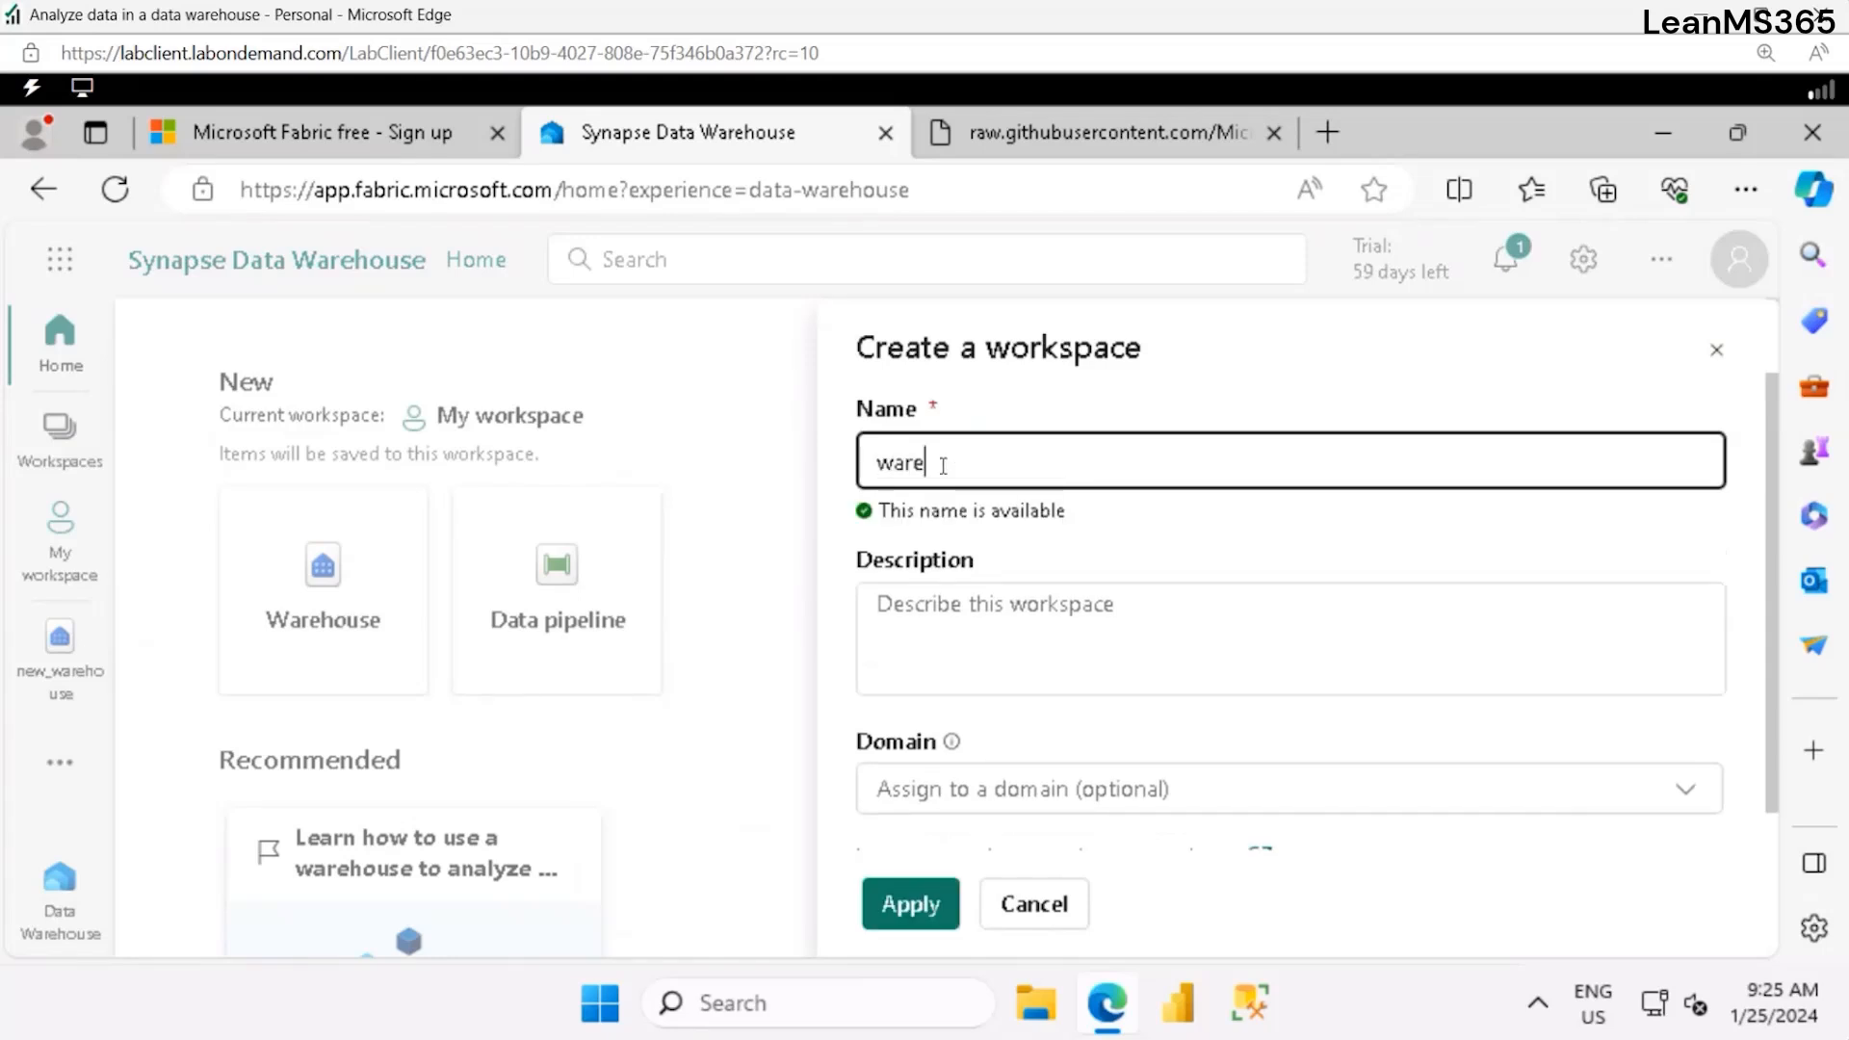
text(house_wrk)
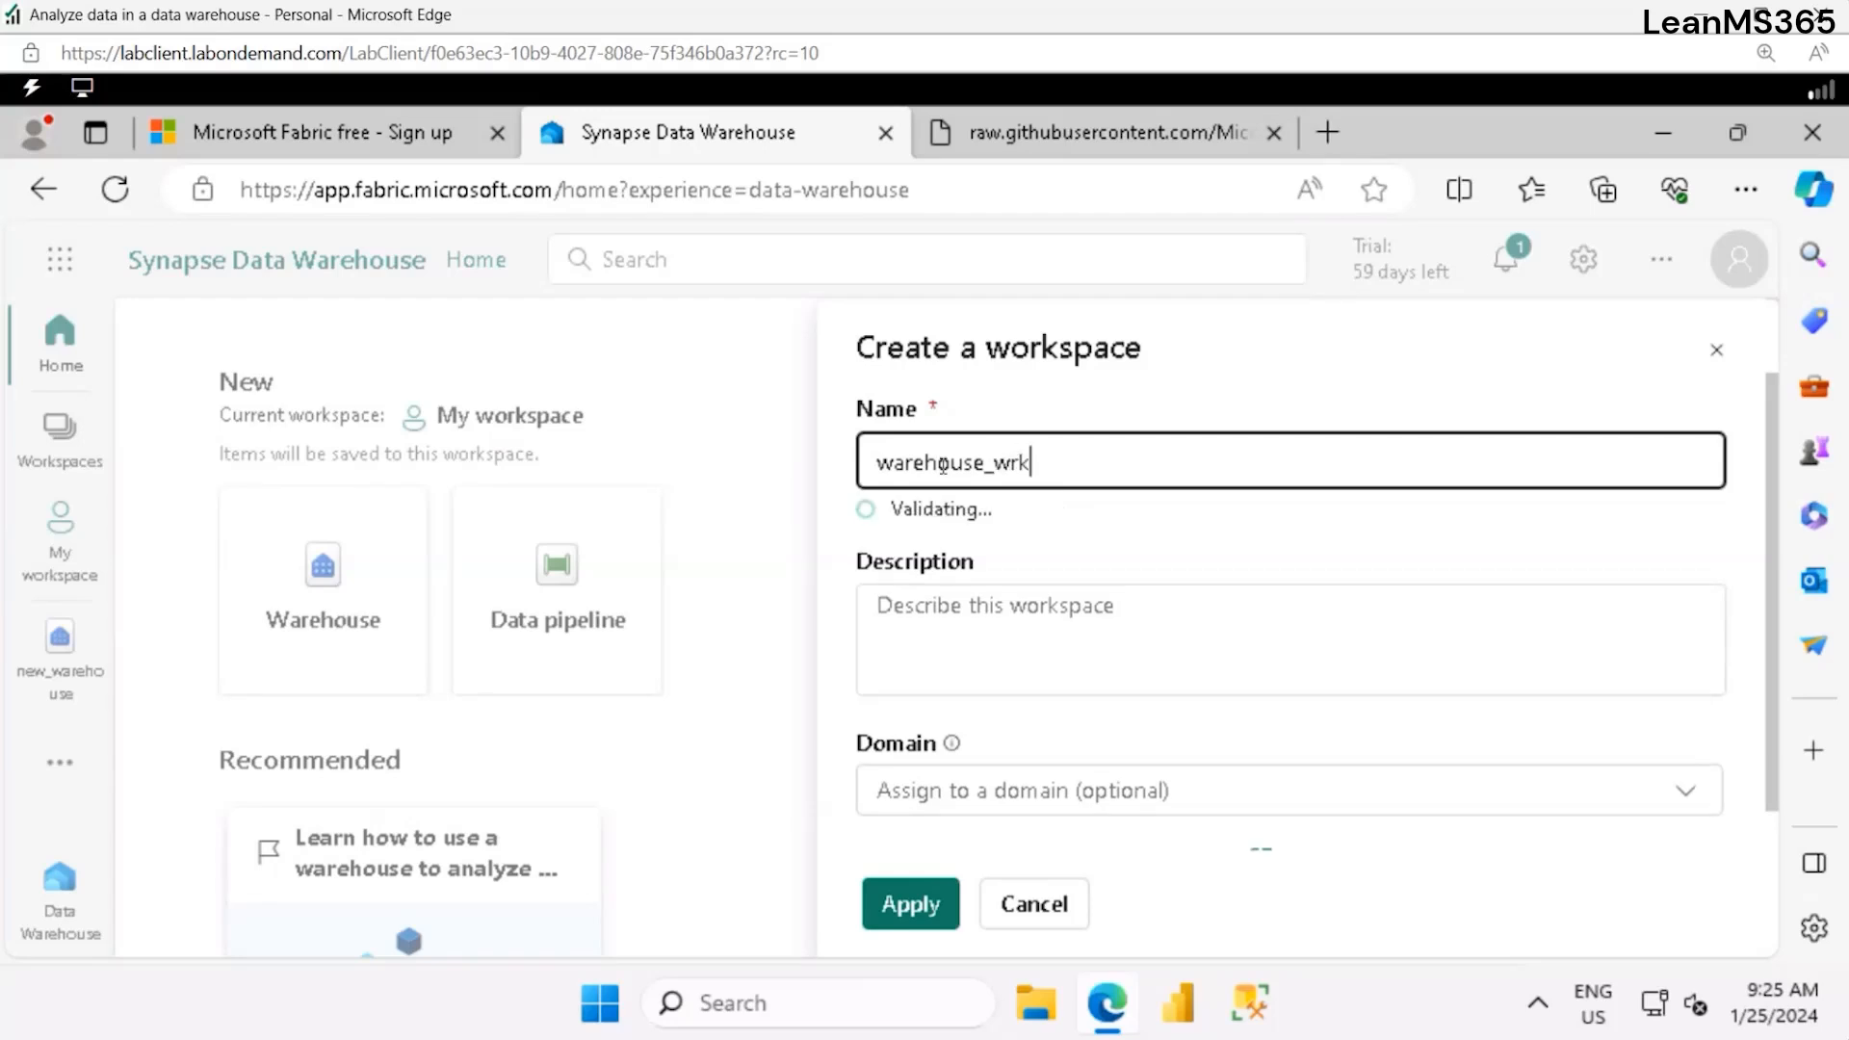
text(spc)
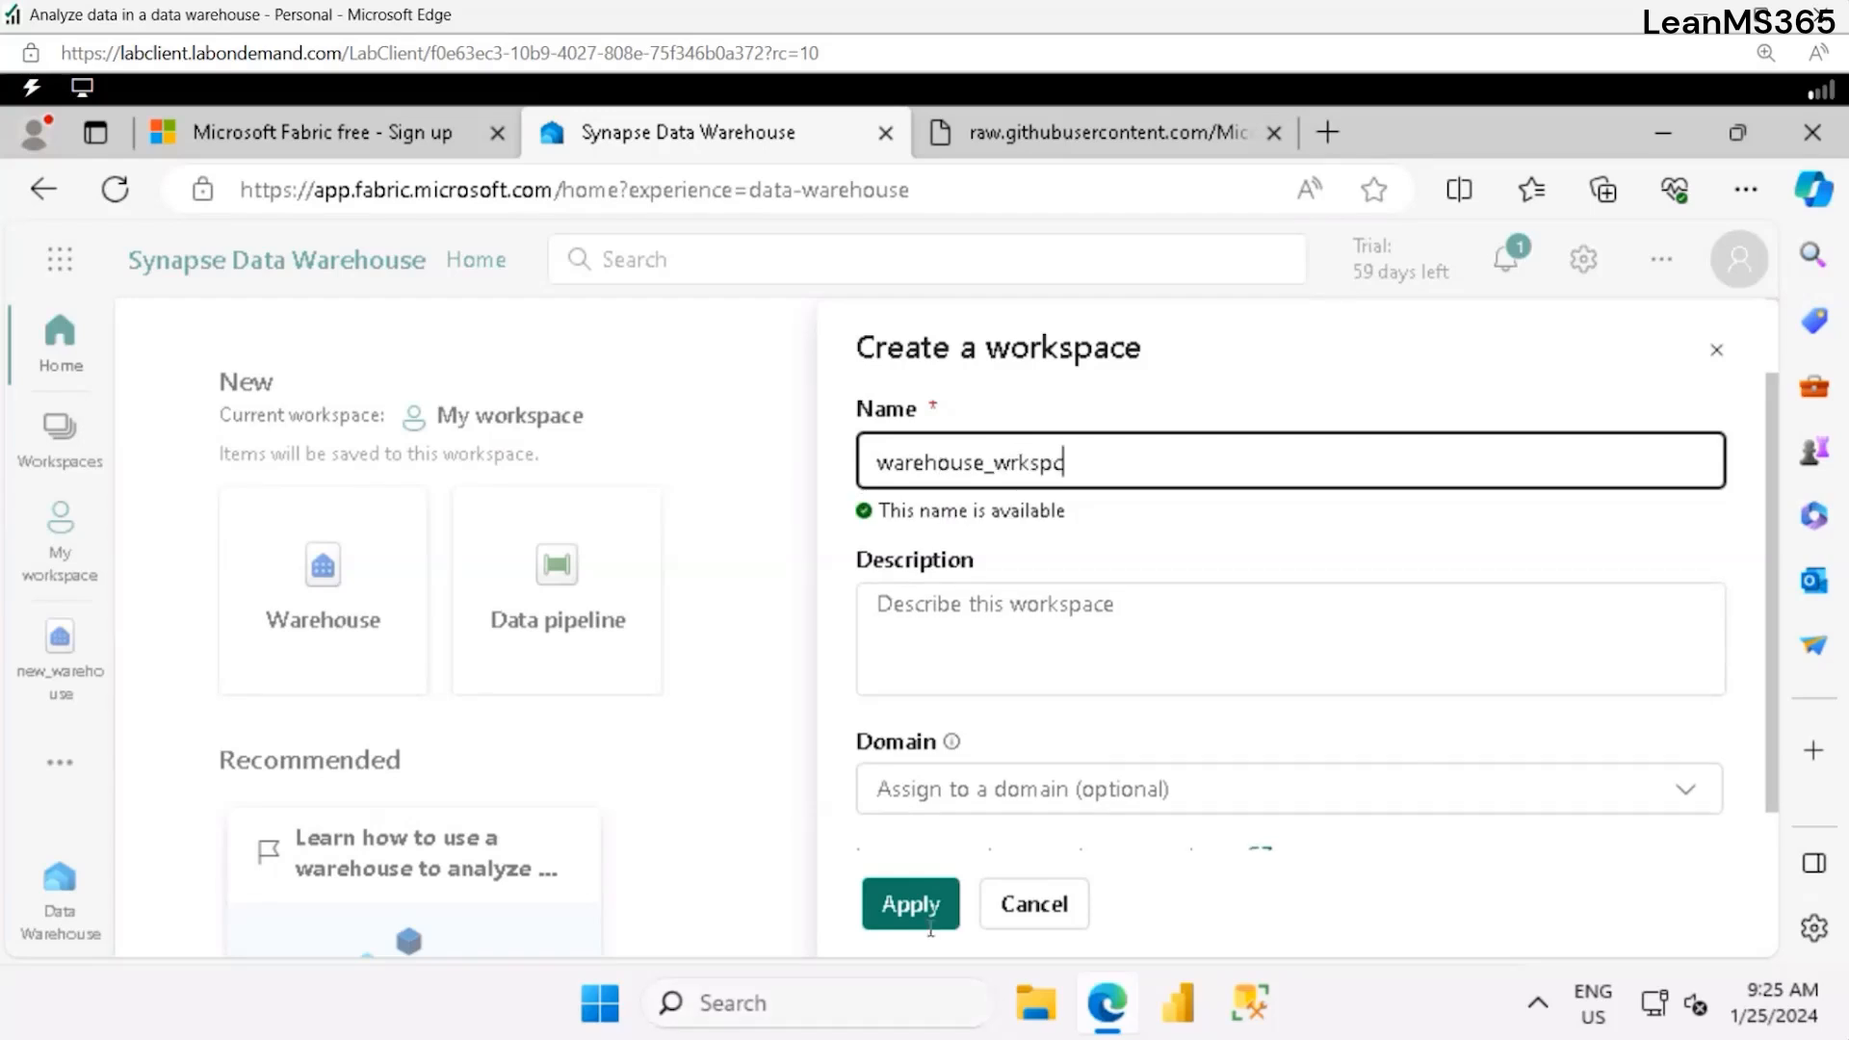
click(923, 911)
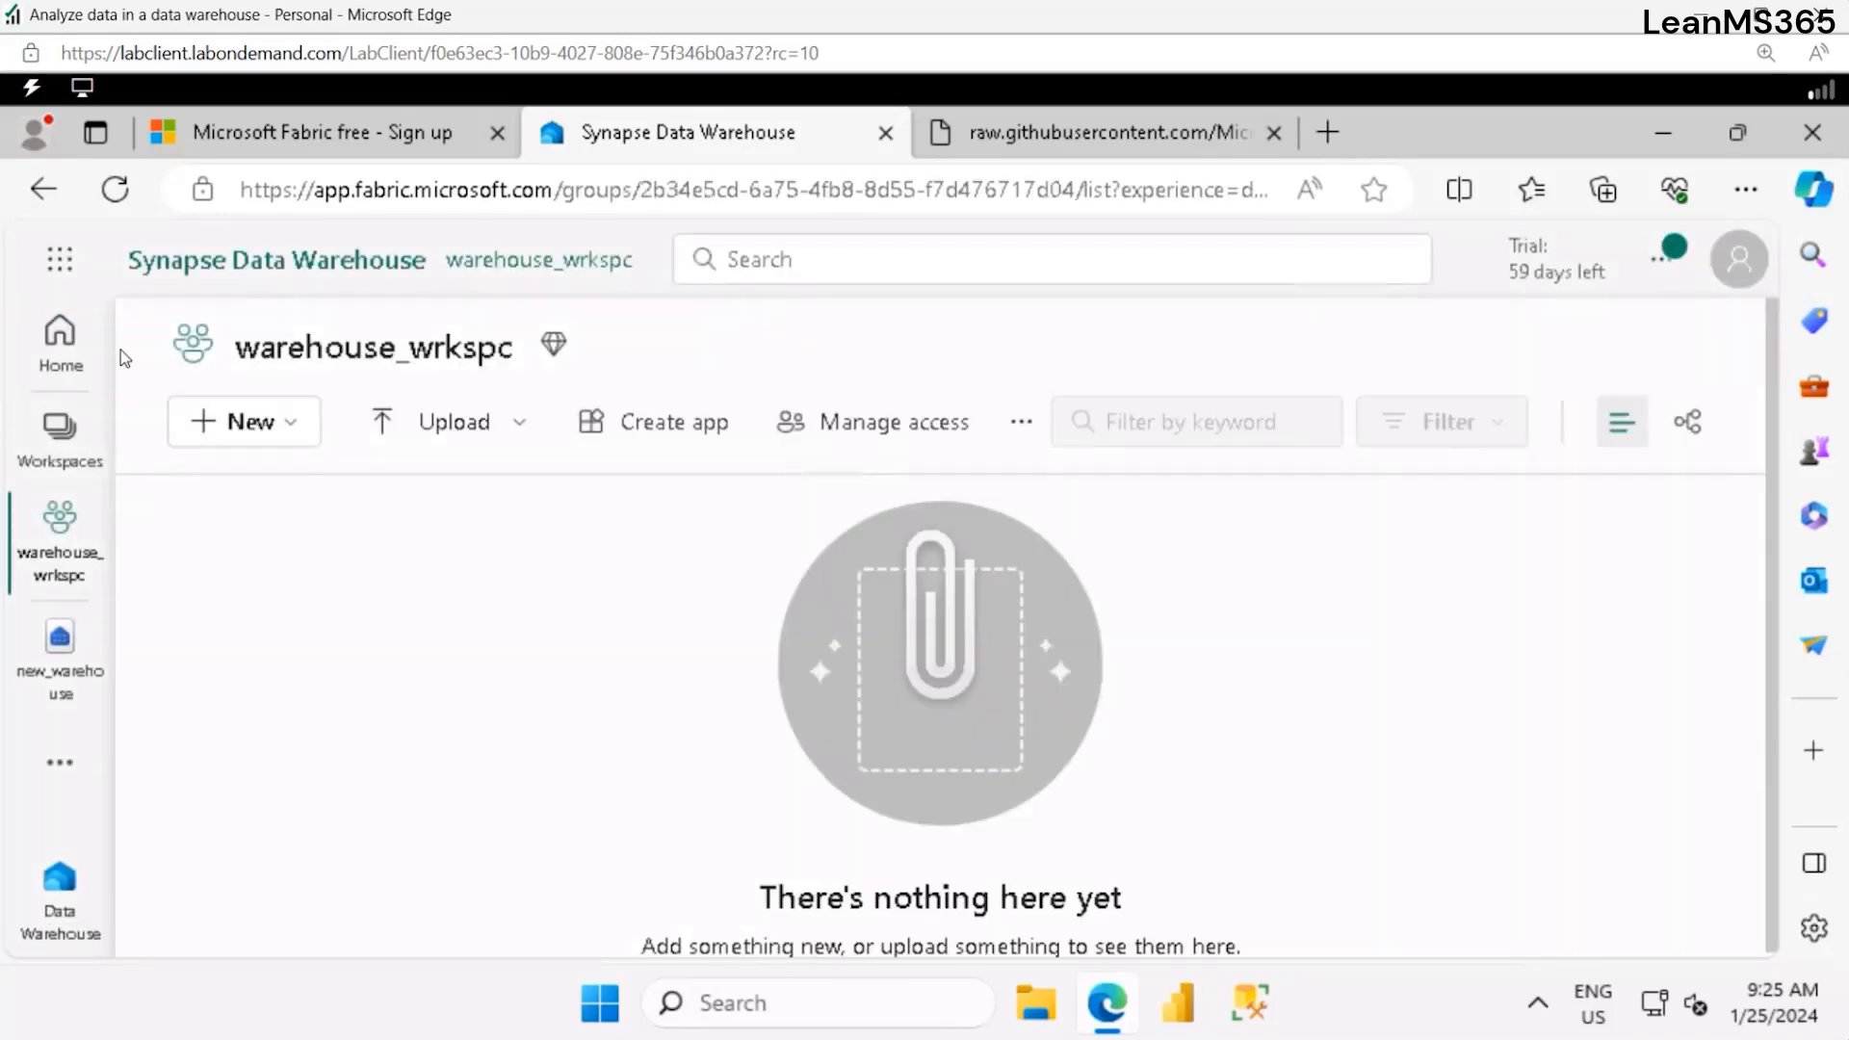
Step: Create a new warehouse named demo_warehouse in the warehouse_wrkspc workspace
click(250, 277)
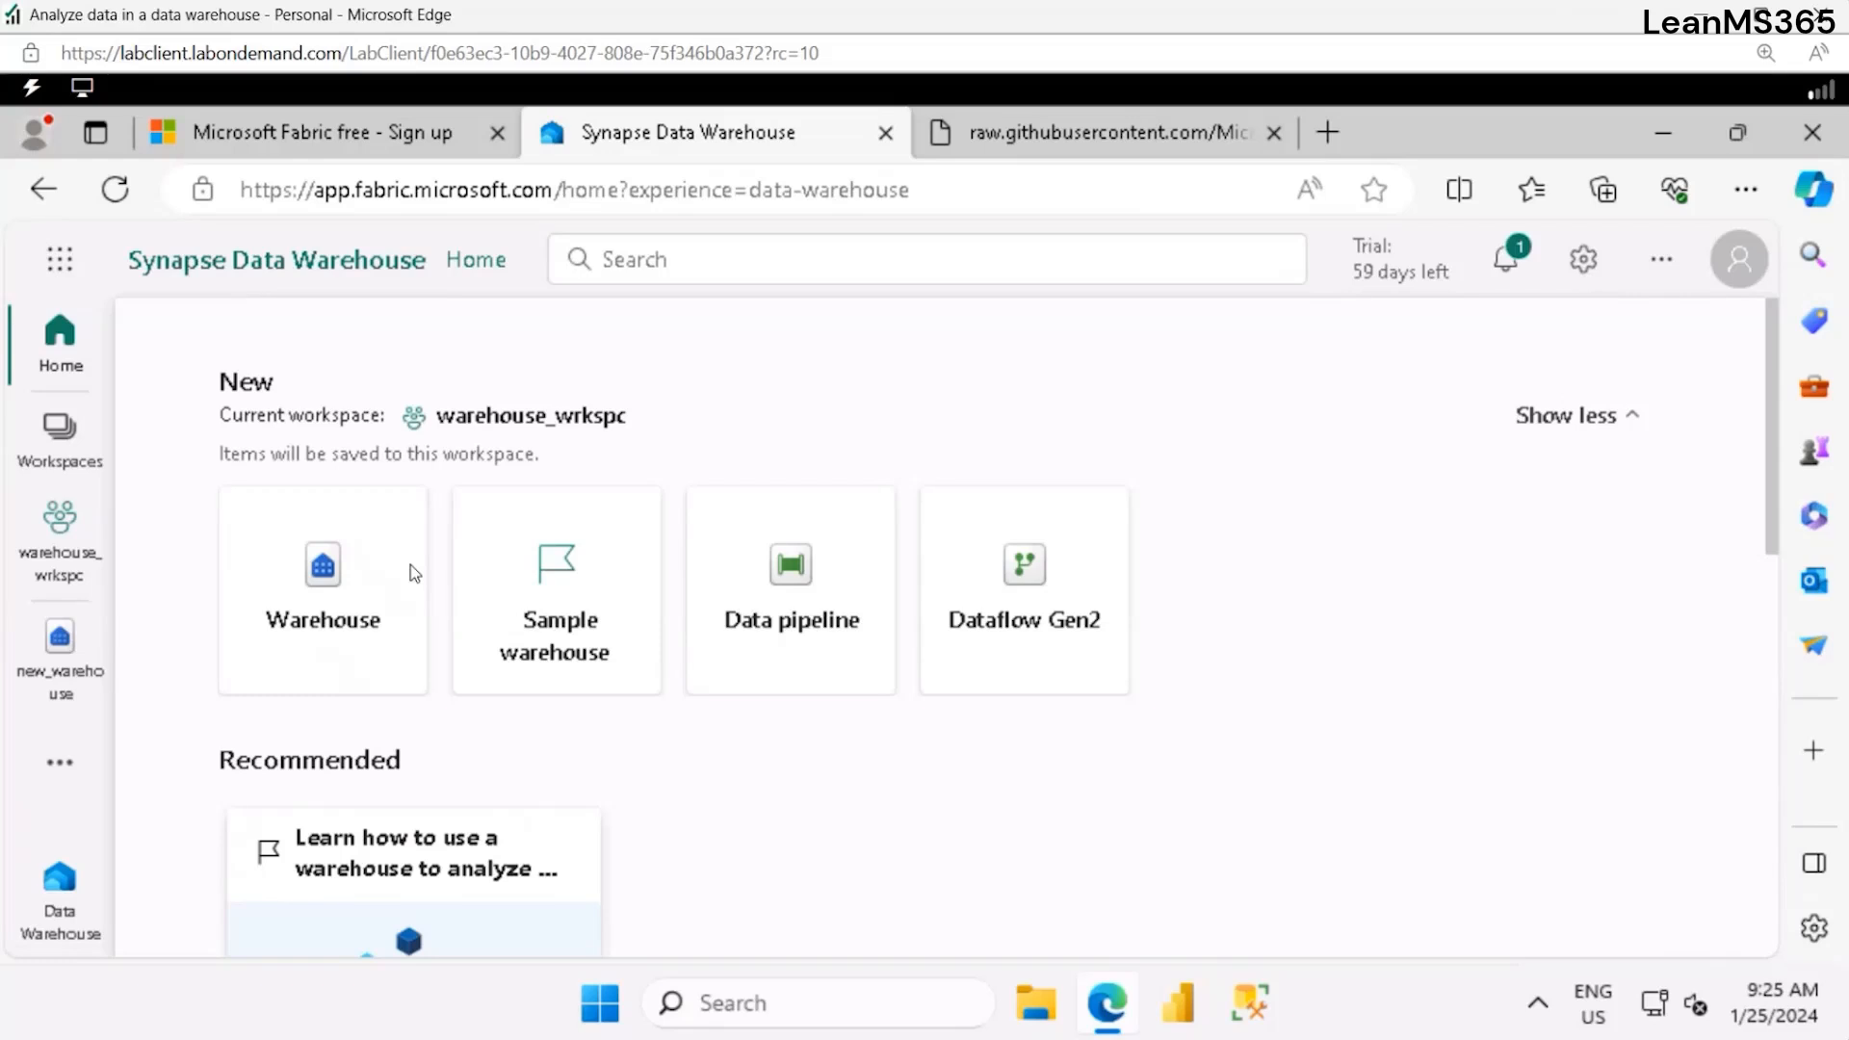
click(372, 629)
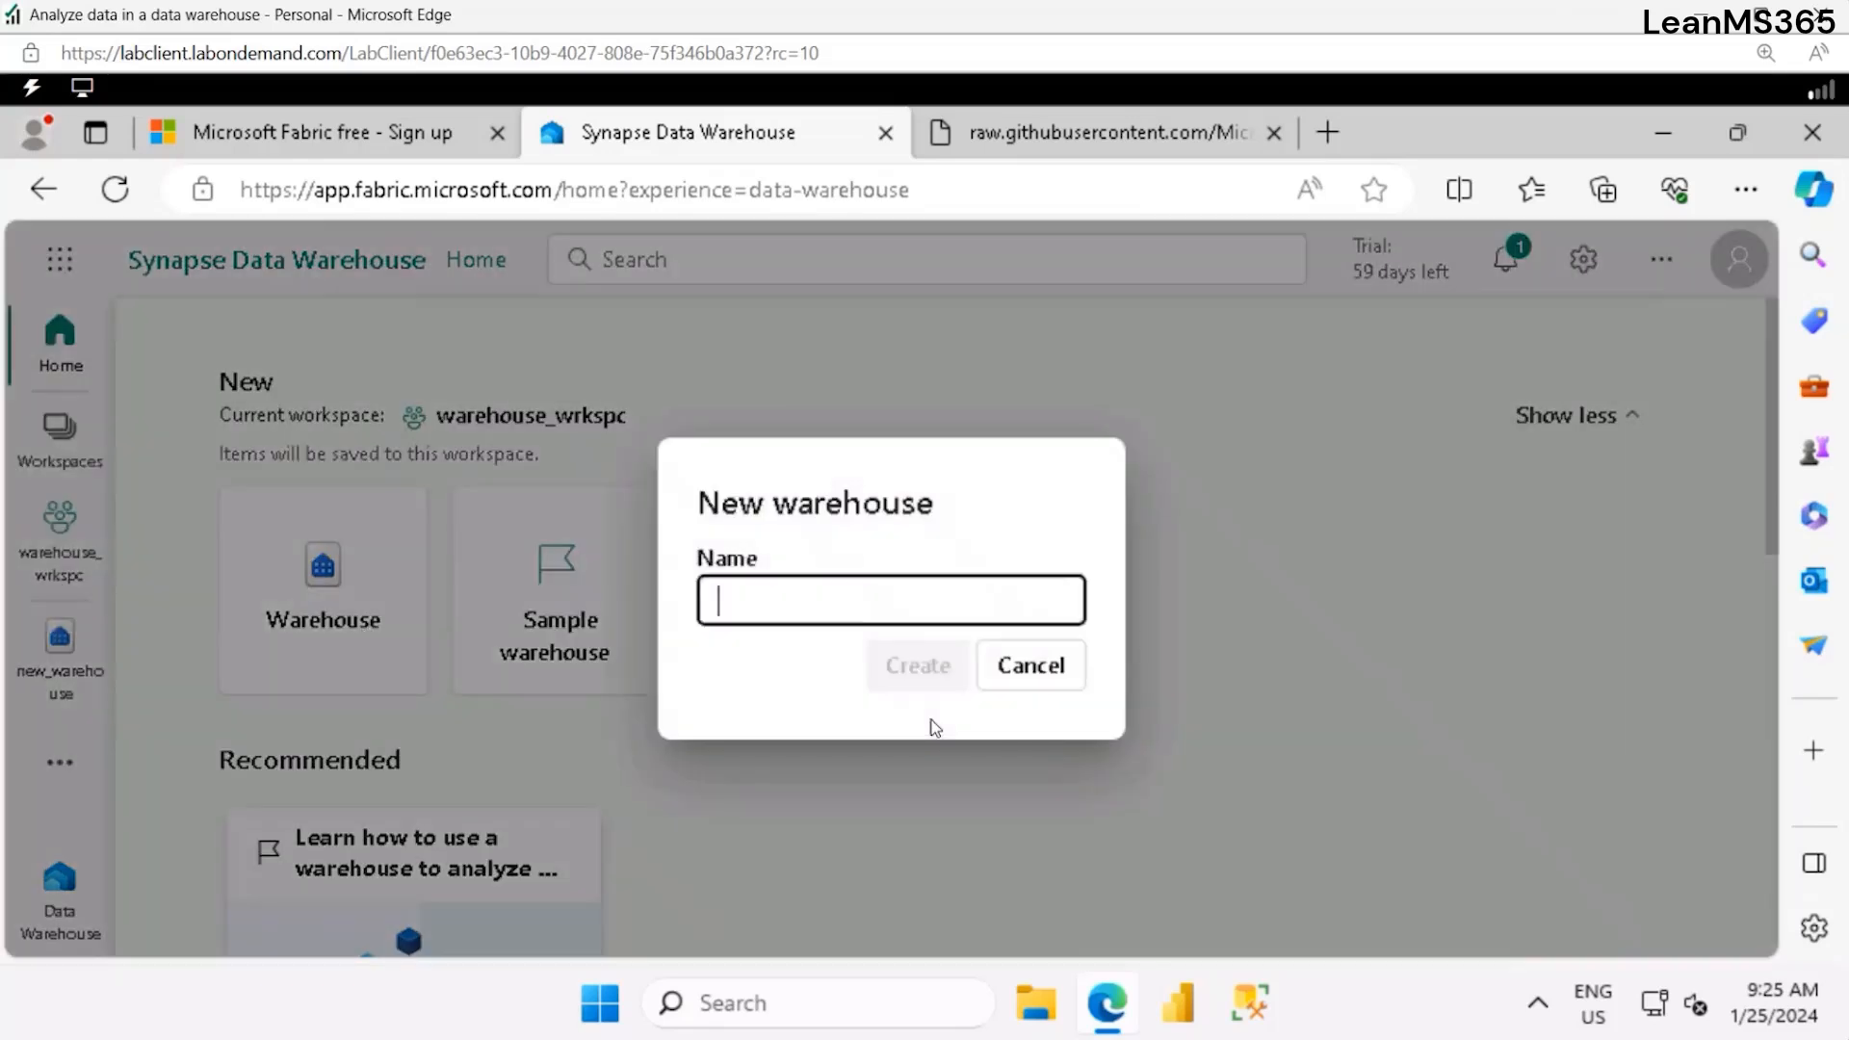
text(demo)
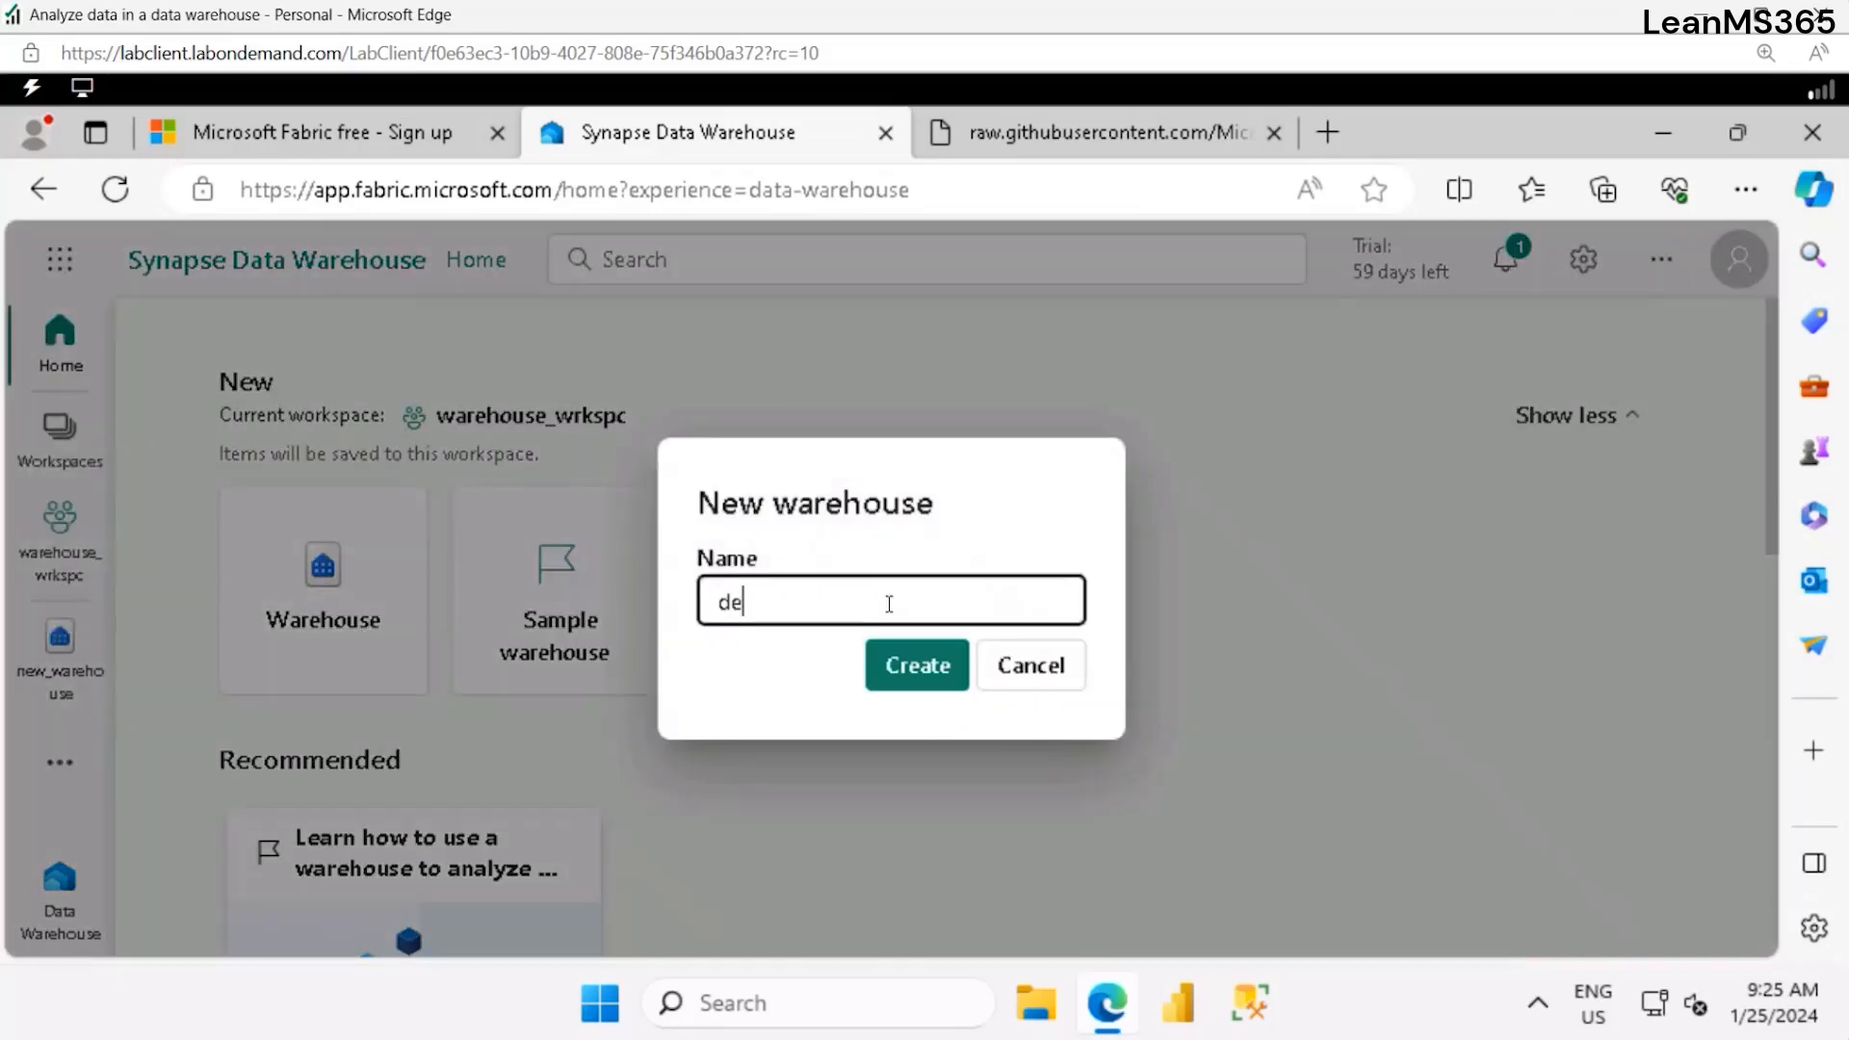
text(_warehouse)
click(892, 672)
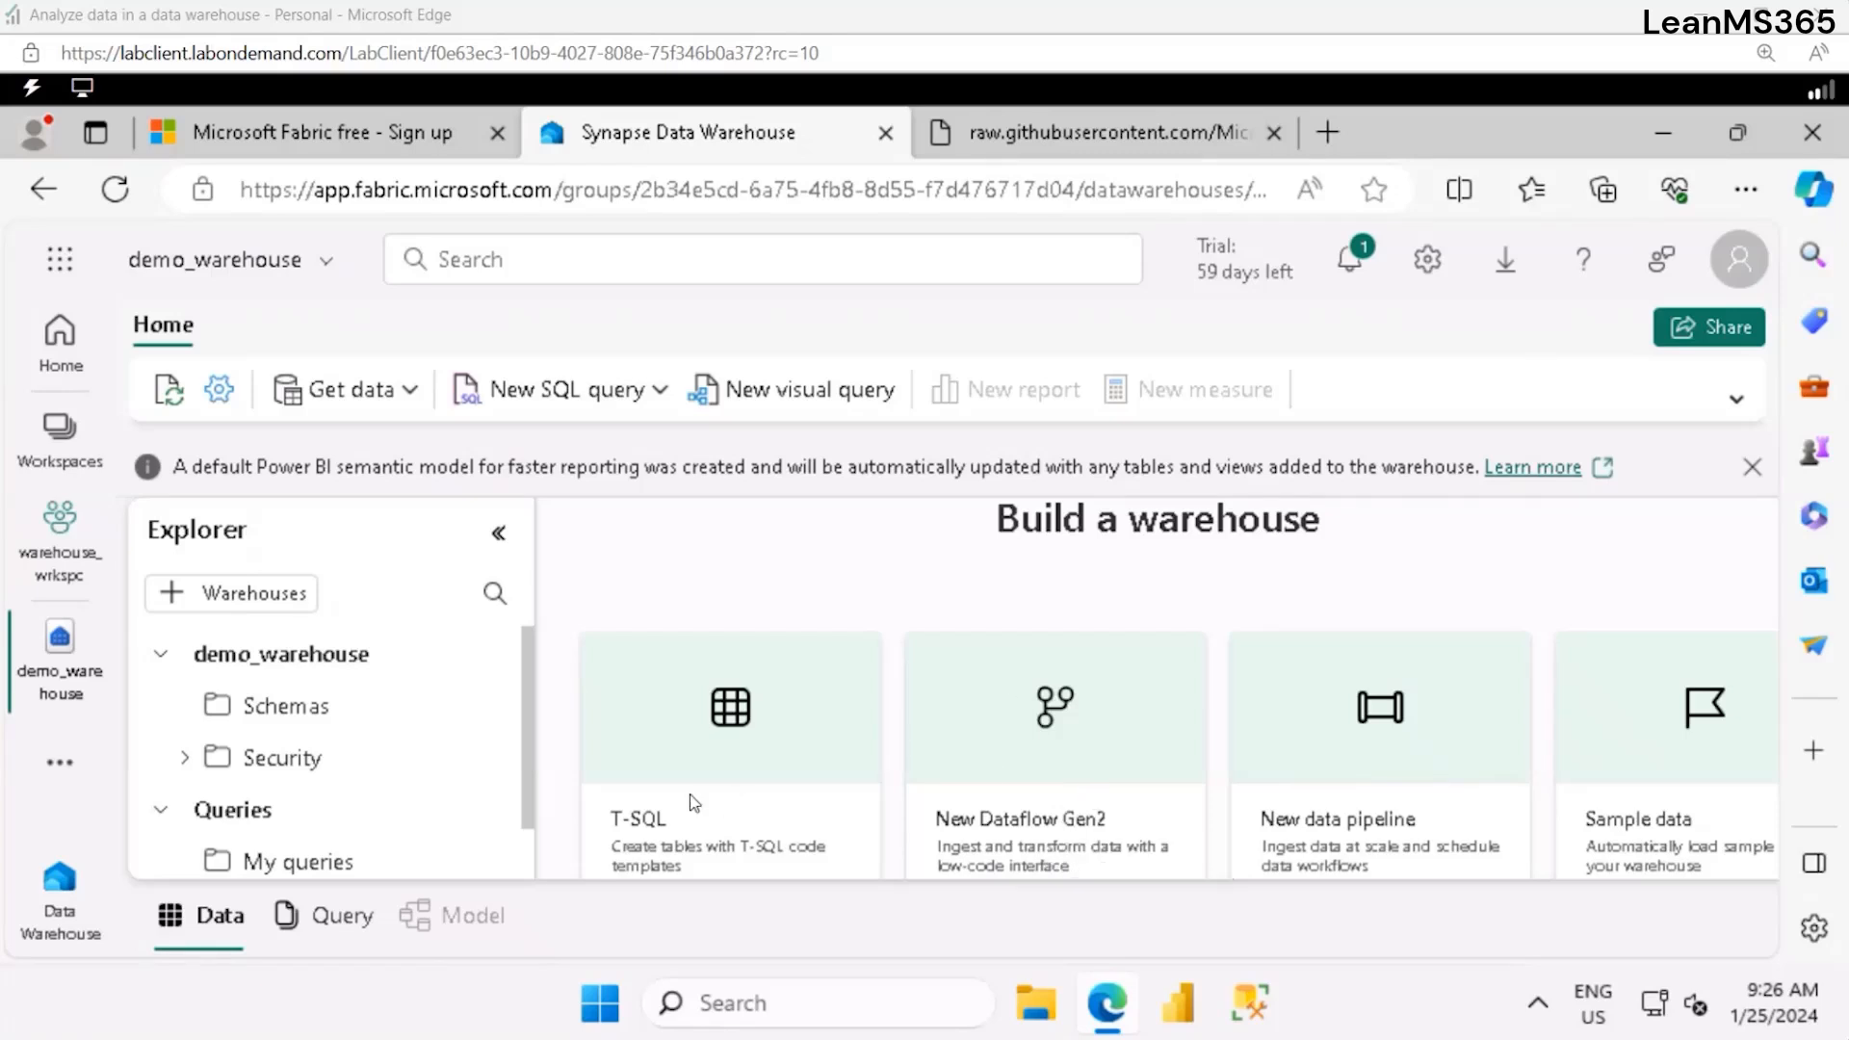
Step: Create a T-SQL query, replace its template code with the copied script that creates the DimProduct table, and run it
click(745, 799)
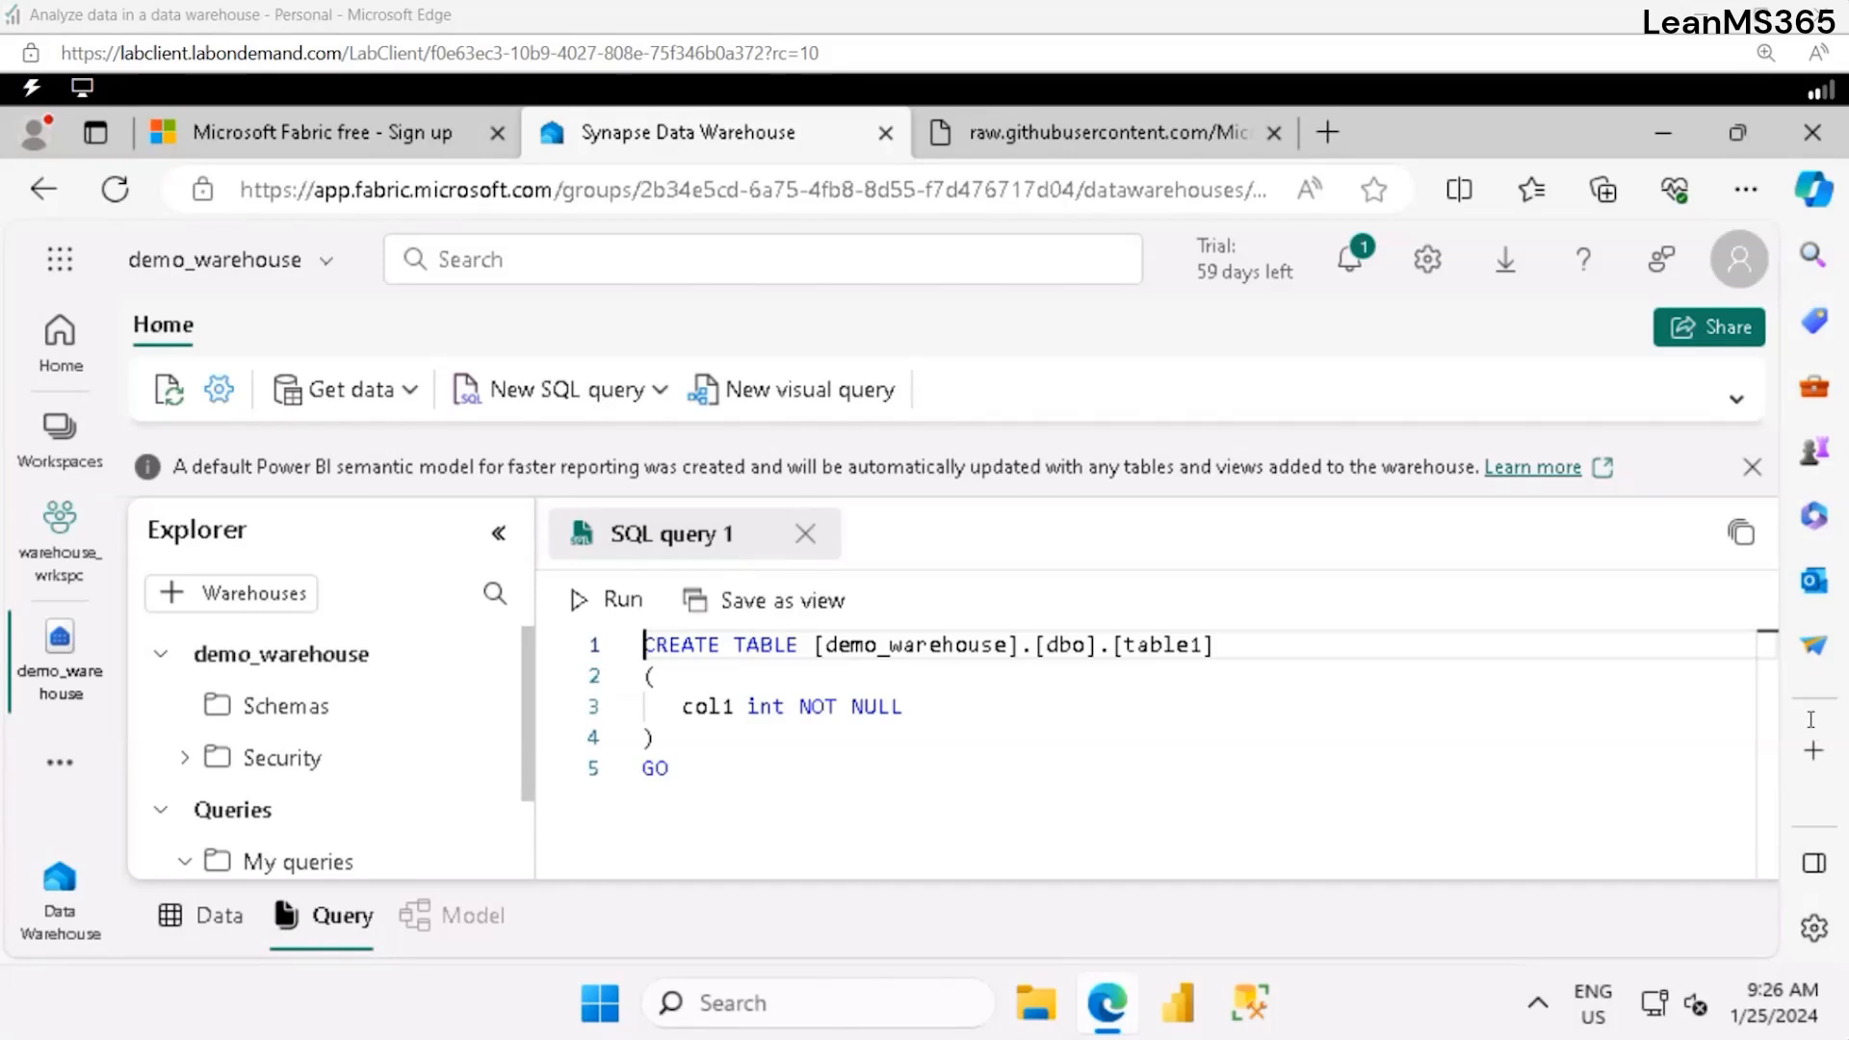
click(699, 768)
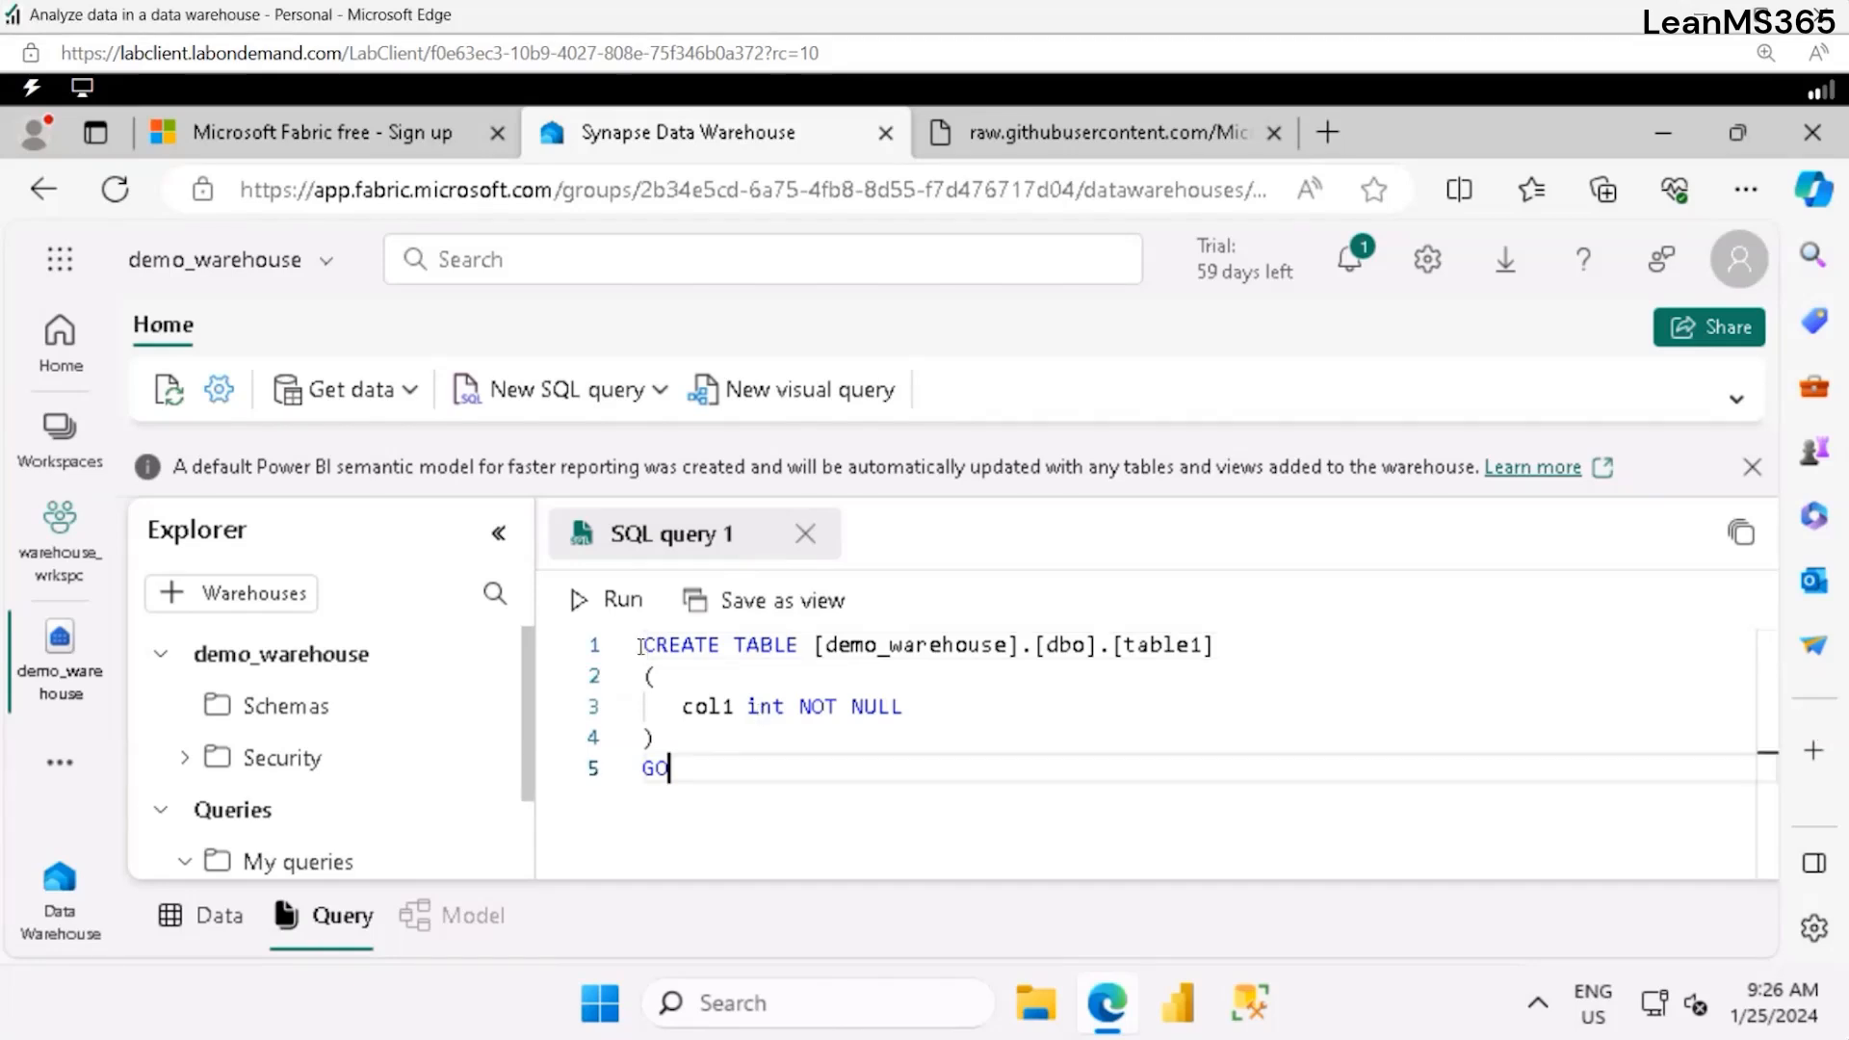
shift+click(643, 664)
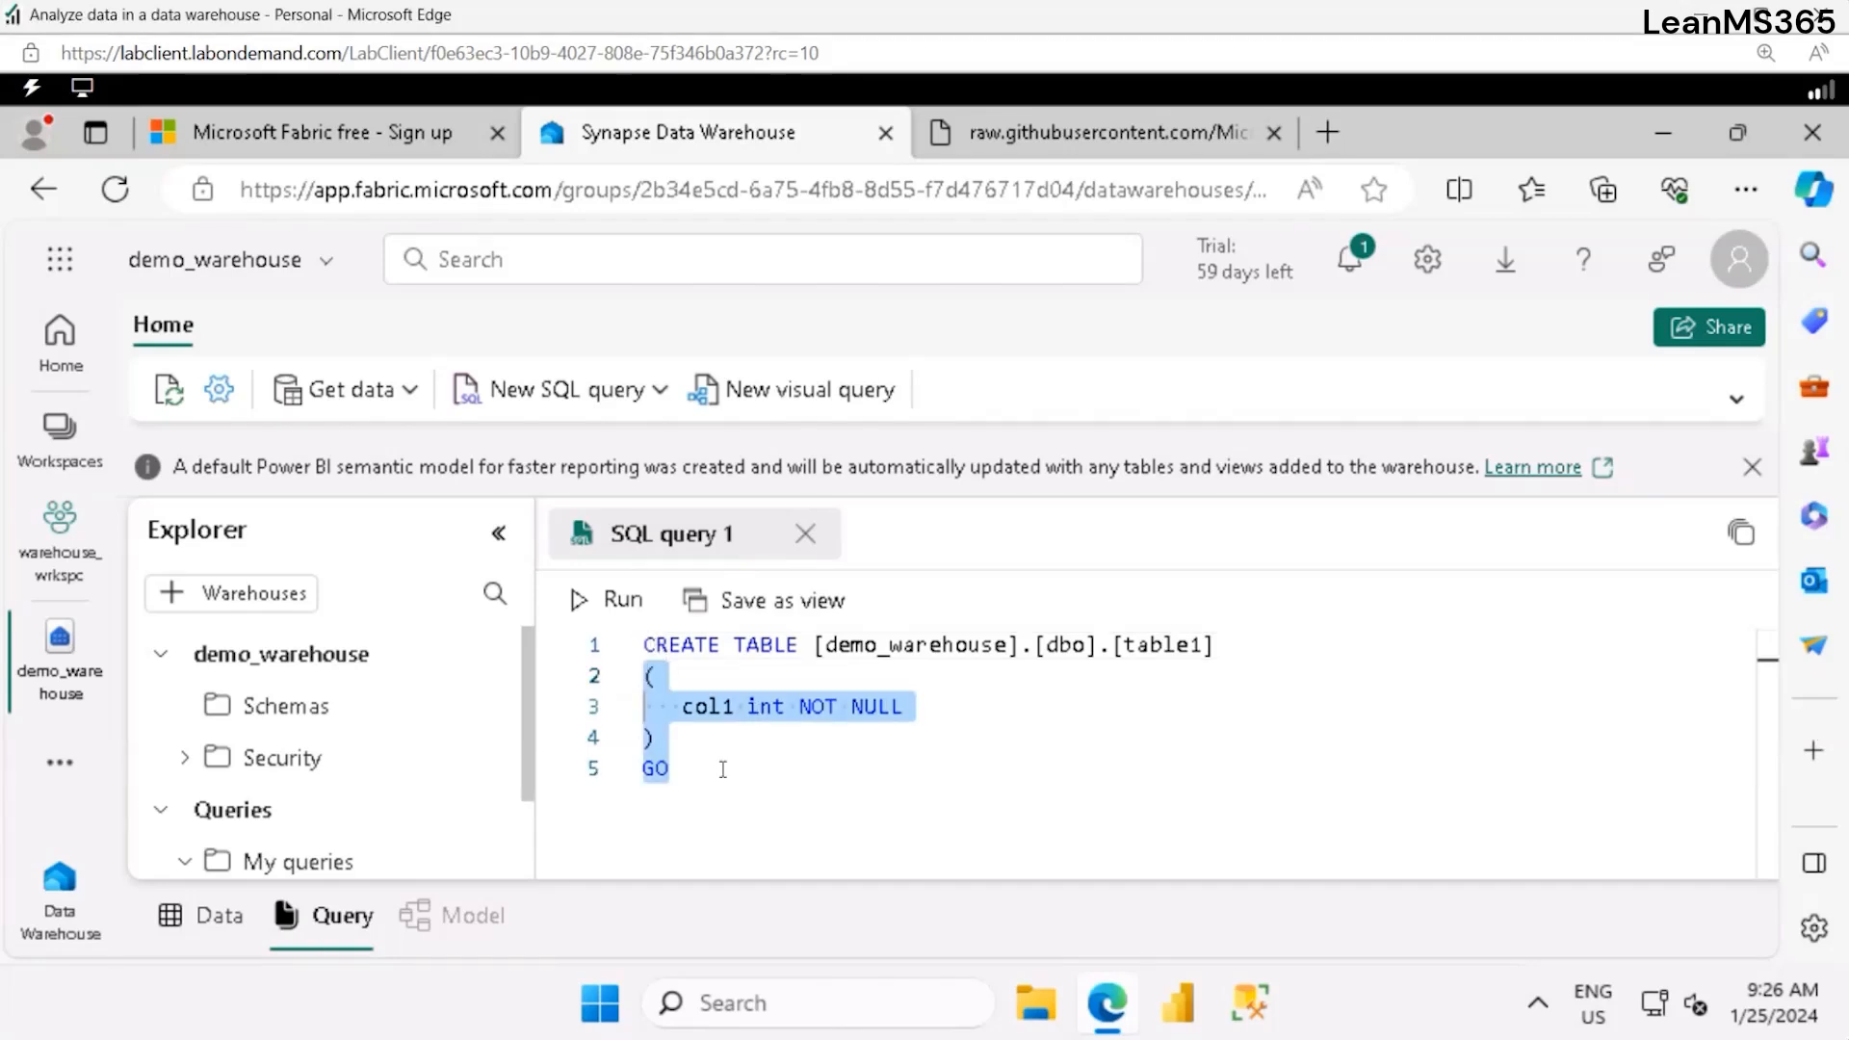
key(Delete)
key(ctrl+a)
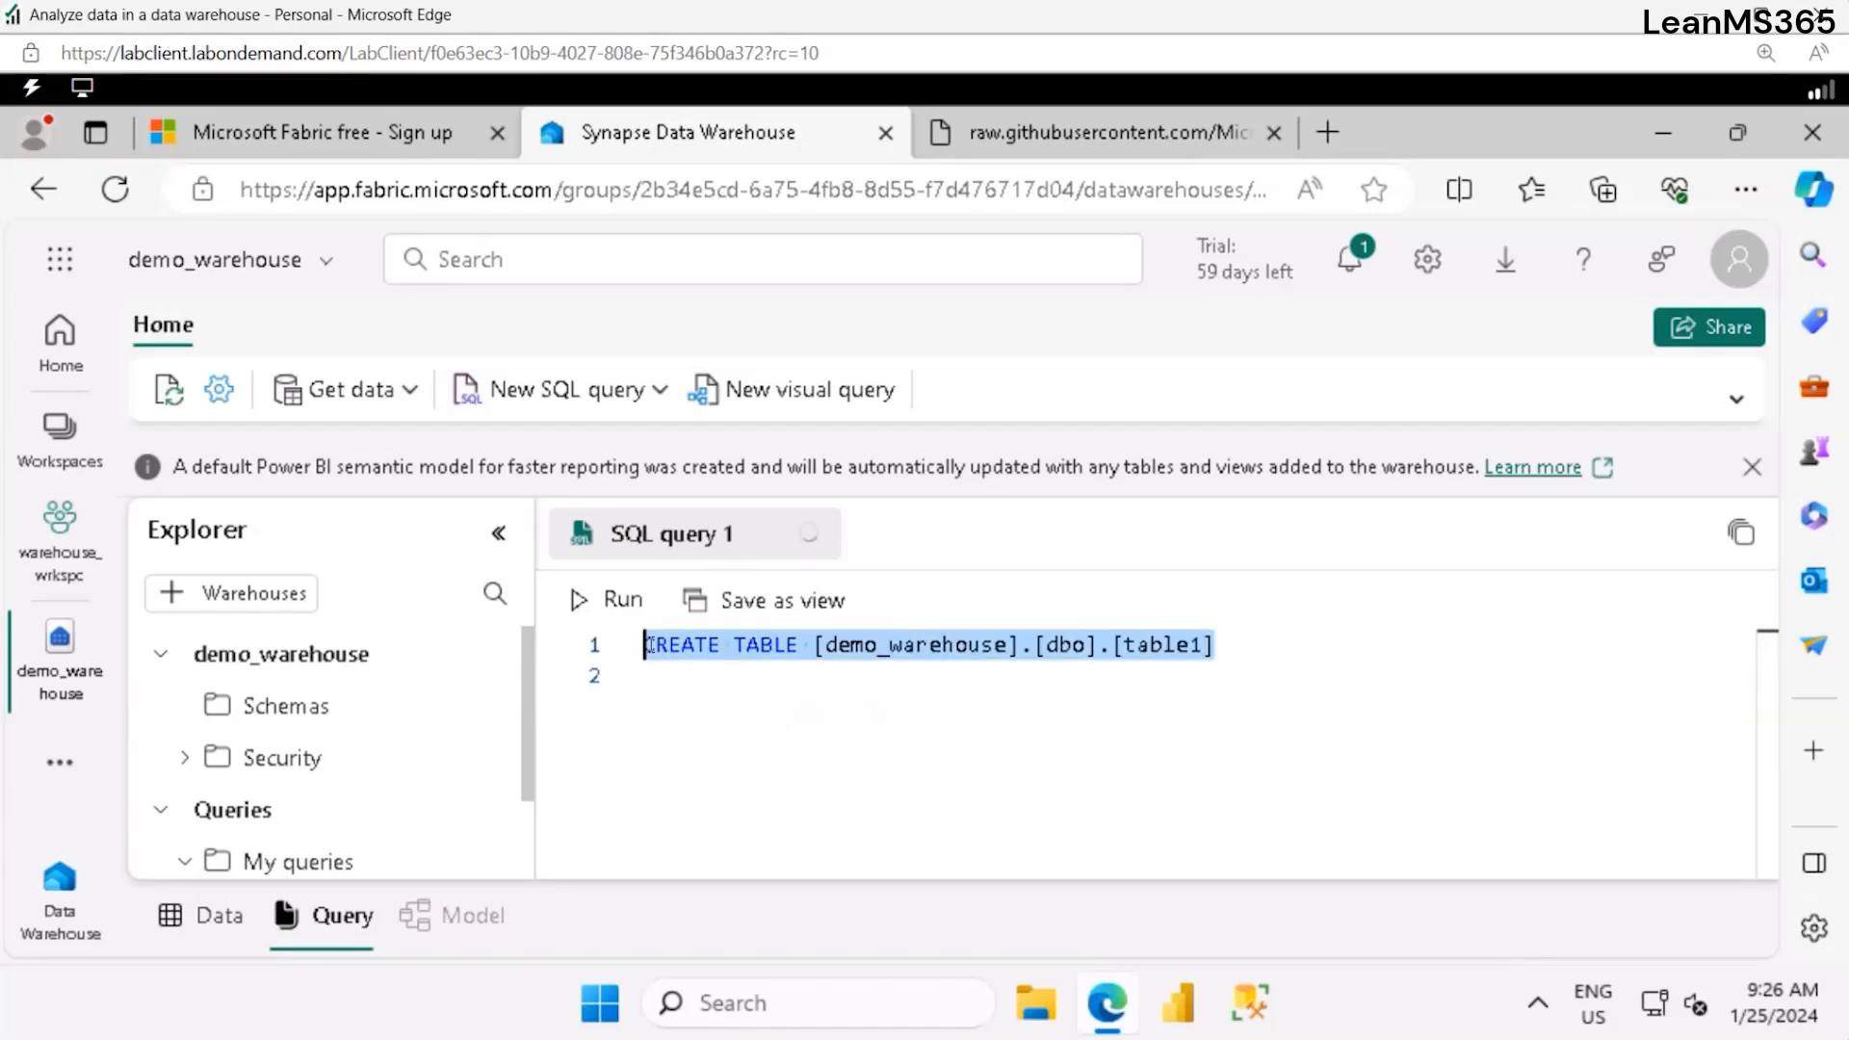
key(Delete)
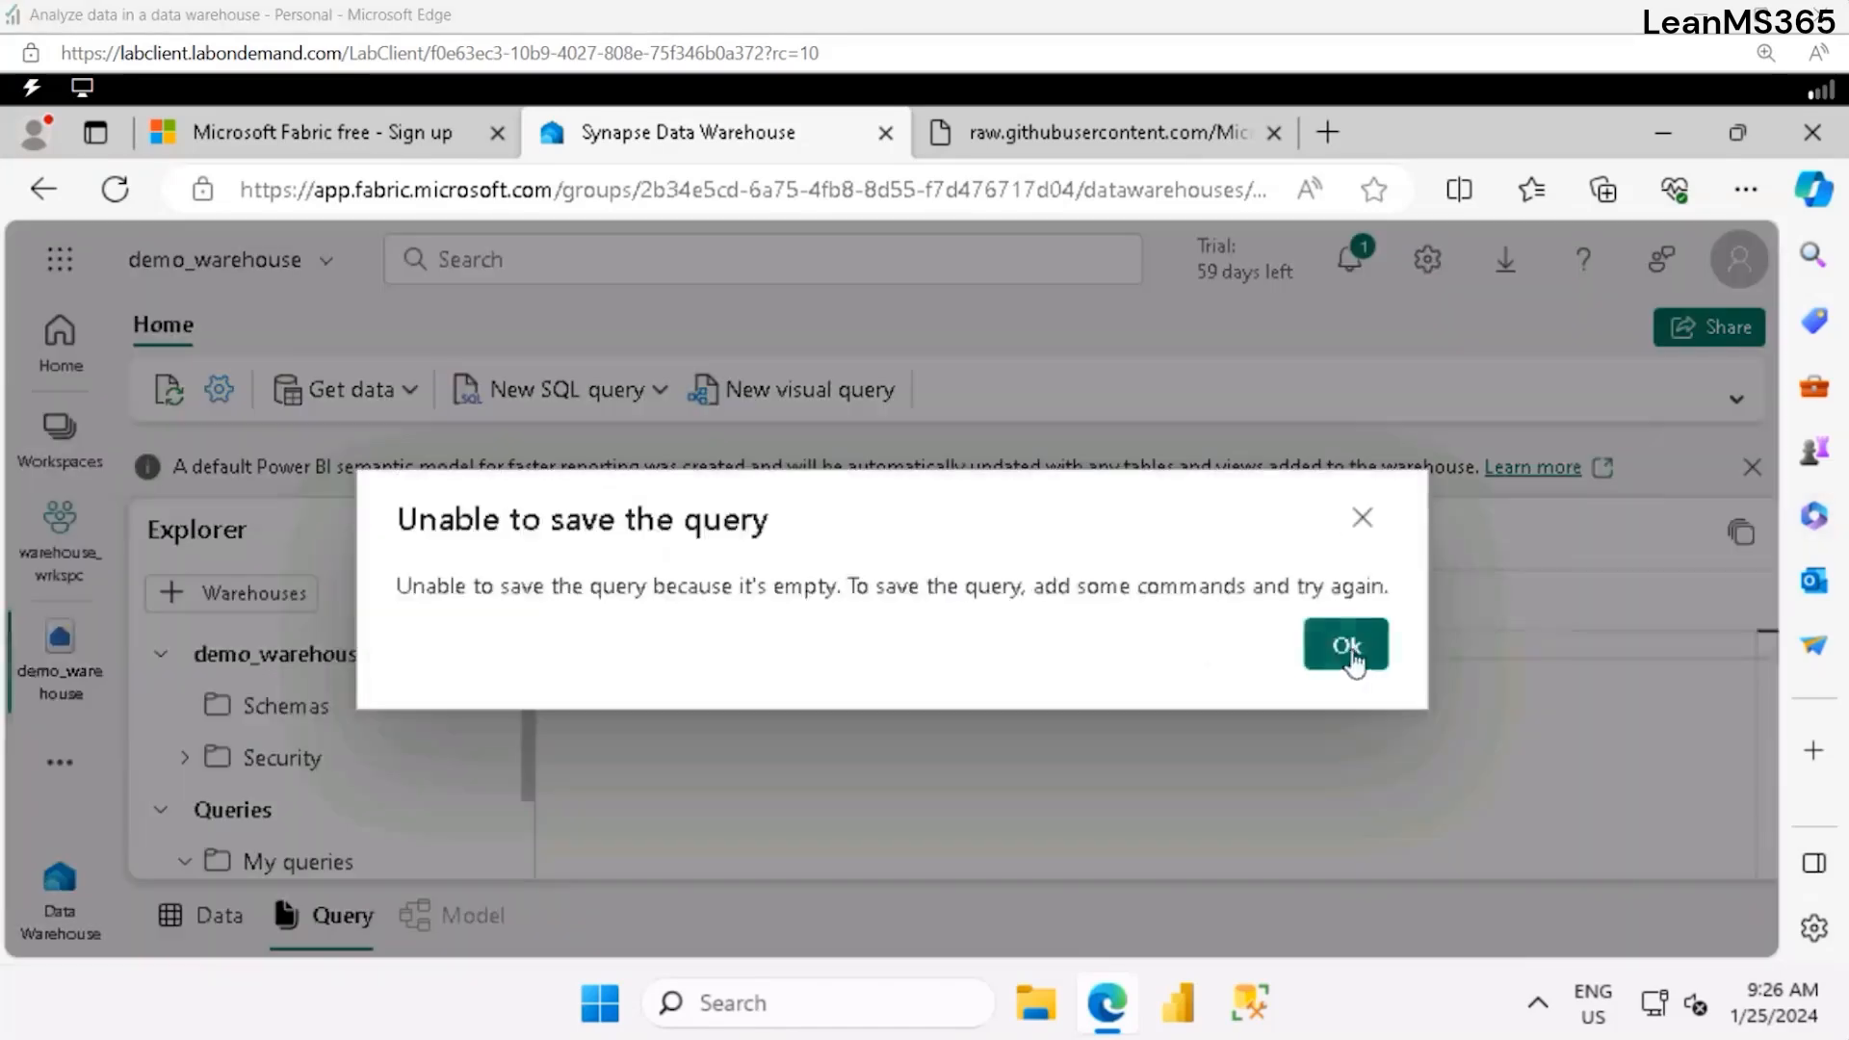
click(1346, 645)
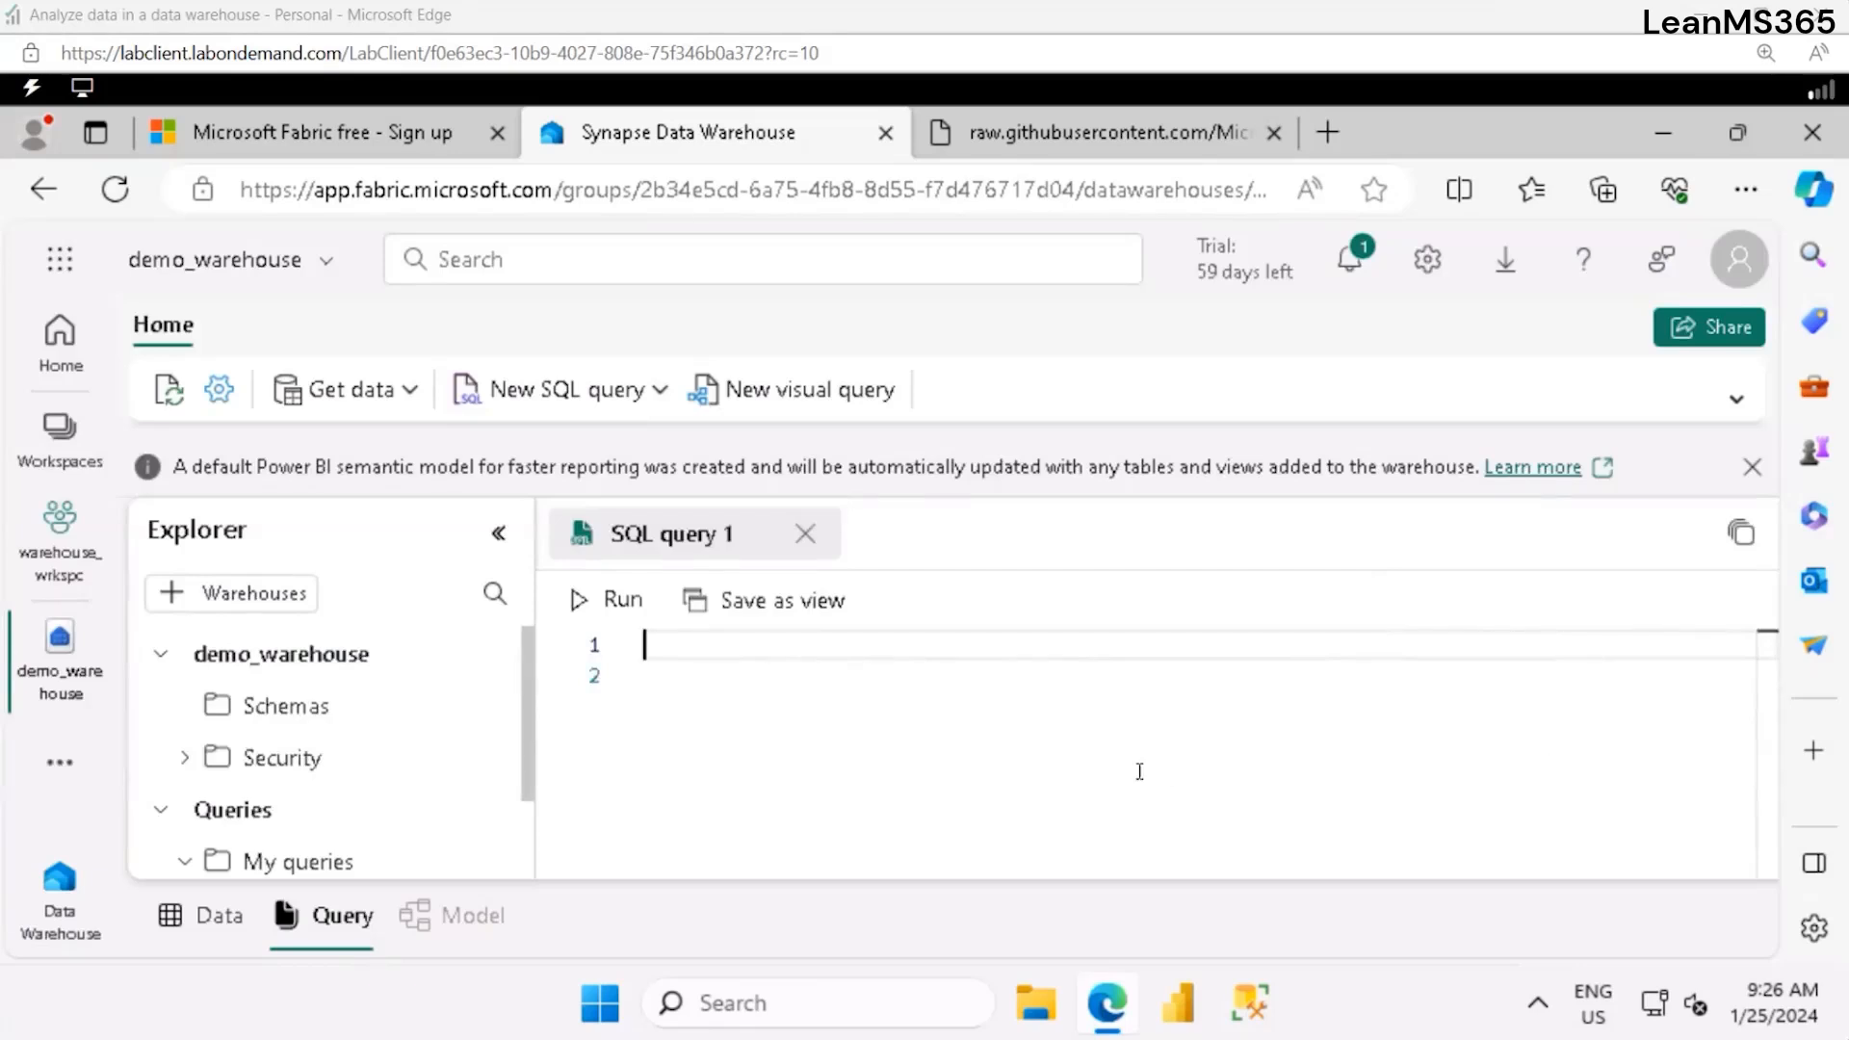
key(ctrl+v)
click(589, 599)
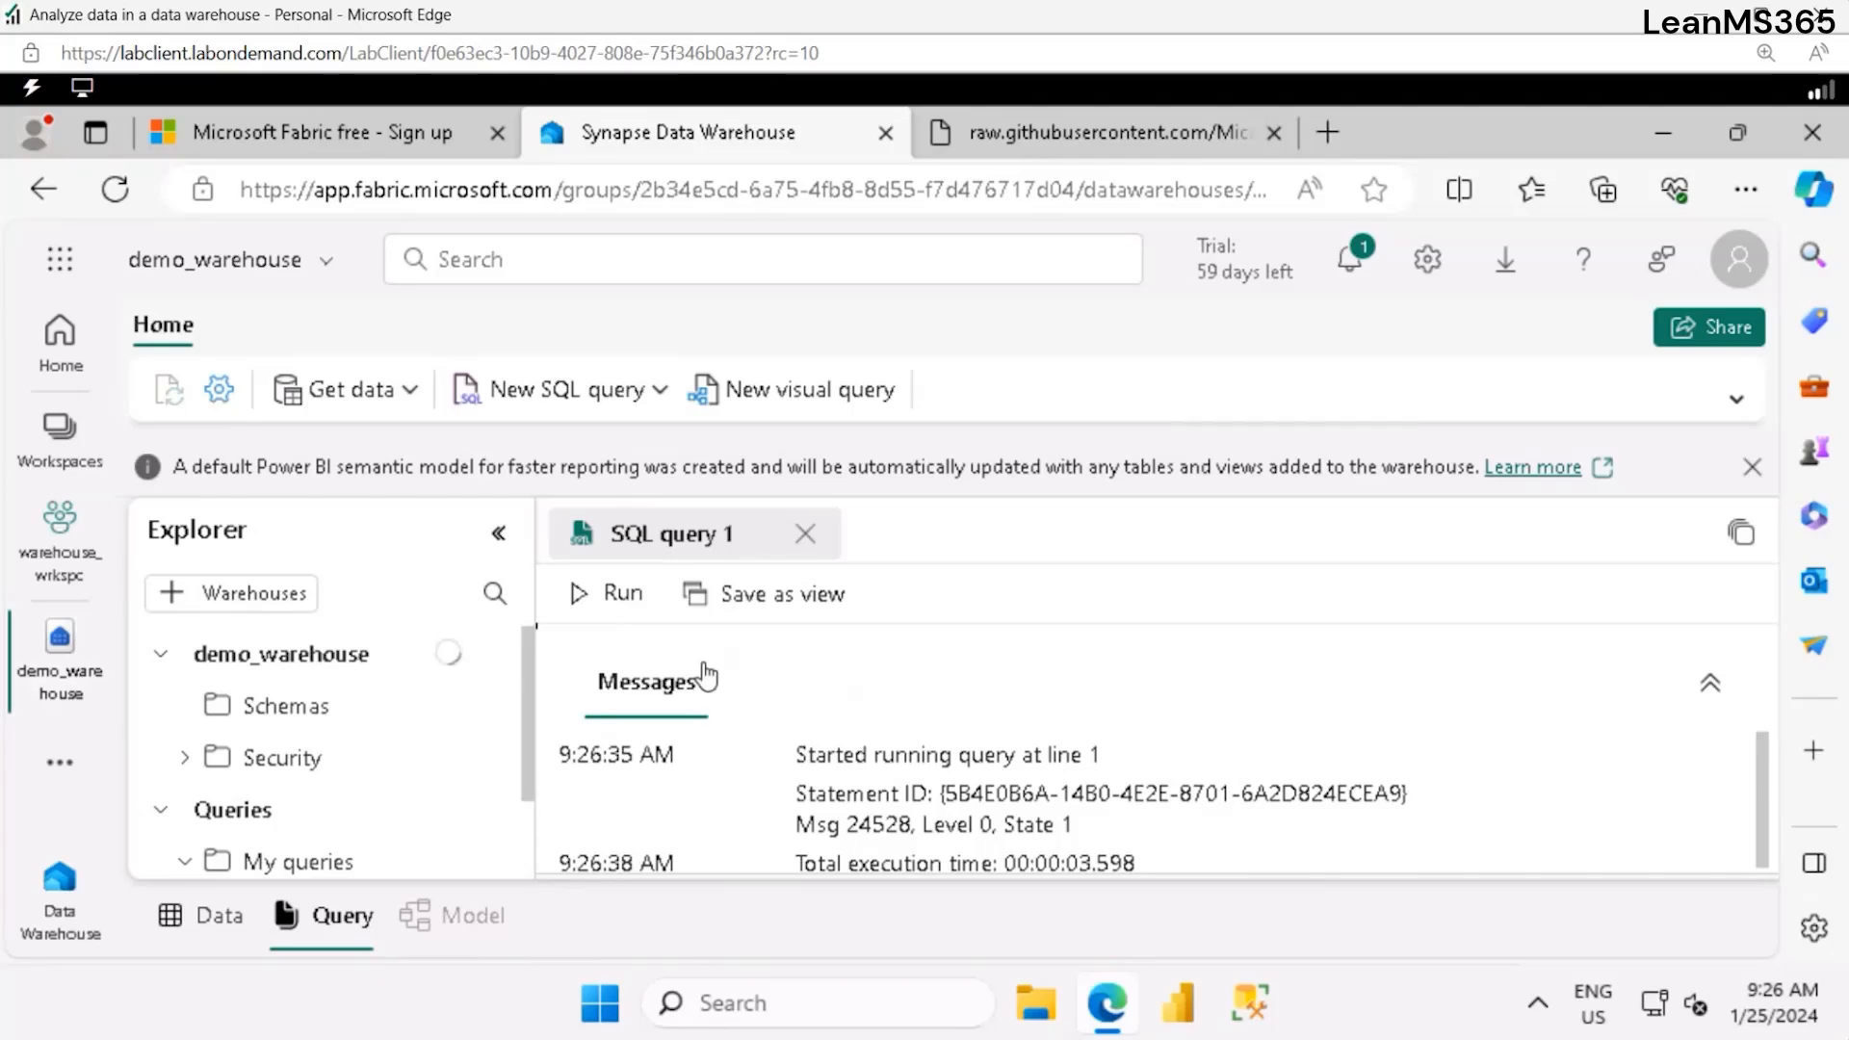
Step: Expand the dbo schema's tables in demo_warehouse to check for the DimProduct table
click(185, 709)
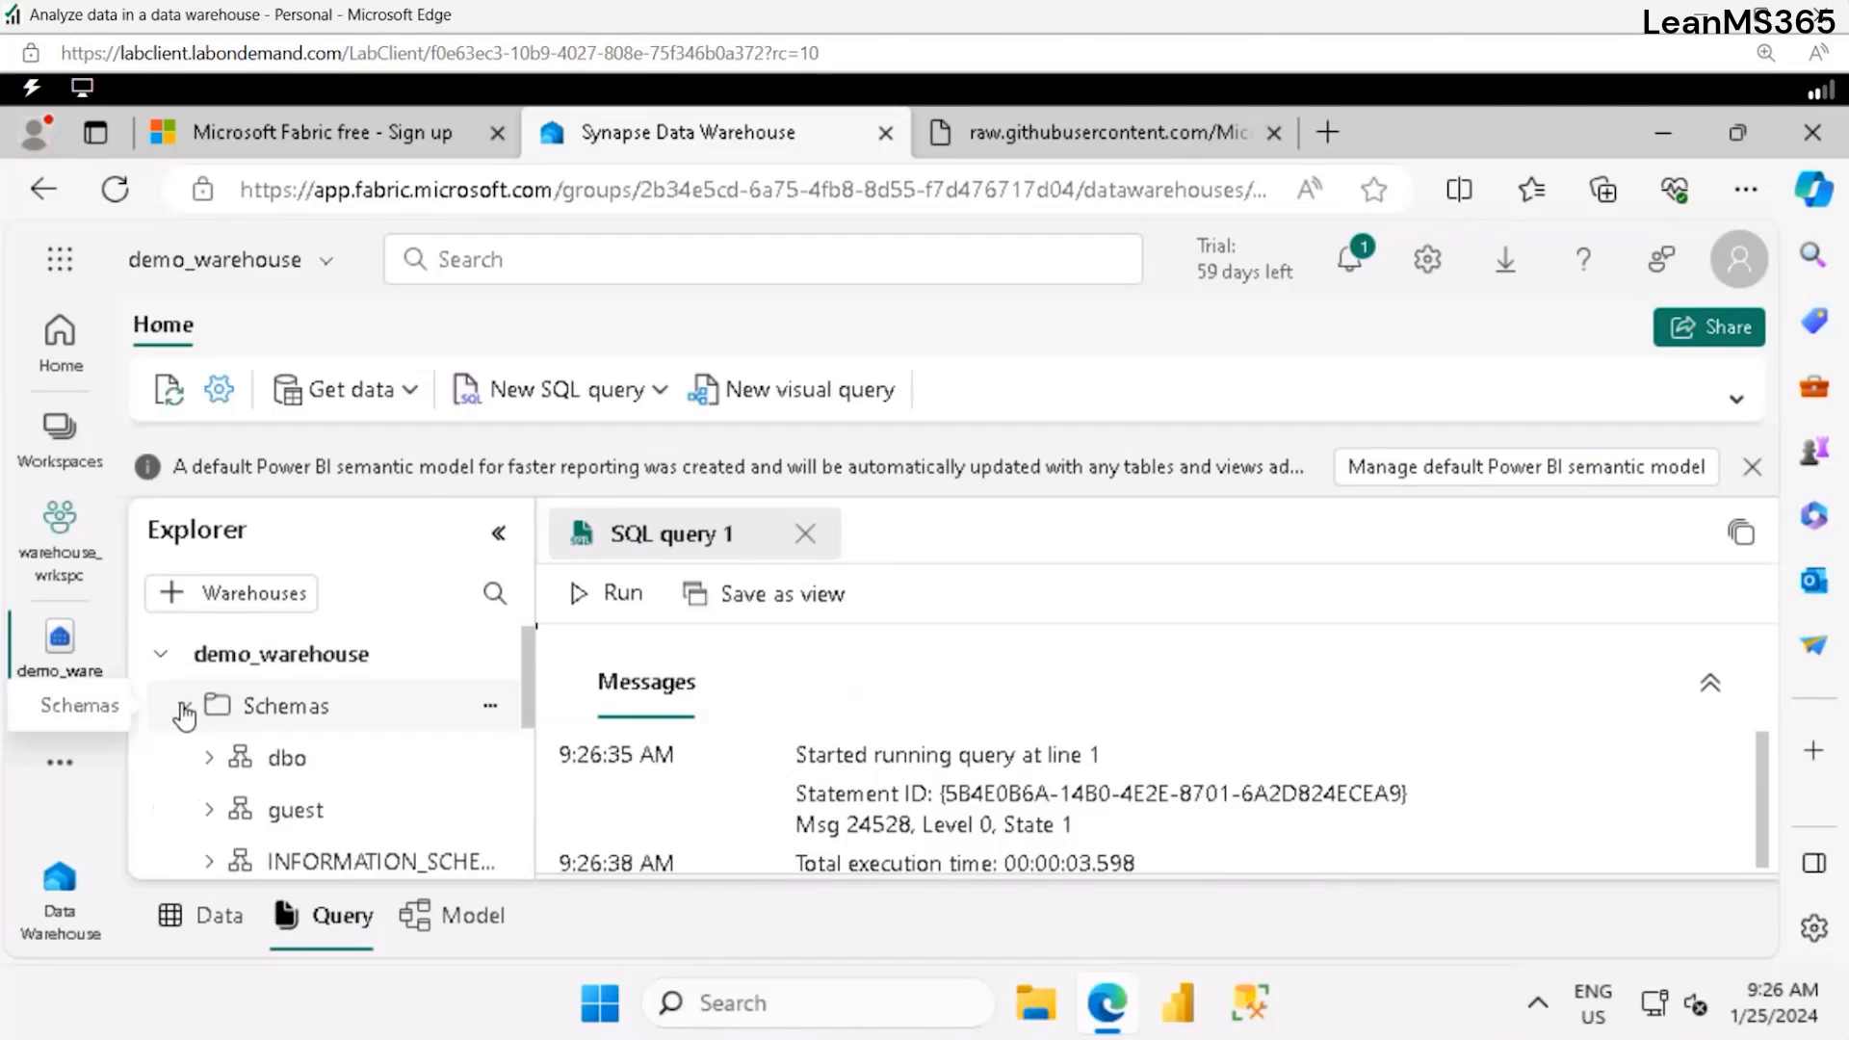
click(209, 757)
click(390, 804)
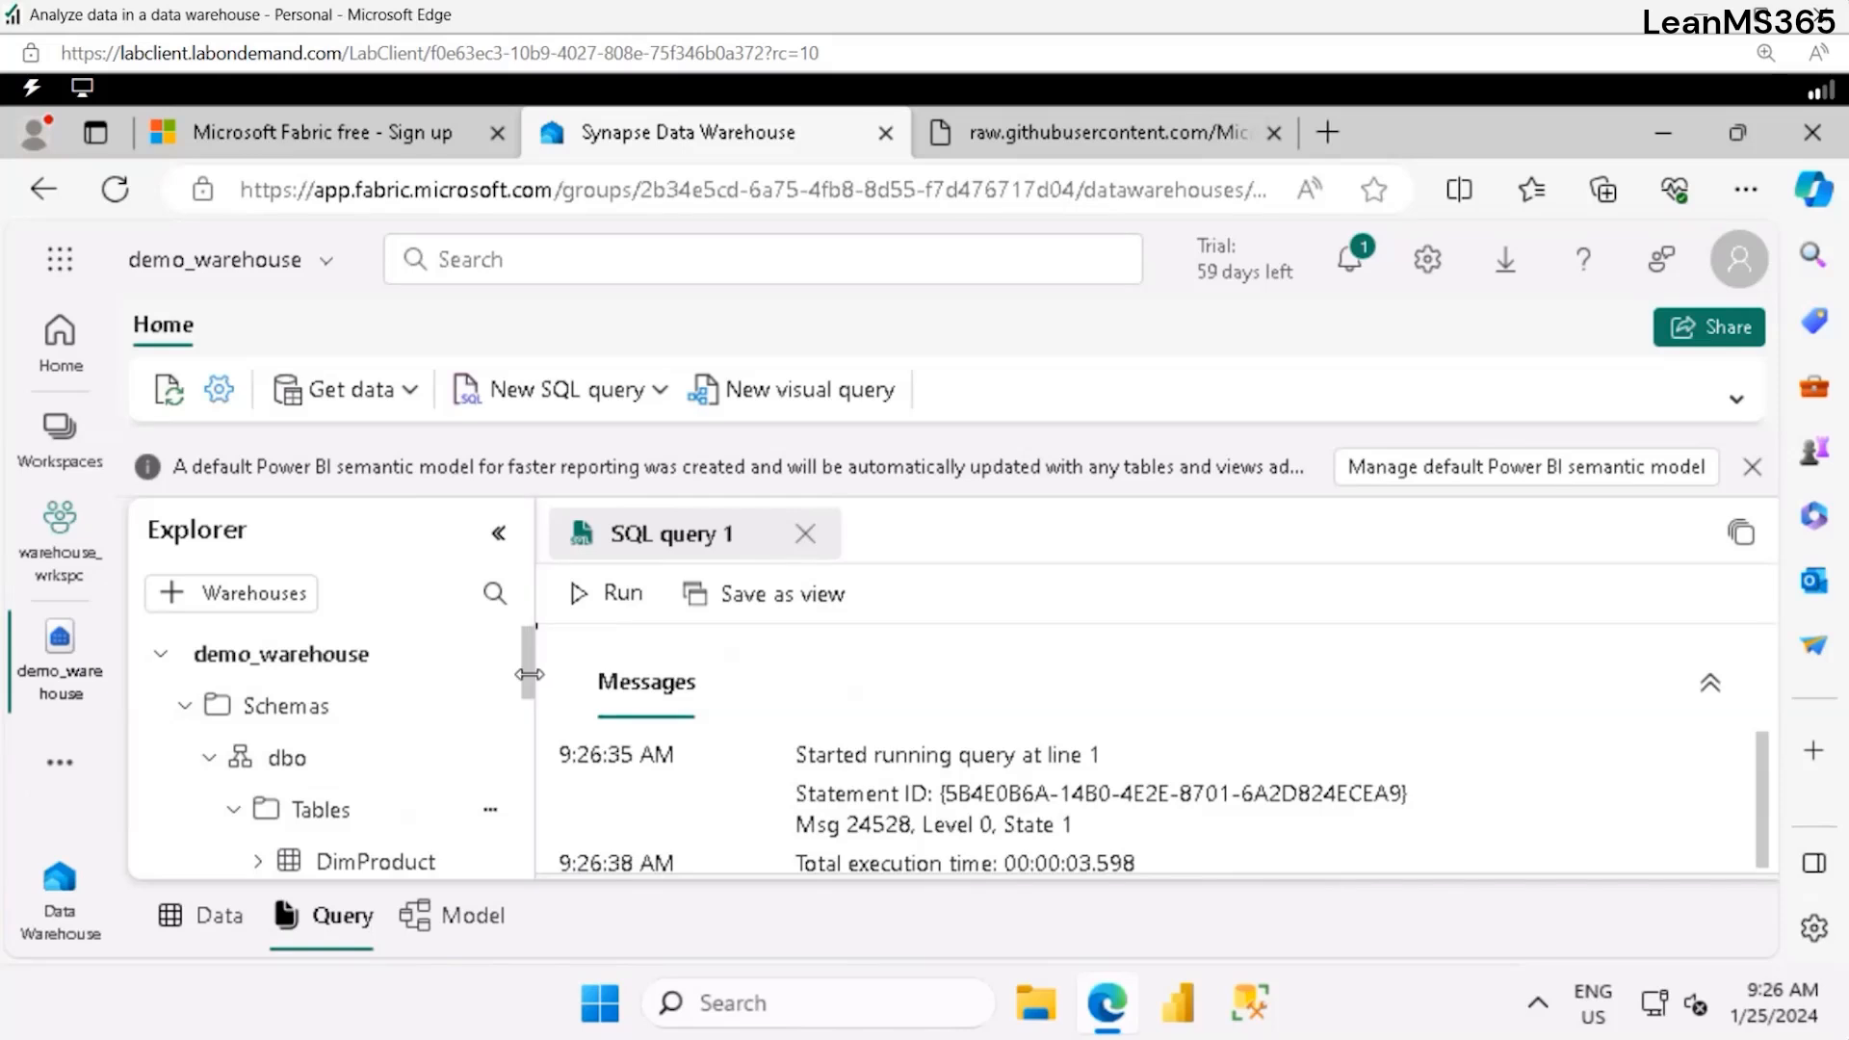
drag(529, 679, 528, 732)
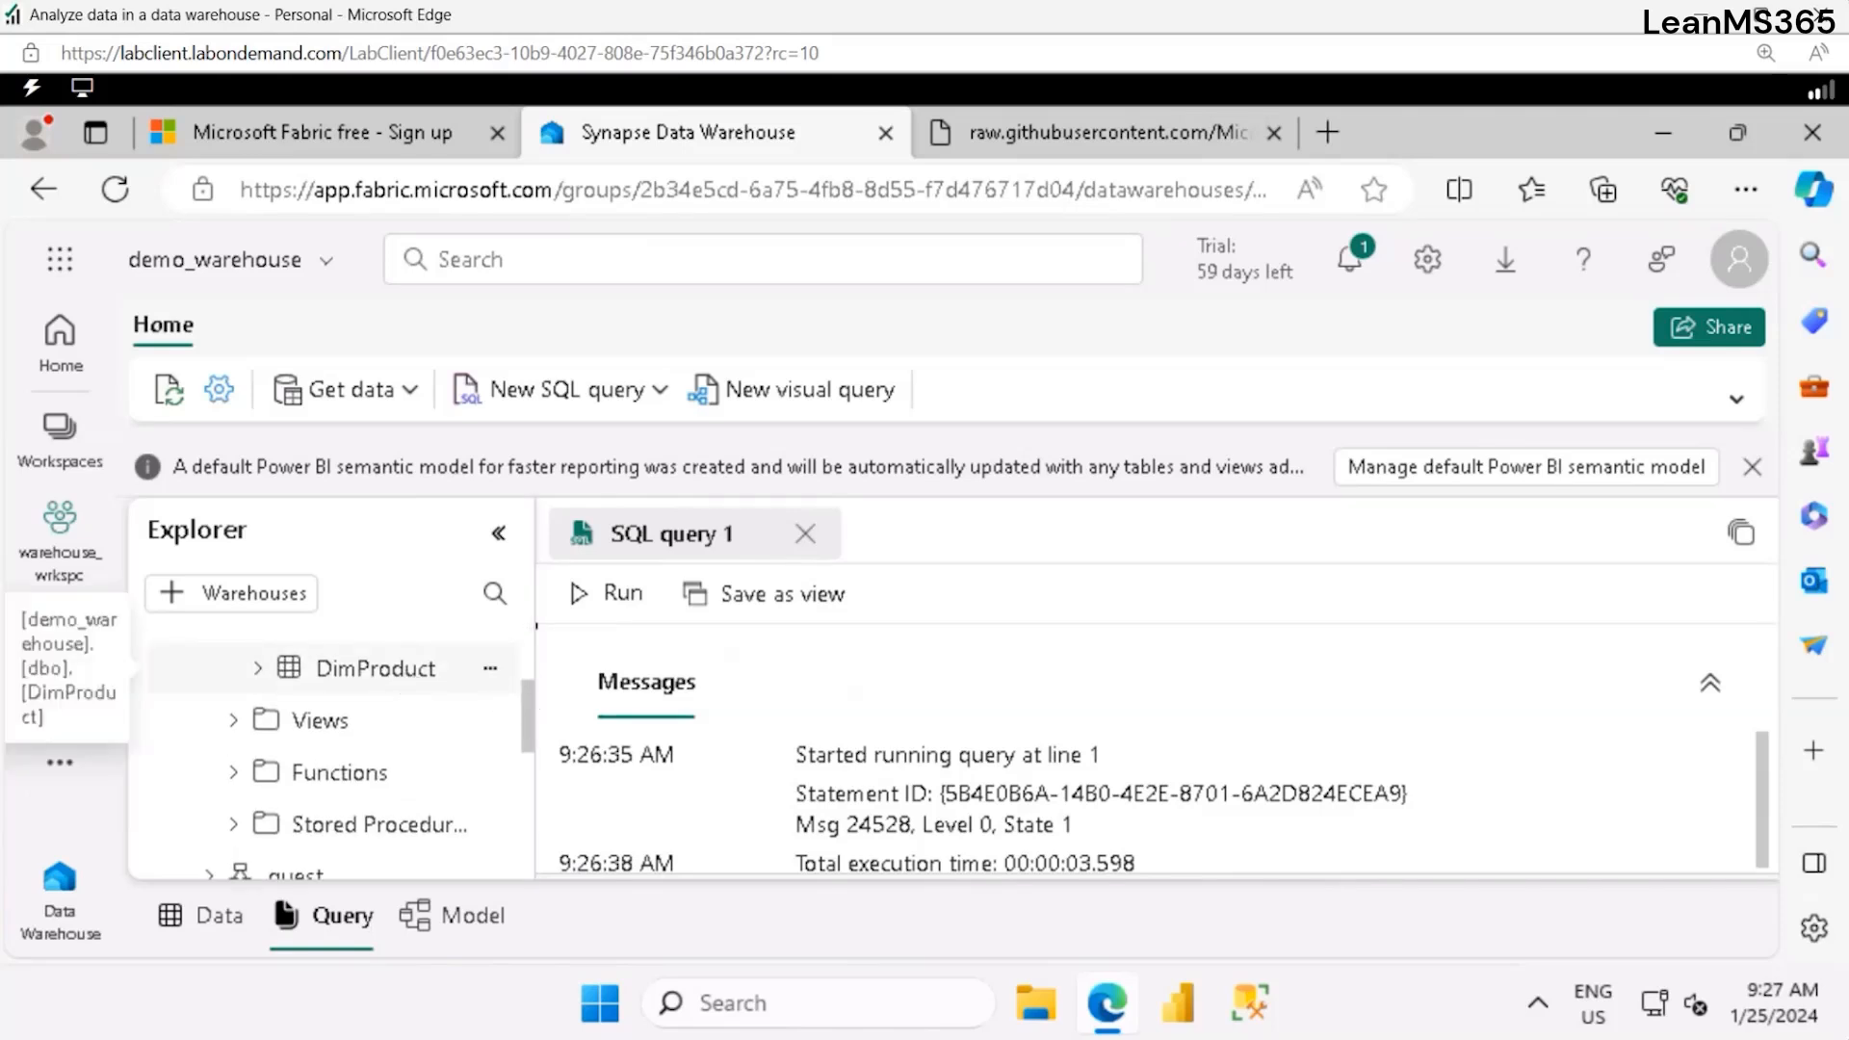
click(1714, 689)
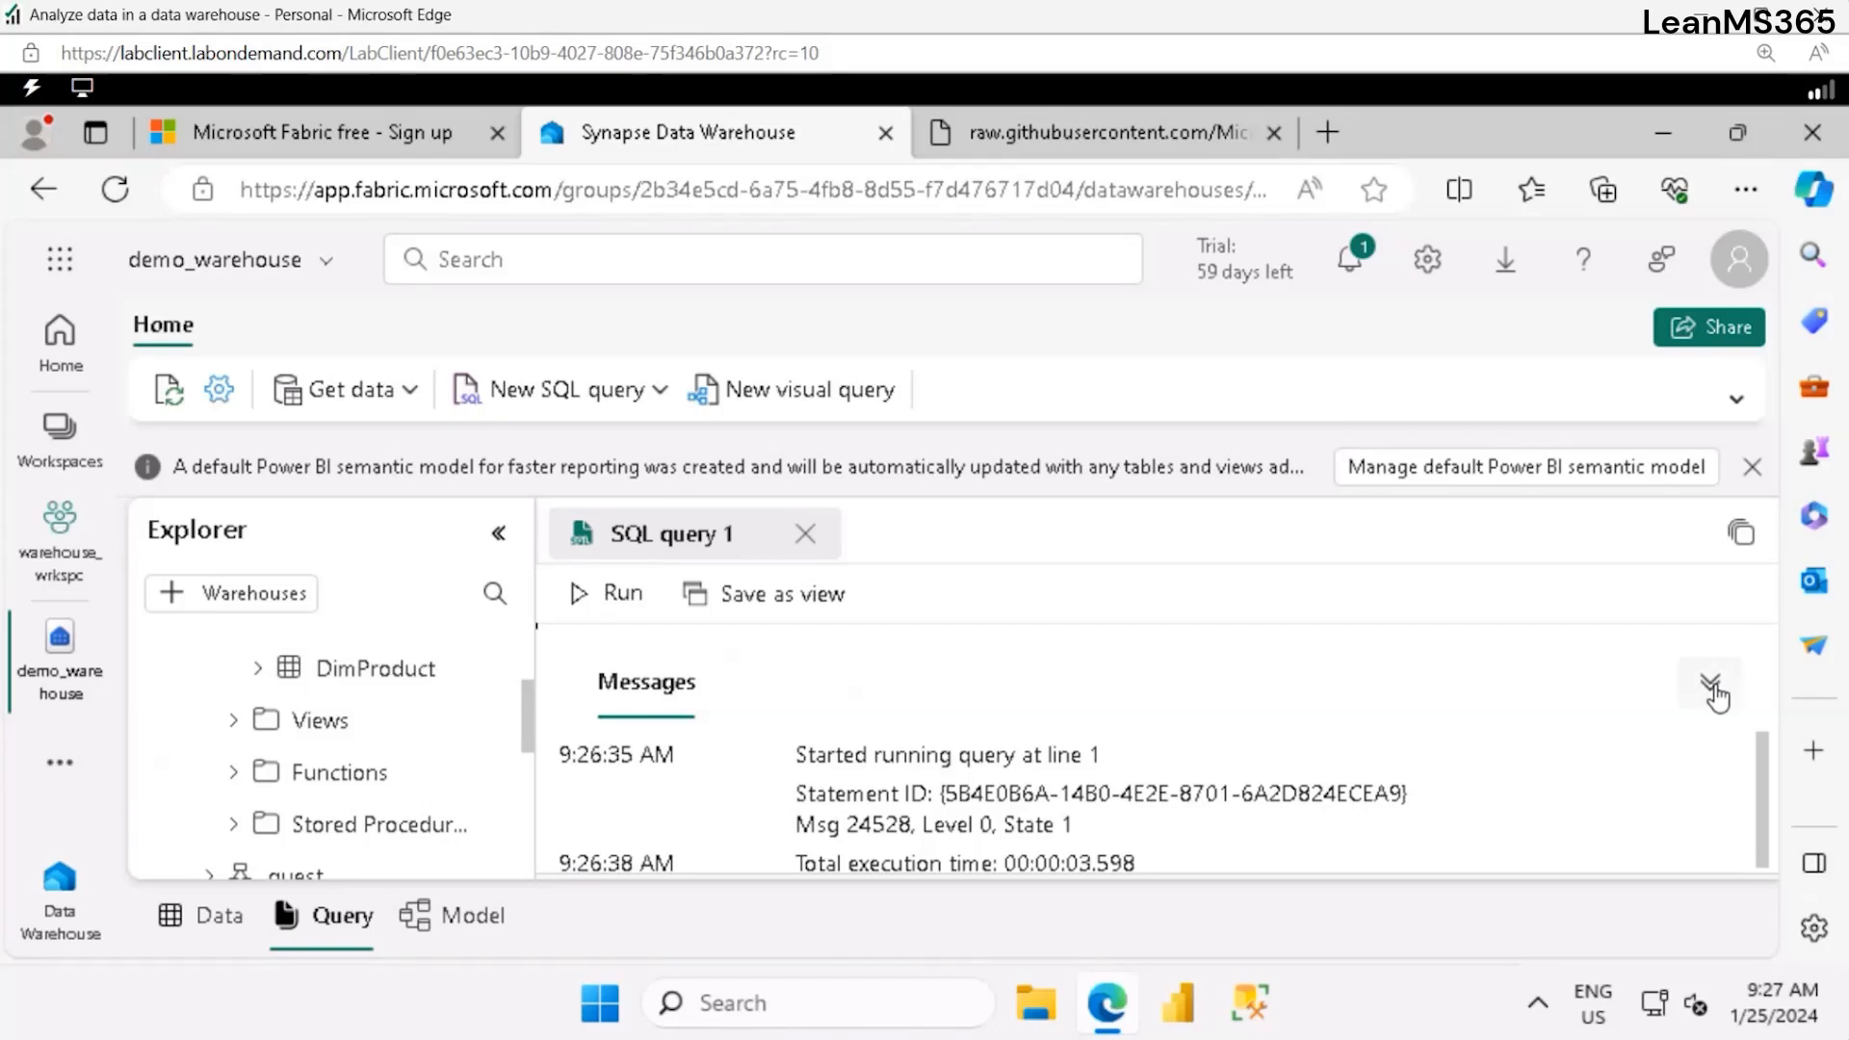
Step: Run a new SQL query inserting (1, RING1, Bicycle bell, 5.99), (2, BRITE1, Front light, 15.49), (3, BRITE2, Rear light, 15.49) as Accessories into dbo.DimProduct
click(568, 402)
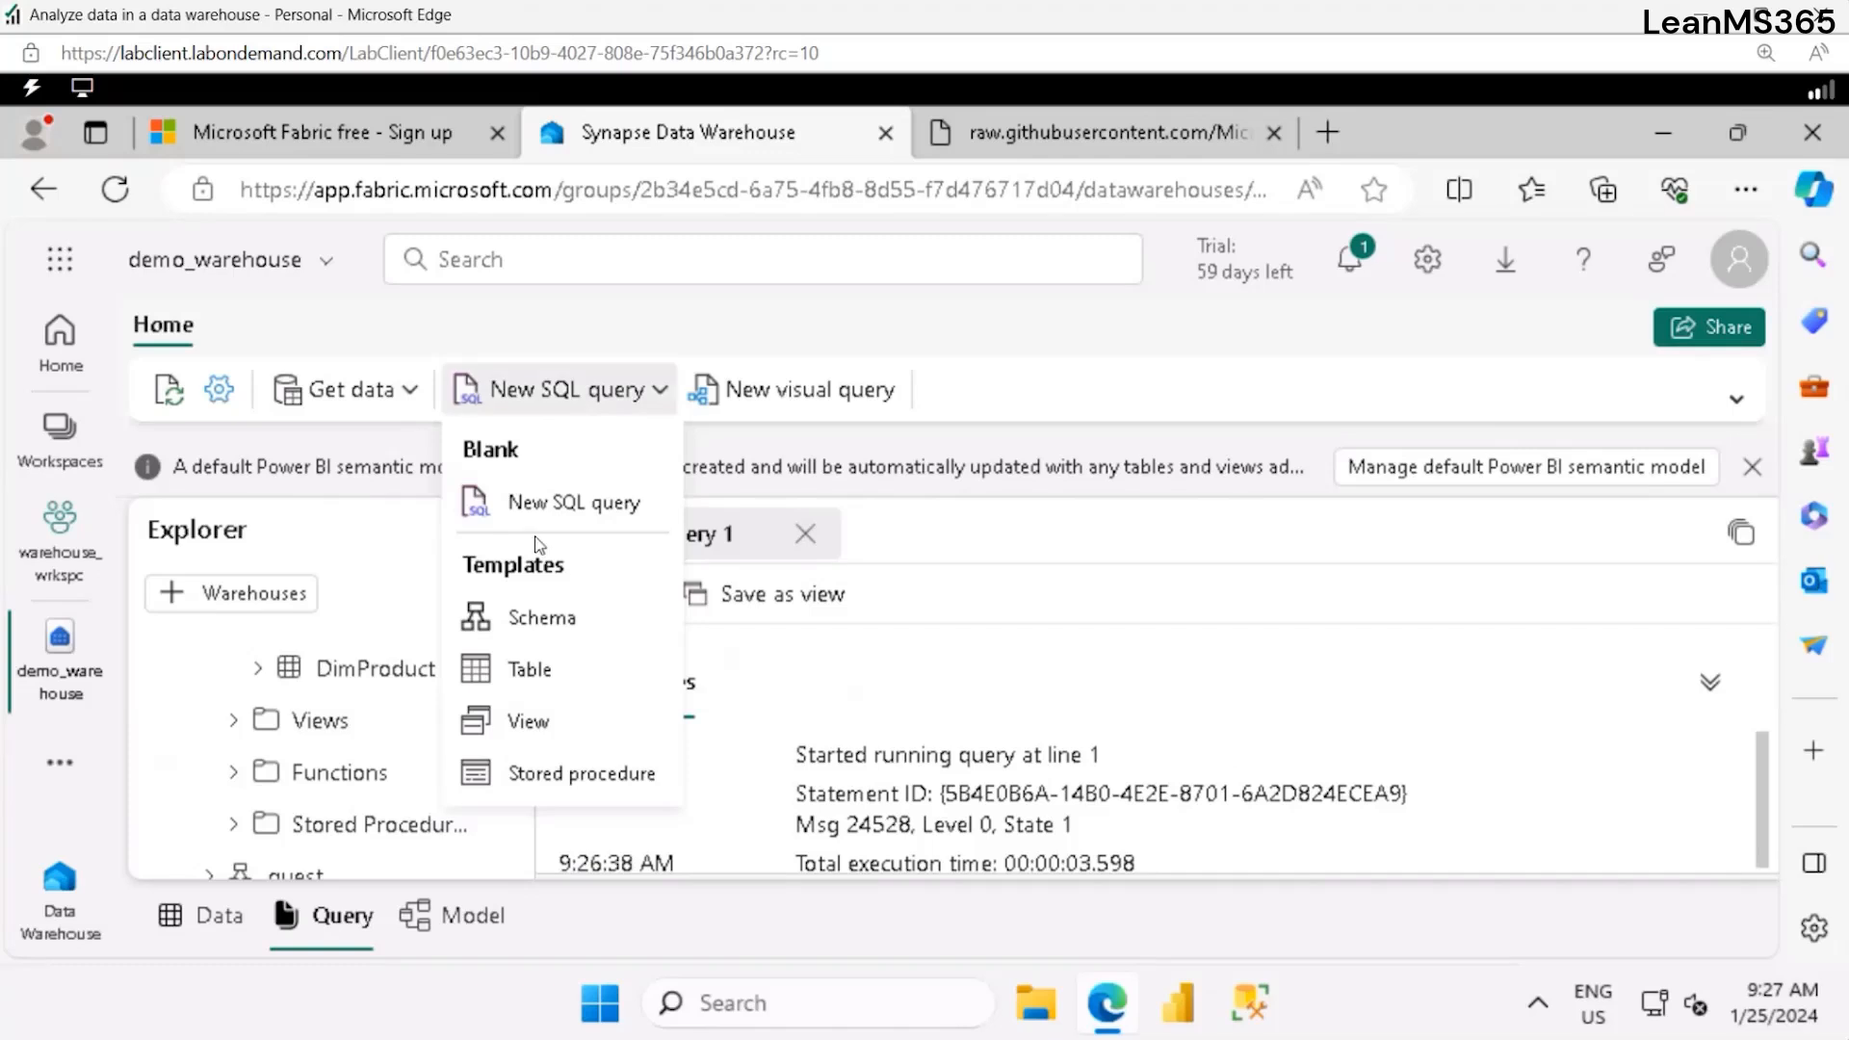
click(551, 504)
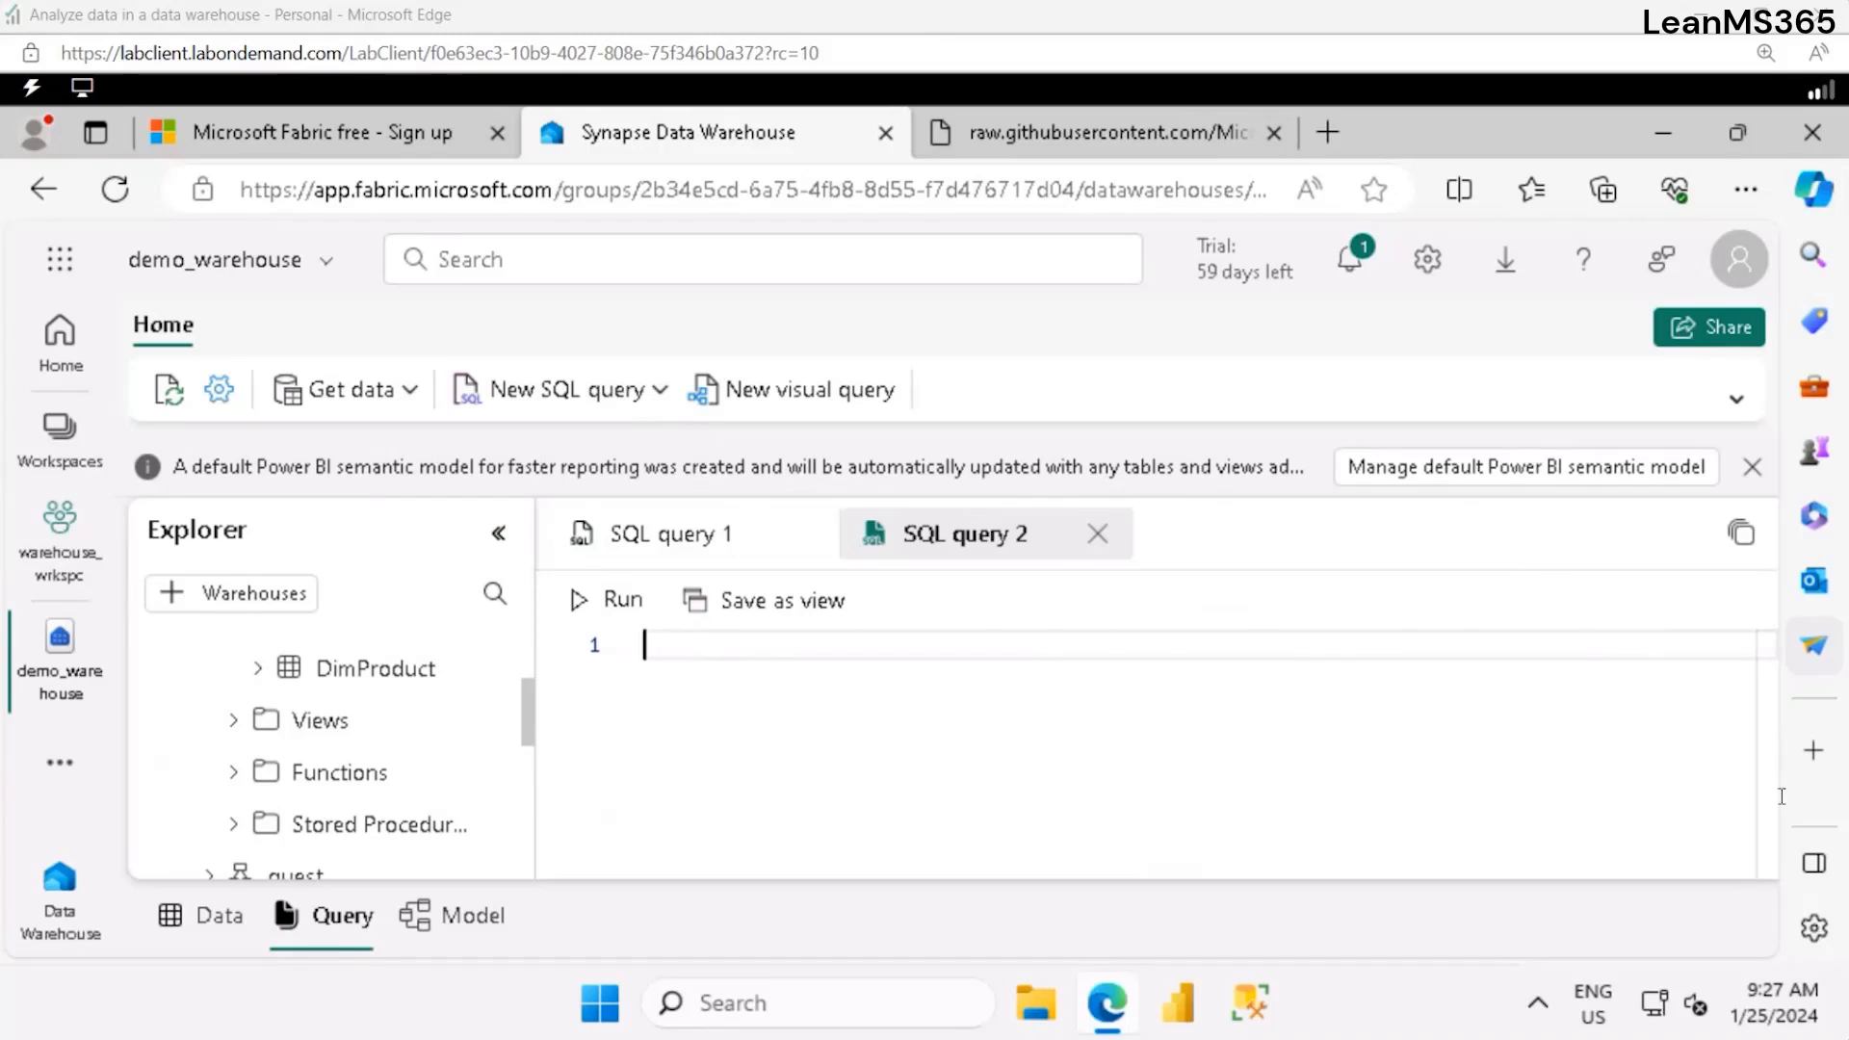
text(INSERT INTO dbo.DimProduct VALUES (1, 'RING1', 'Bicycle bell', 'Accessories', 5.99), (2, 'BRITE1', 'Front light', 'Accessories', 15.49), (3, 'BRITE2', 'Rear light', 'Accessories', 15.49); GO)
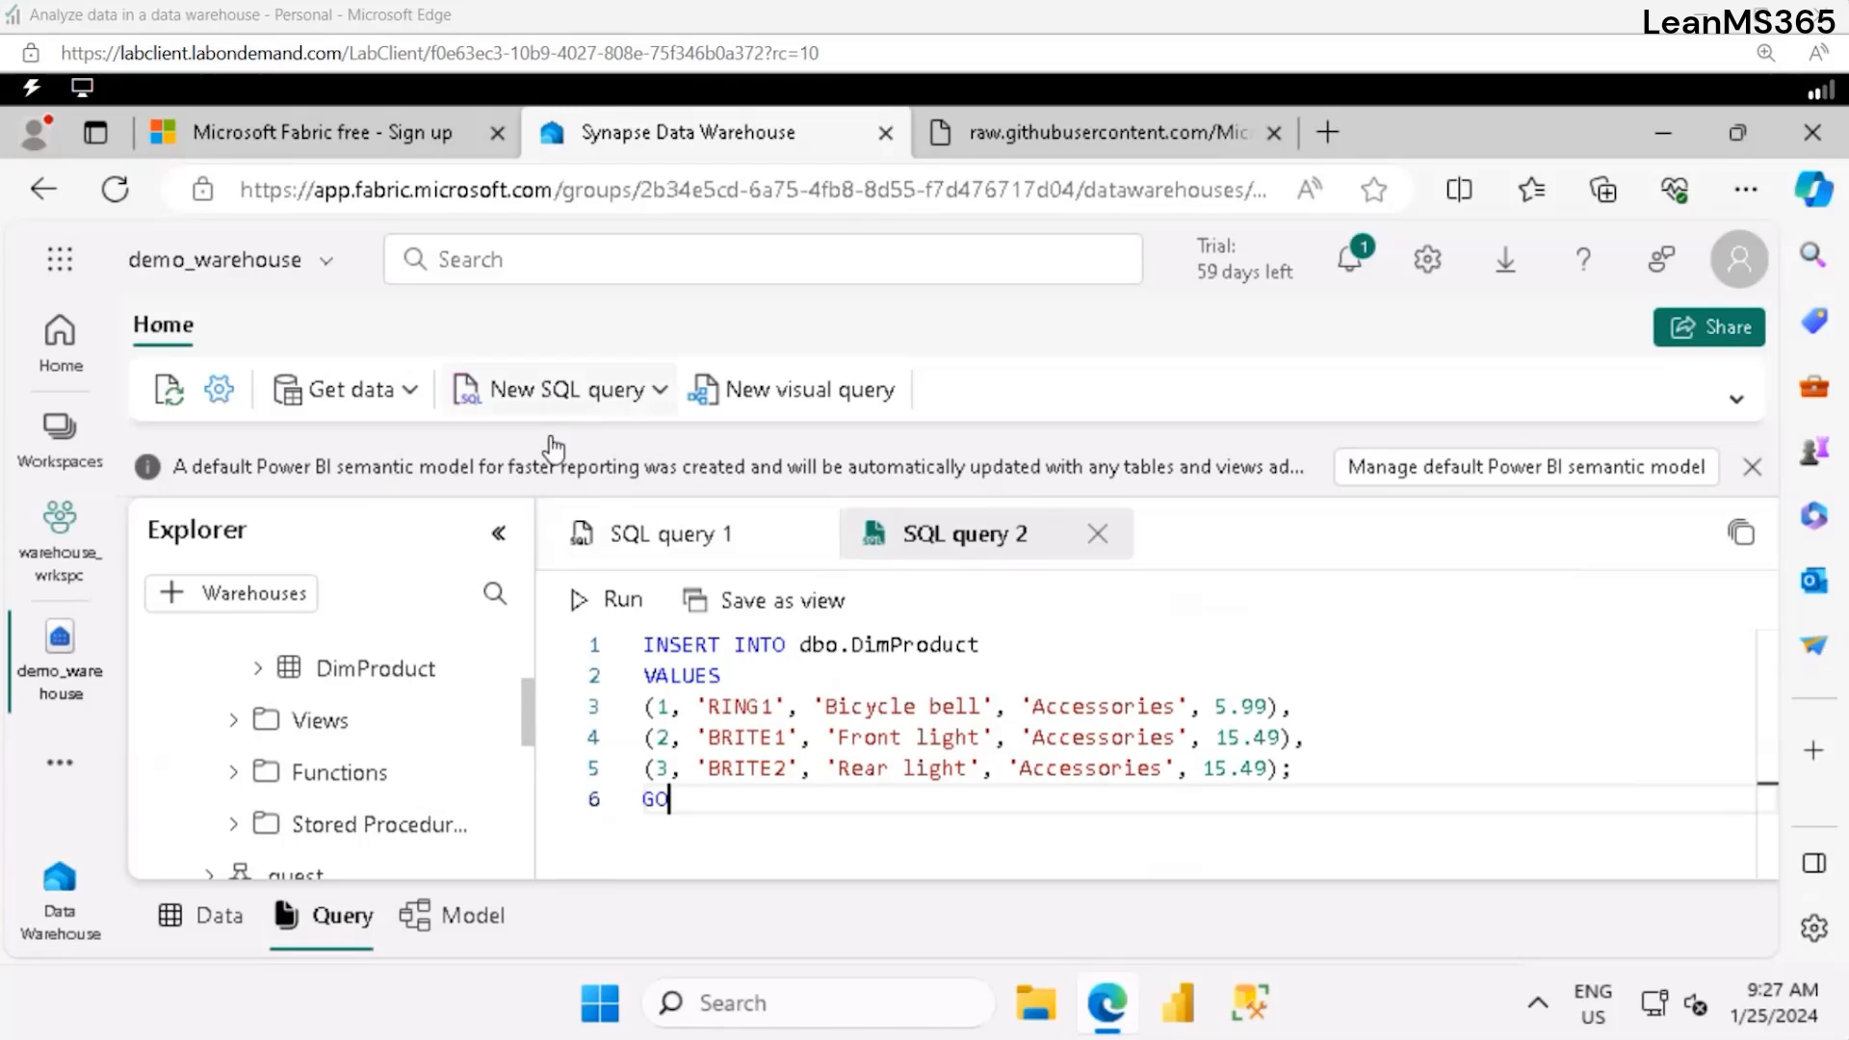
click(577, 600)
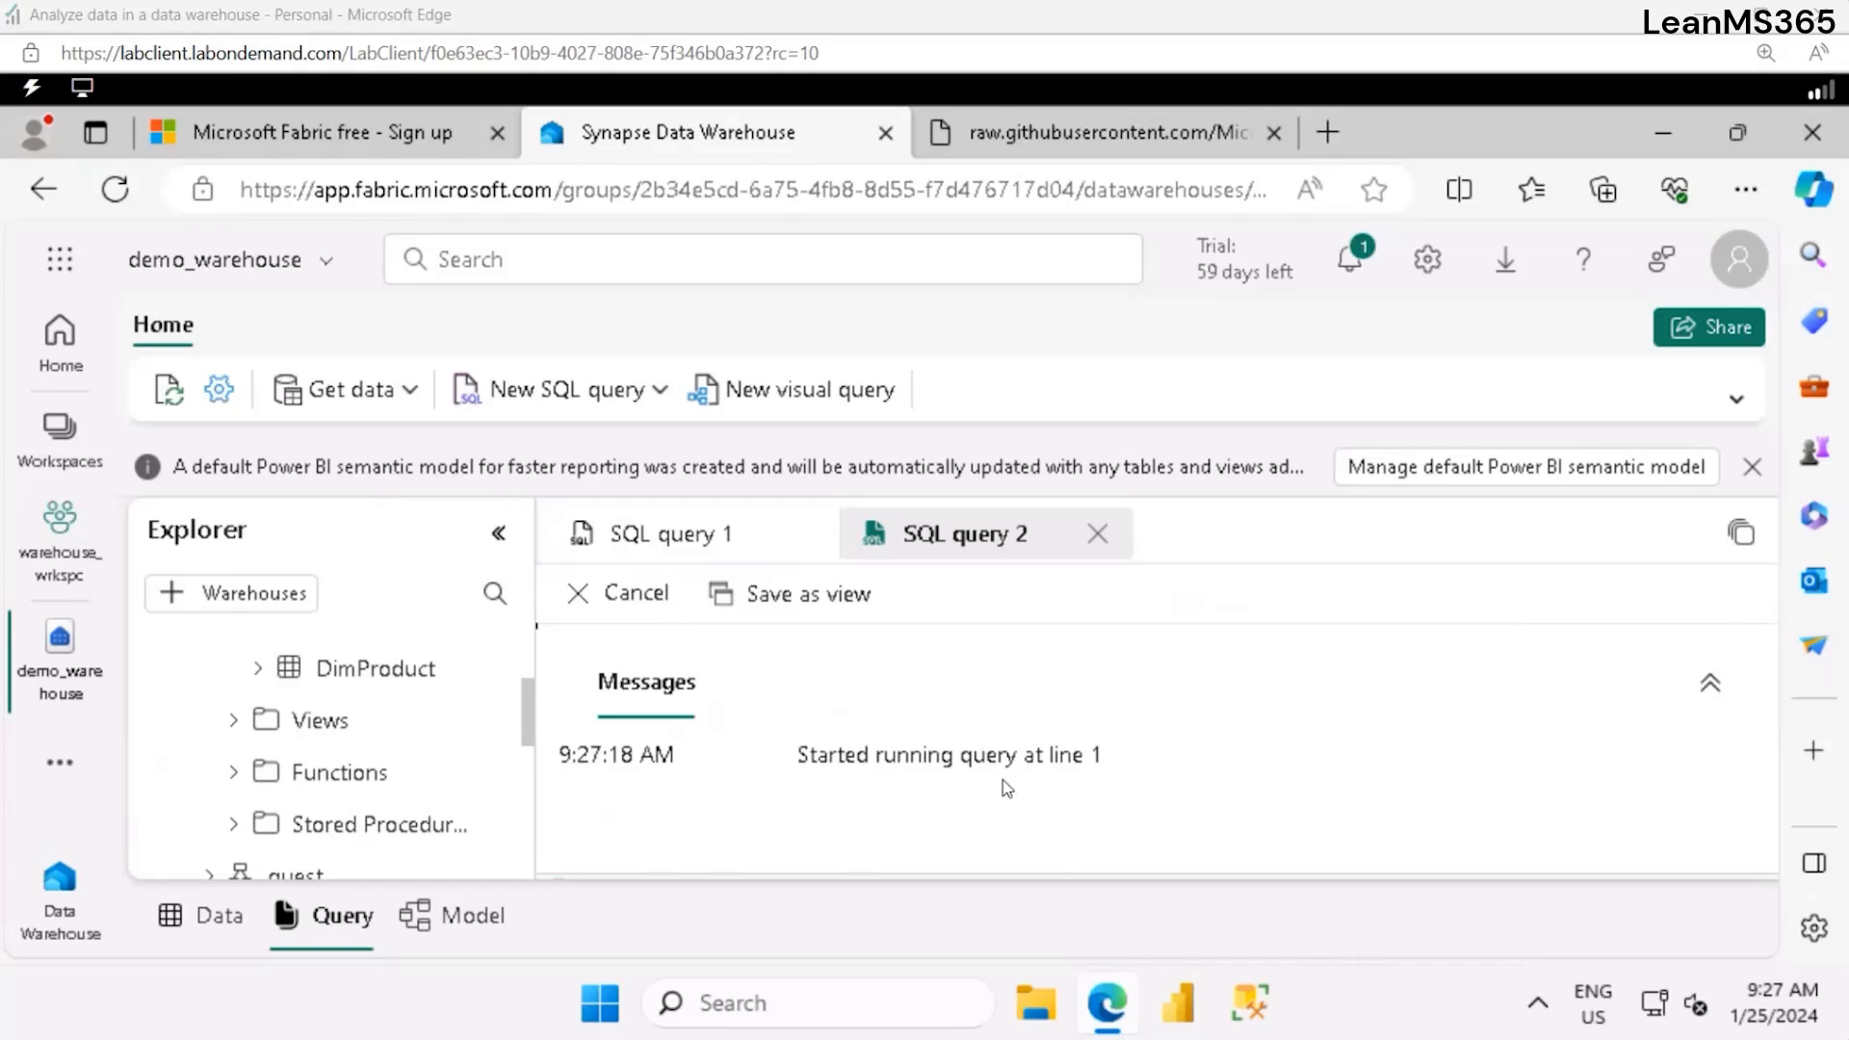
Step: Open the data preview of the DimProduct table and examine the inserted product rows
mouse_move(340, 676)
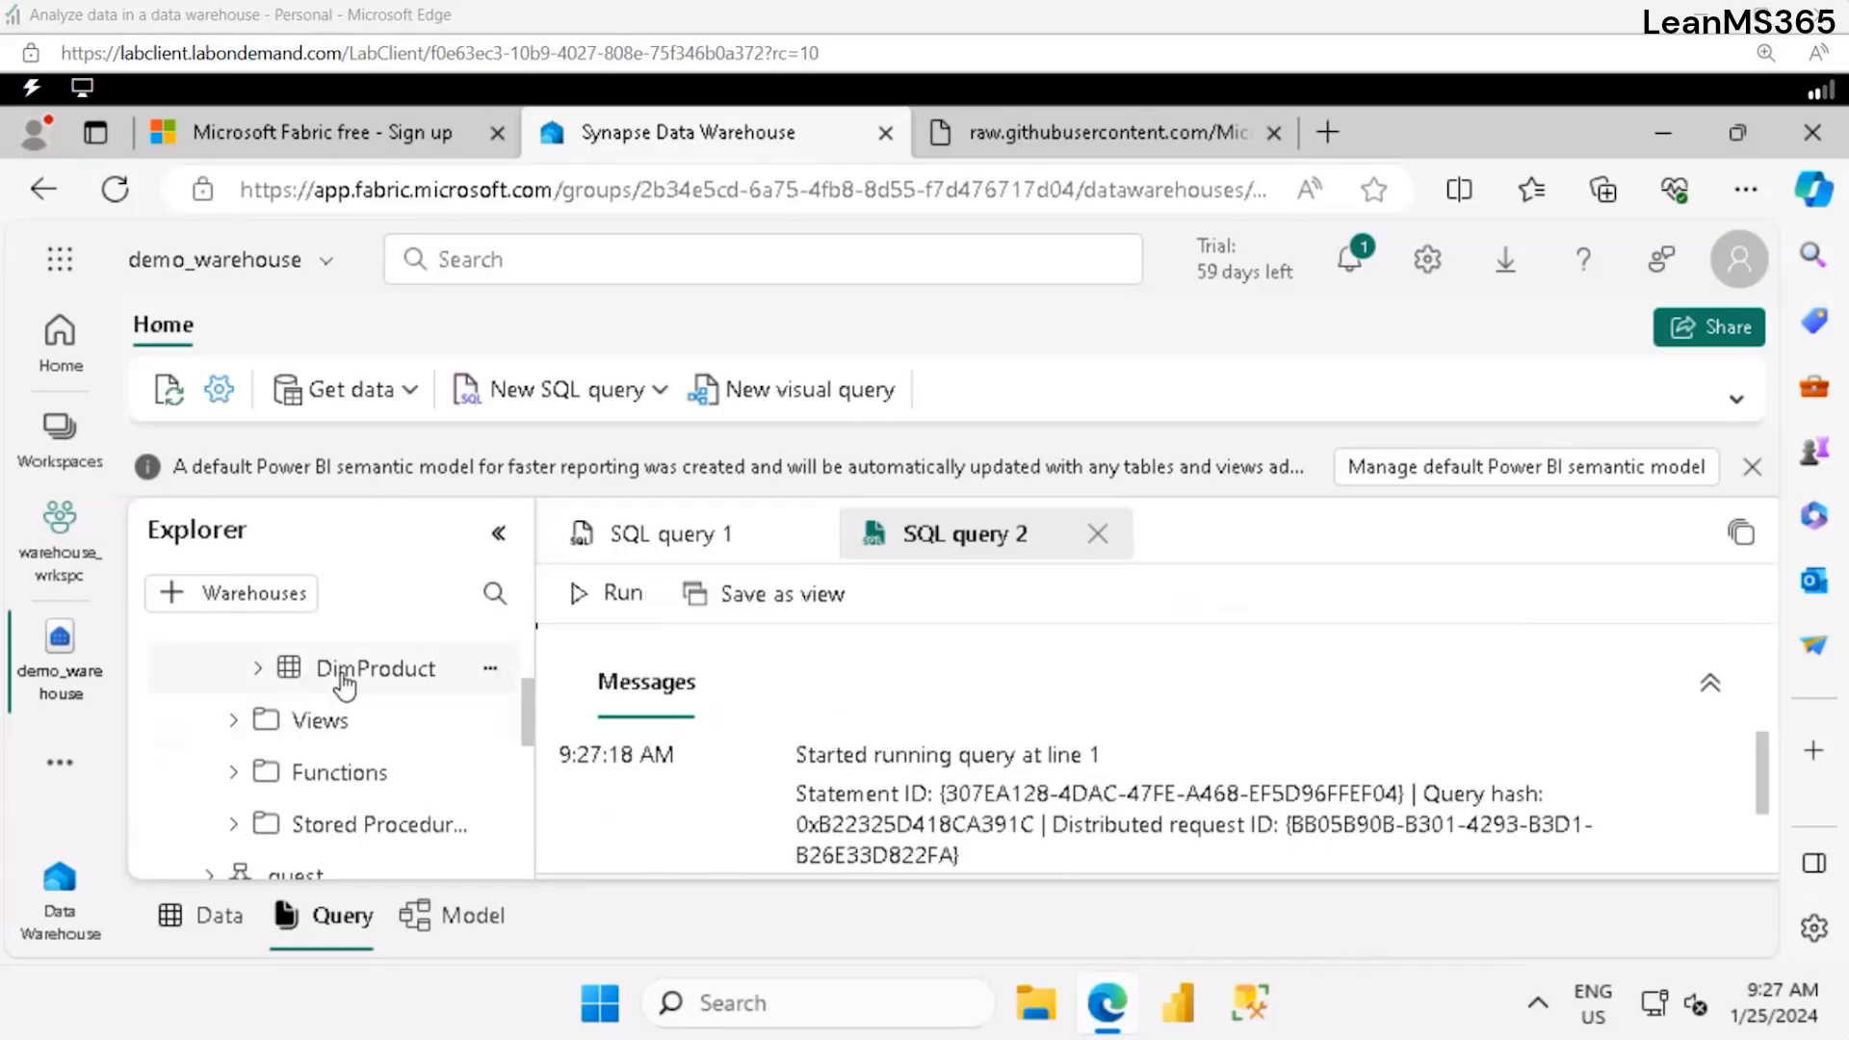
click(493, 671)
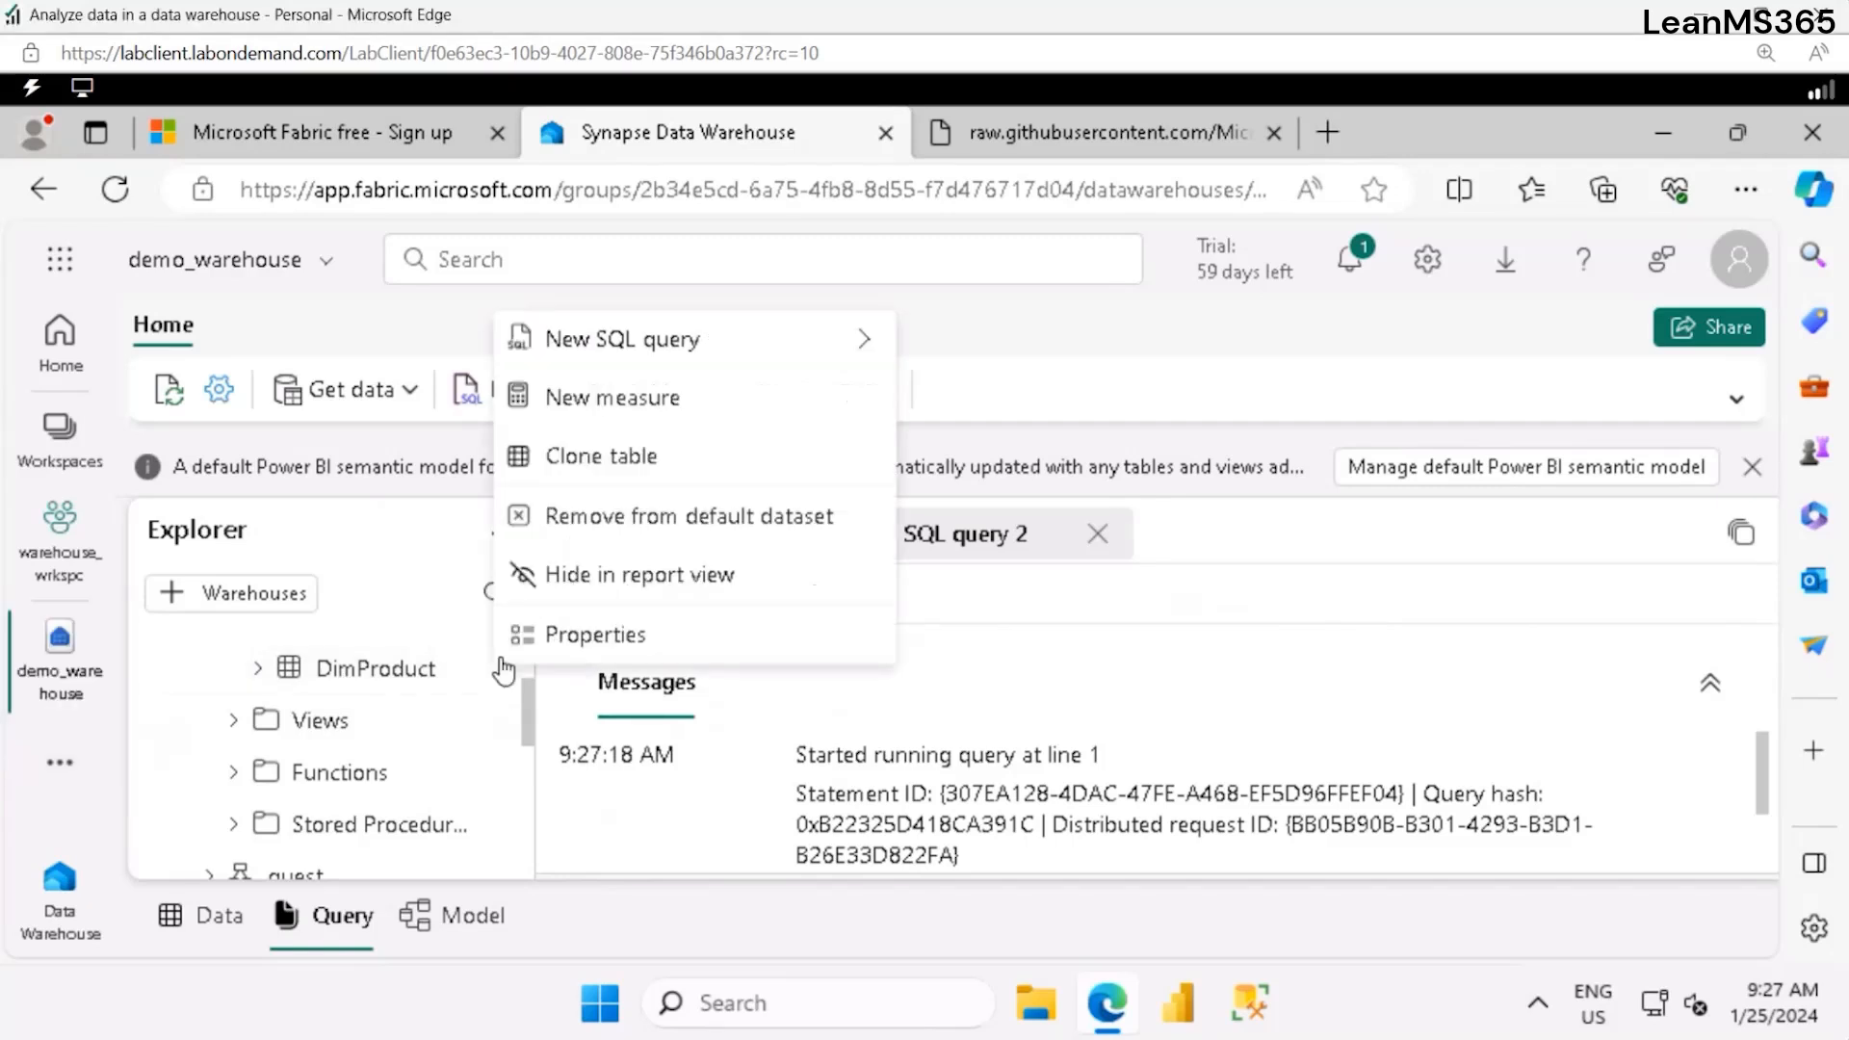
click(383, 676)
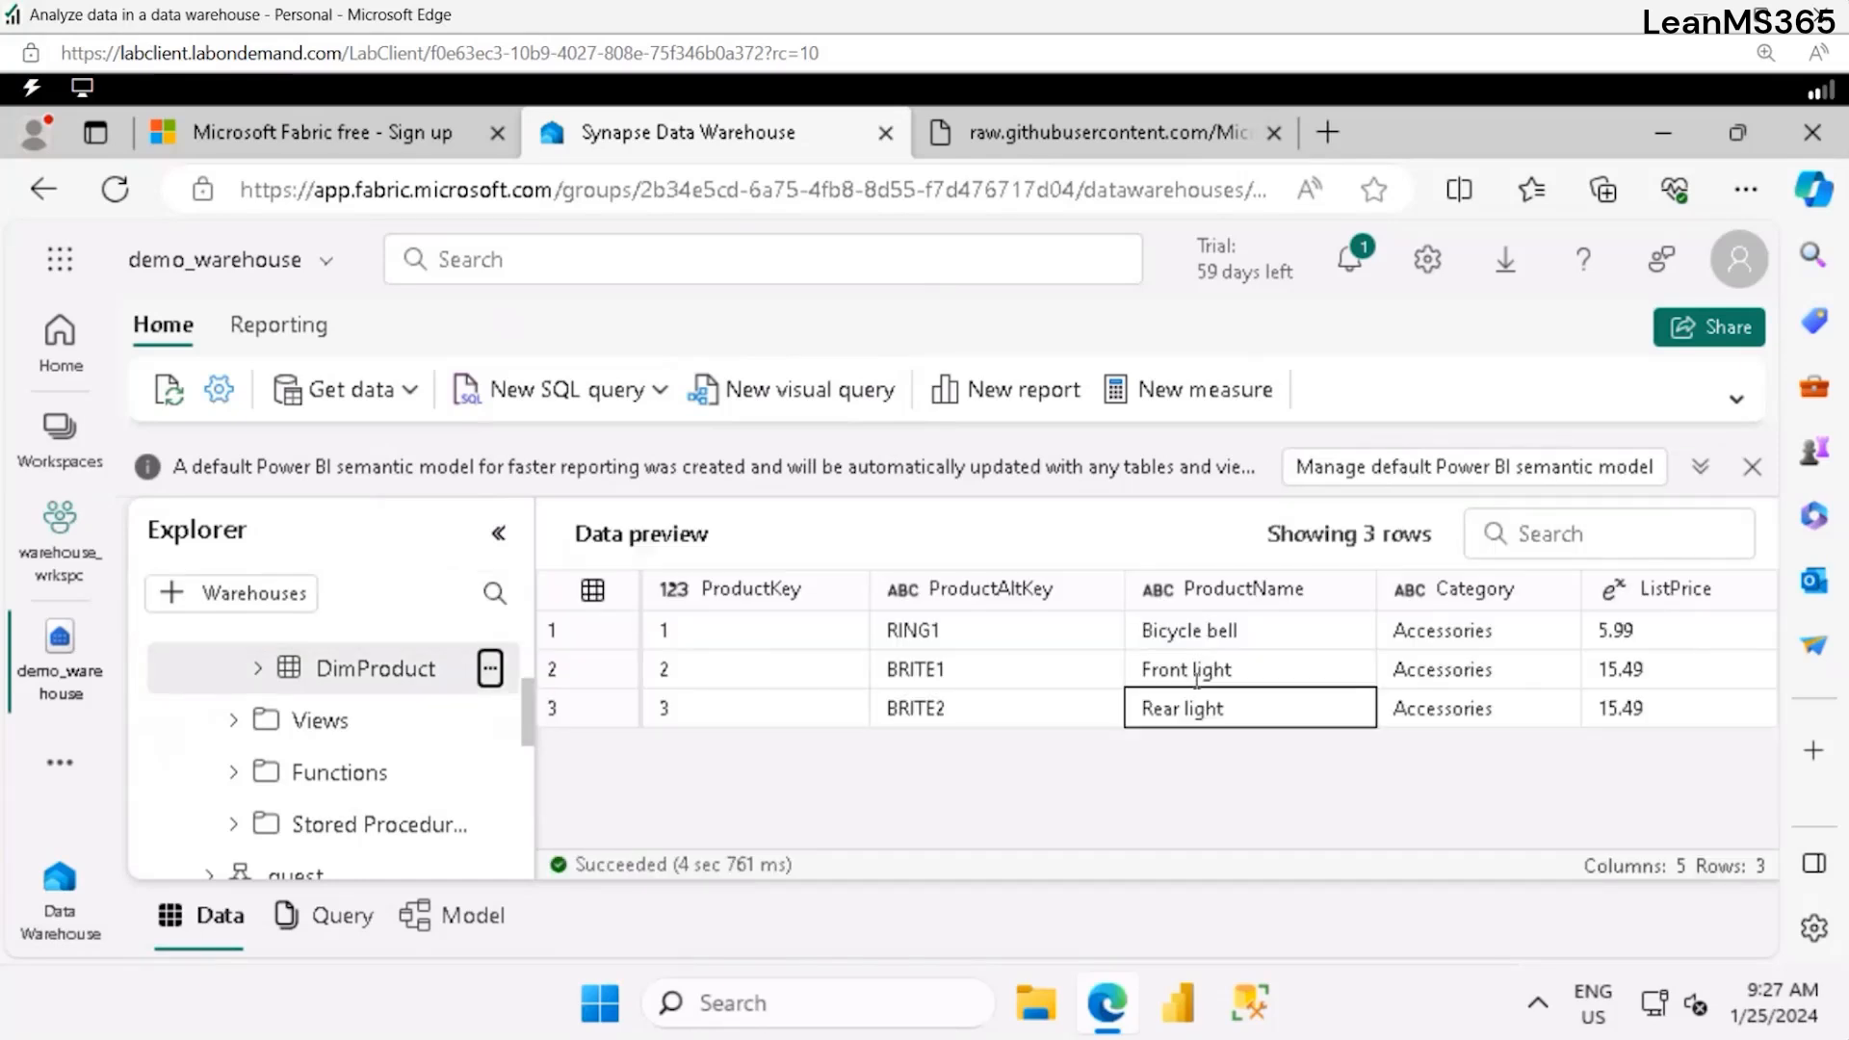
click(1207, 637)
click(1210, 686)
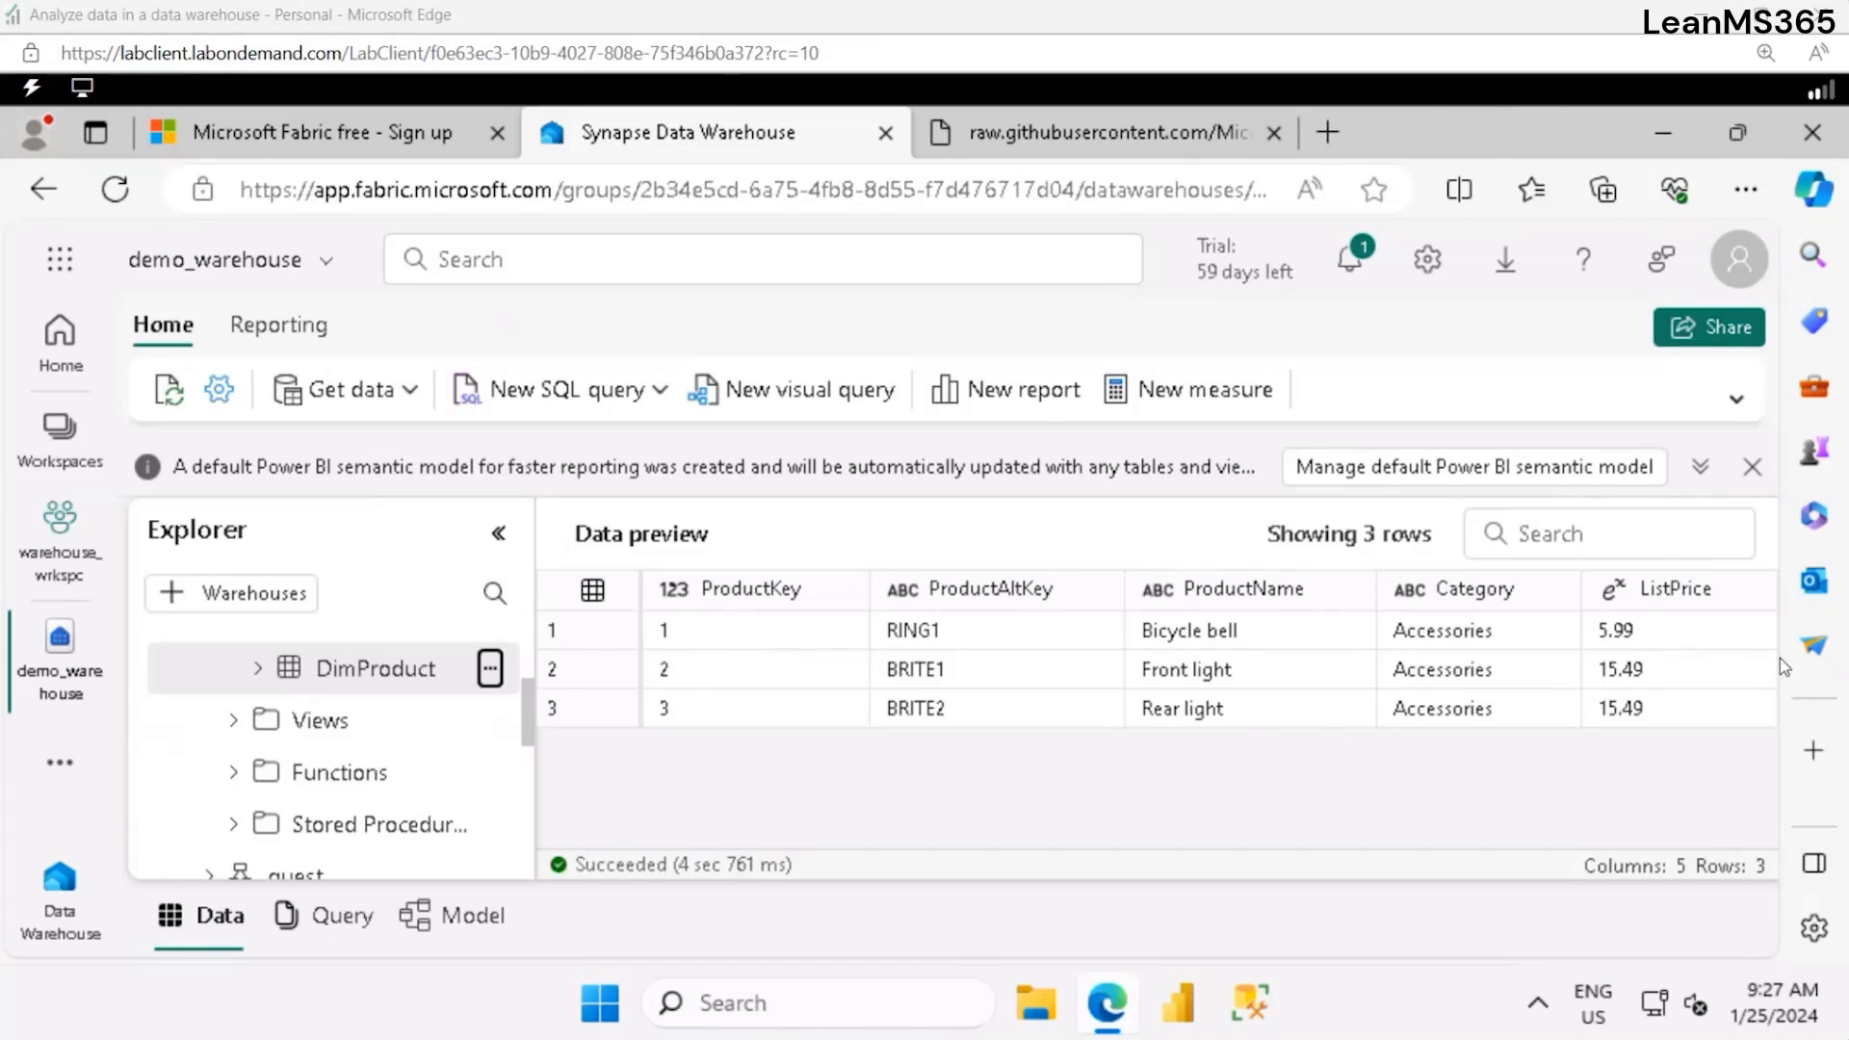
Step: Copy the entire contents of the create-dw.txt script from its raw GitHub page
click(1058, 140)
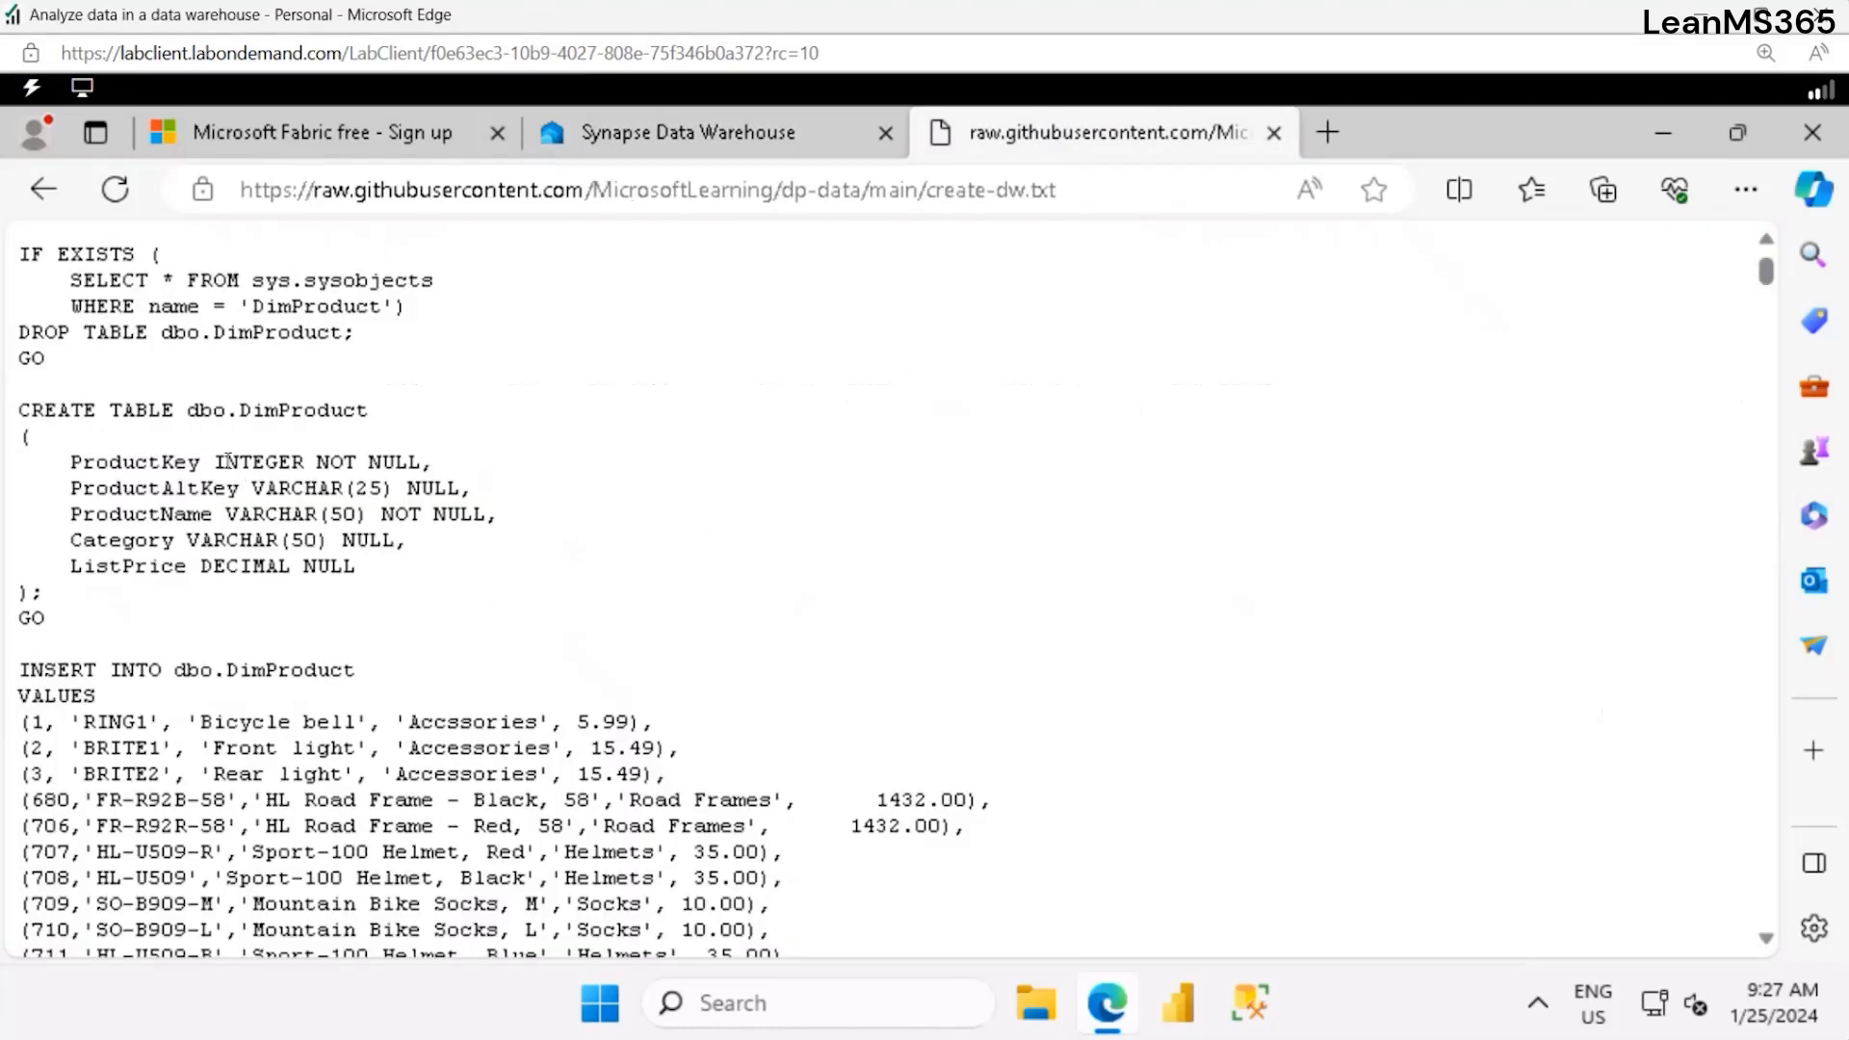
right_click(636, 469)
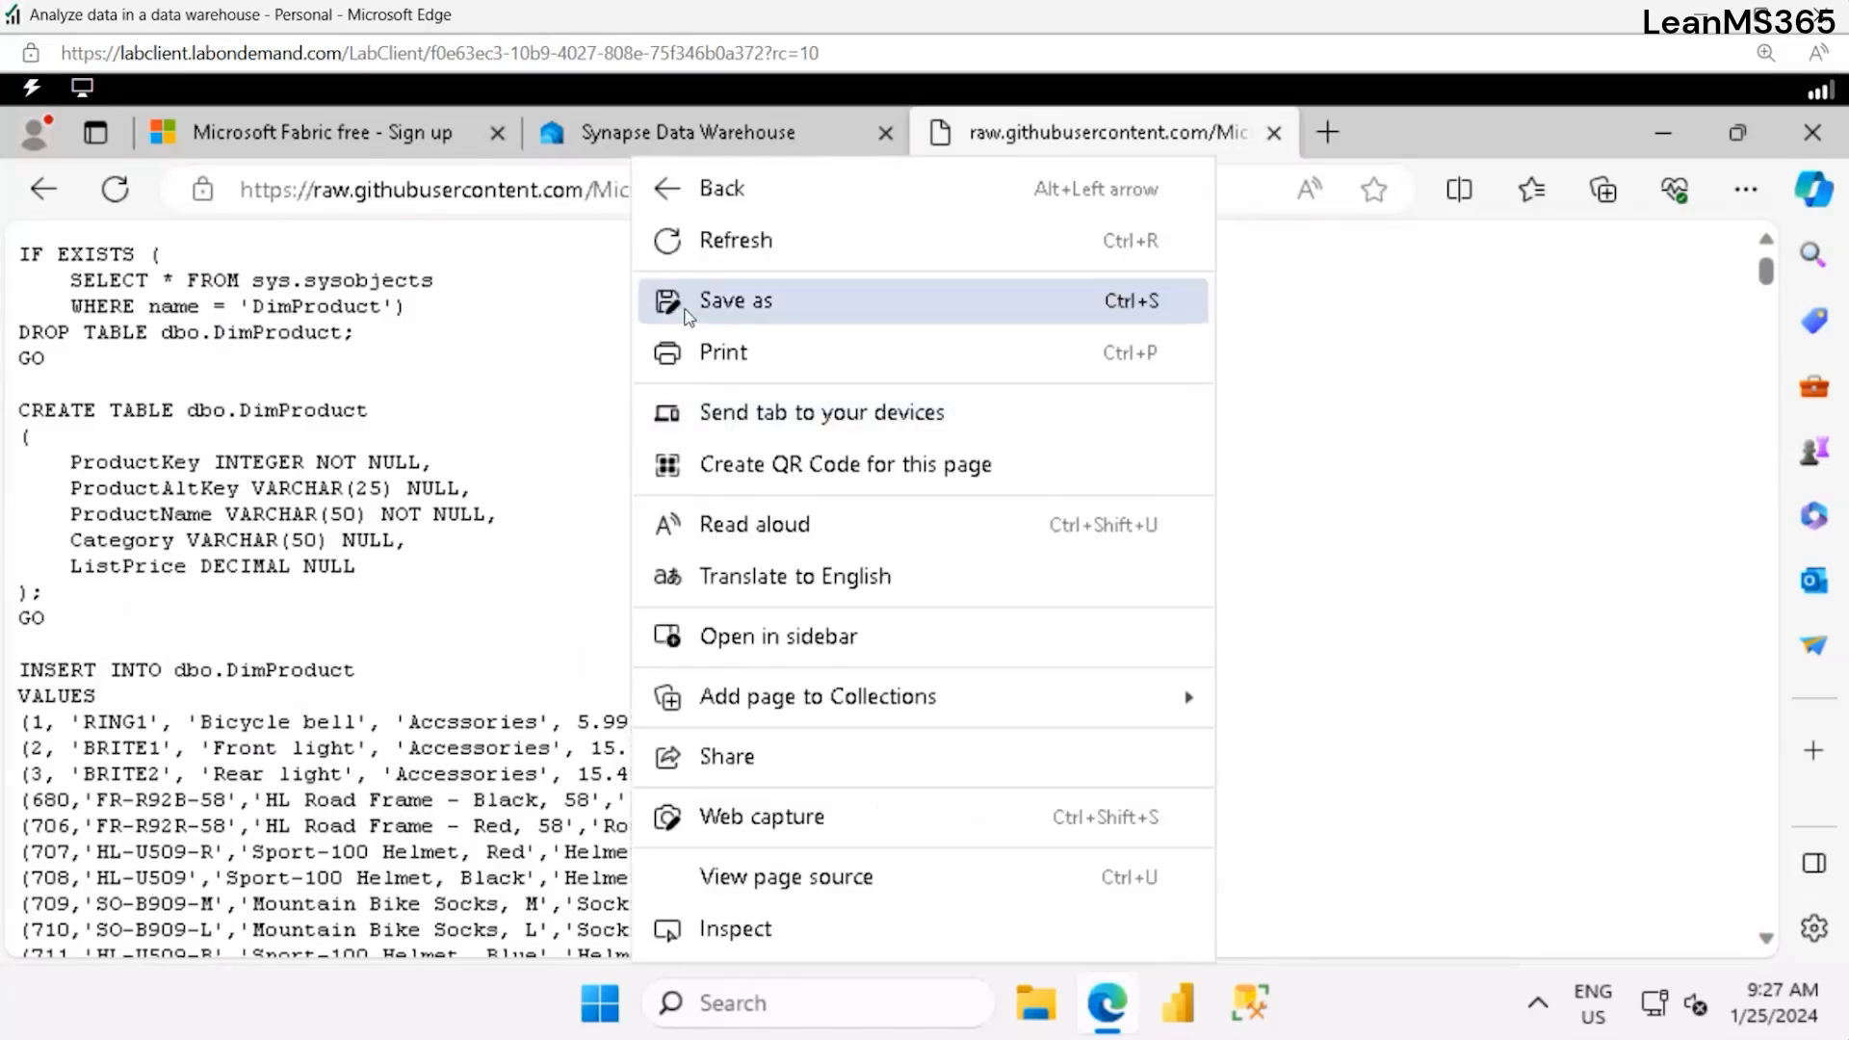
click(339, 416)
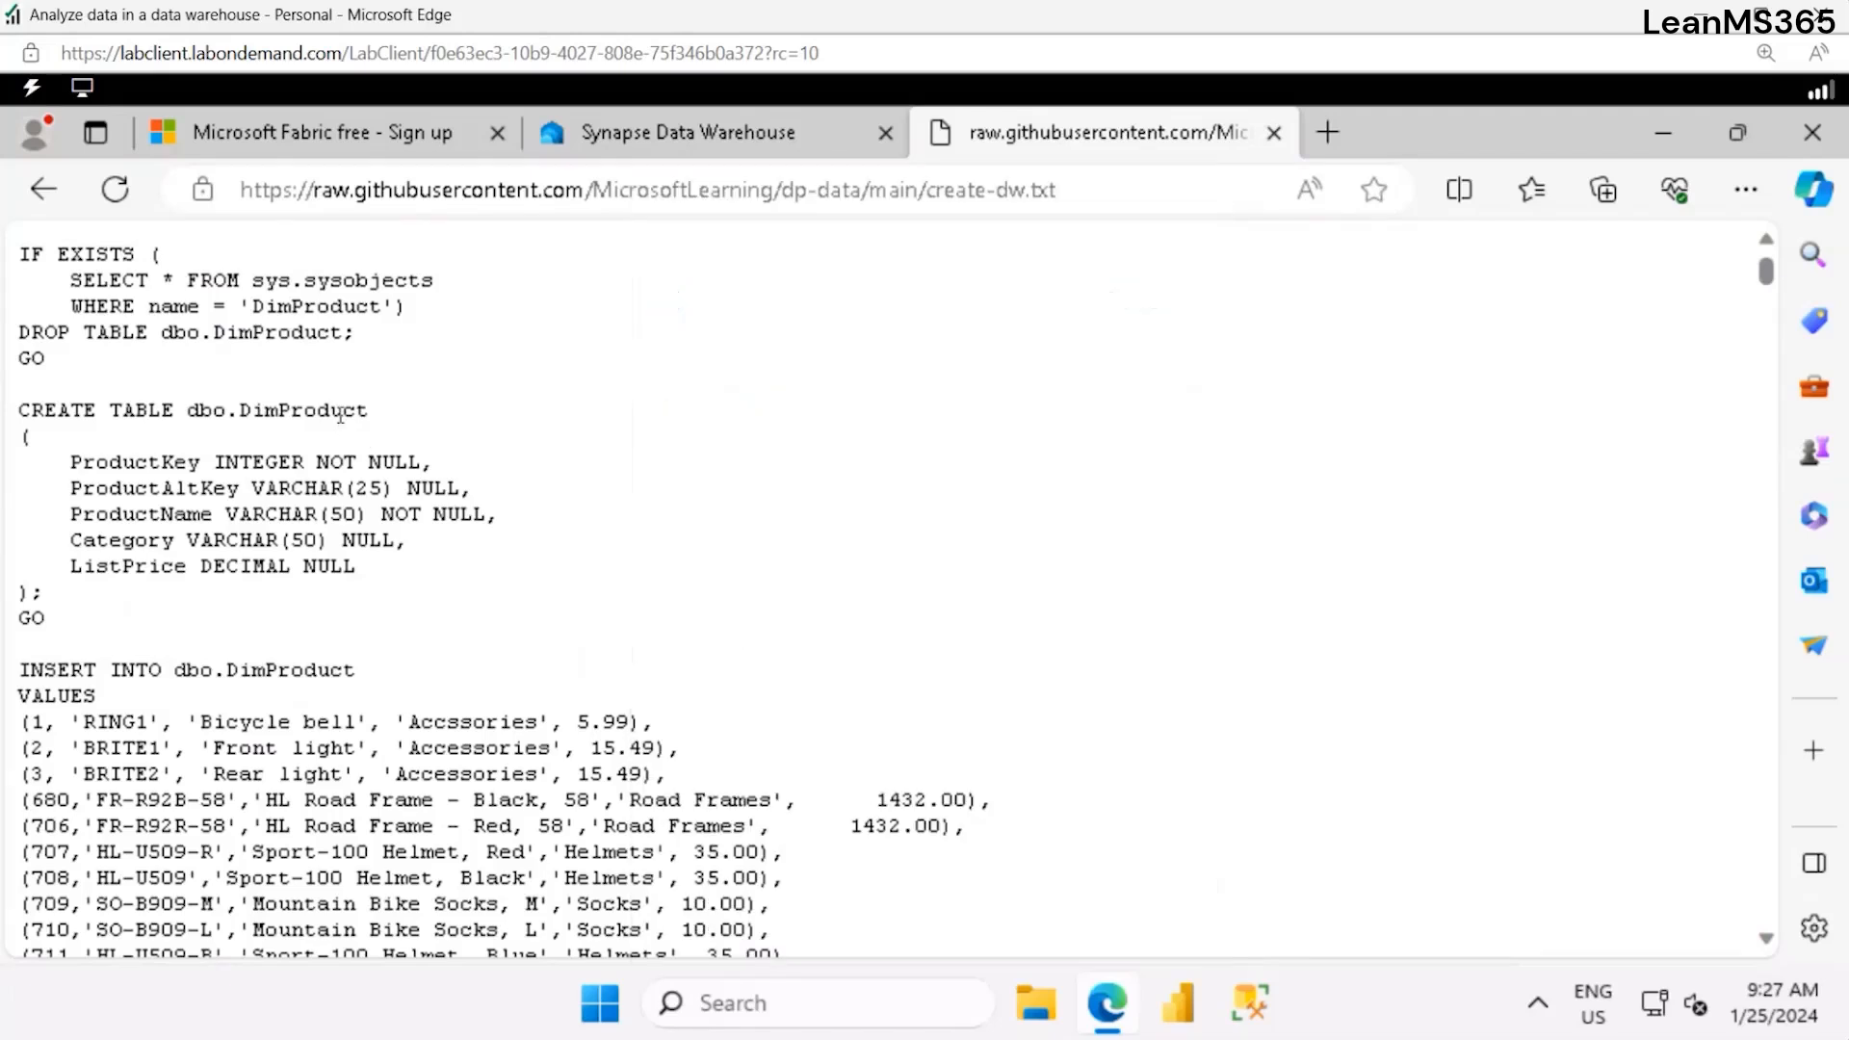
key(ctrl+a)
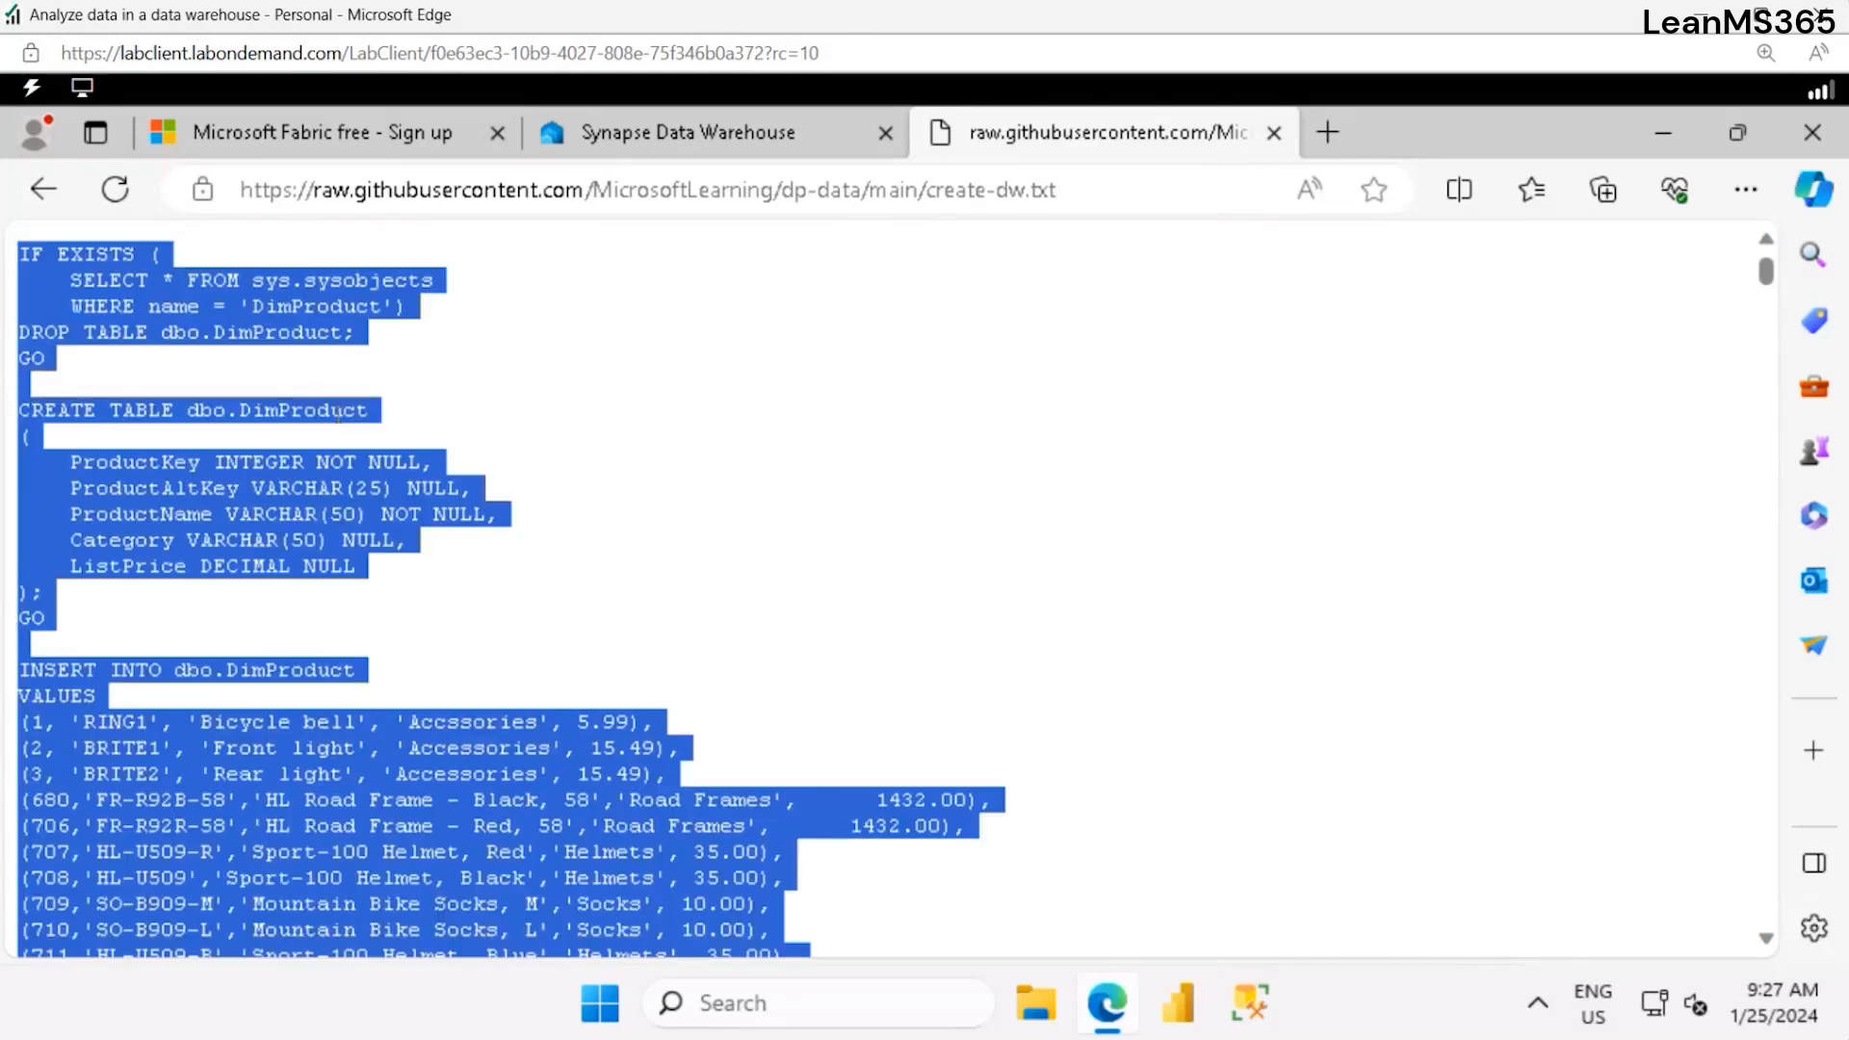
Step: Create a new SQL query in demo_warehouse, paste the copied create-dw script into it and run it
click(660, 145)
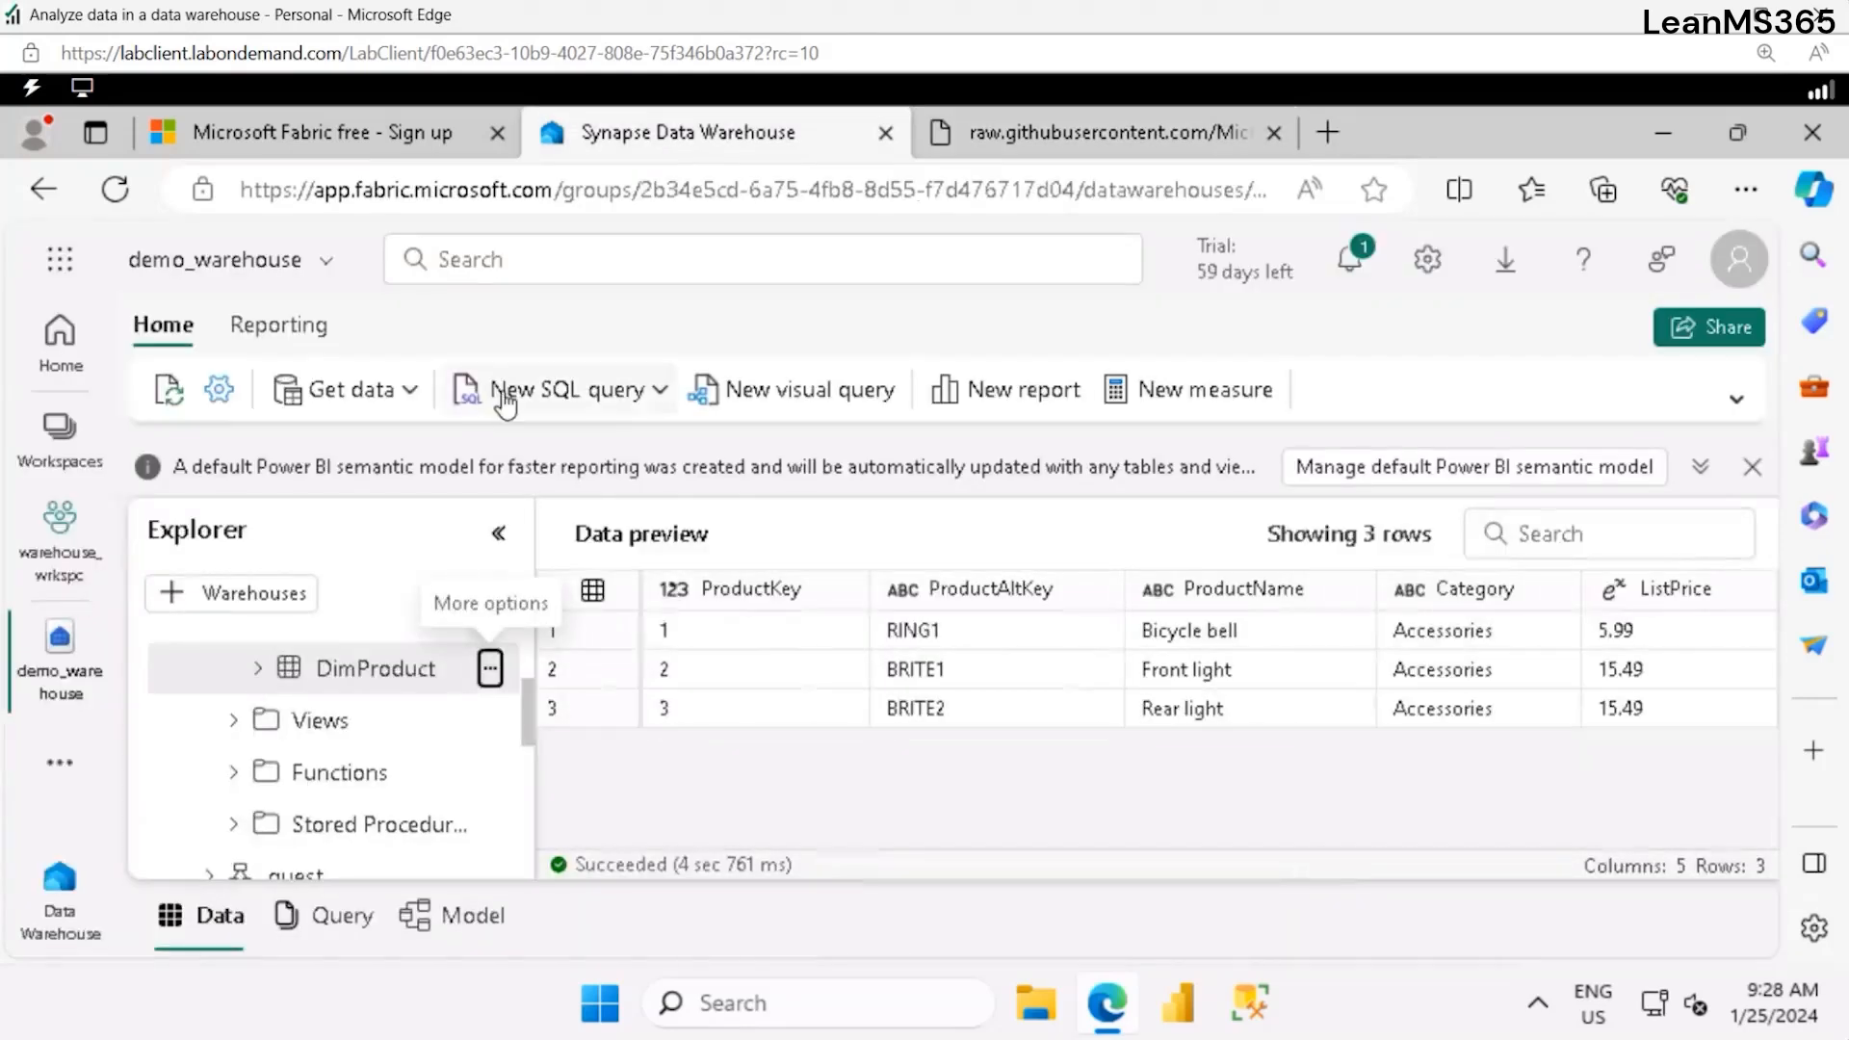
click(539, 390)
click(578, 502)
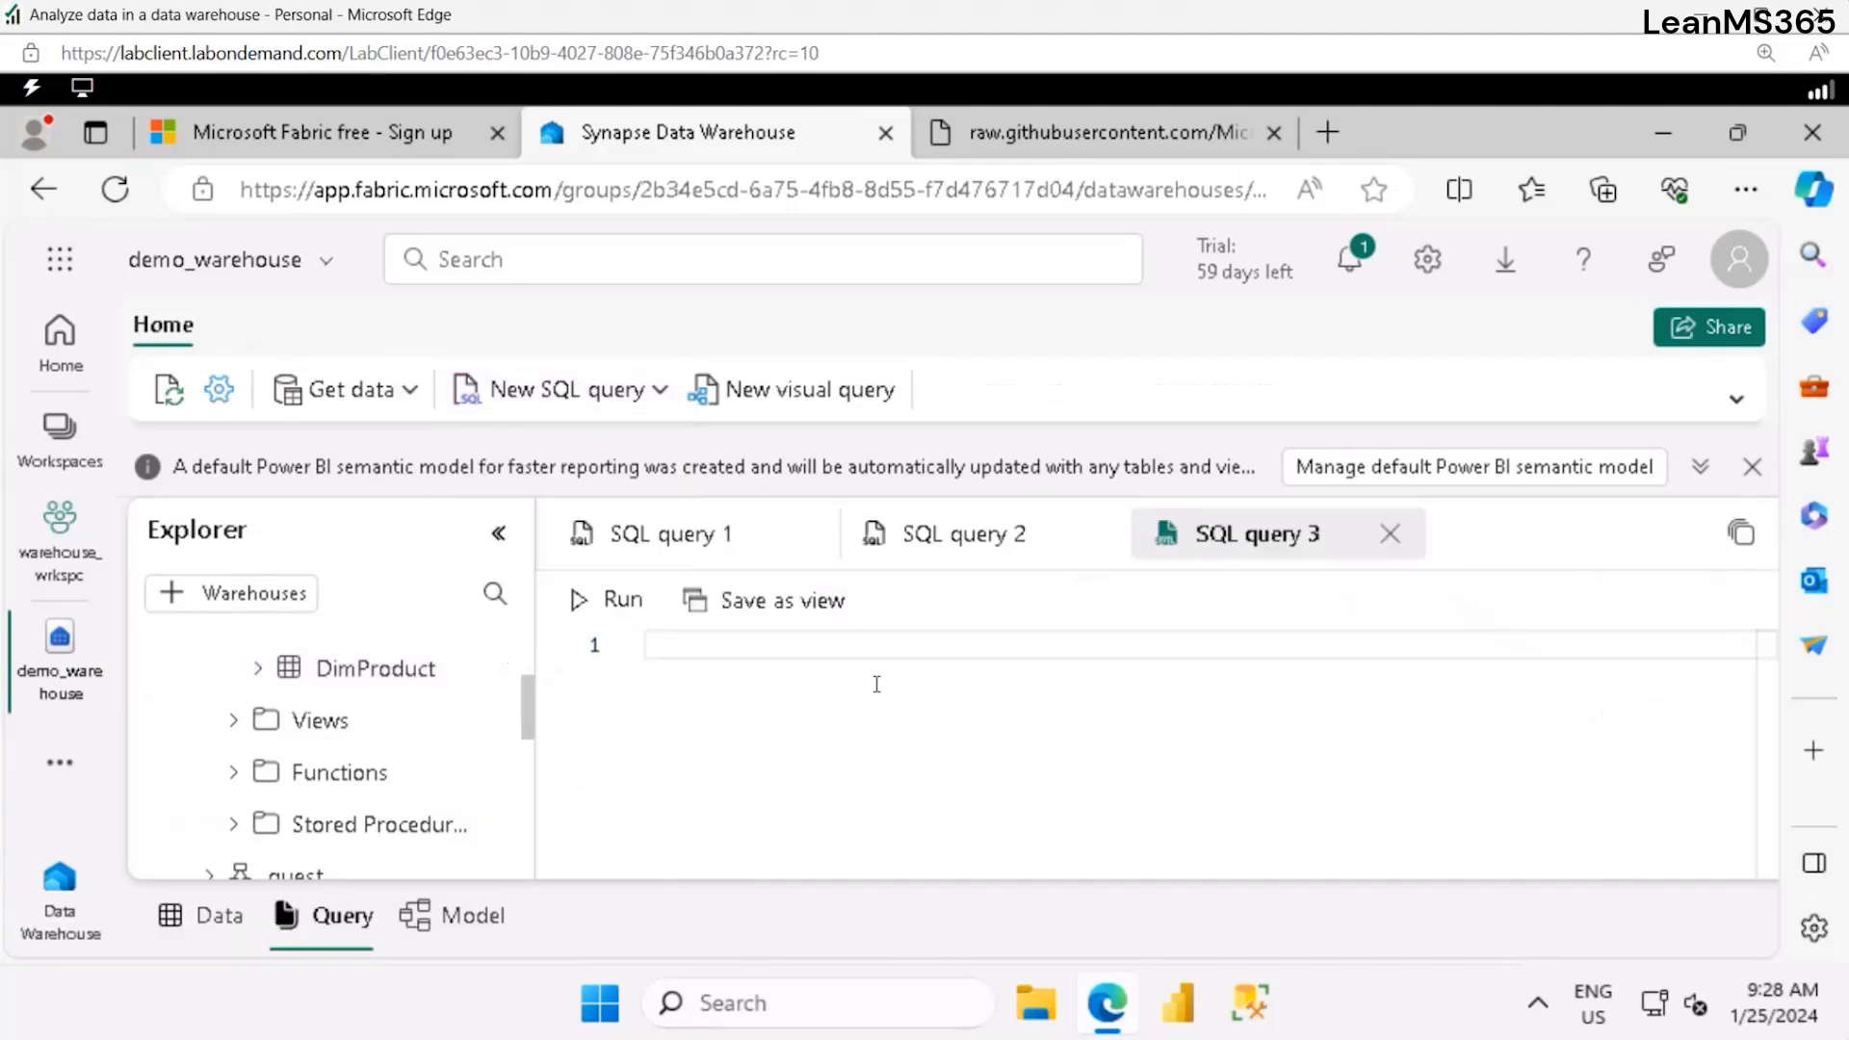
key(ctrl+v)
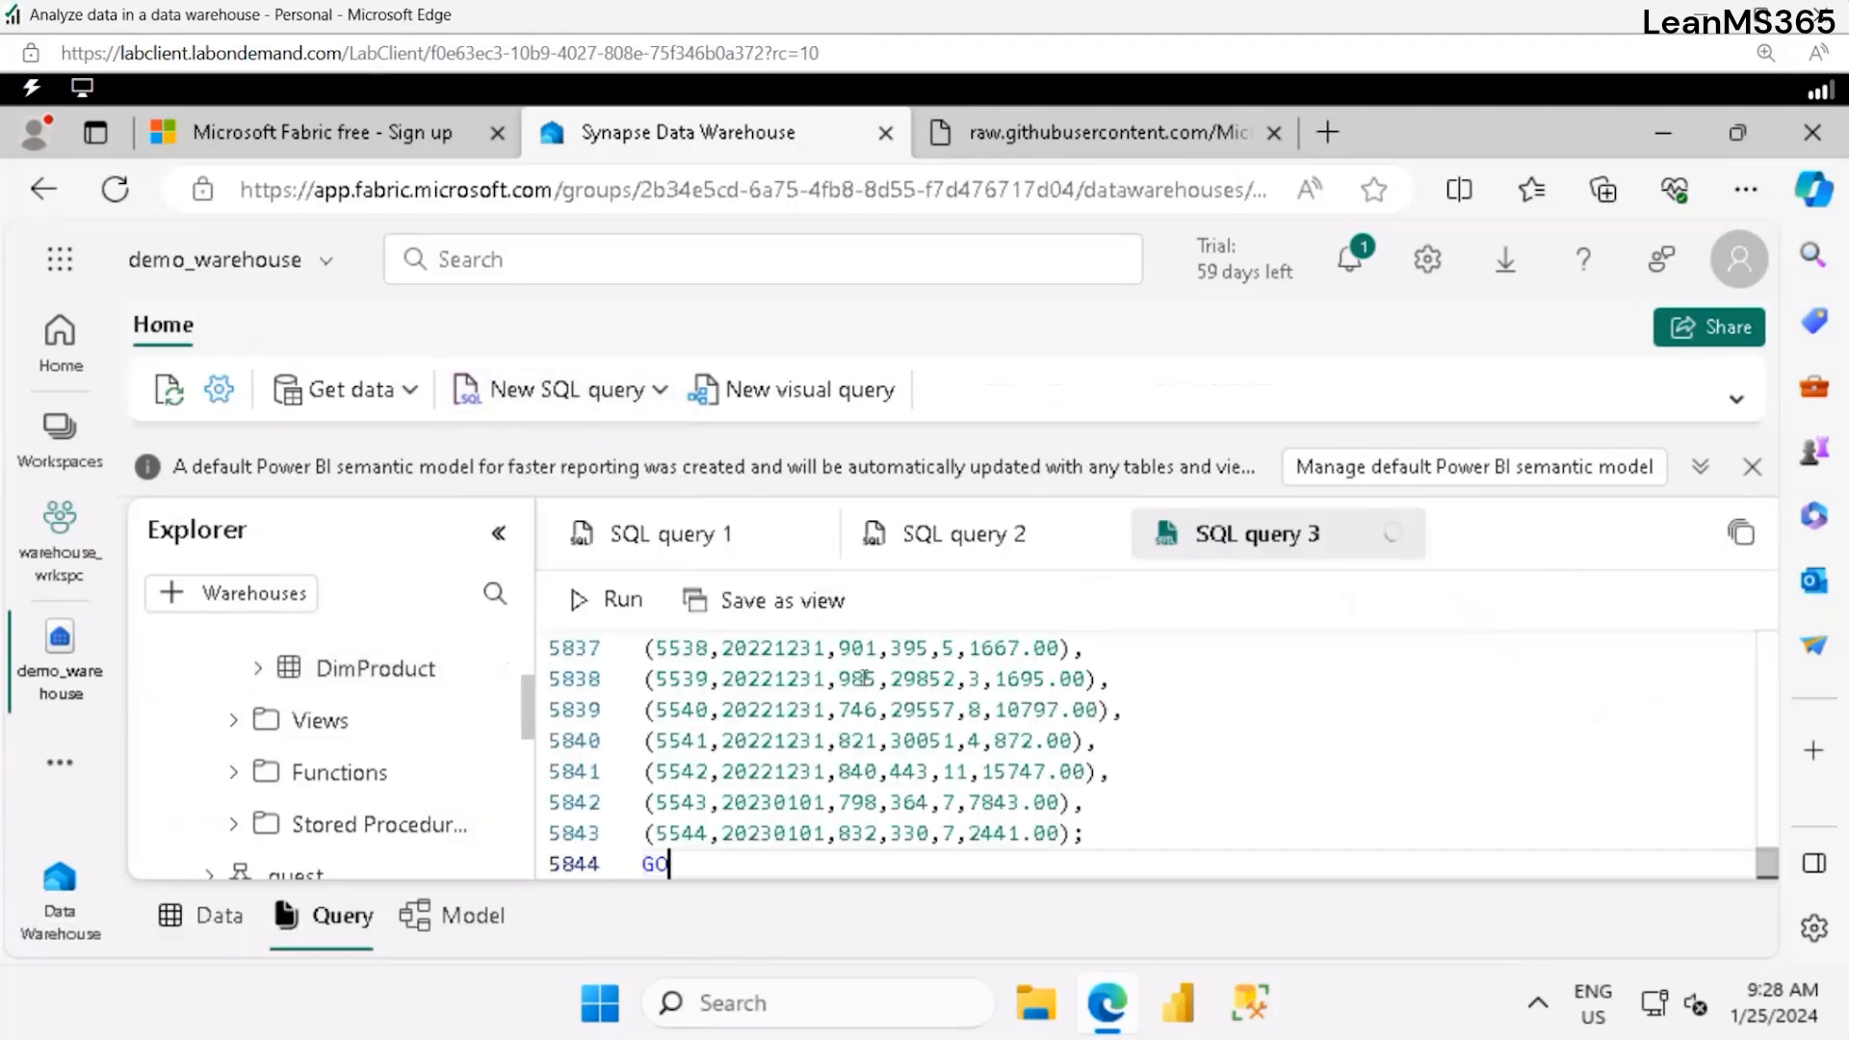
click(593, 604)
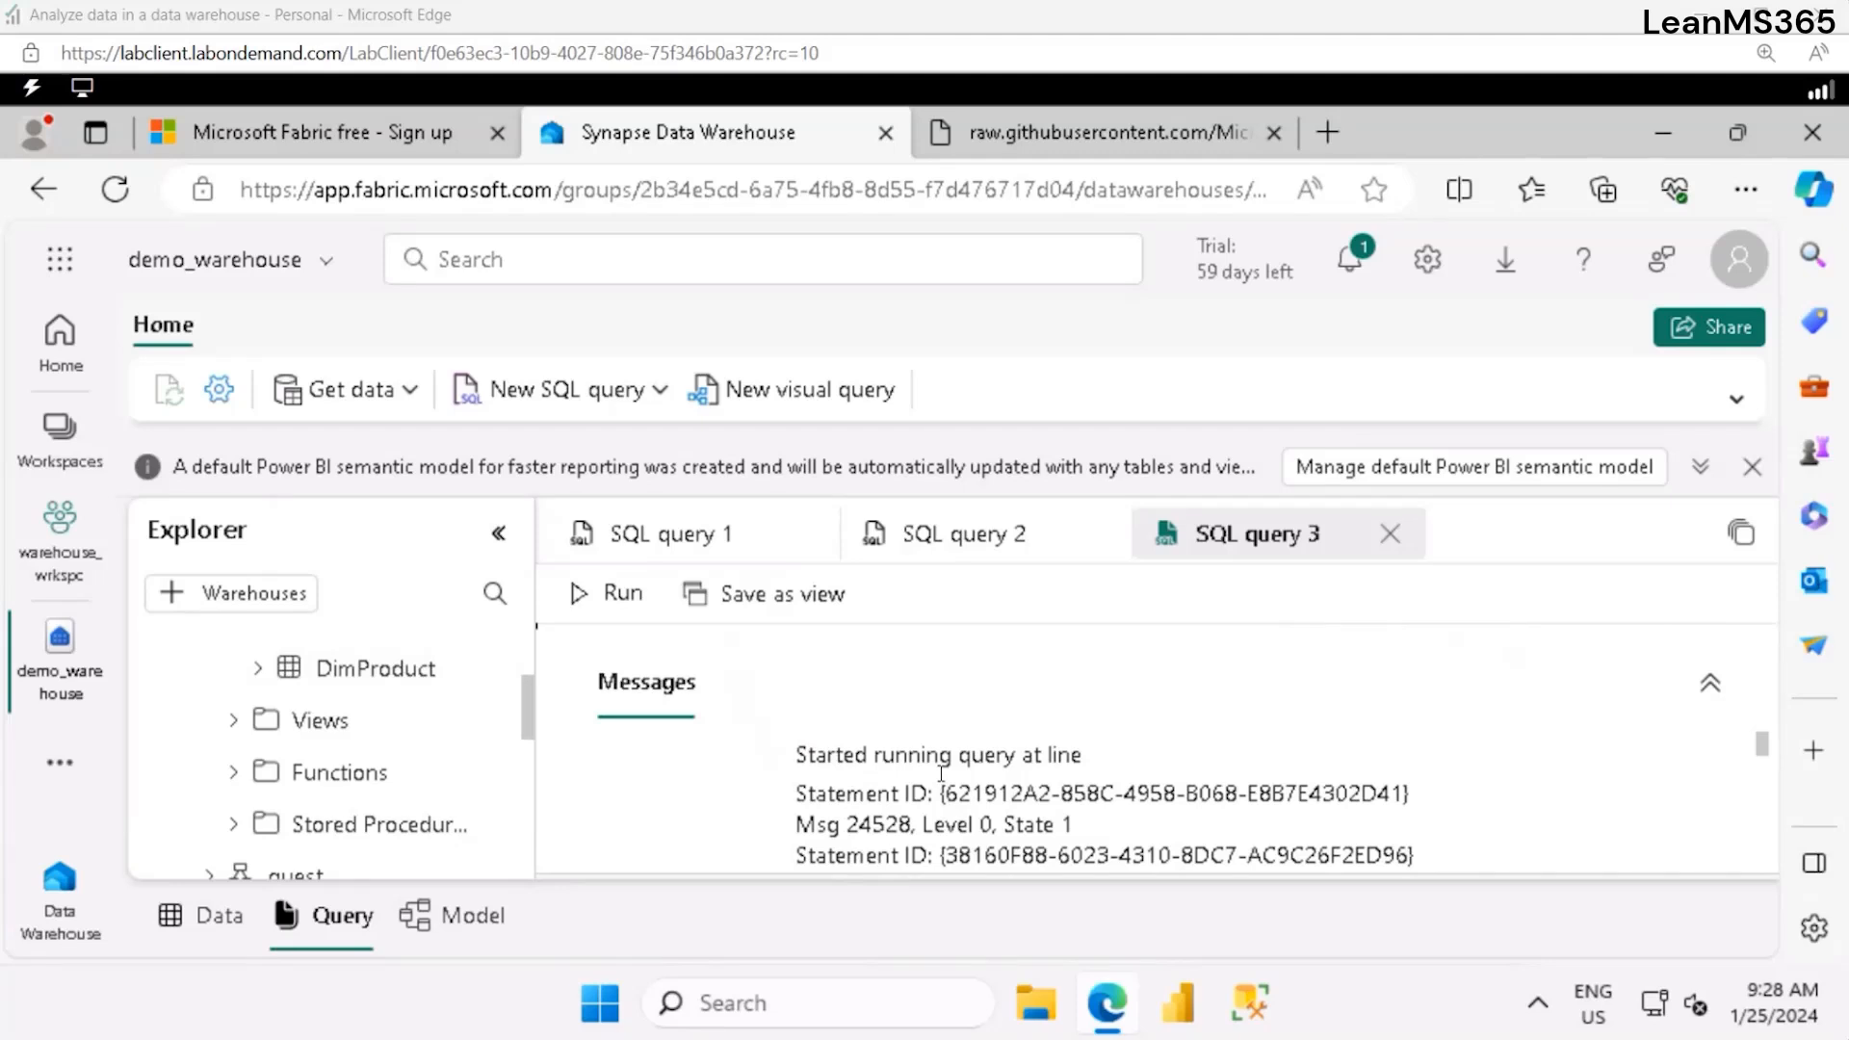
Step: Examine the script's execution messages and check which tables are listed under the dbo schema
scroll(941, 772, down, 3)
scroll(941, 772, down, 6)
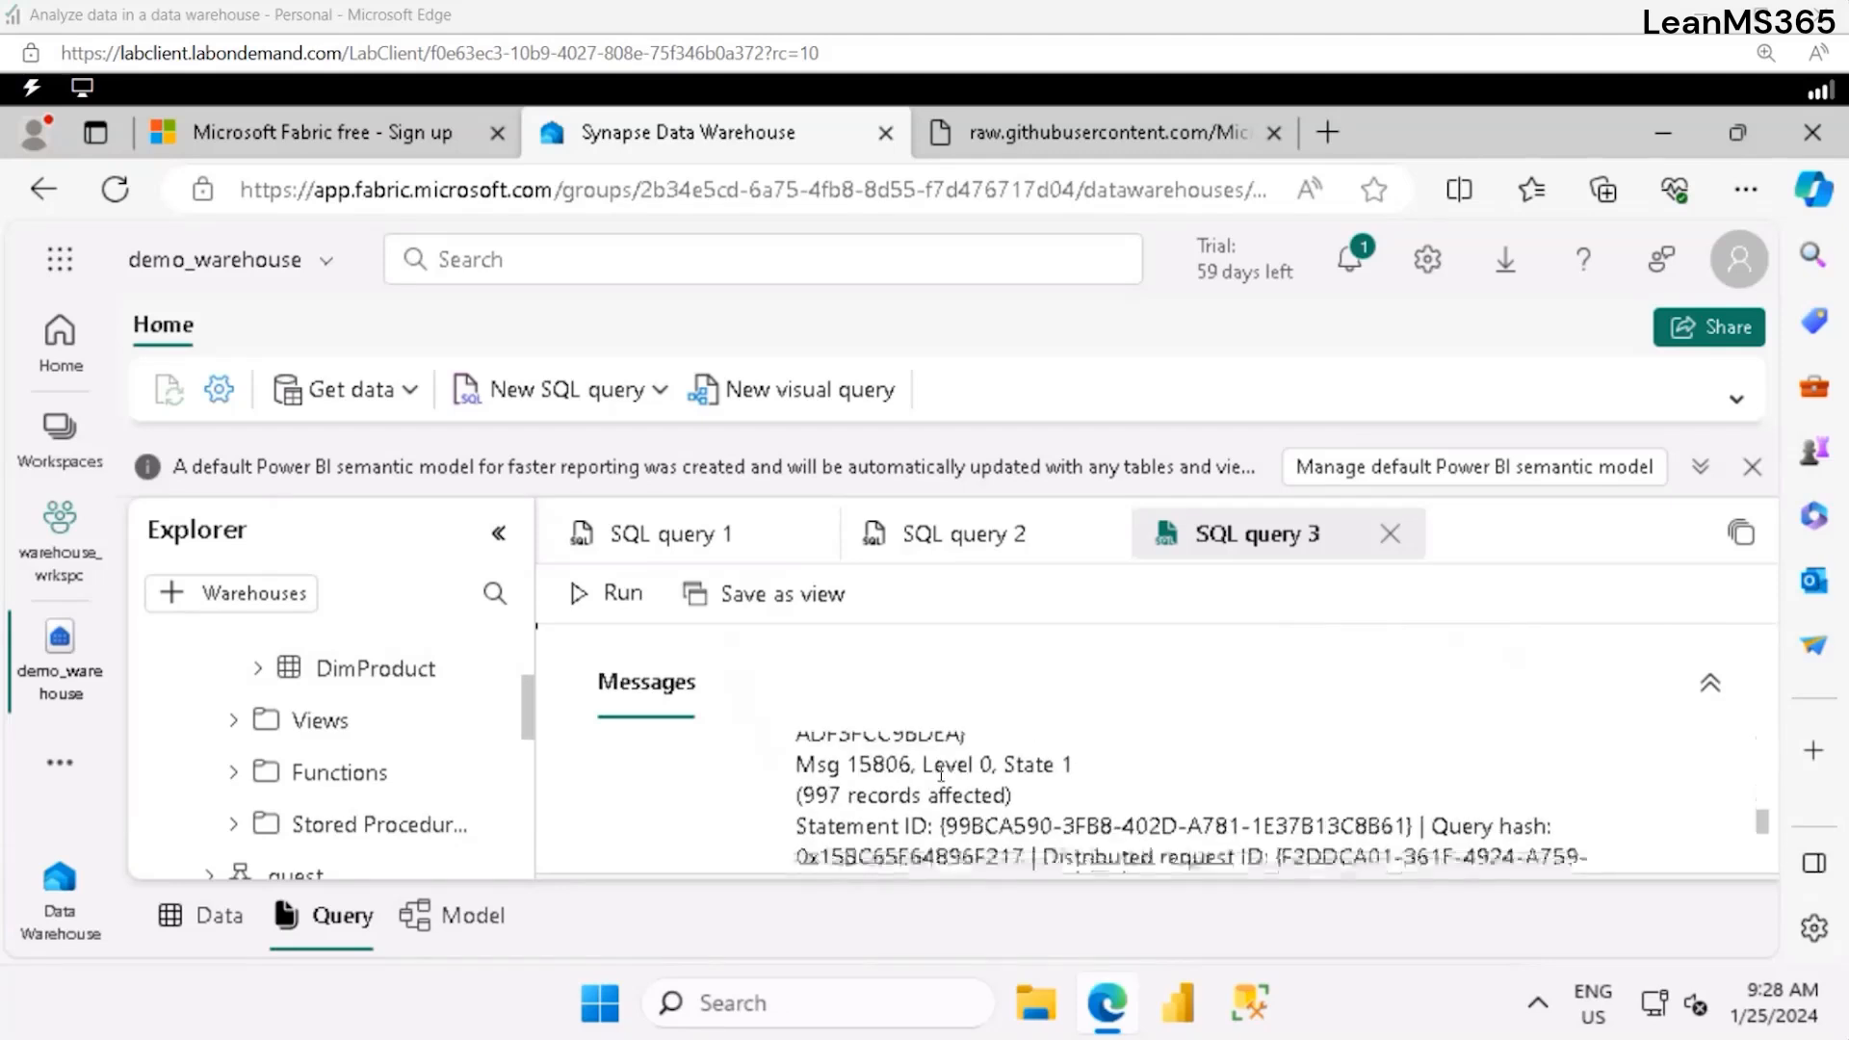
scroll(529, 665, up, 3)
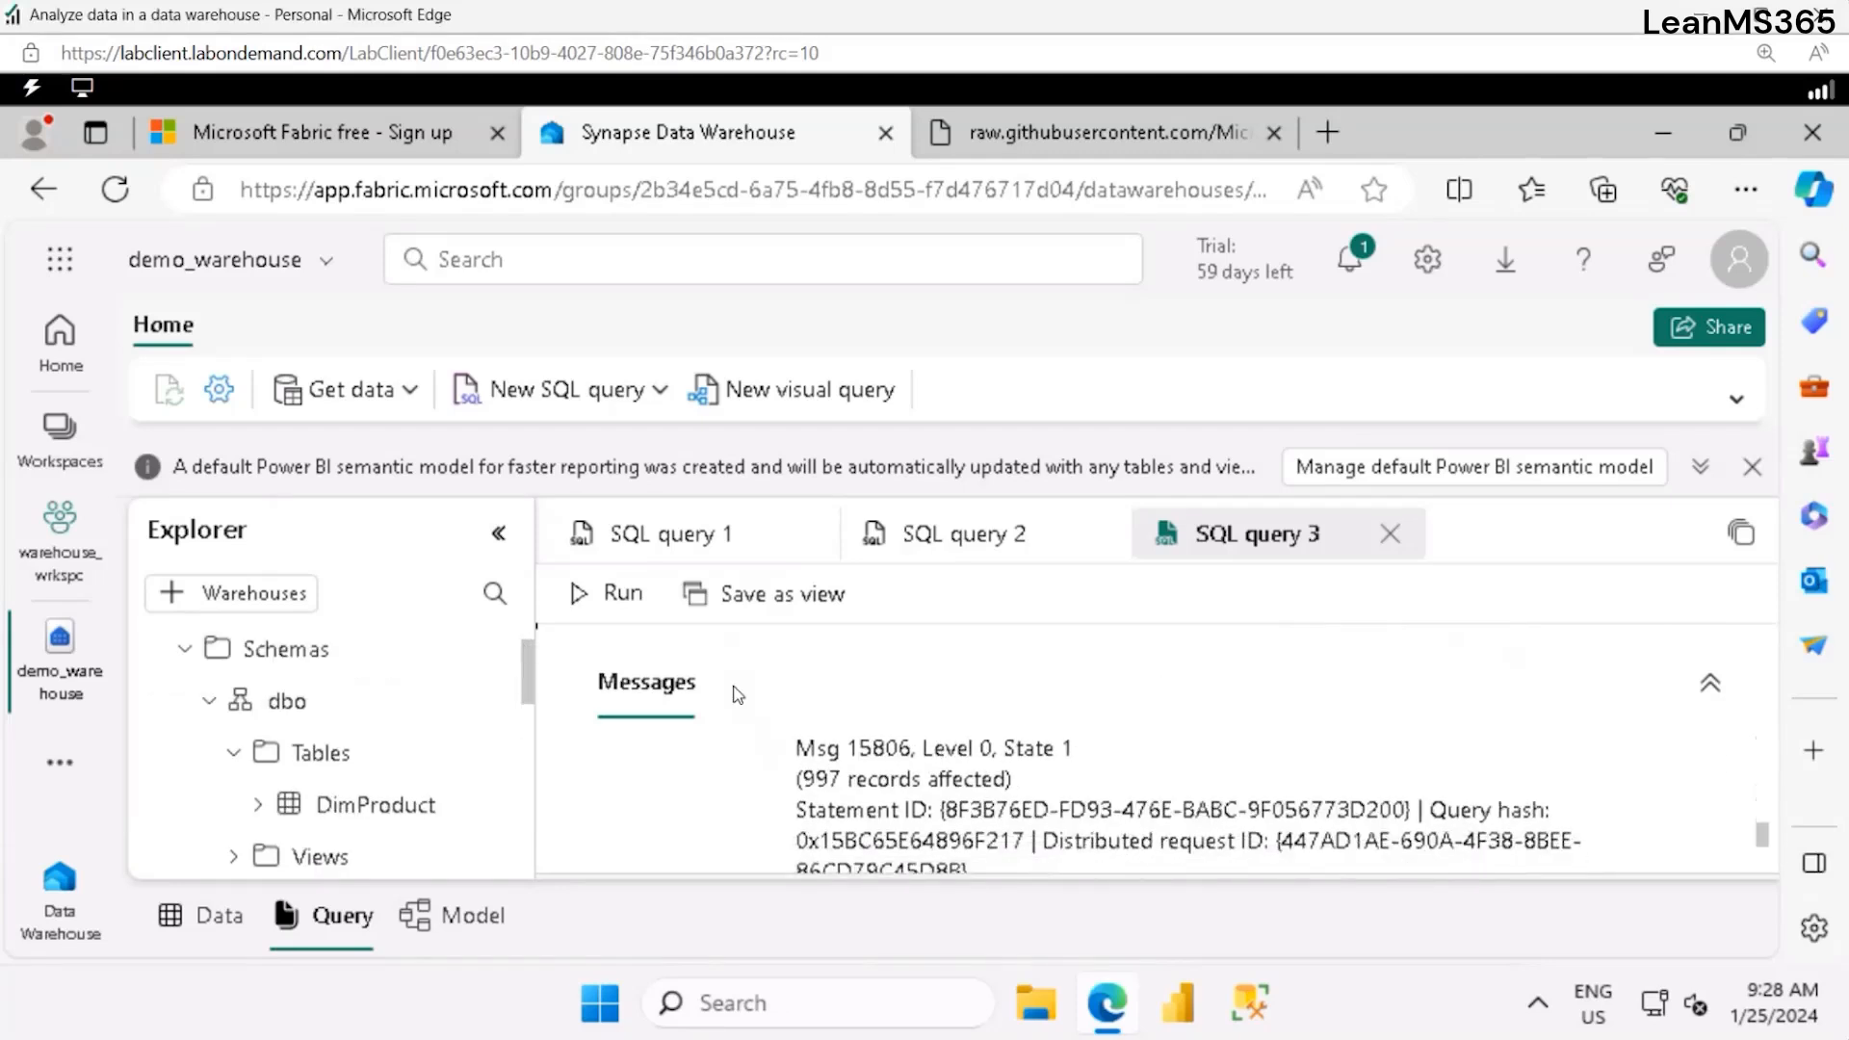
click(1710, 682)
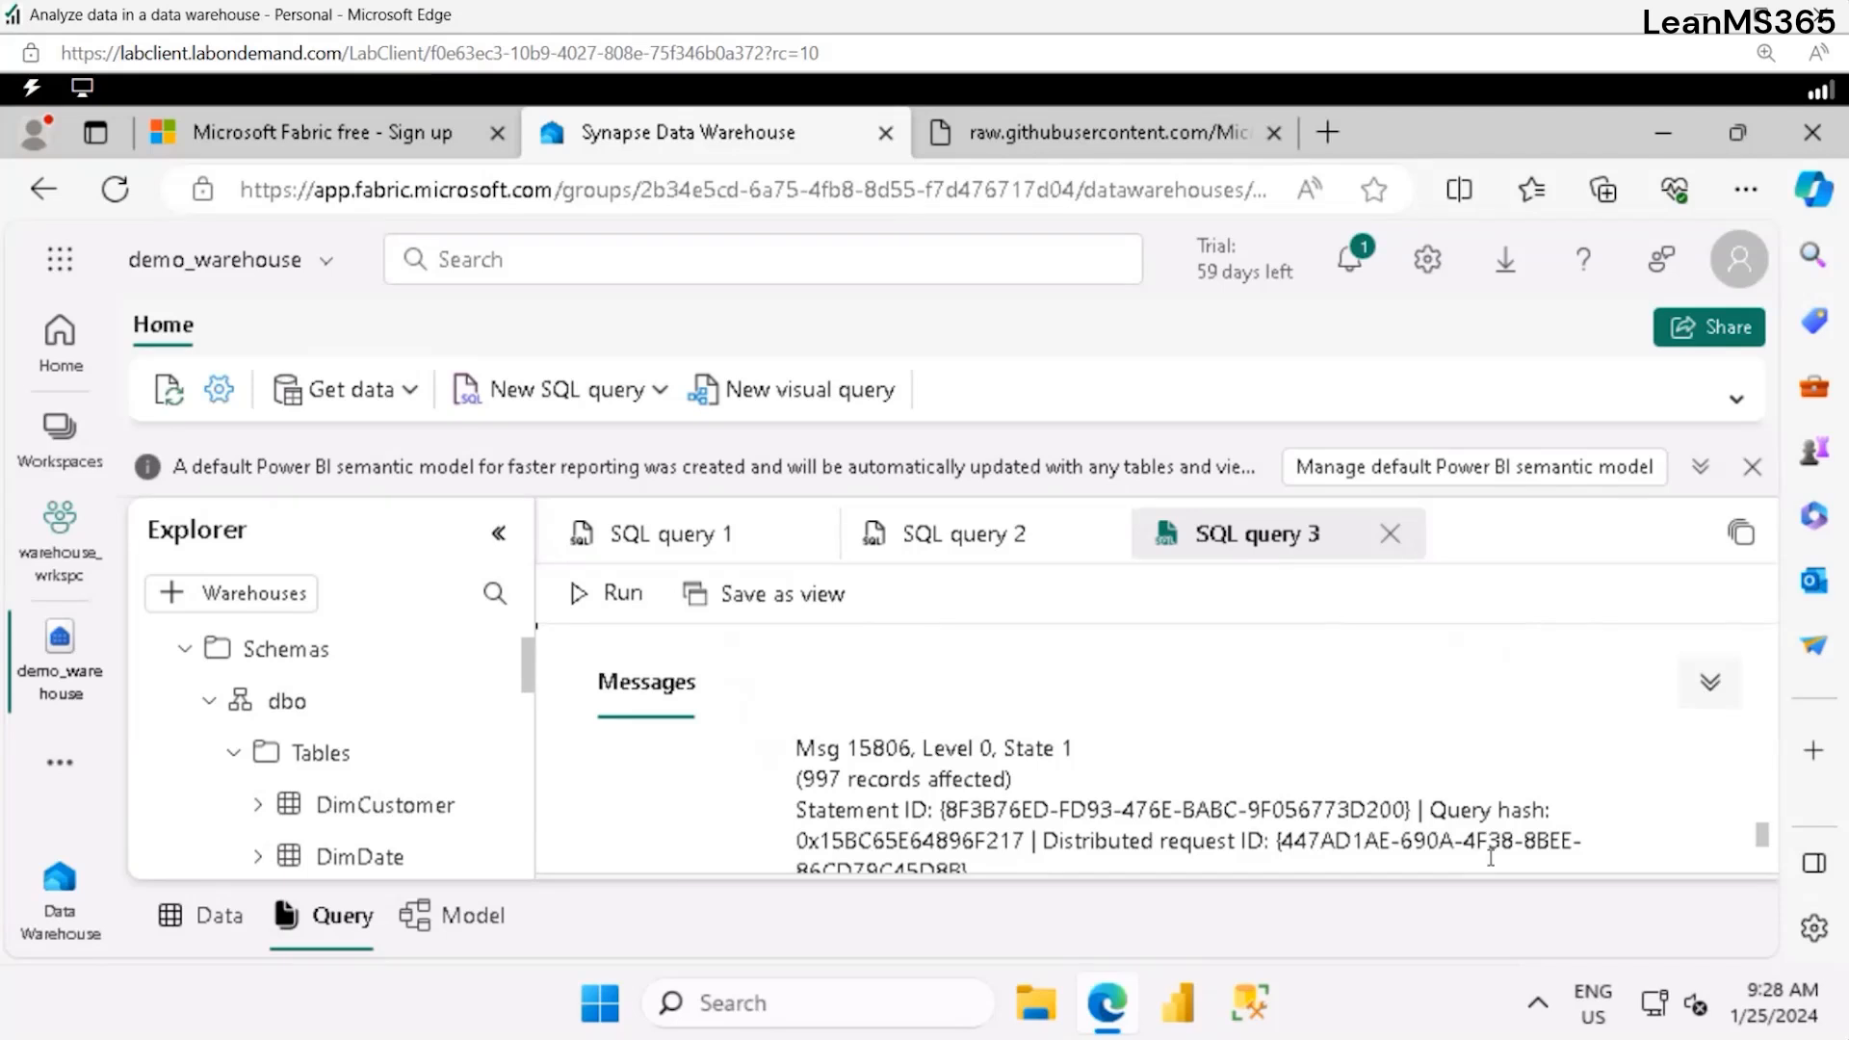
click(1710, 682)
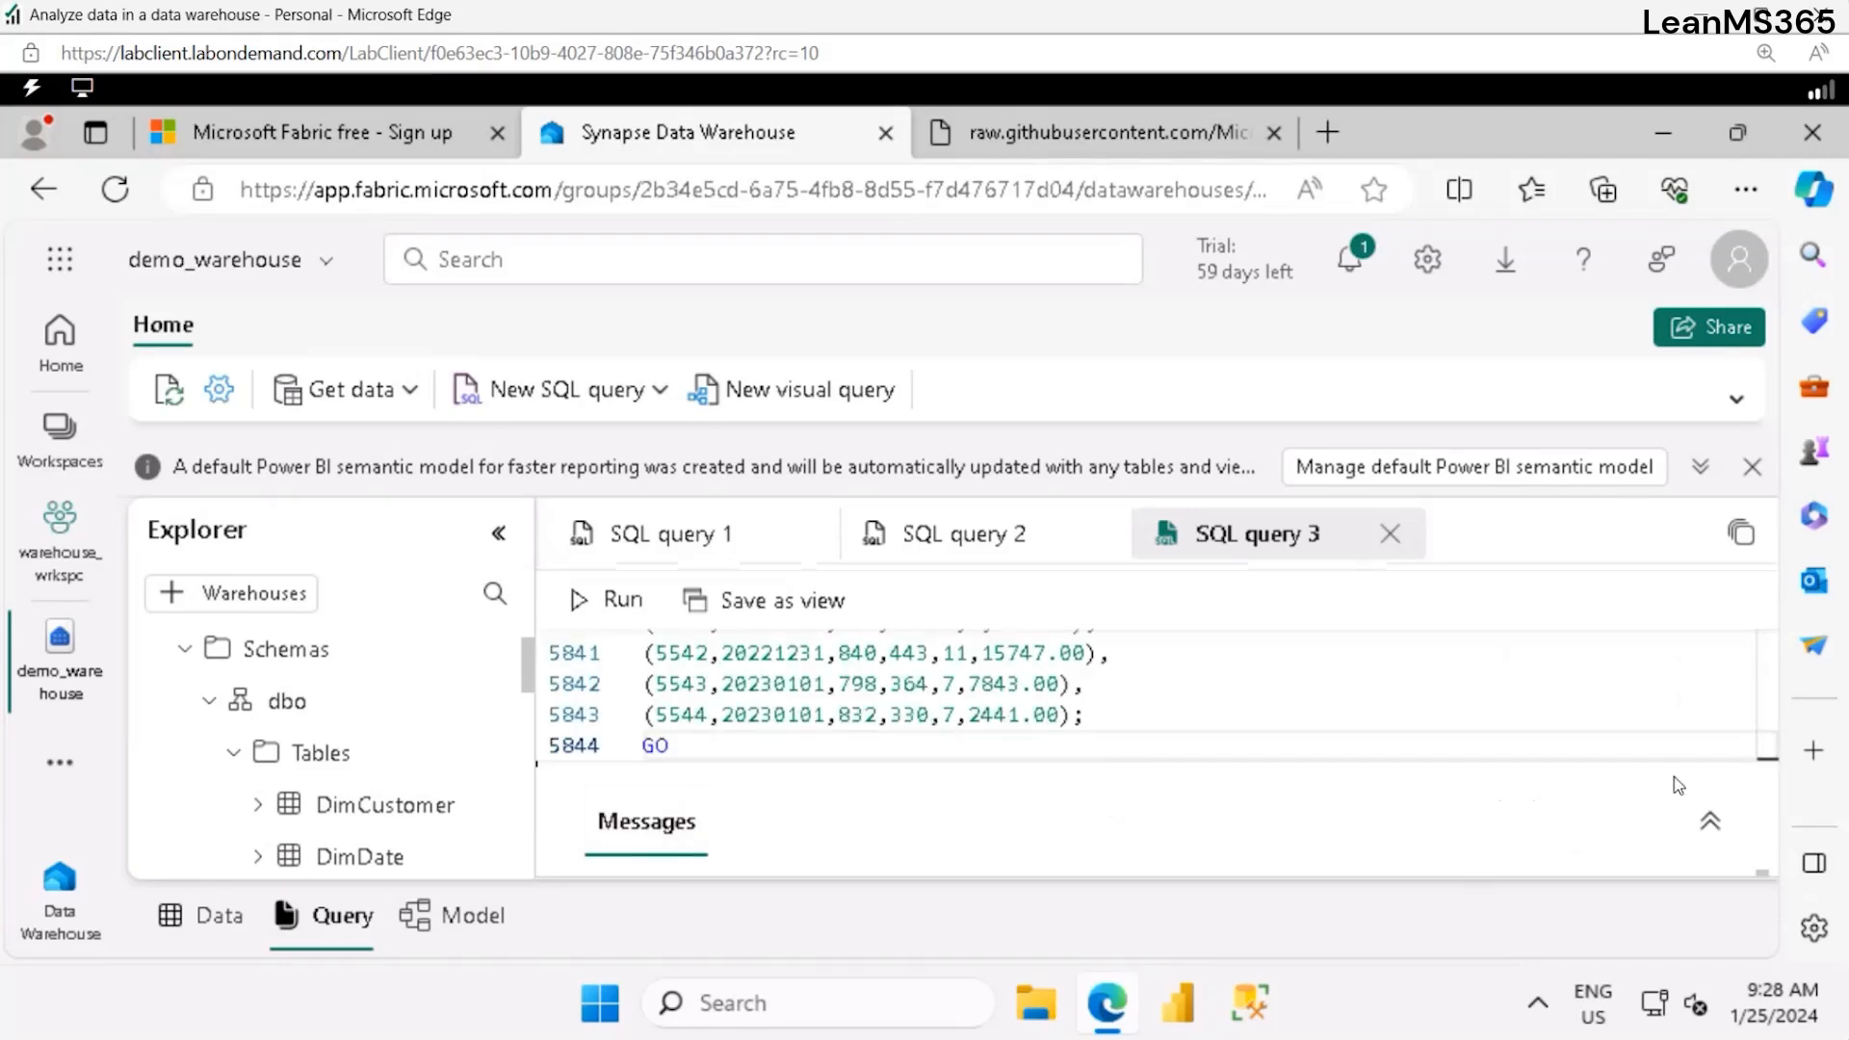
click(1711, 821)
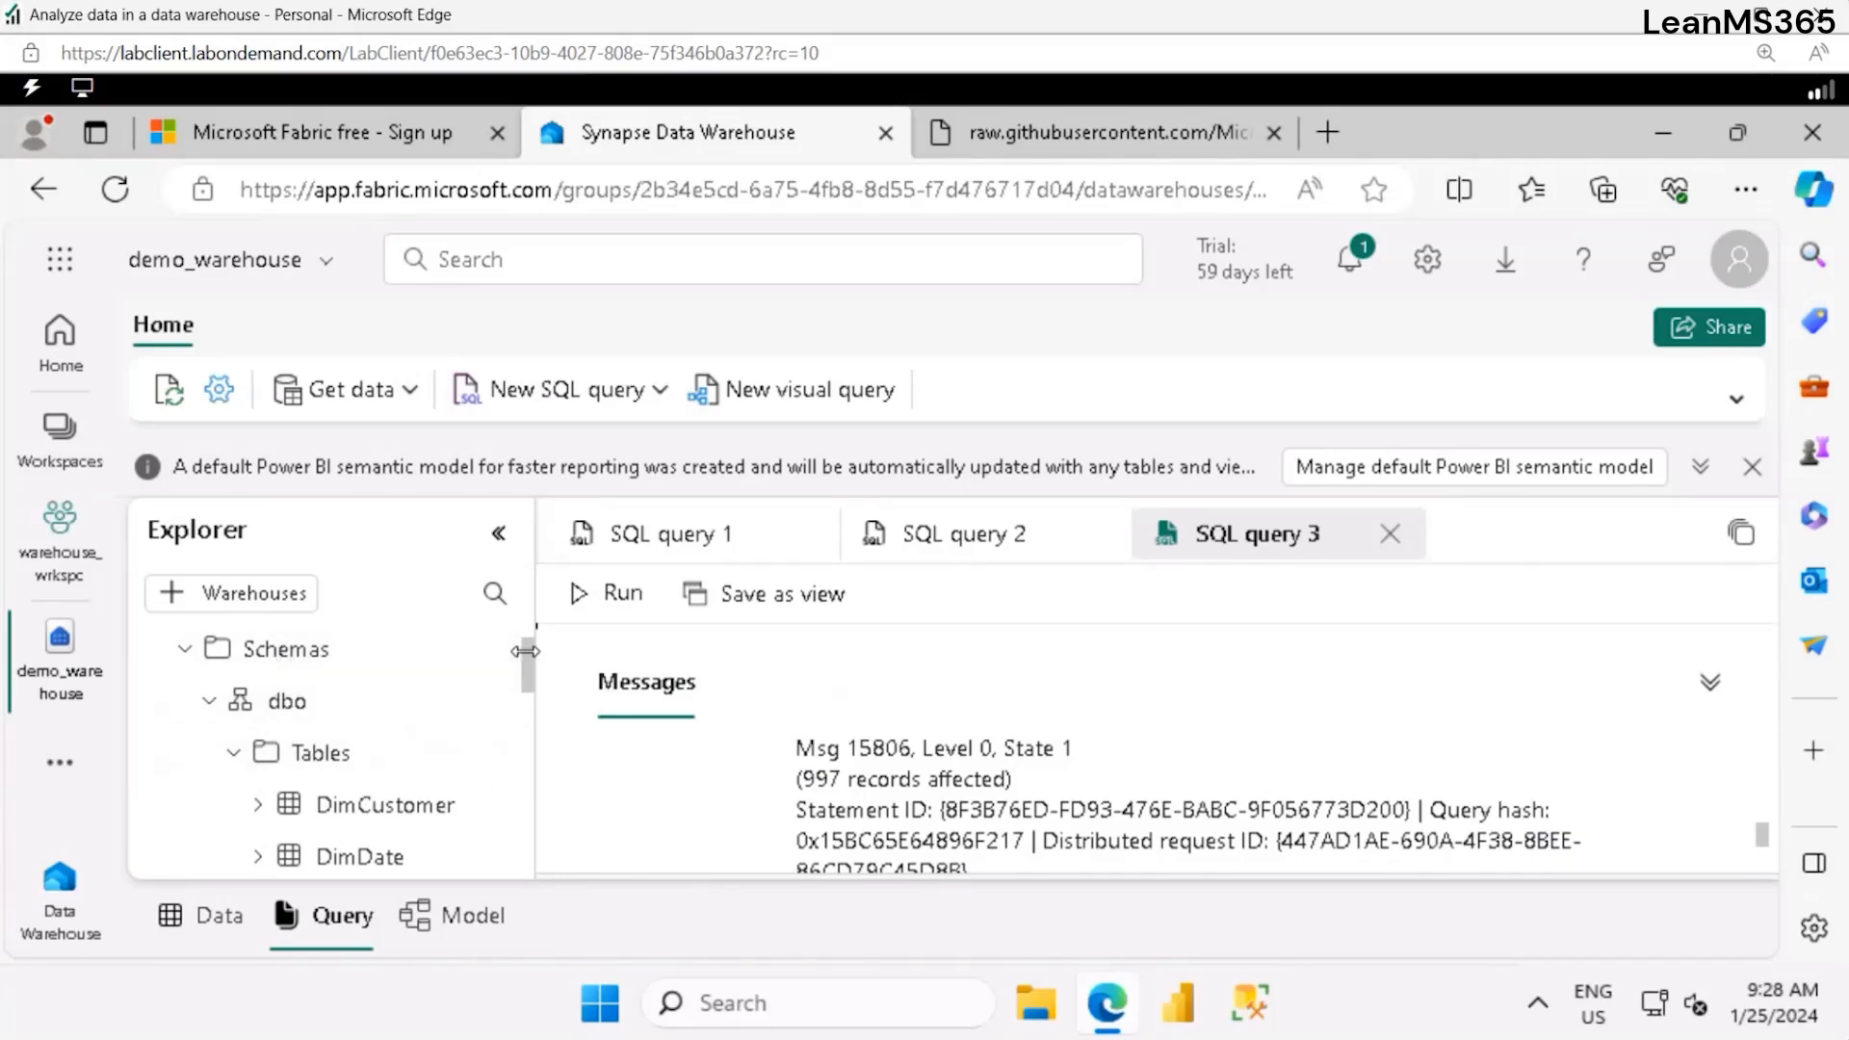
scroll(530, 708, down, 1)
drag(527, 707, 530, 713)
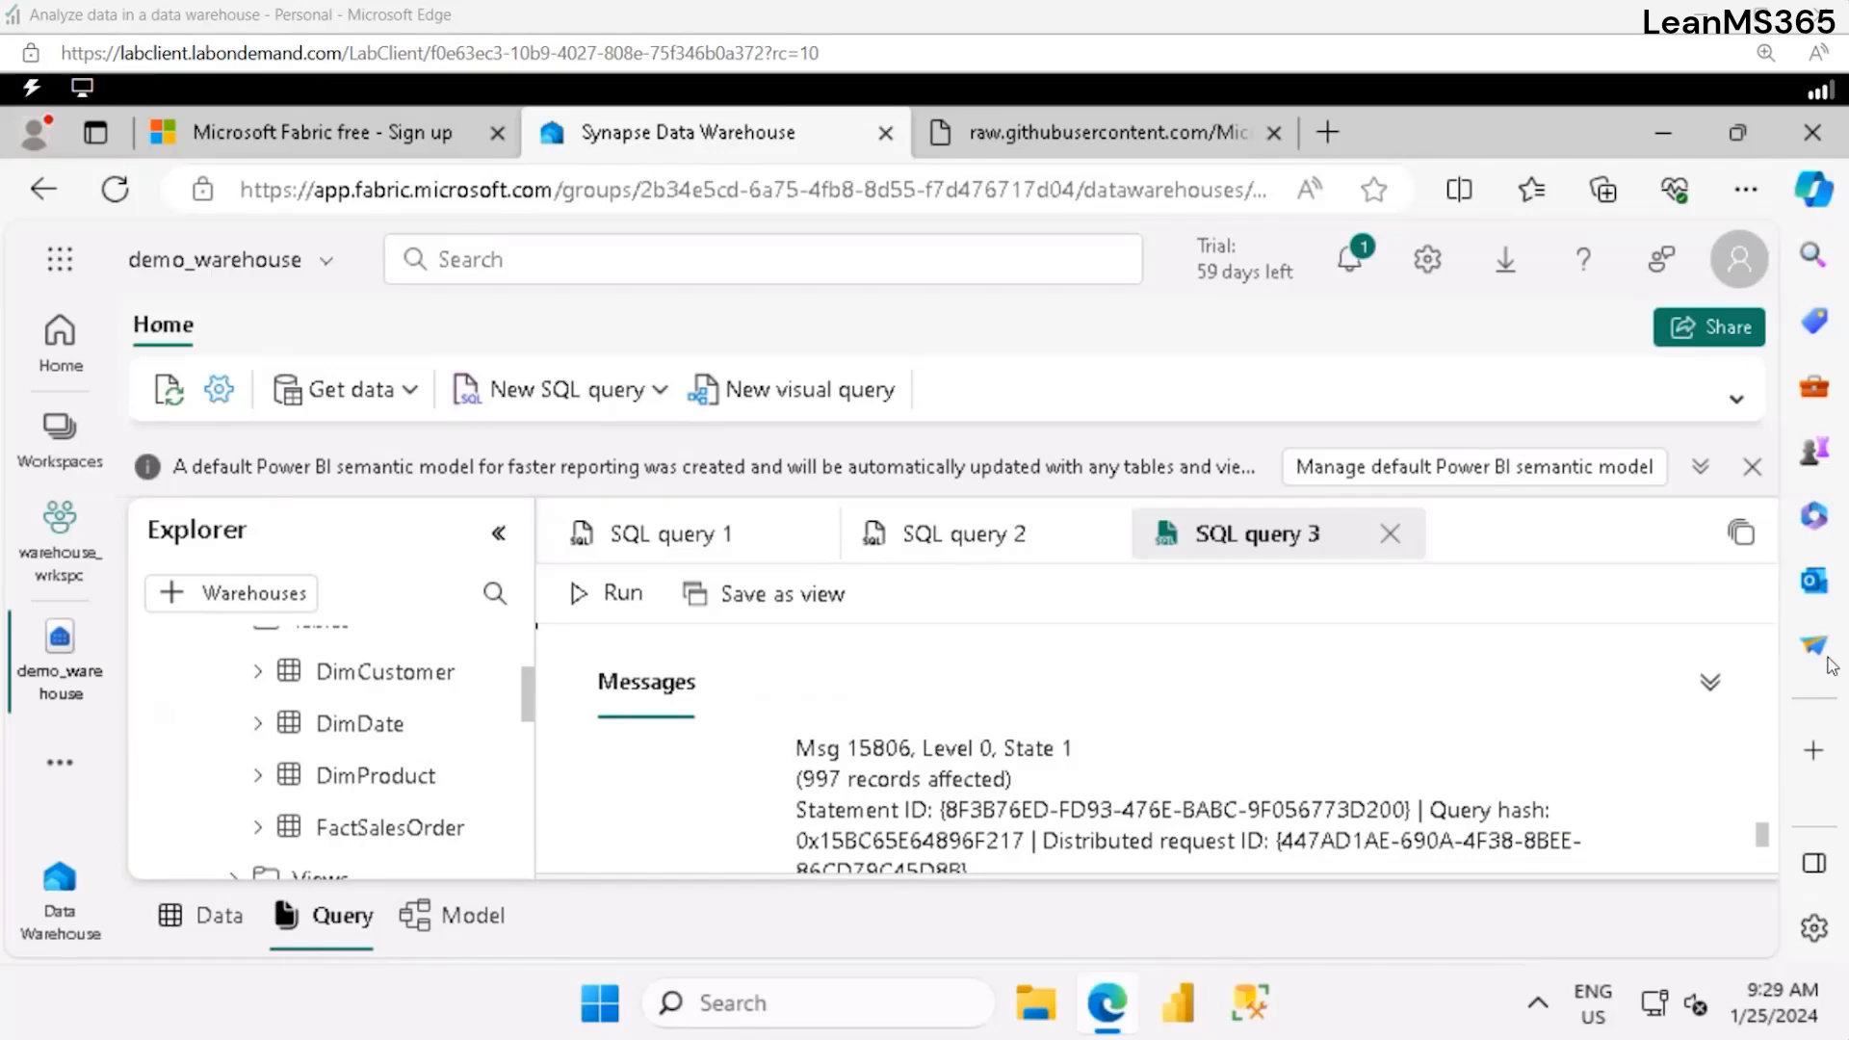
Step: Display the warehouse's data model, collapse the Properties and Explorer panes, and set the diagram zoom to 71%
click(460, 925)
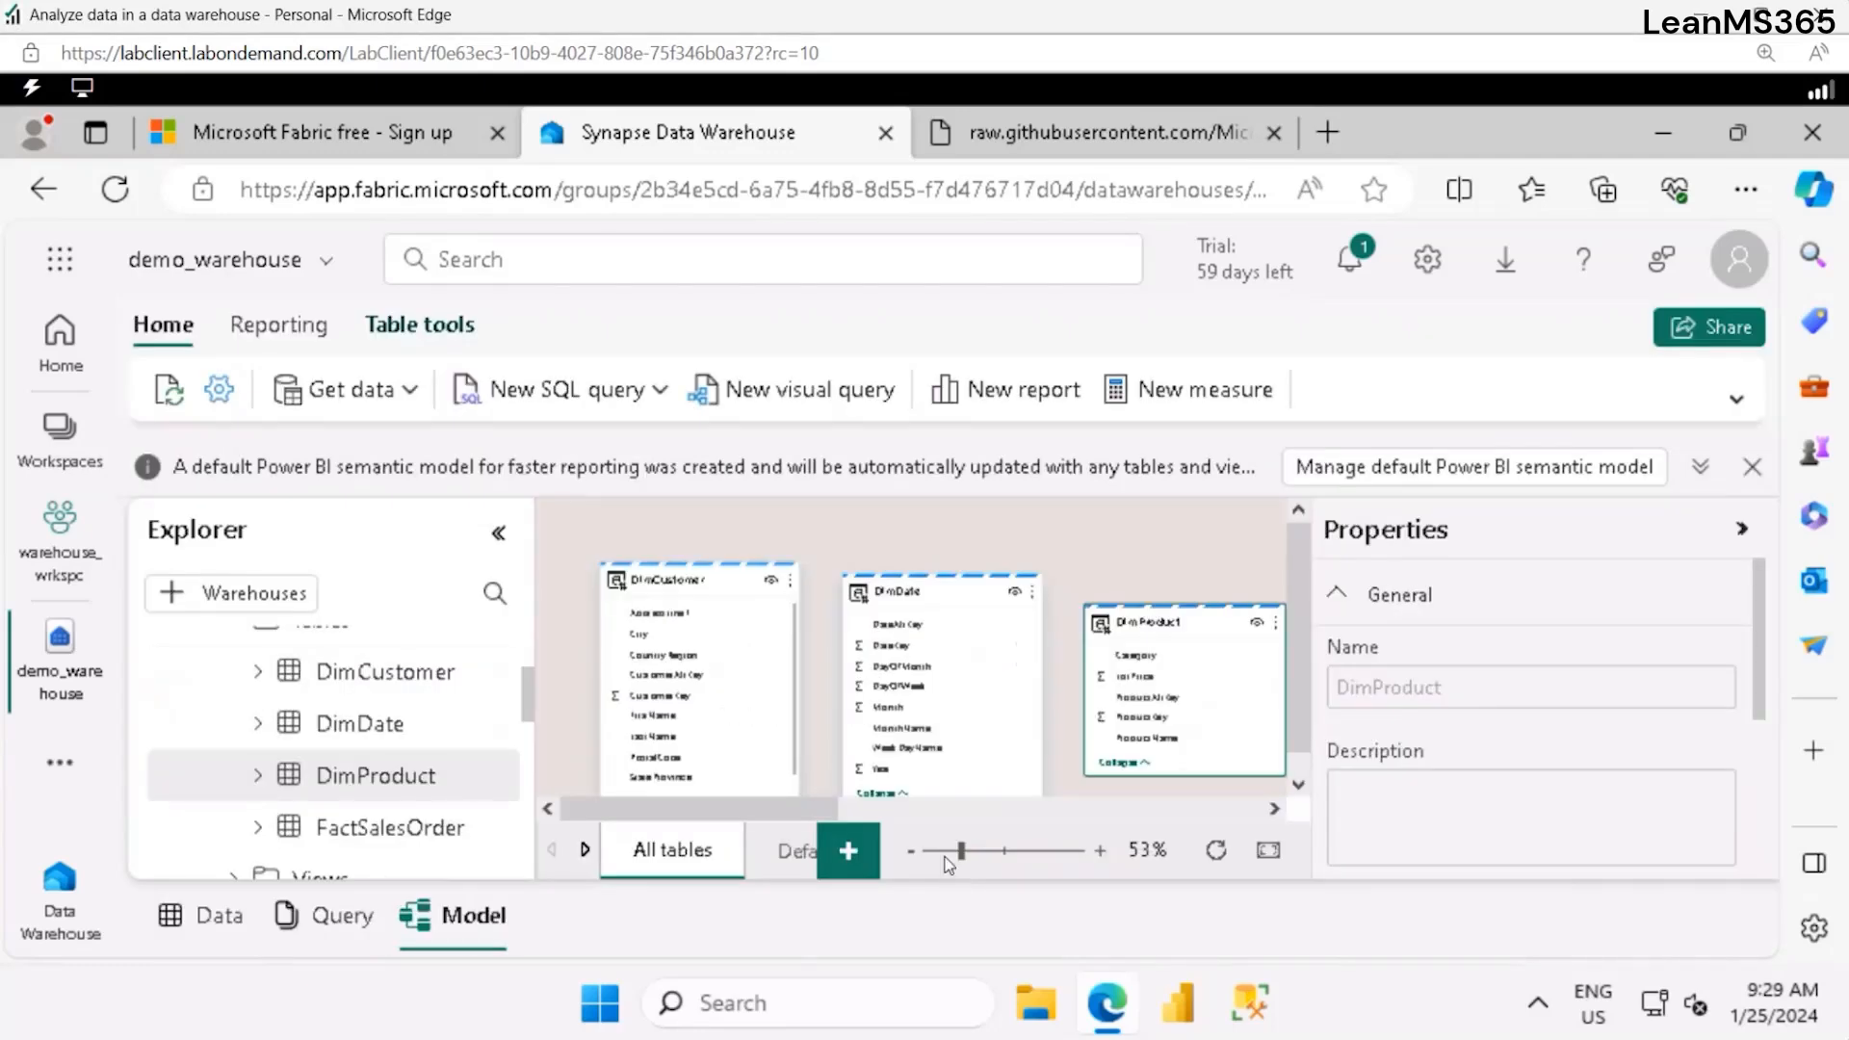
drag(961, 852, 989, 851)
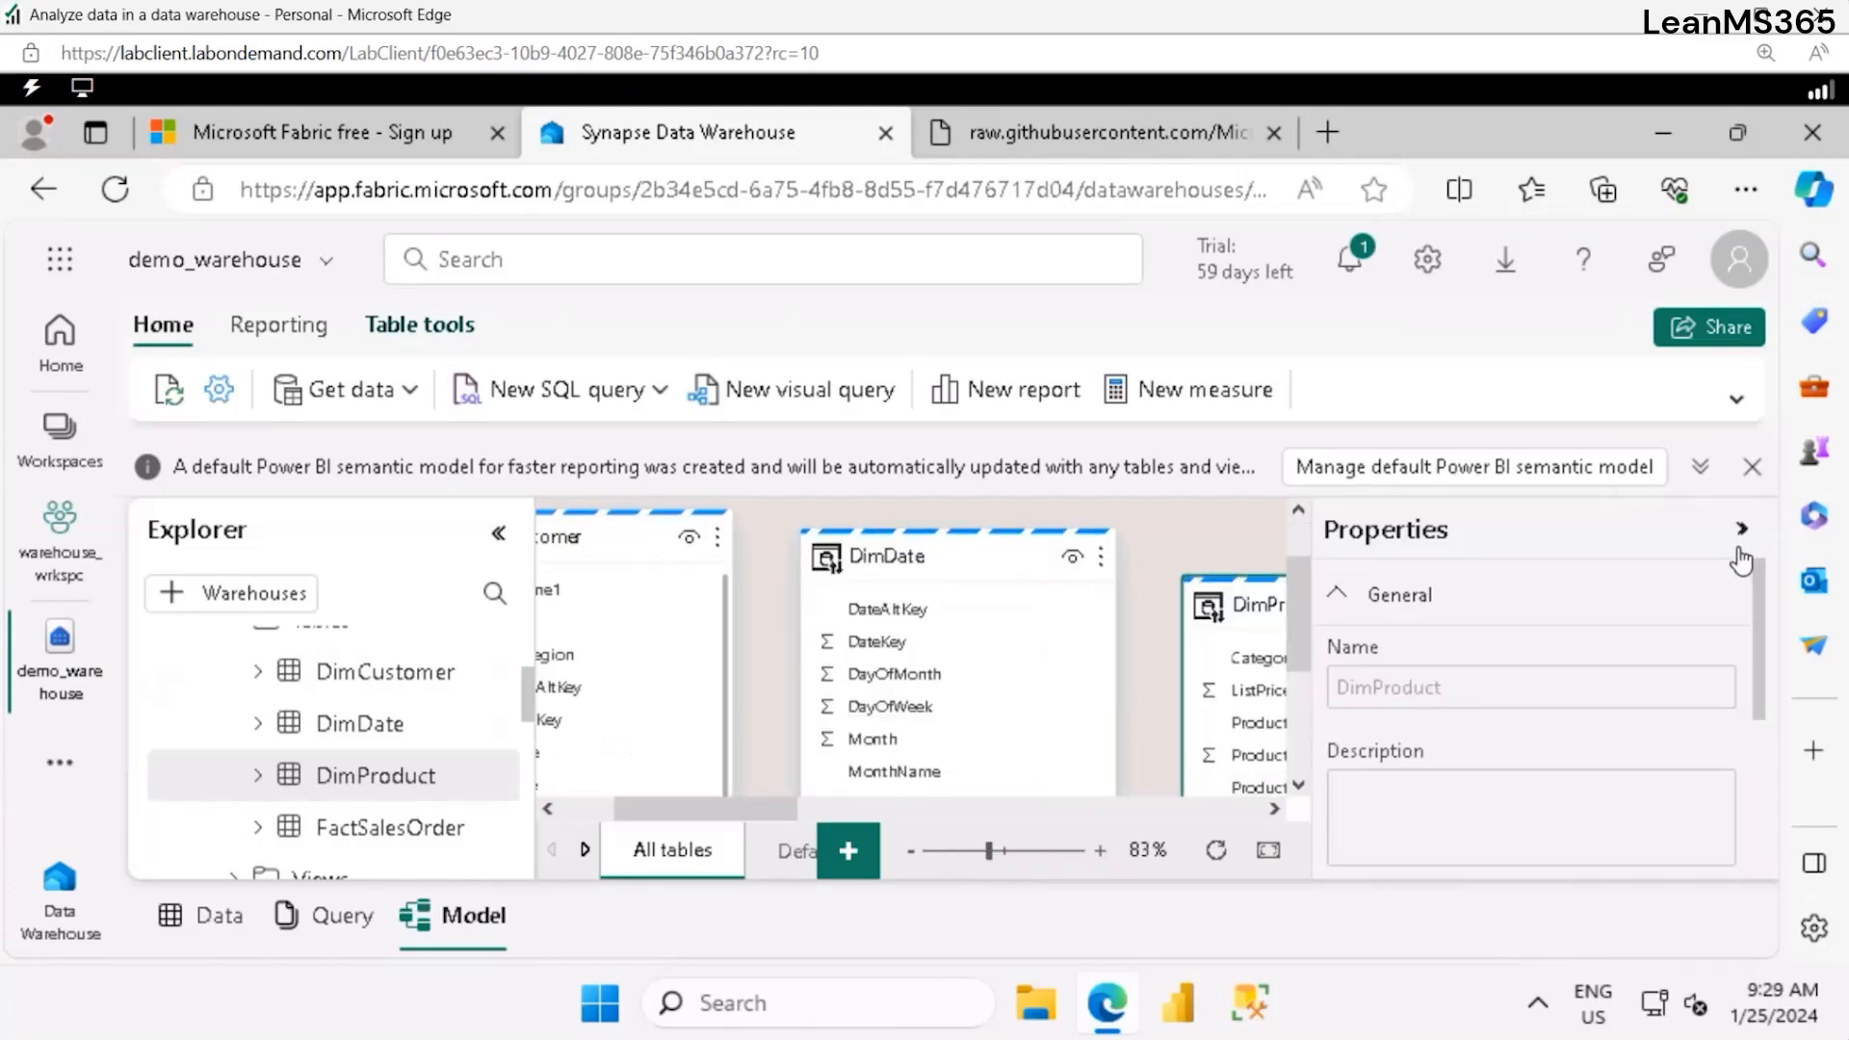
click(1745, 532)
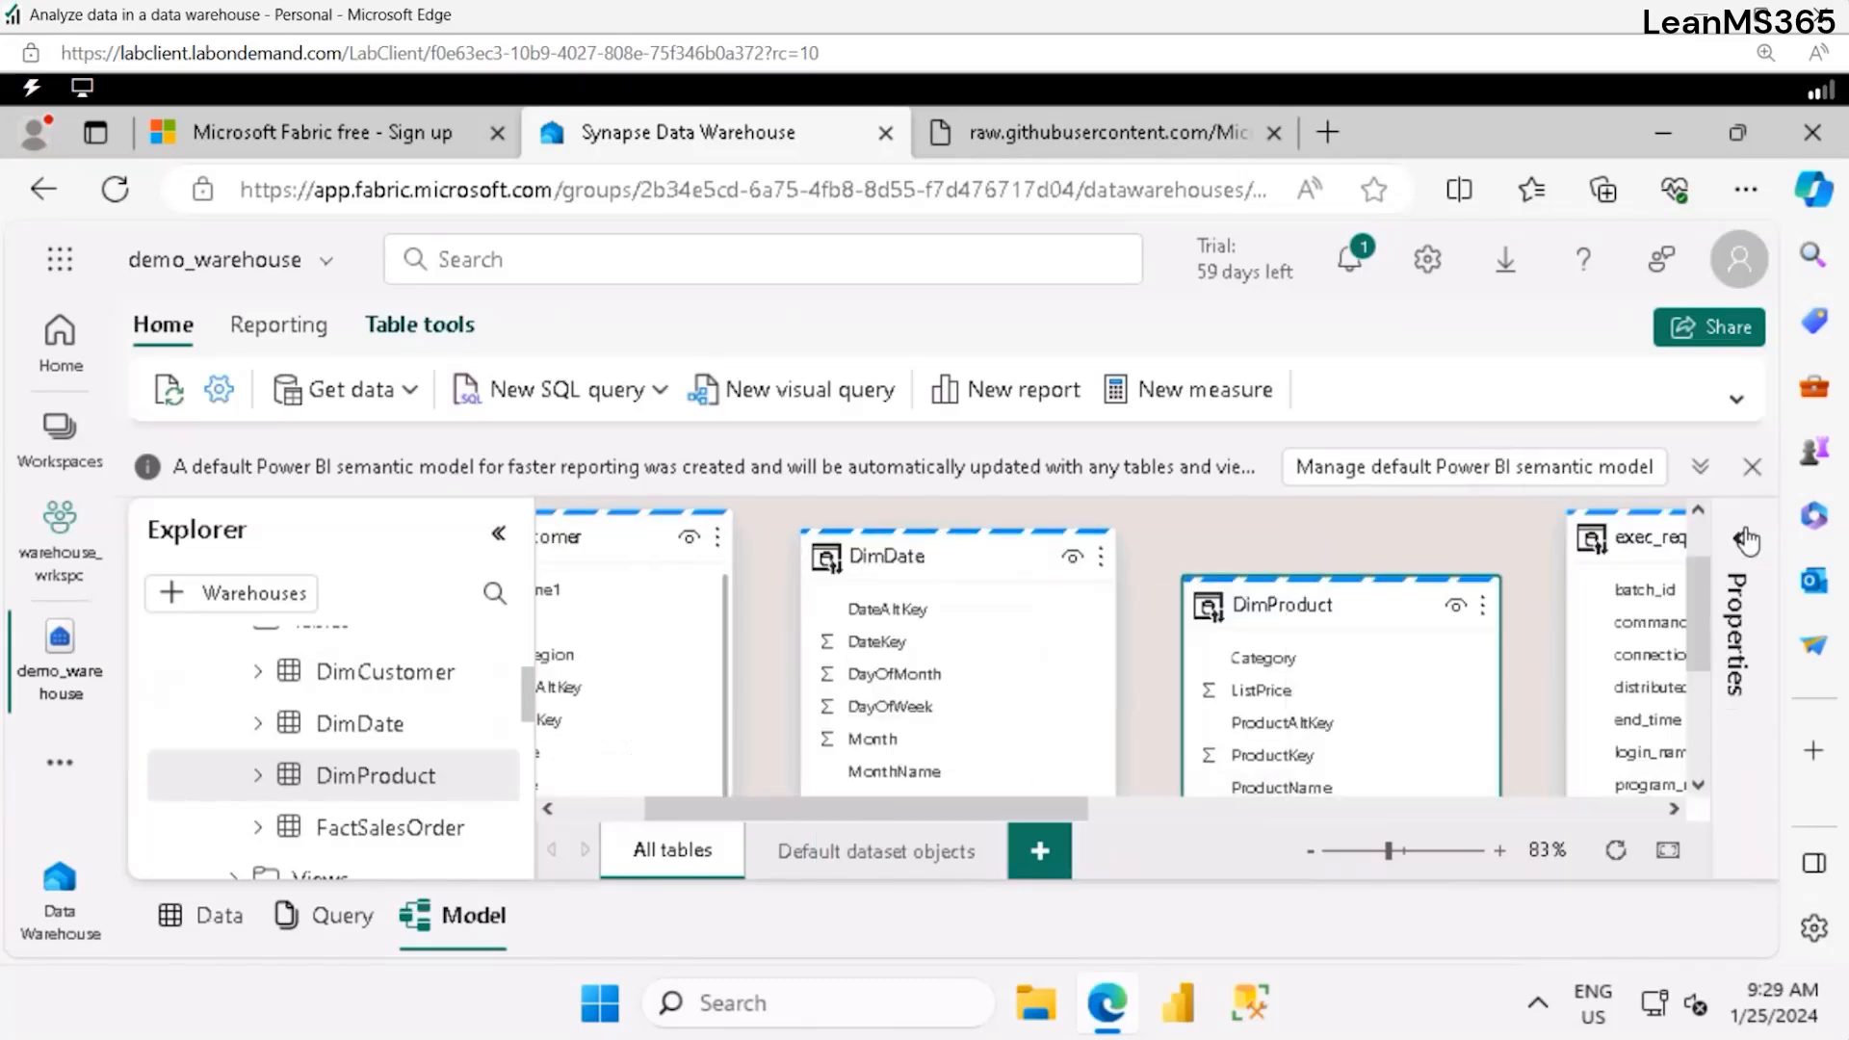
click(498, 539)
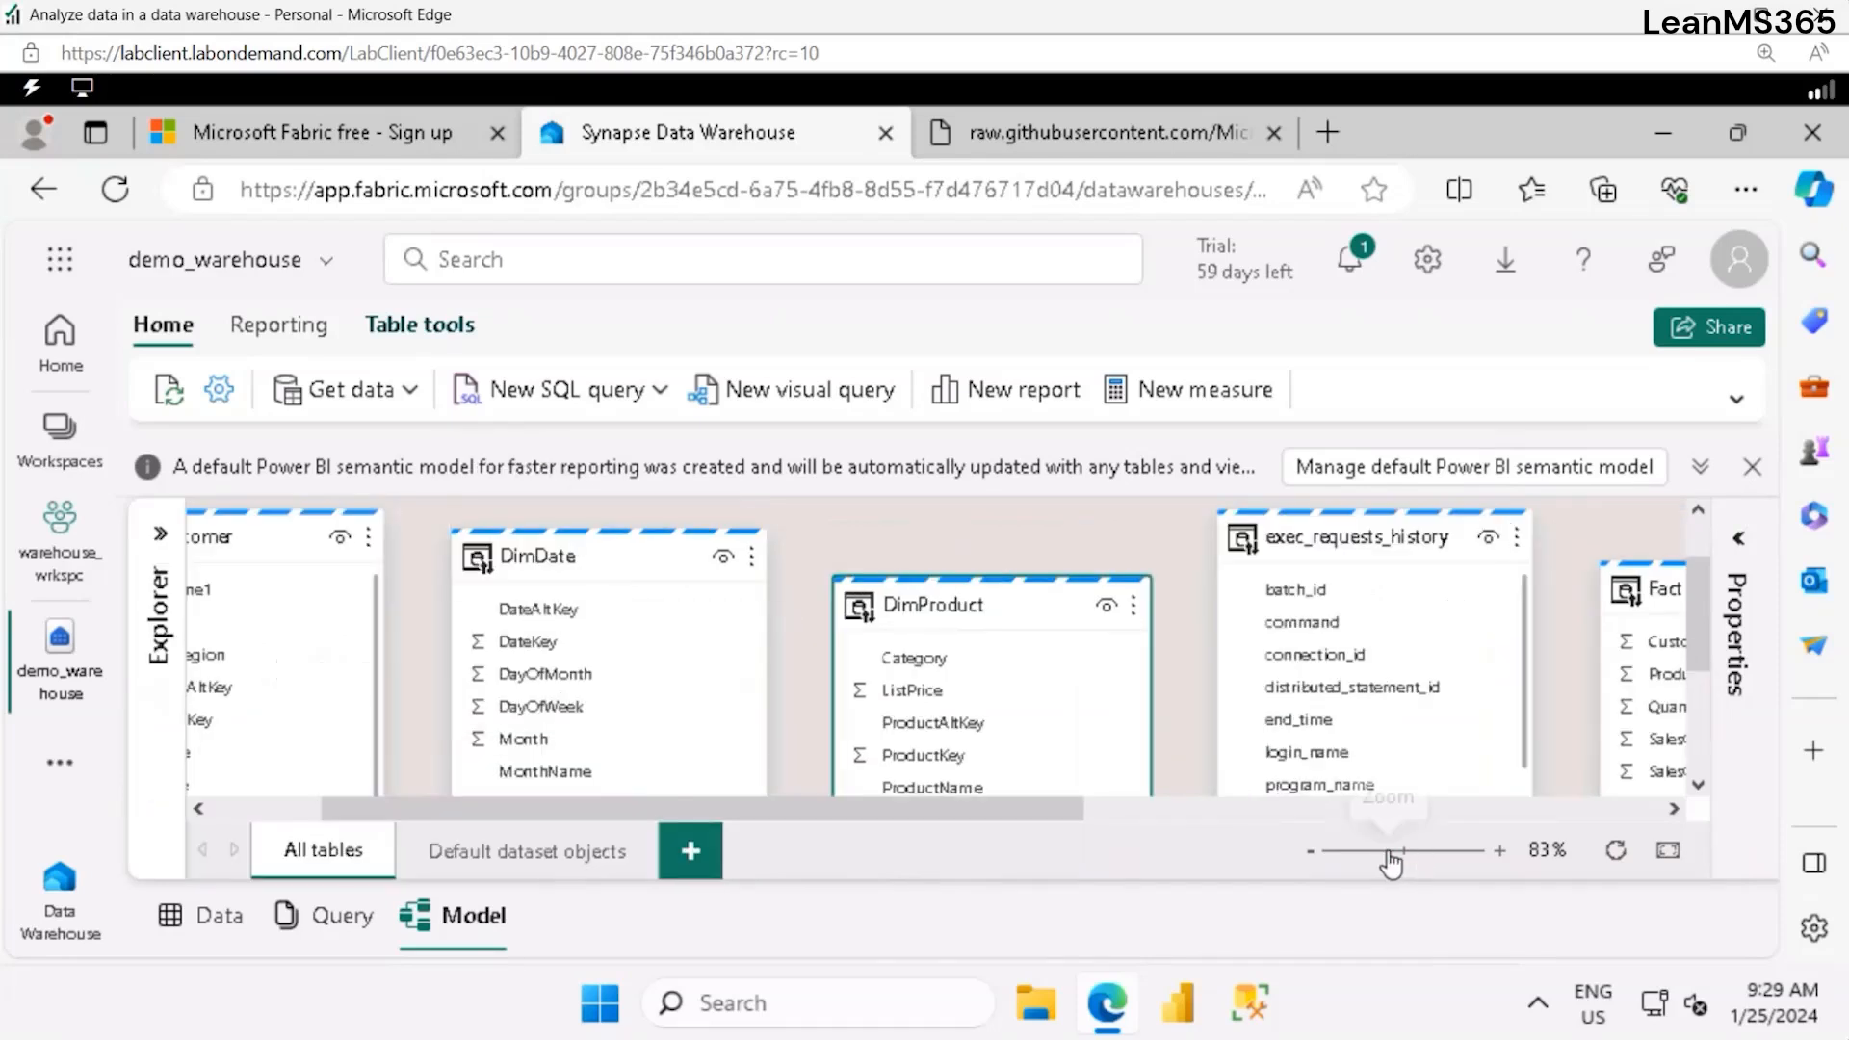
drag(1390, 852, 1386, 852)
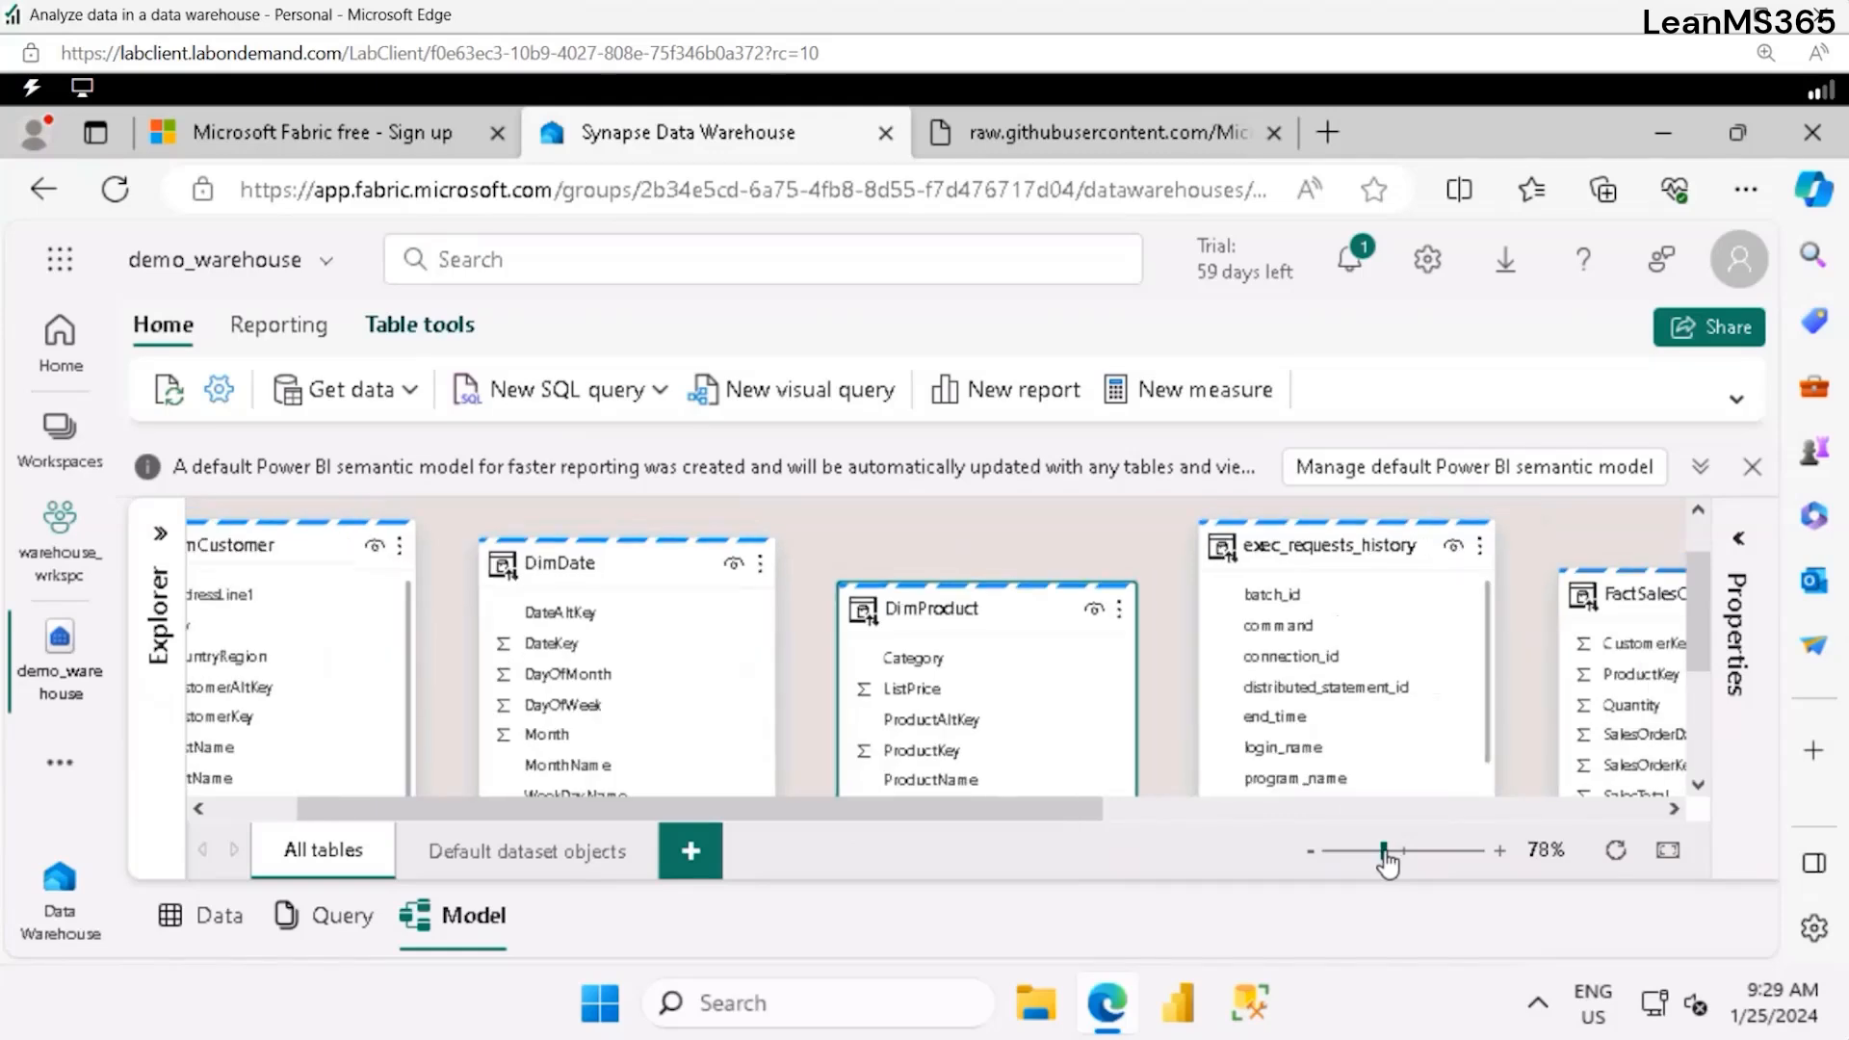
key(ctrl+minus)
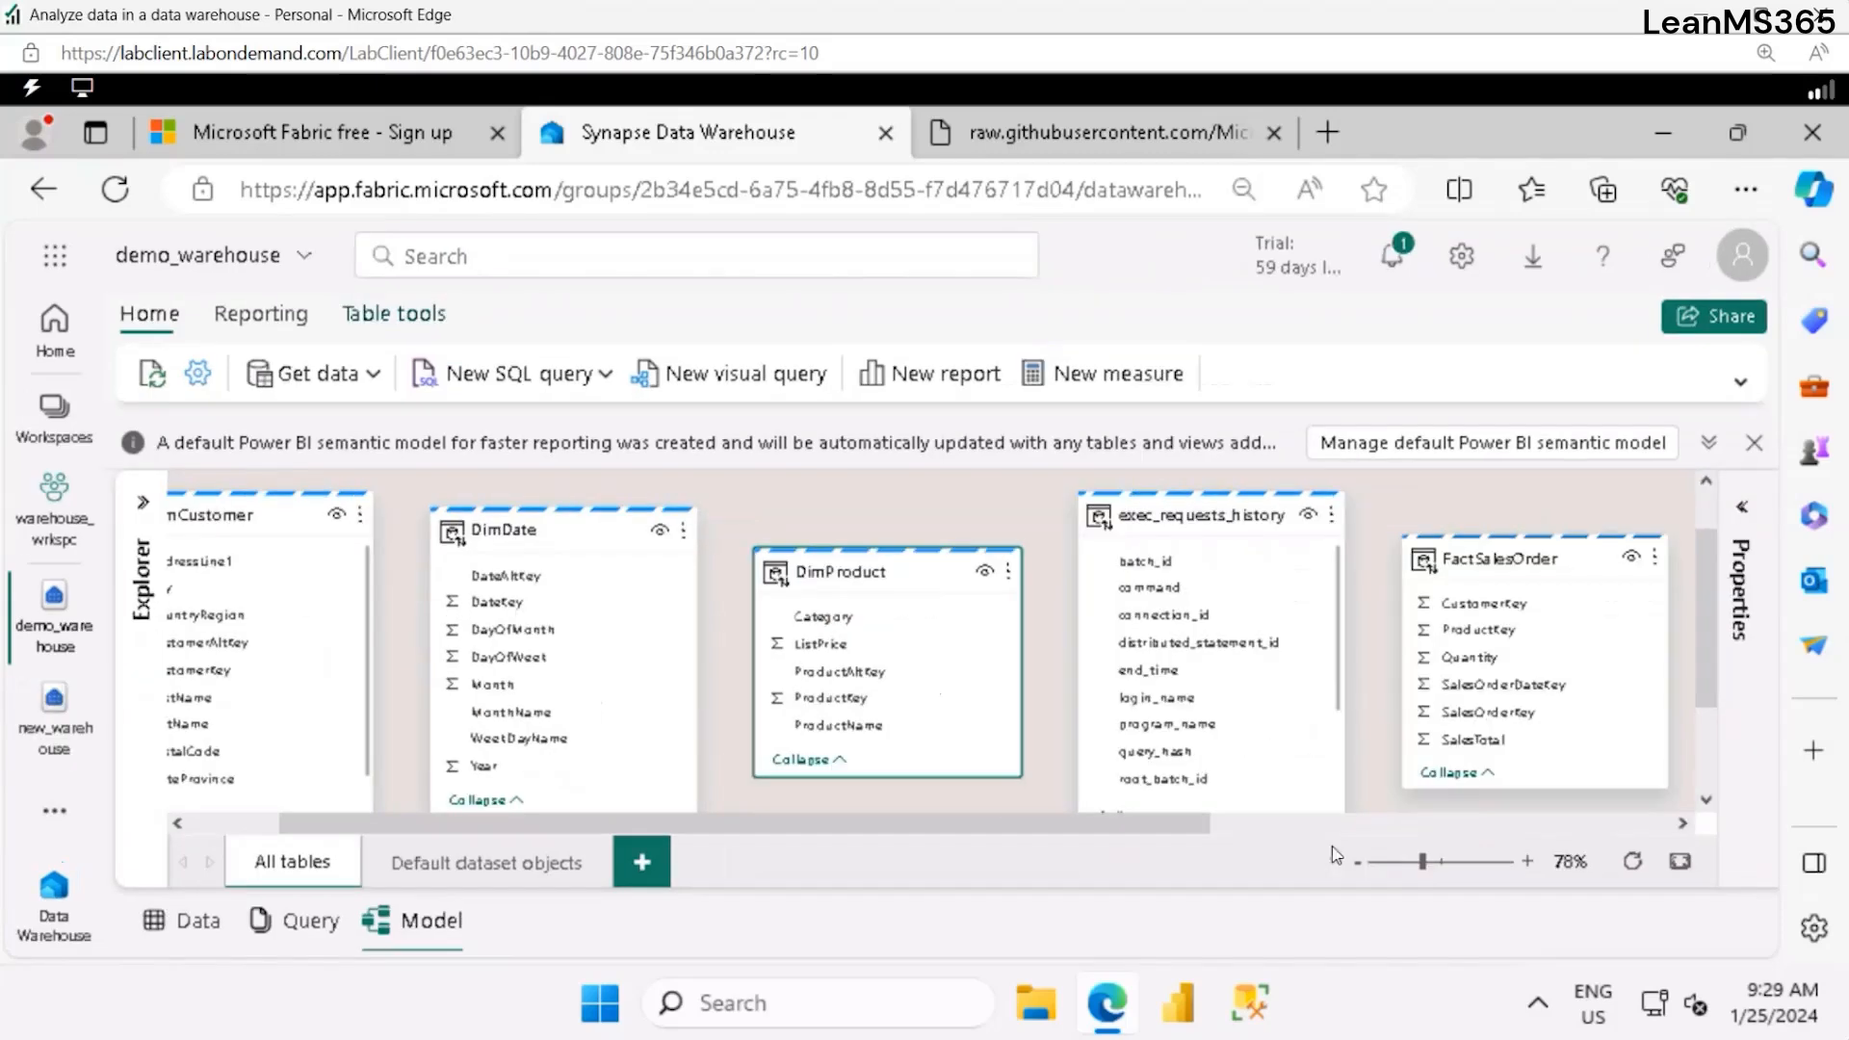
click(1429, 863)
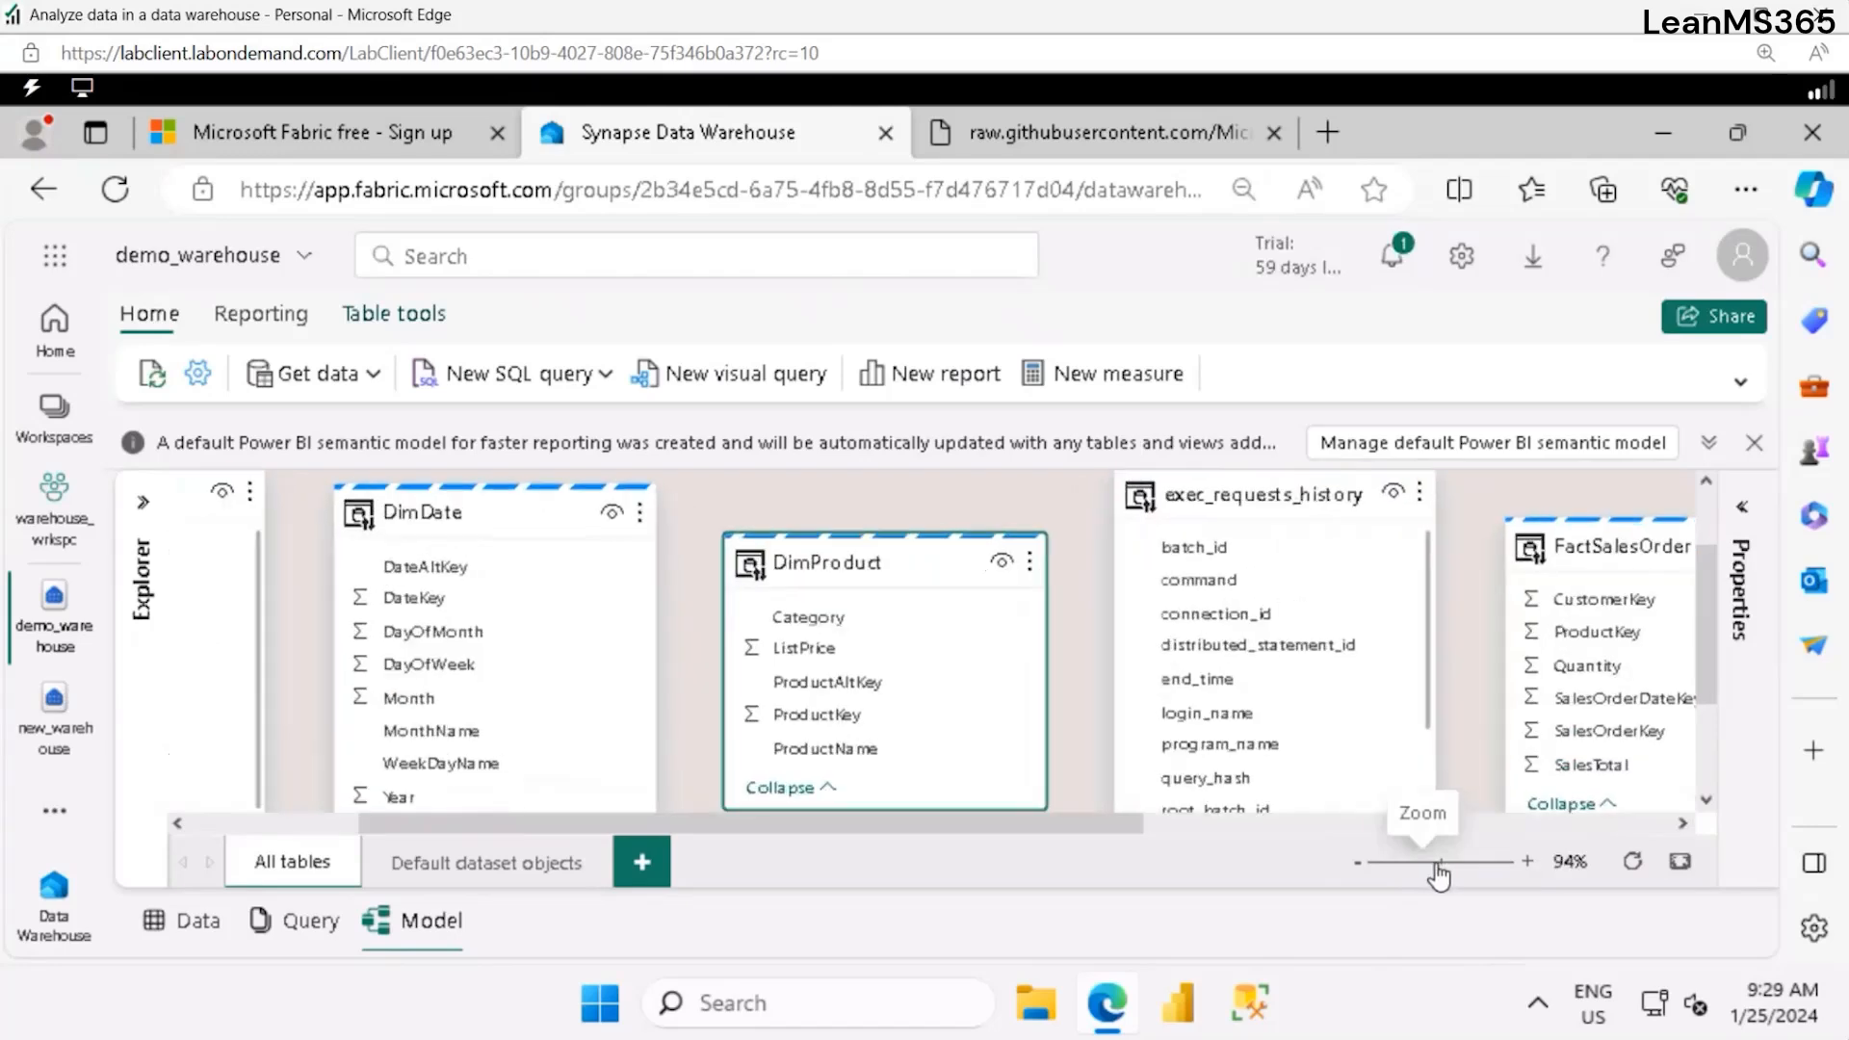
drag(1430, 865, 1415, 865)
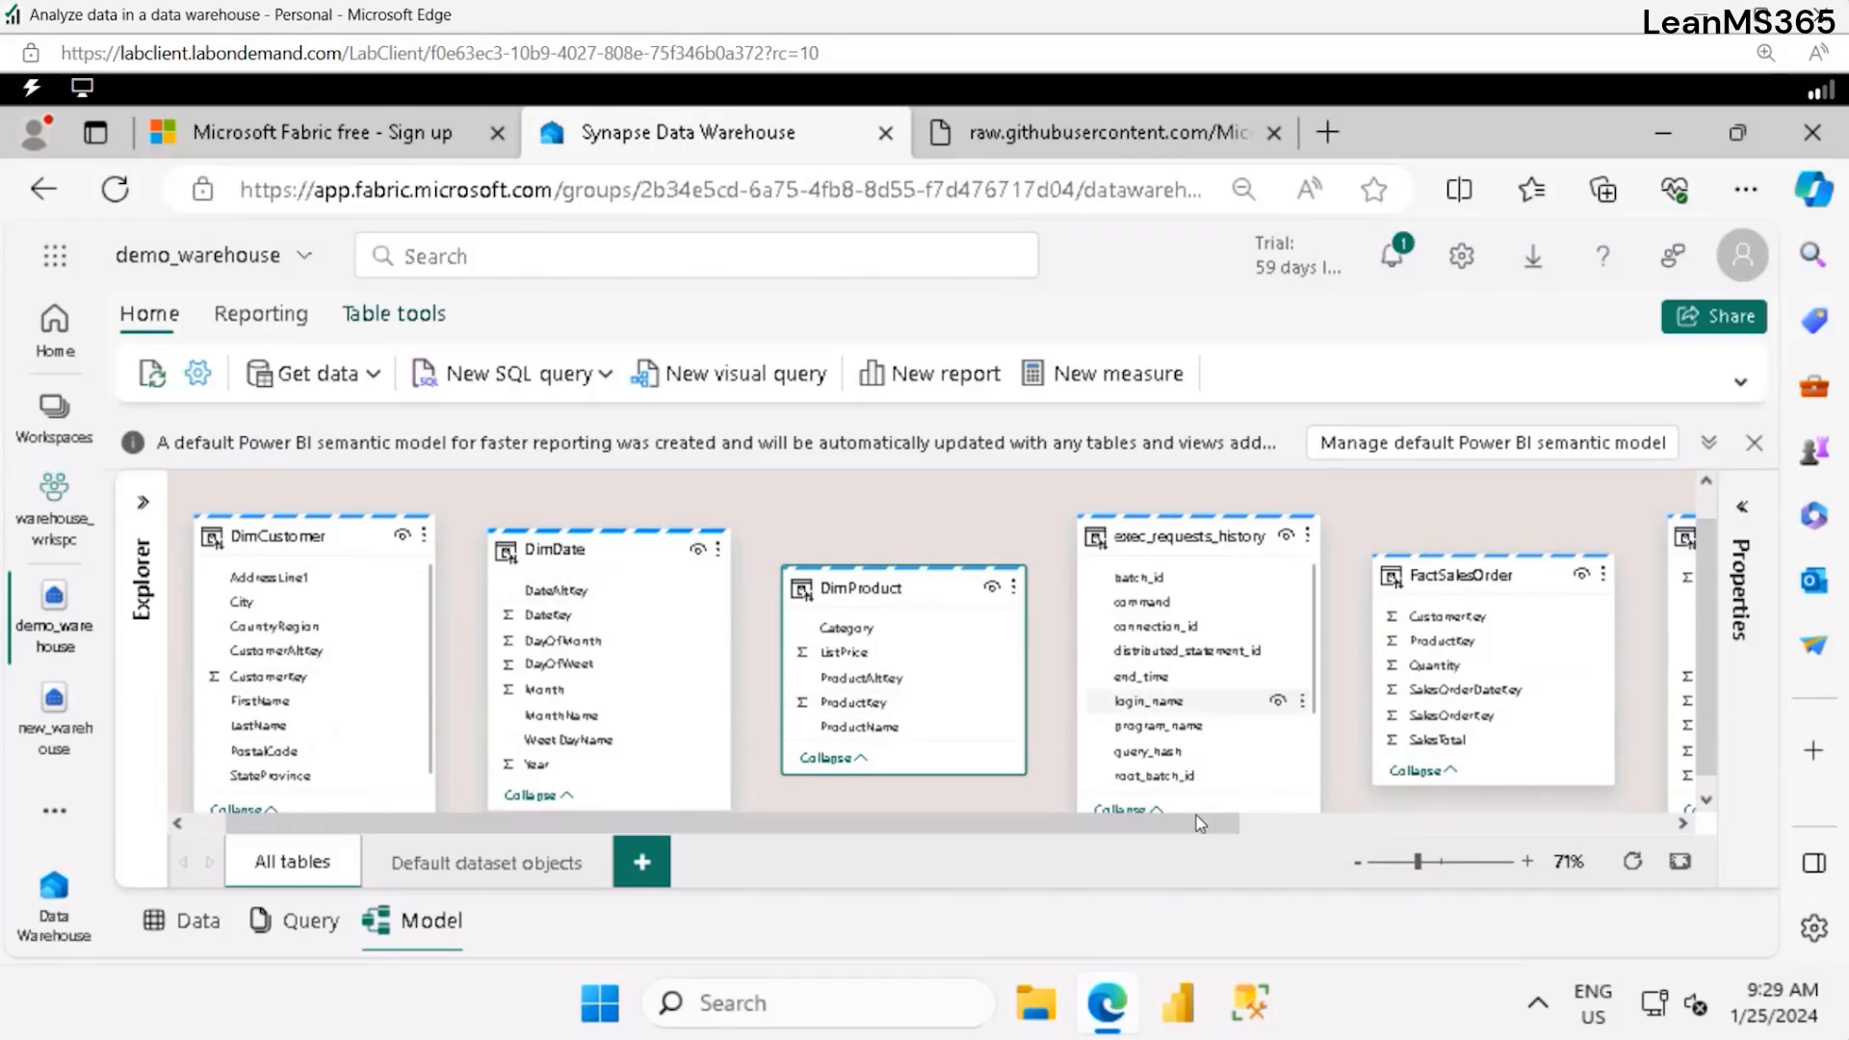
Step: Examine the tables laid out across the model diagram, from DimCustomer through to long_running_queries
drag(1202, 824, 1541, 824)
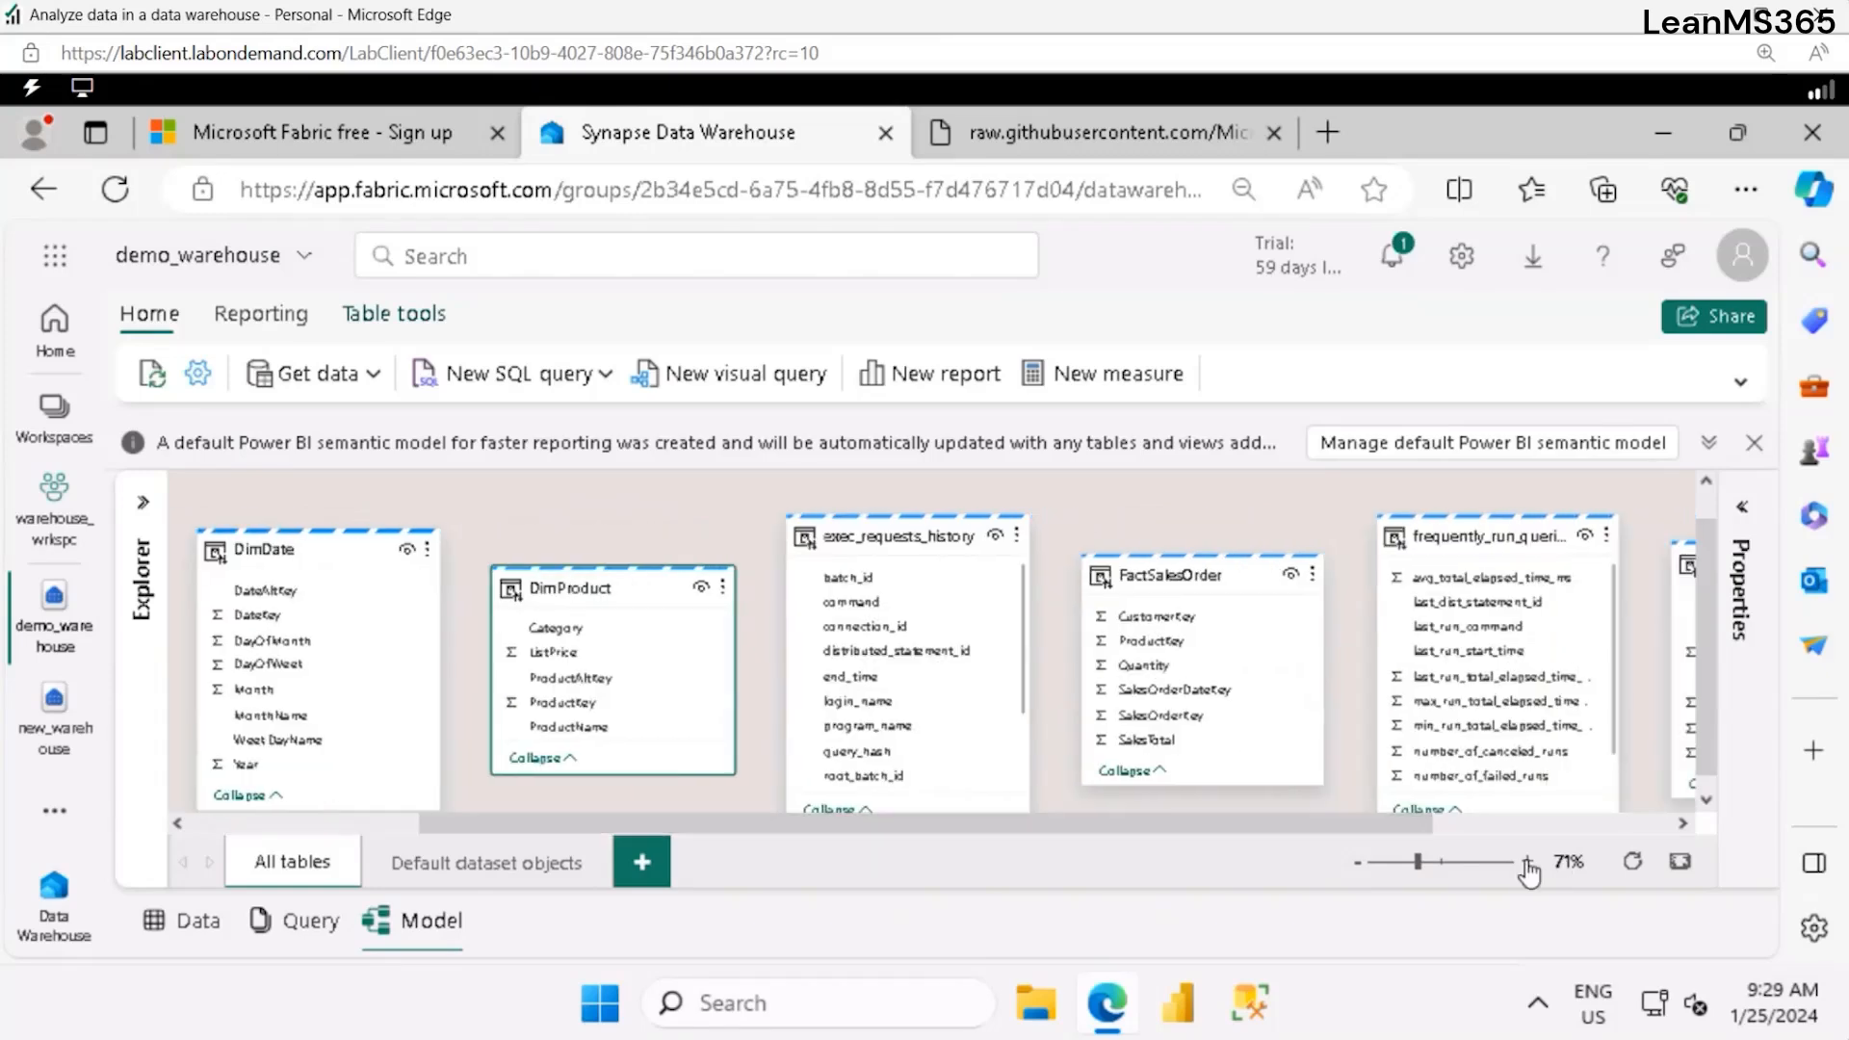
click(1529, 862)
click(1528, 862)
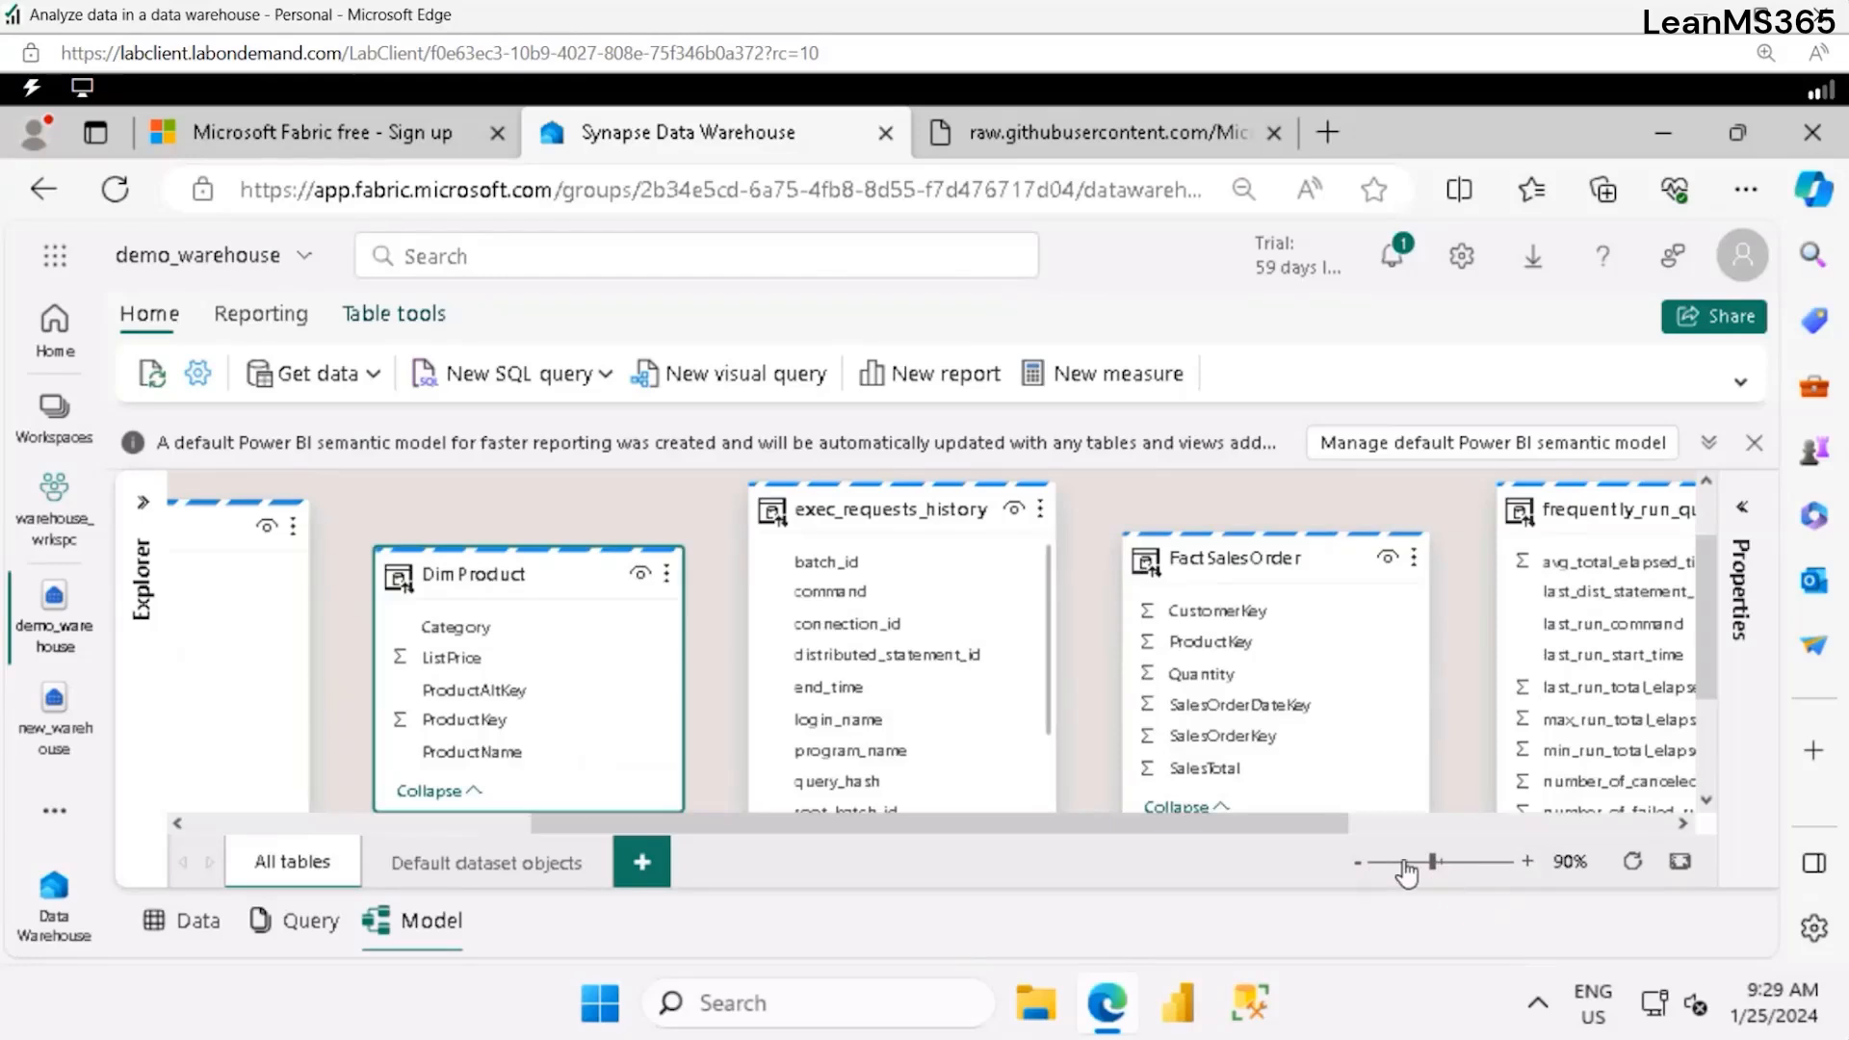
drag(1432, 862, 1425, 862)
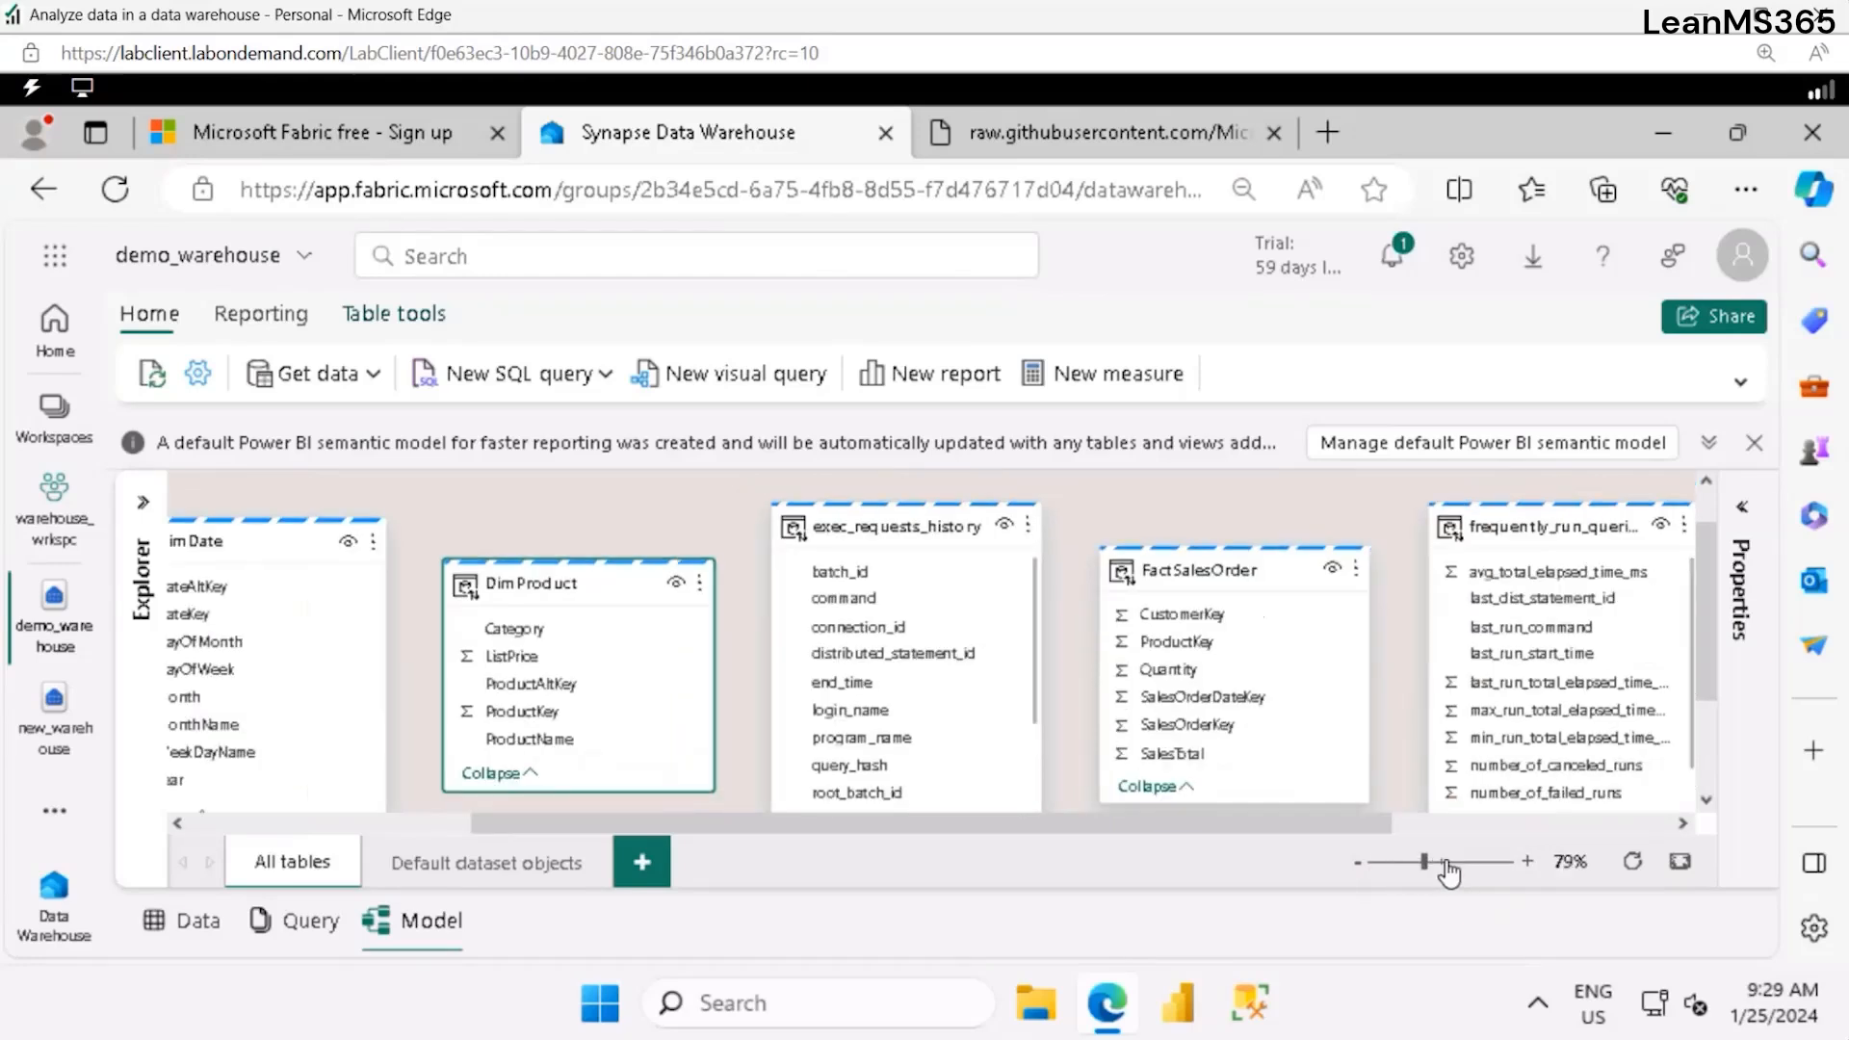
scroll(1077, 656, down, 2)
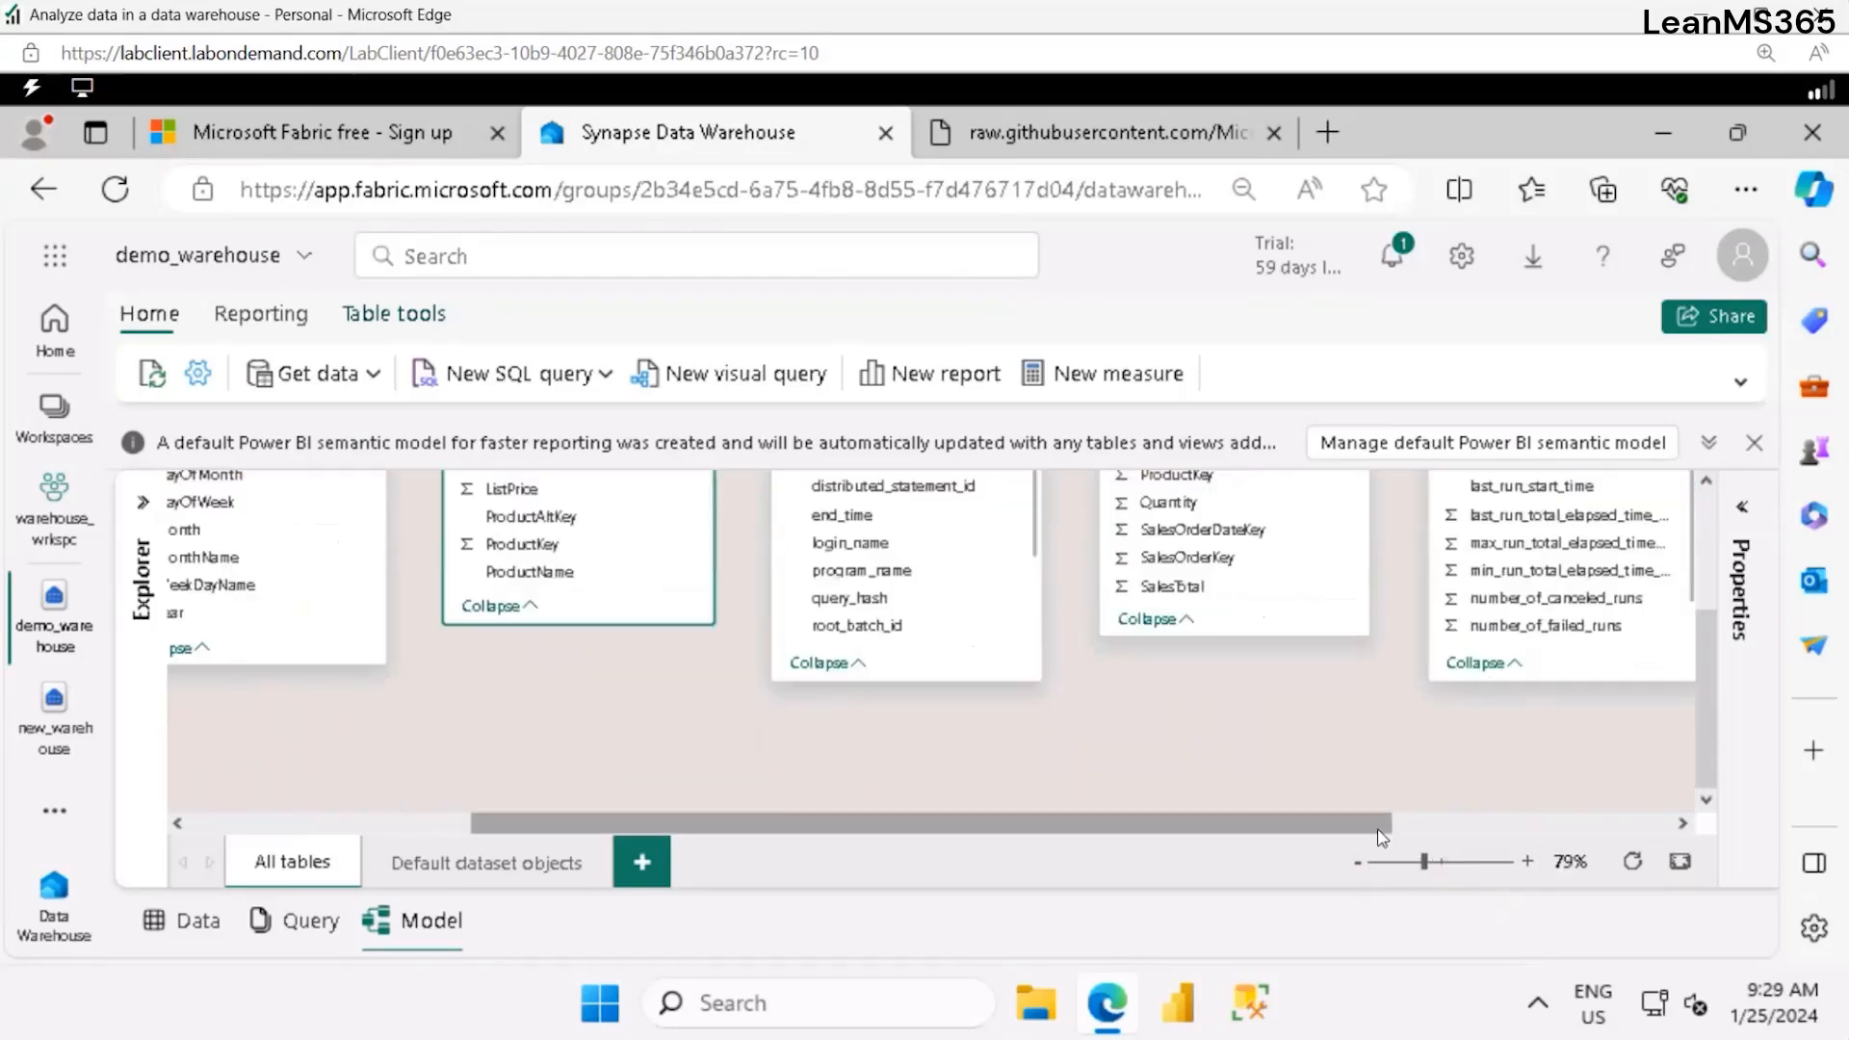
drag(1383, 824, 1647, 831)
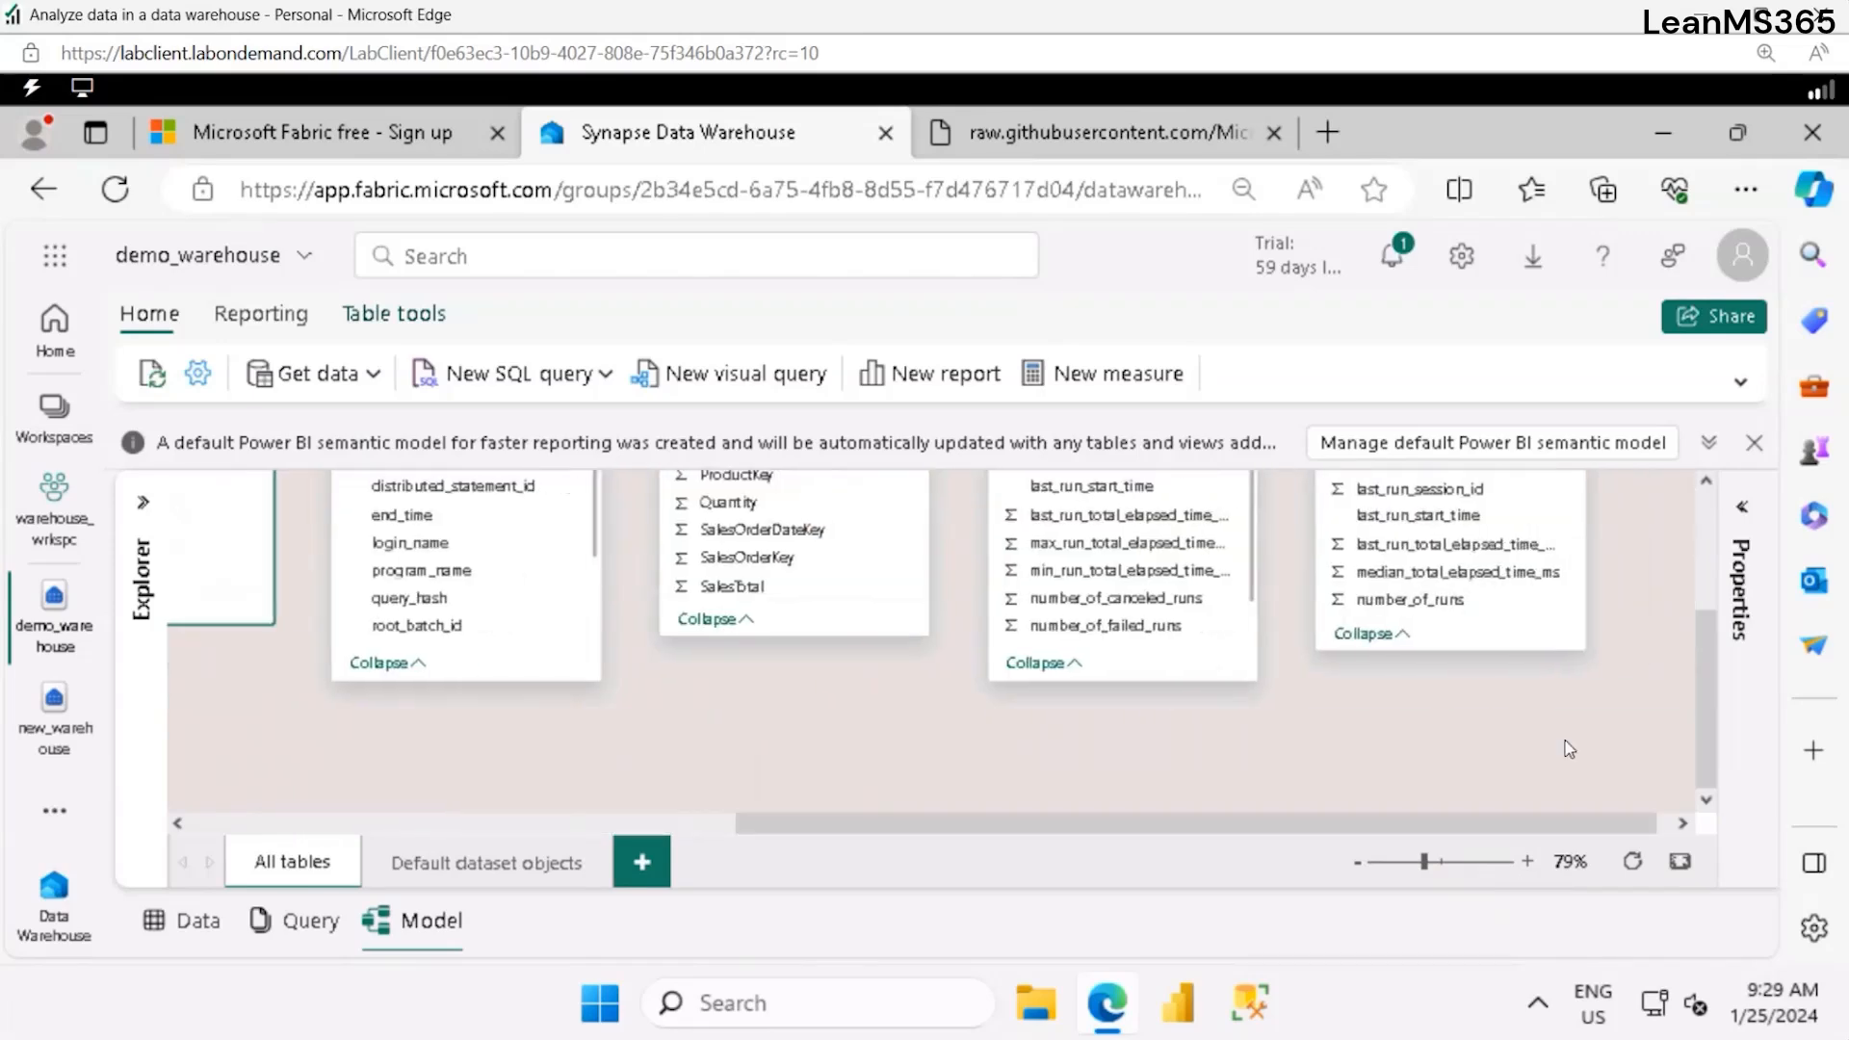
scroll(1568, 755, up, 2)
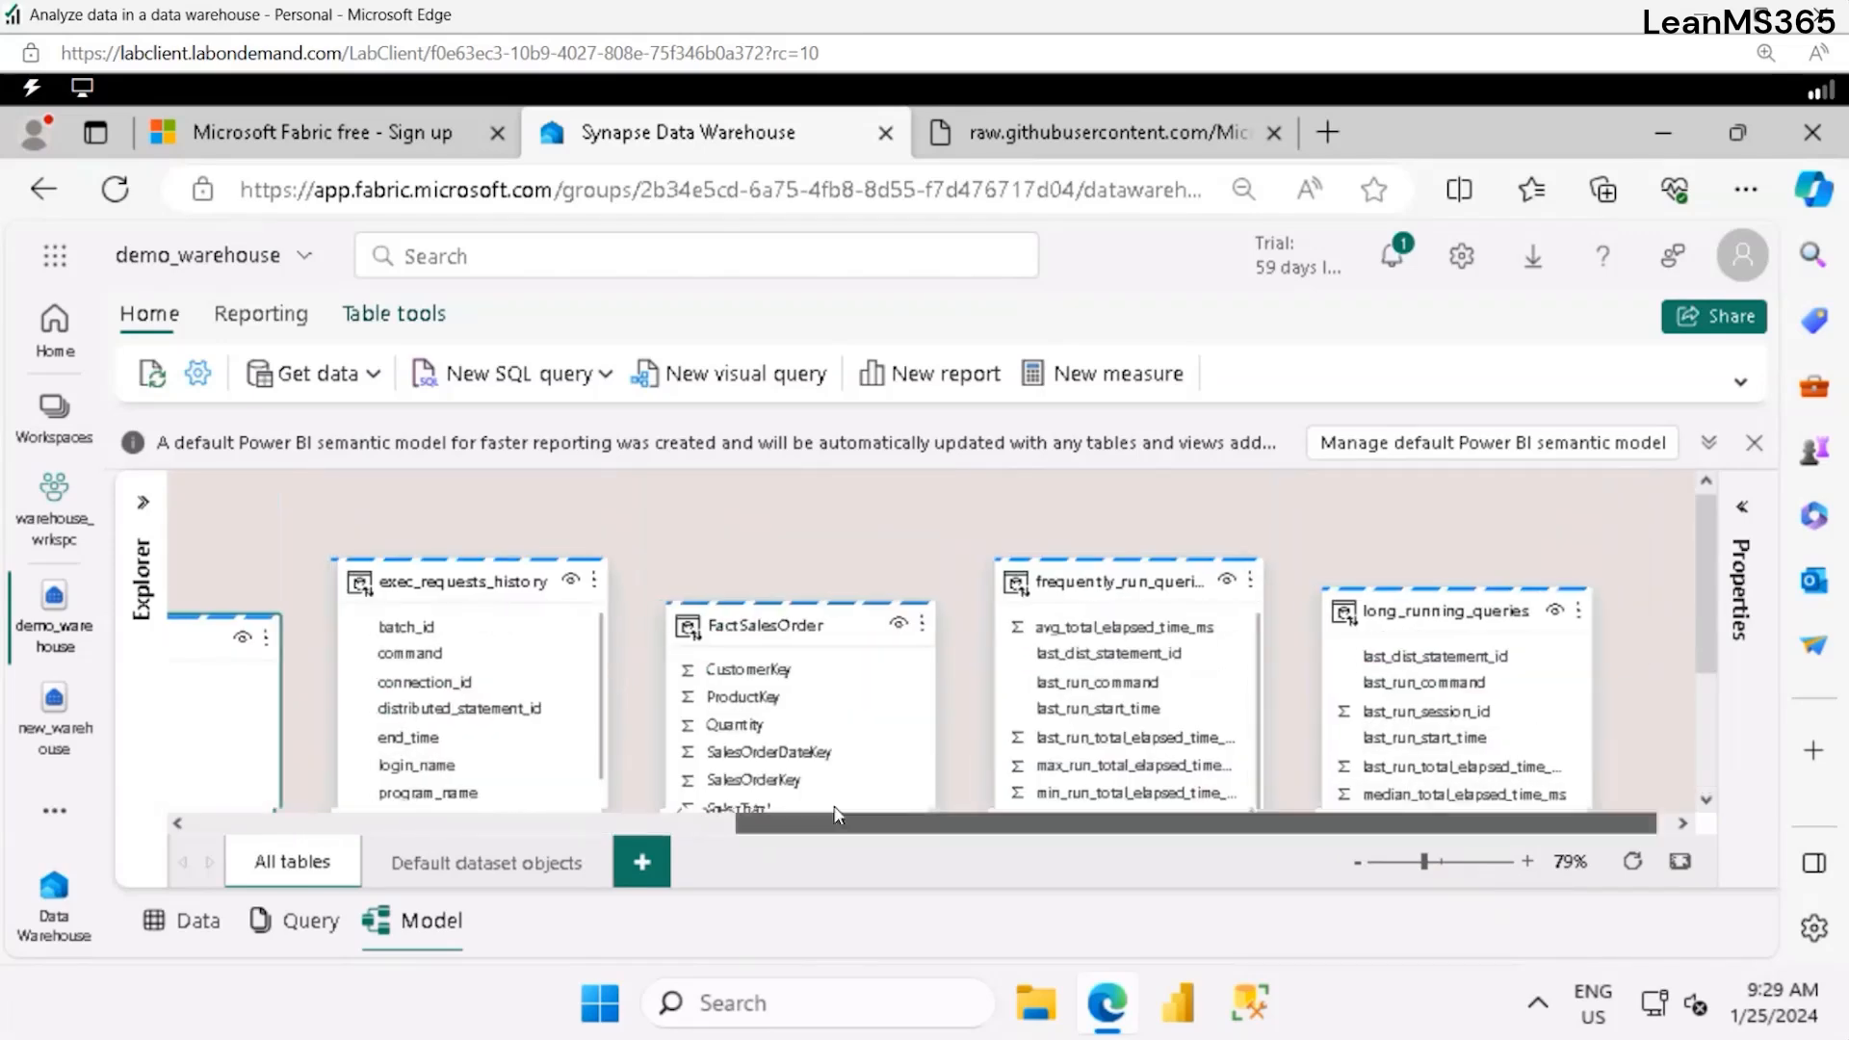
drag(1361, 818, 818, 824)
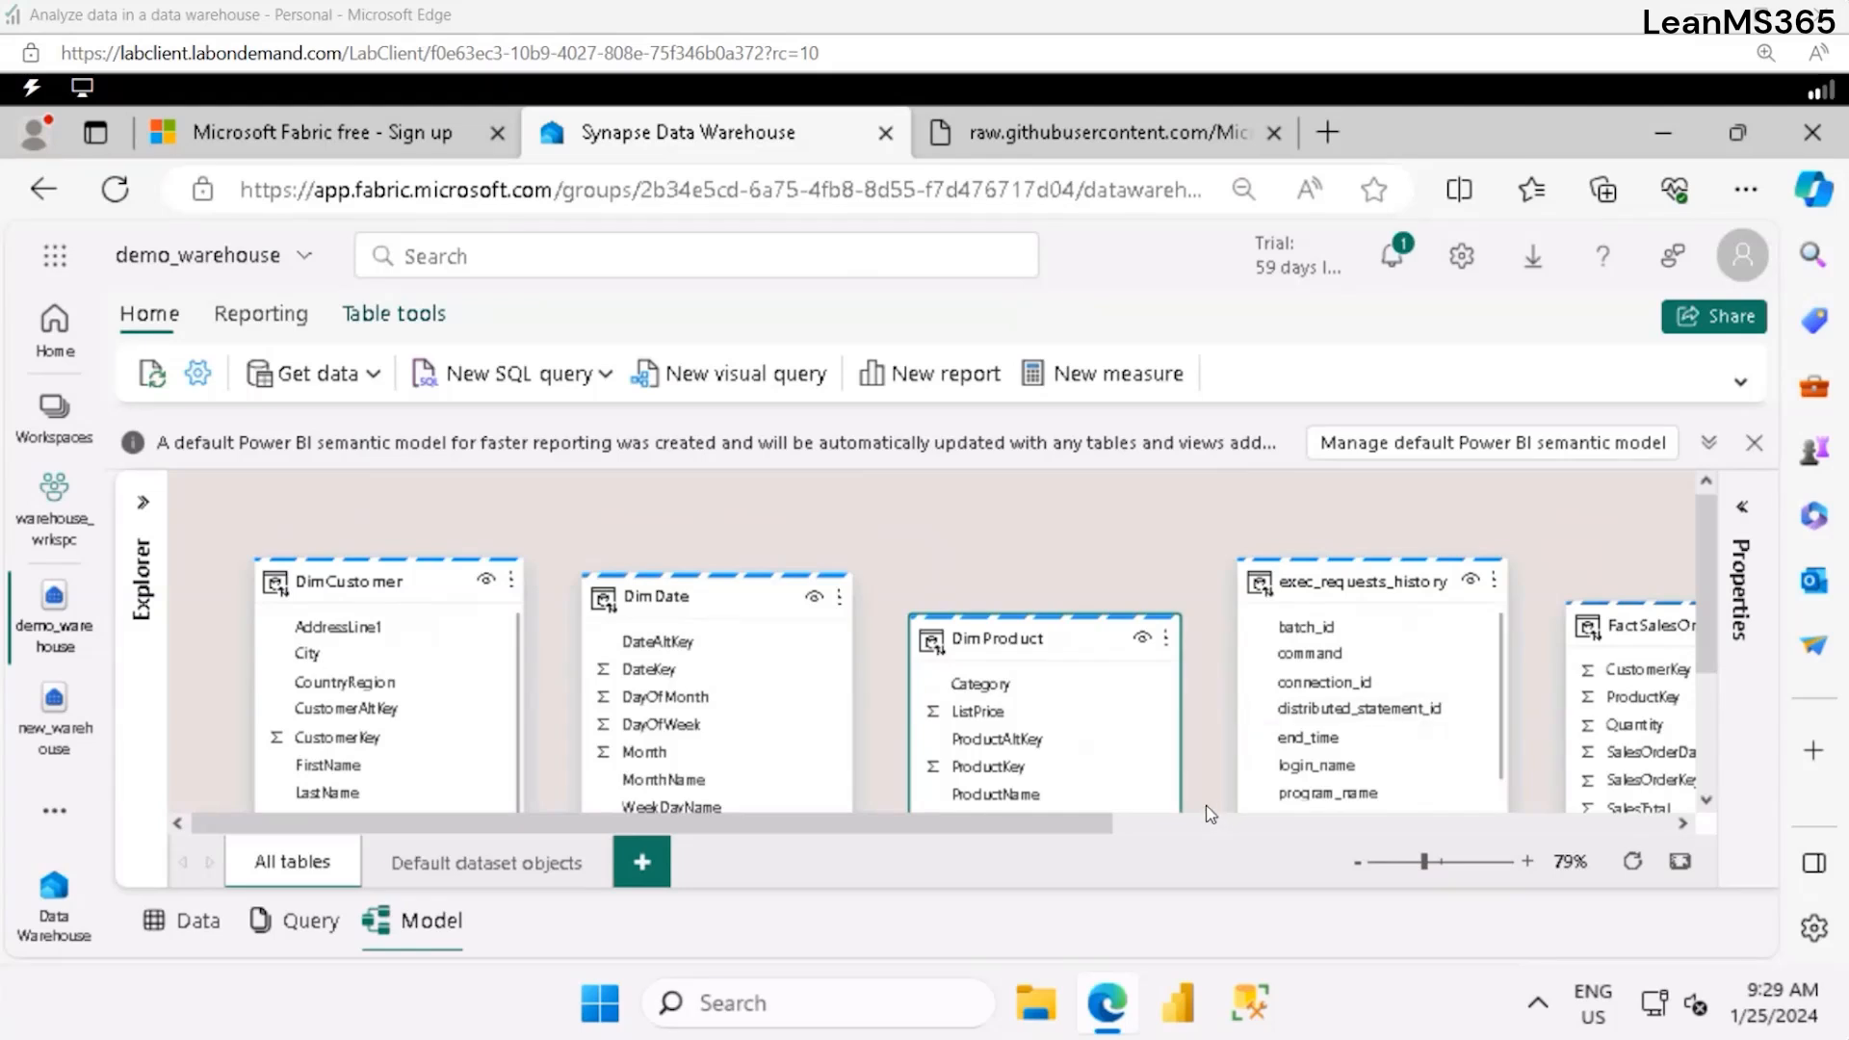
Step: Move the FactSalesOrder table between DimCustomer and DimDate, and shift exec_requests_history farther away from DimProduct
drag(1100, 834, 1150, 832)
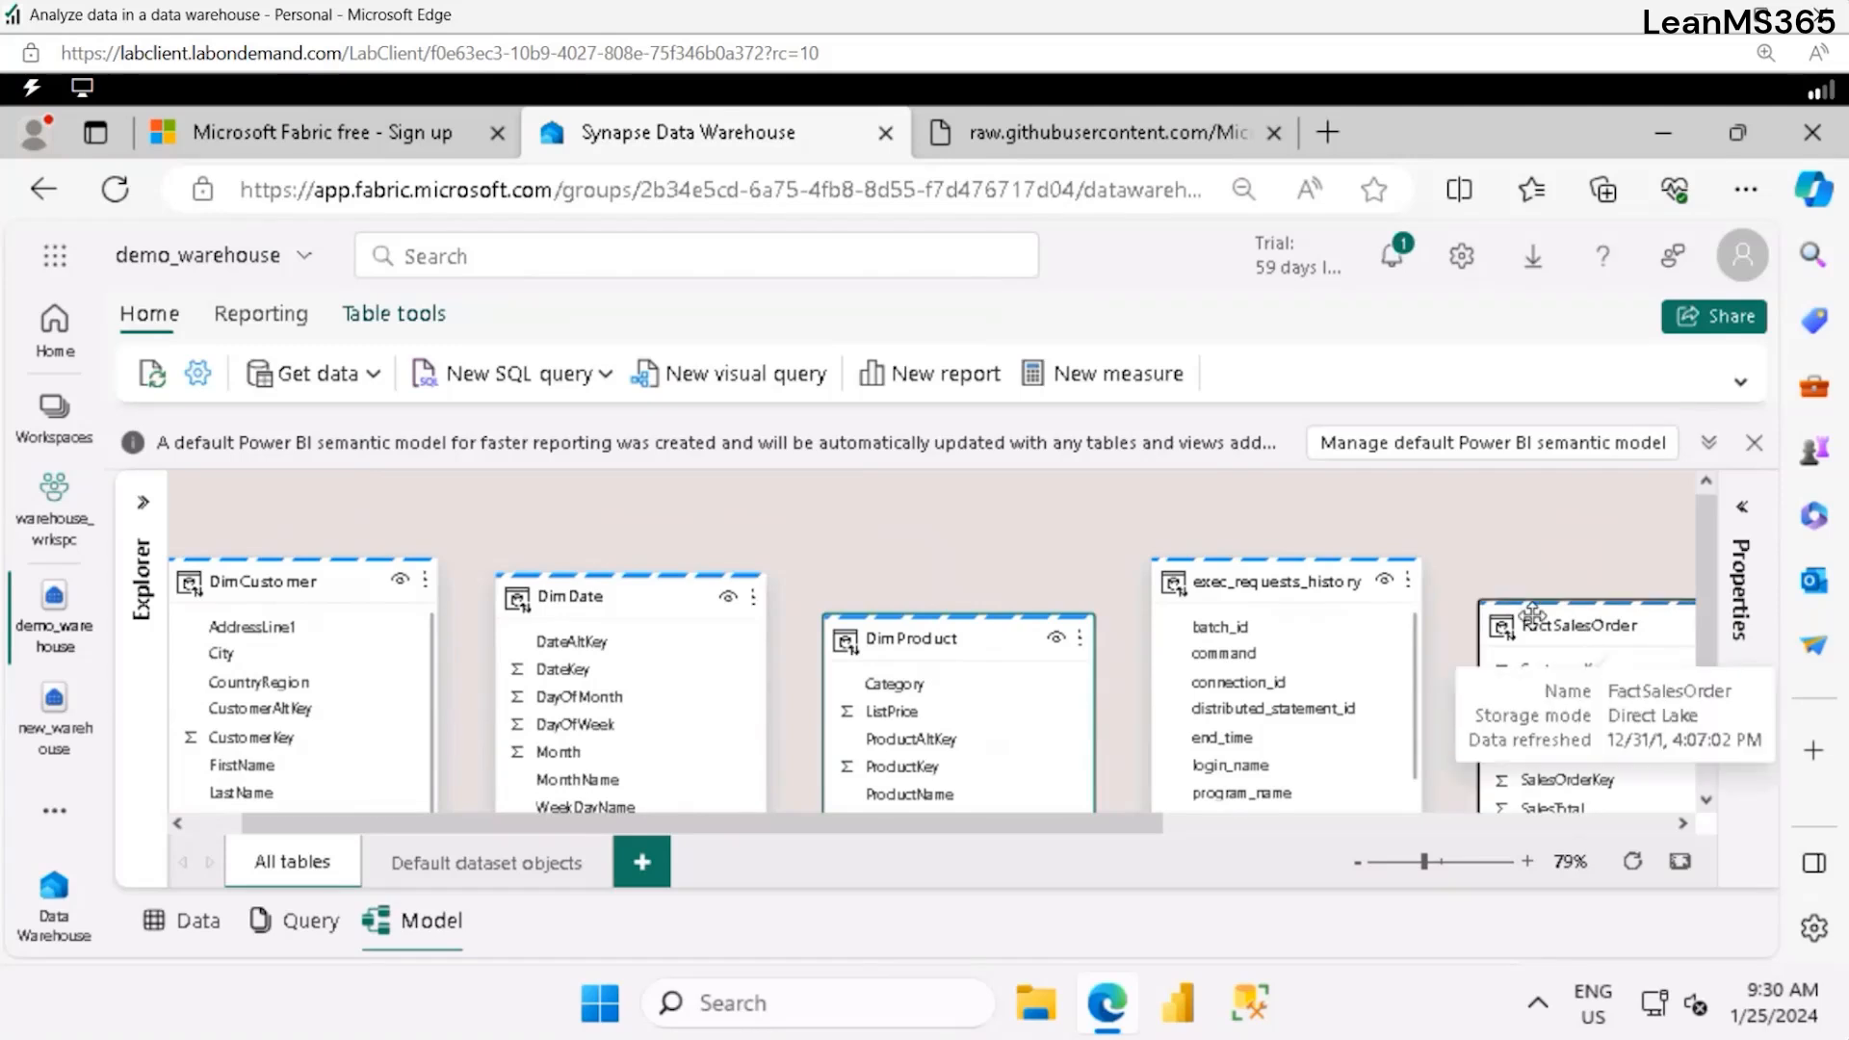
drag(1589, 636, 486, 695)
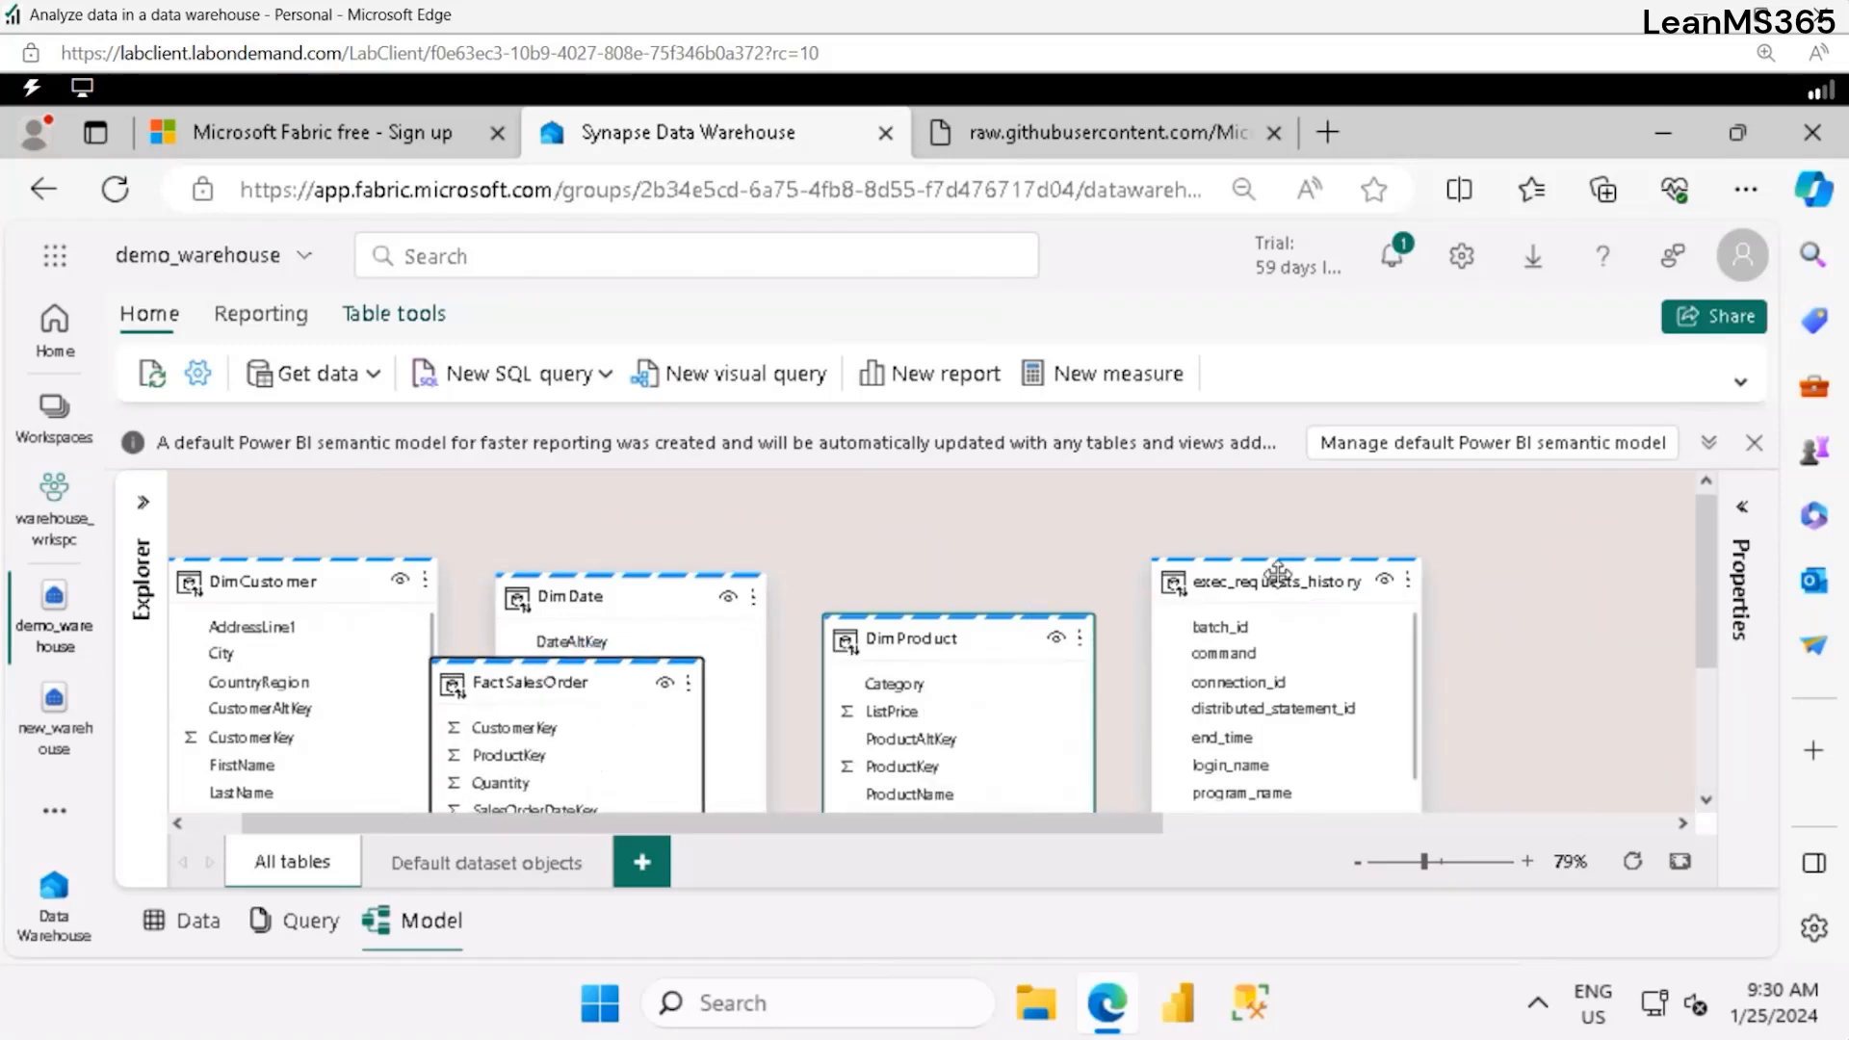
drag(1316, 581, 1540, 582)
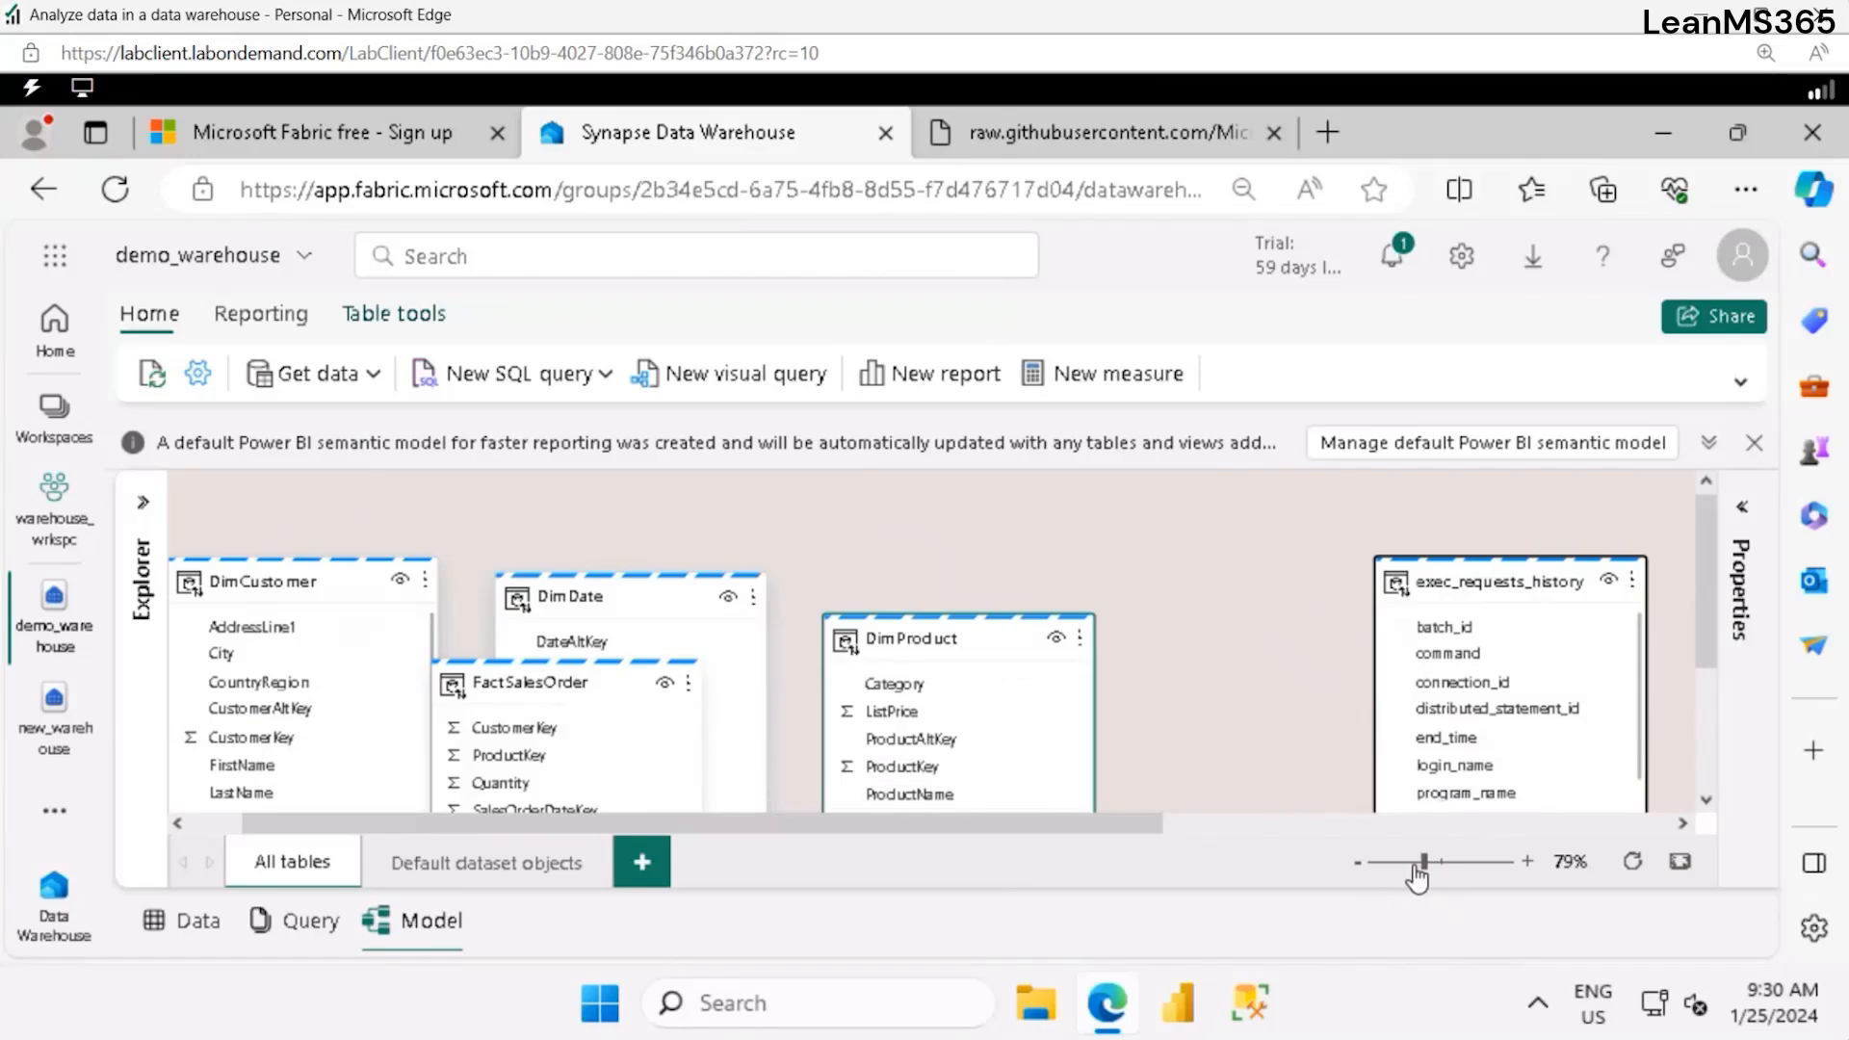
key(ctrl+minus)
key(ctrl+minus)
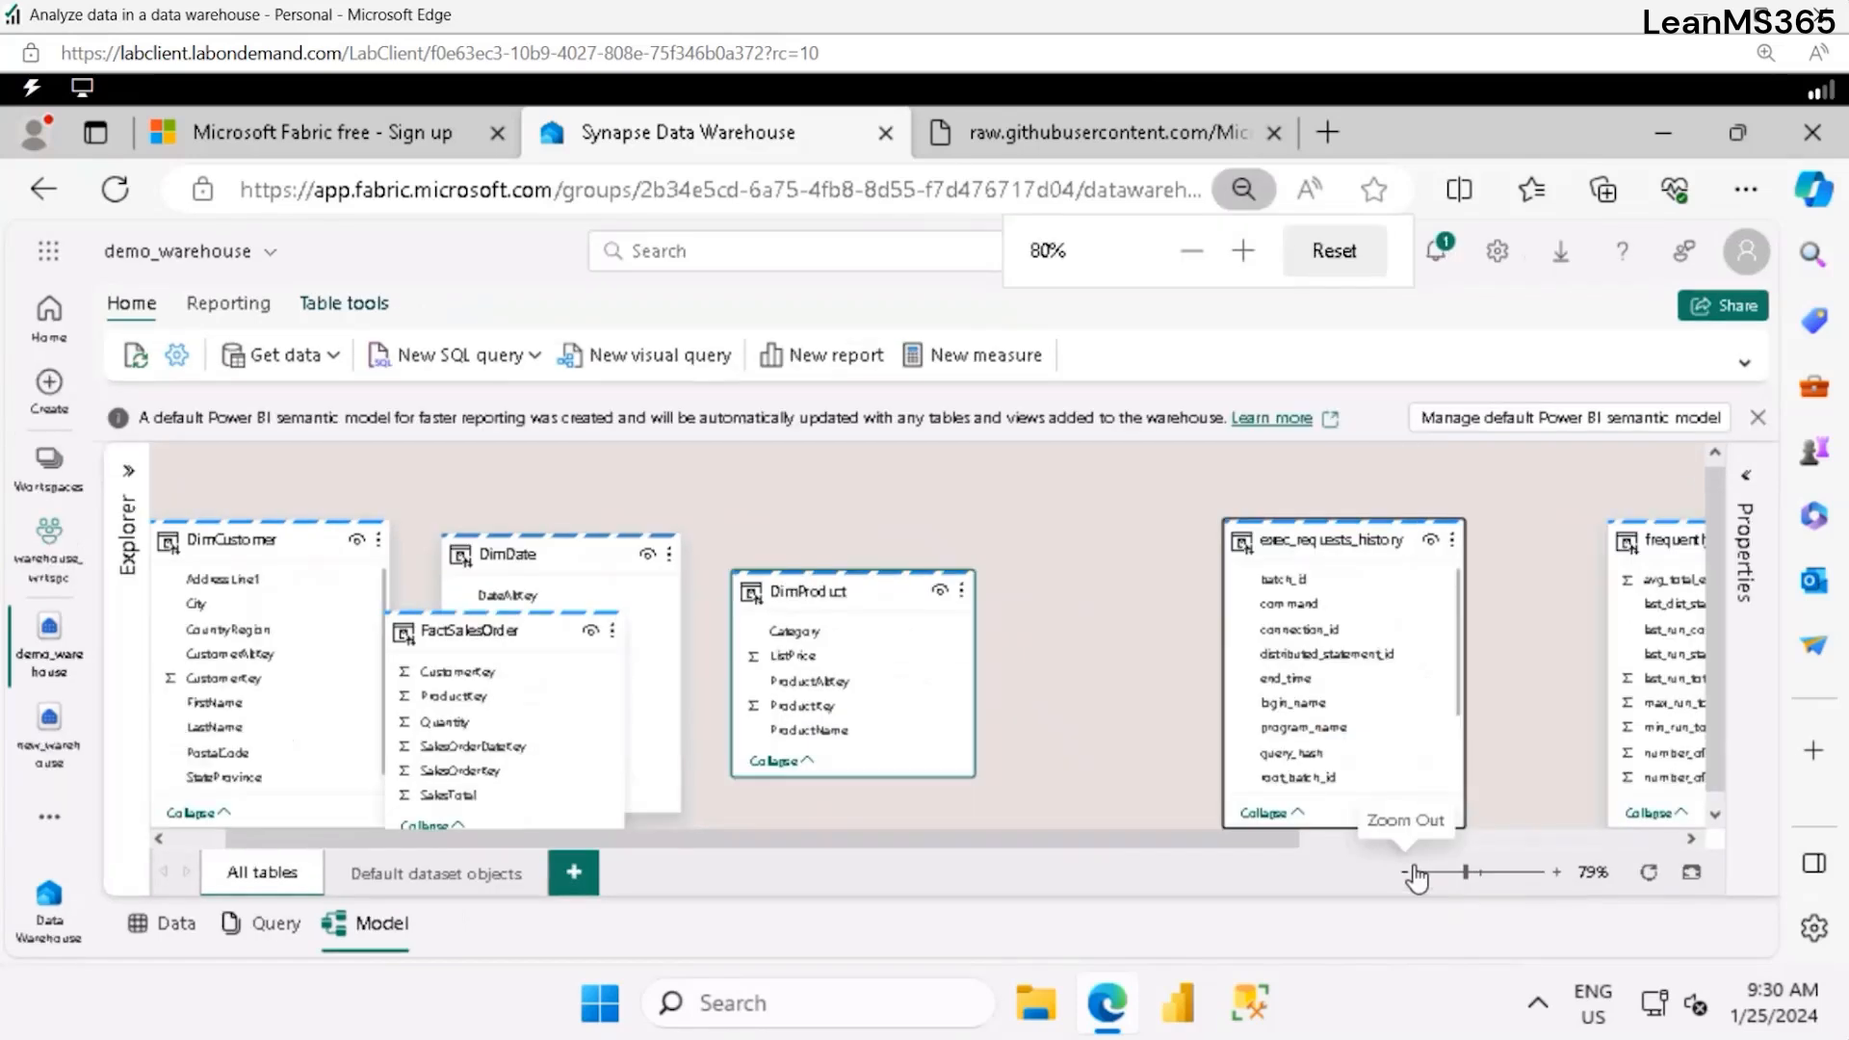
Step: Place FactSalesOrder below the dimension tables, and space DimDate and DimProduct out in a row level with DimCustomer
drag(1096, 846, 867, 855)
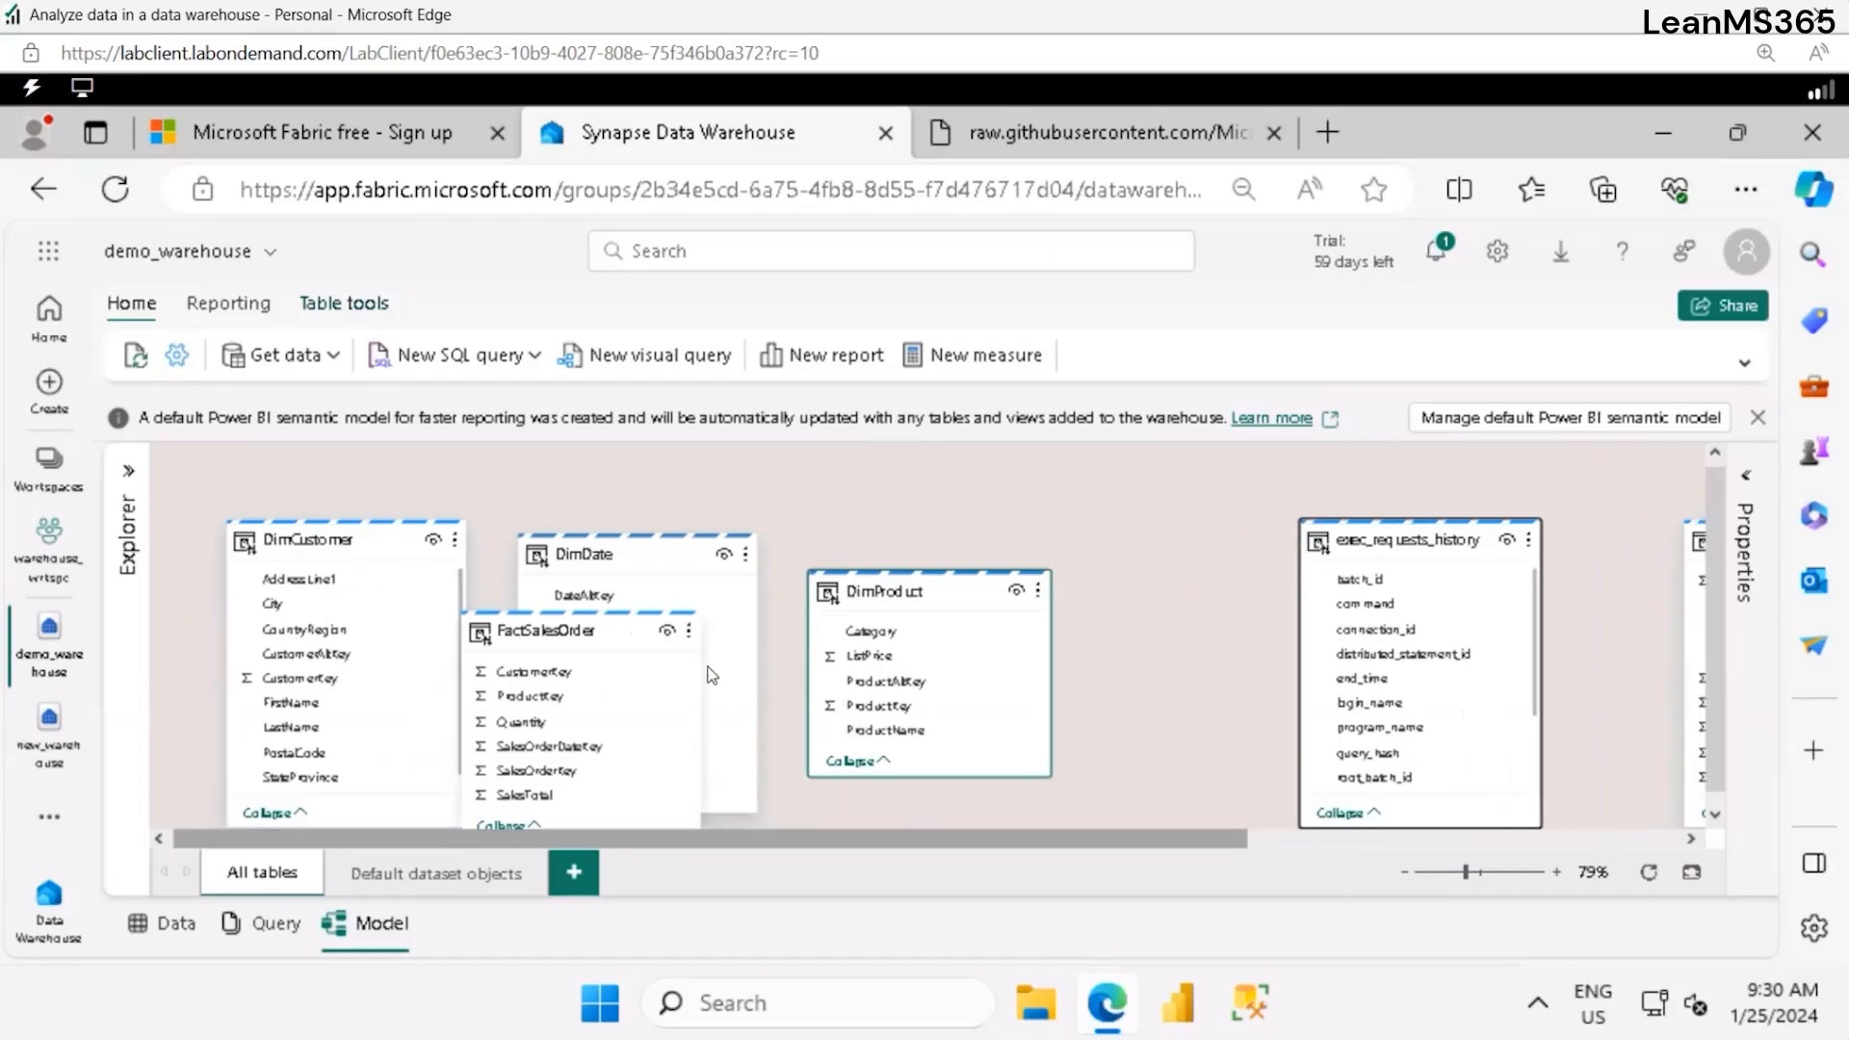
drag(605, 635, 688, 799)
drag(891, 581, 1106, 528)
drag(650, 551, 685, 536)
drag(754, 476, 823, 455)
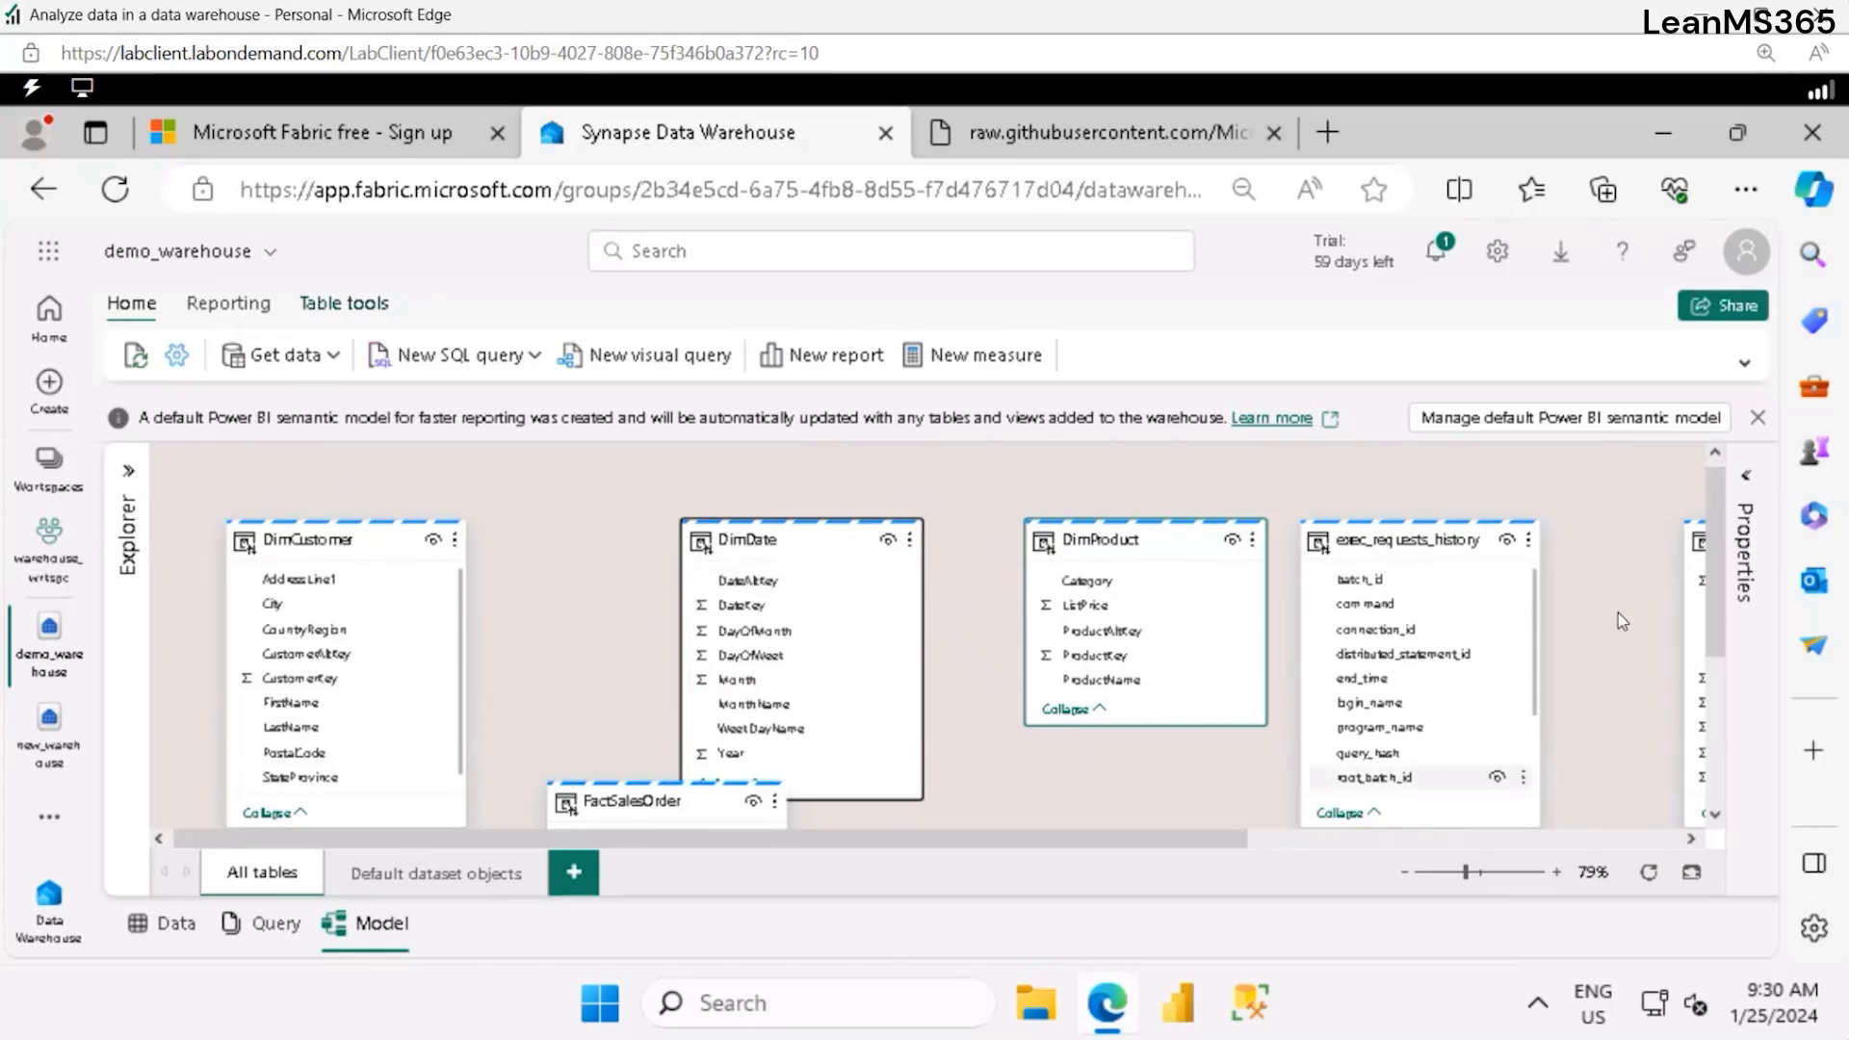
Step: Create an active many-to-one relationship from ProductKey in FactSalesOrder to ProductKey in DimProduct, with single cross-filter direction
mouse_move(1712, 591)
mouse_down()
mouse_move(1717, 653)
mouse_move(1712, 624)
mouse_up()
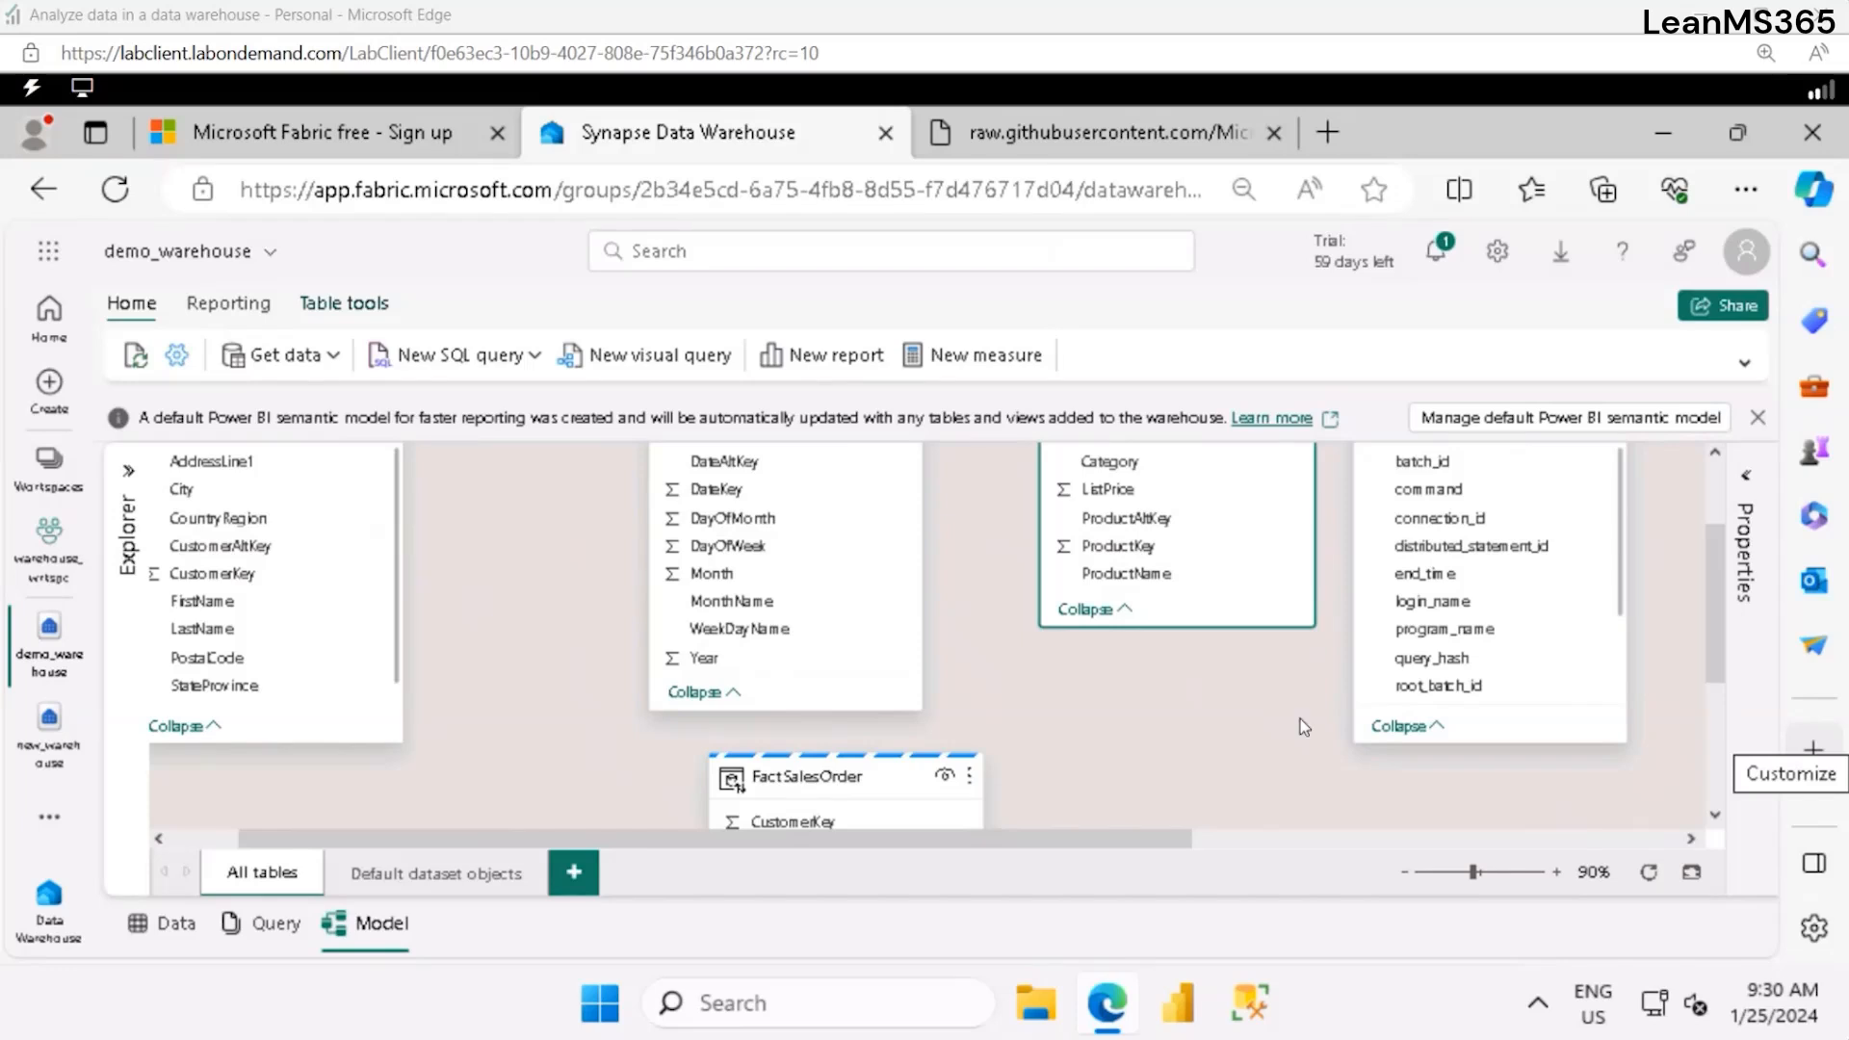
scroll(960, 718, down, 2)
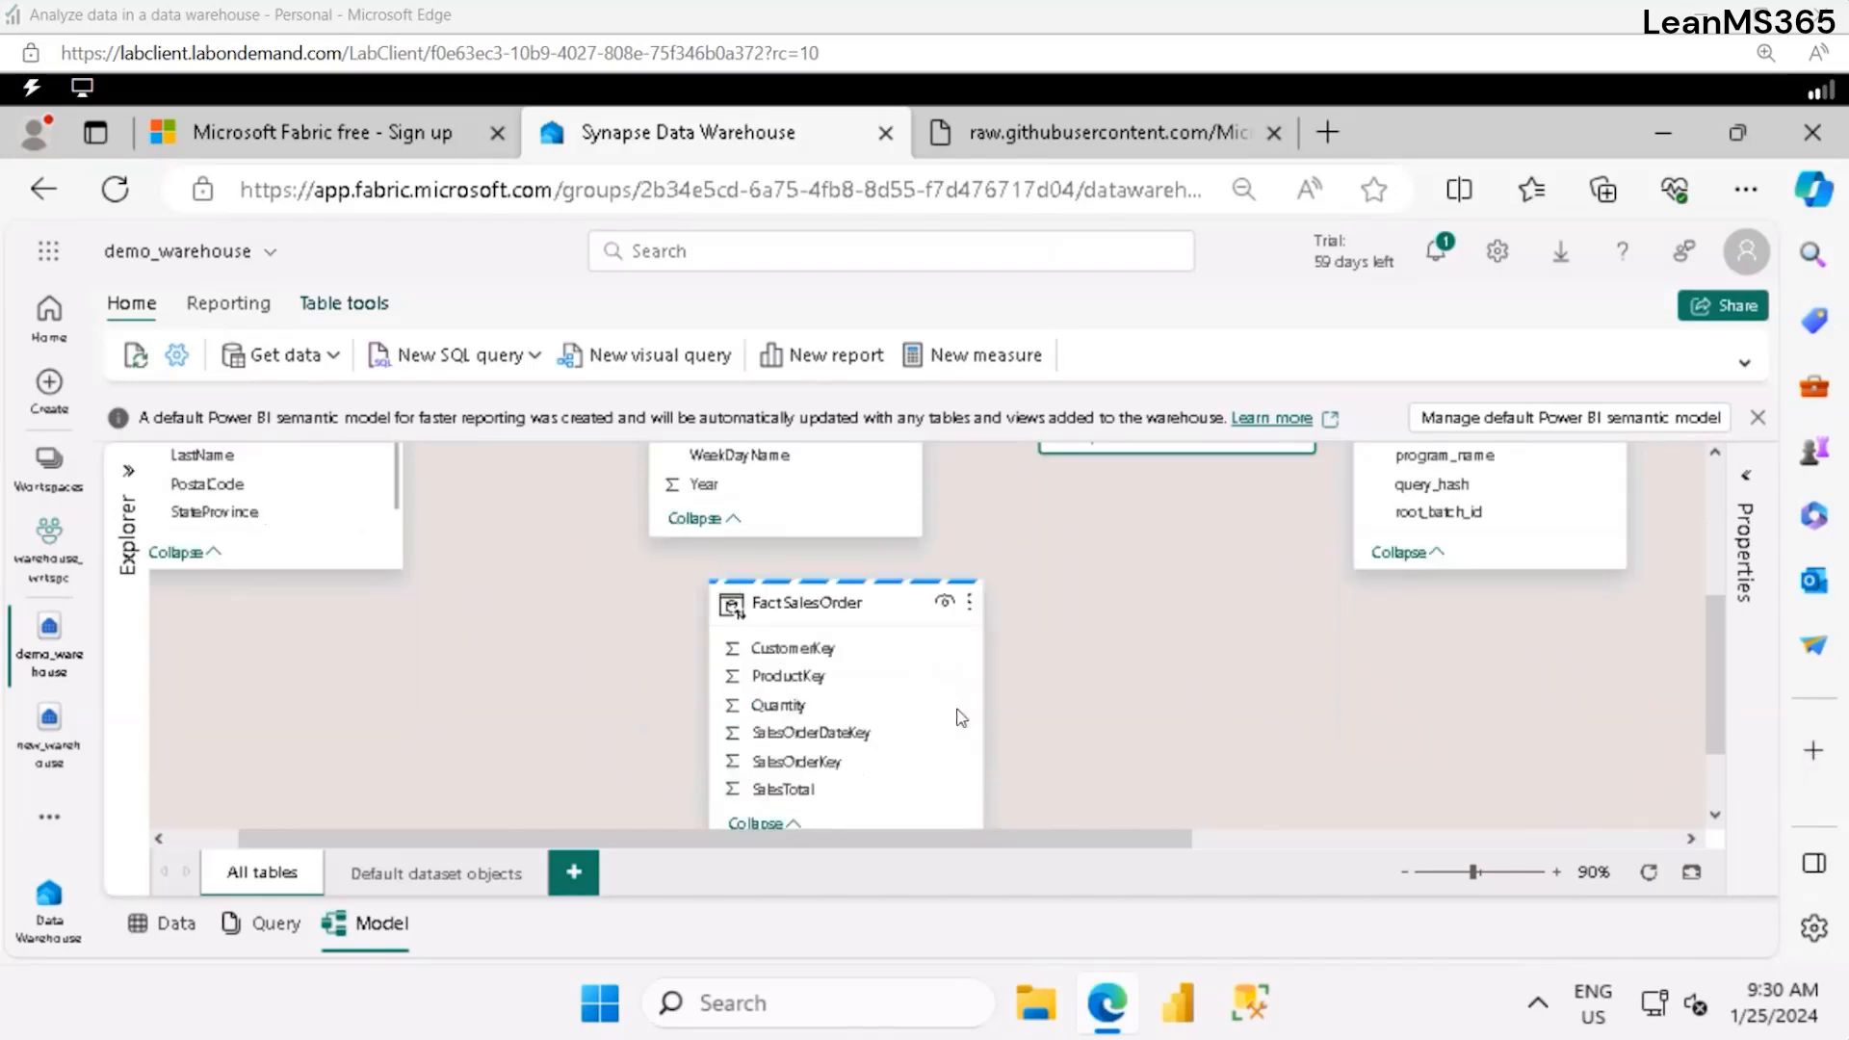
click(1404, 873)
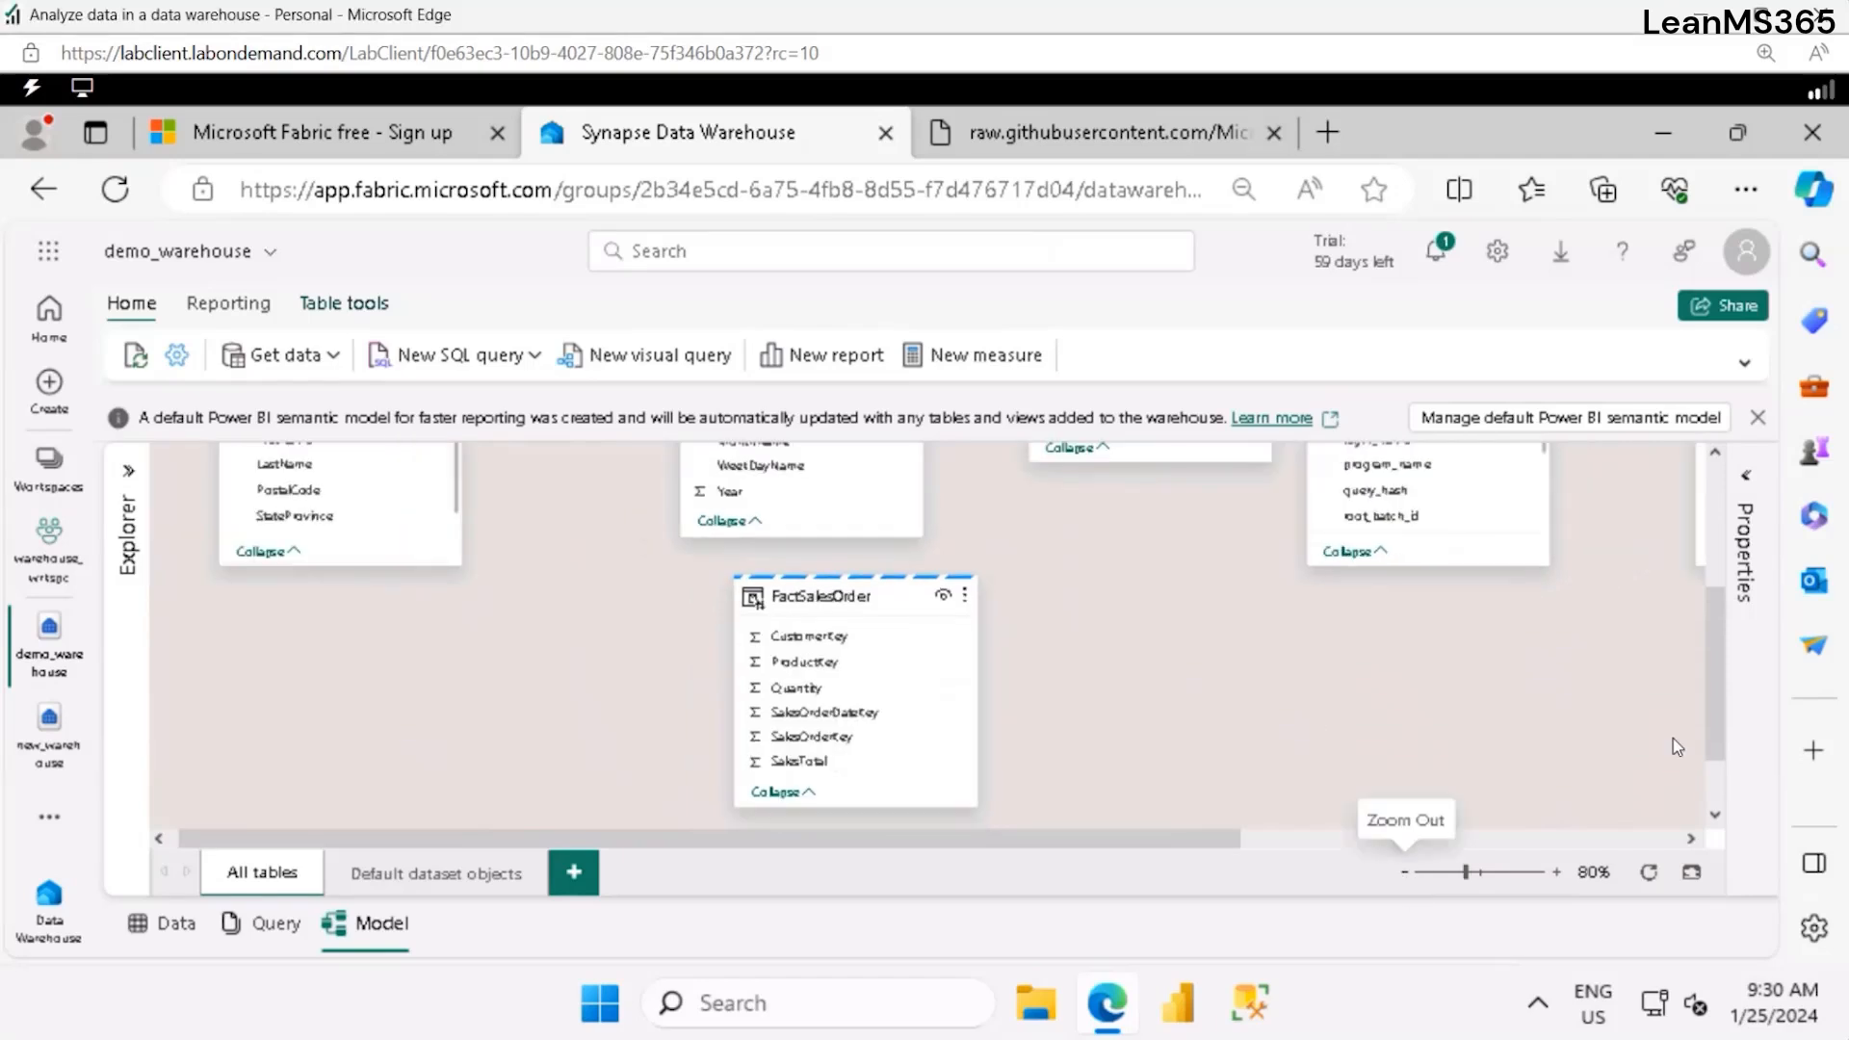
drag(1710, 667, 1724, 556)
scroll(700, 604, down, 3)
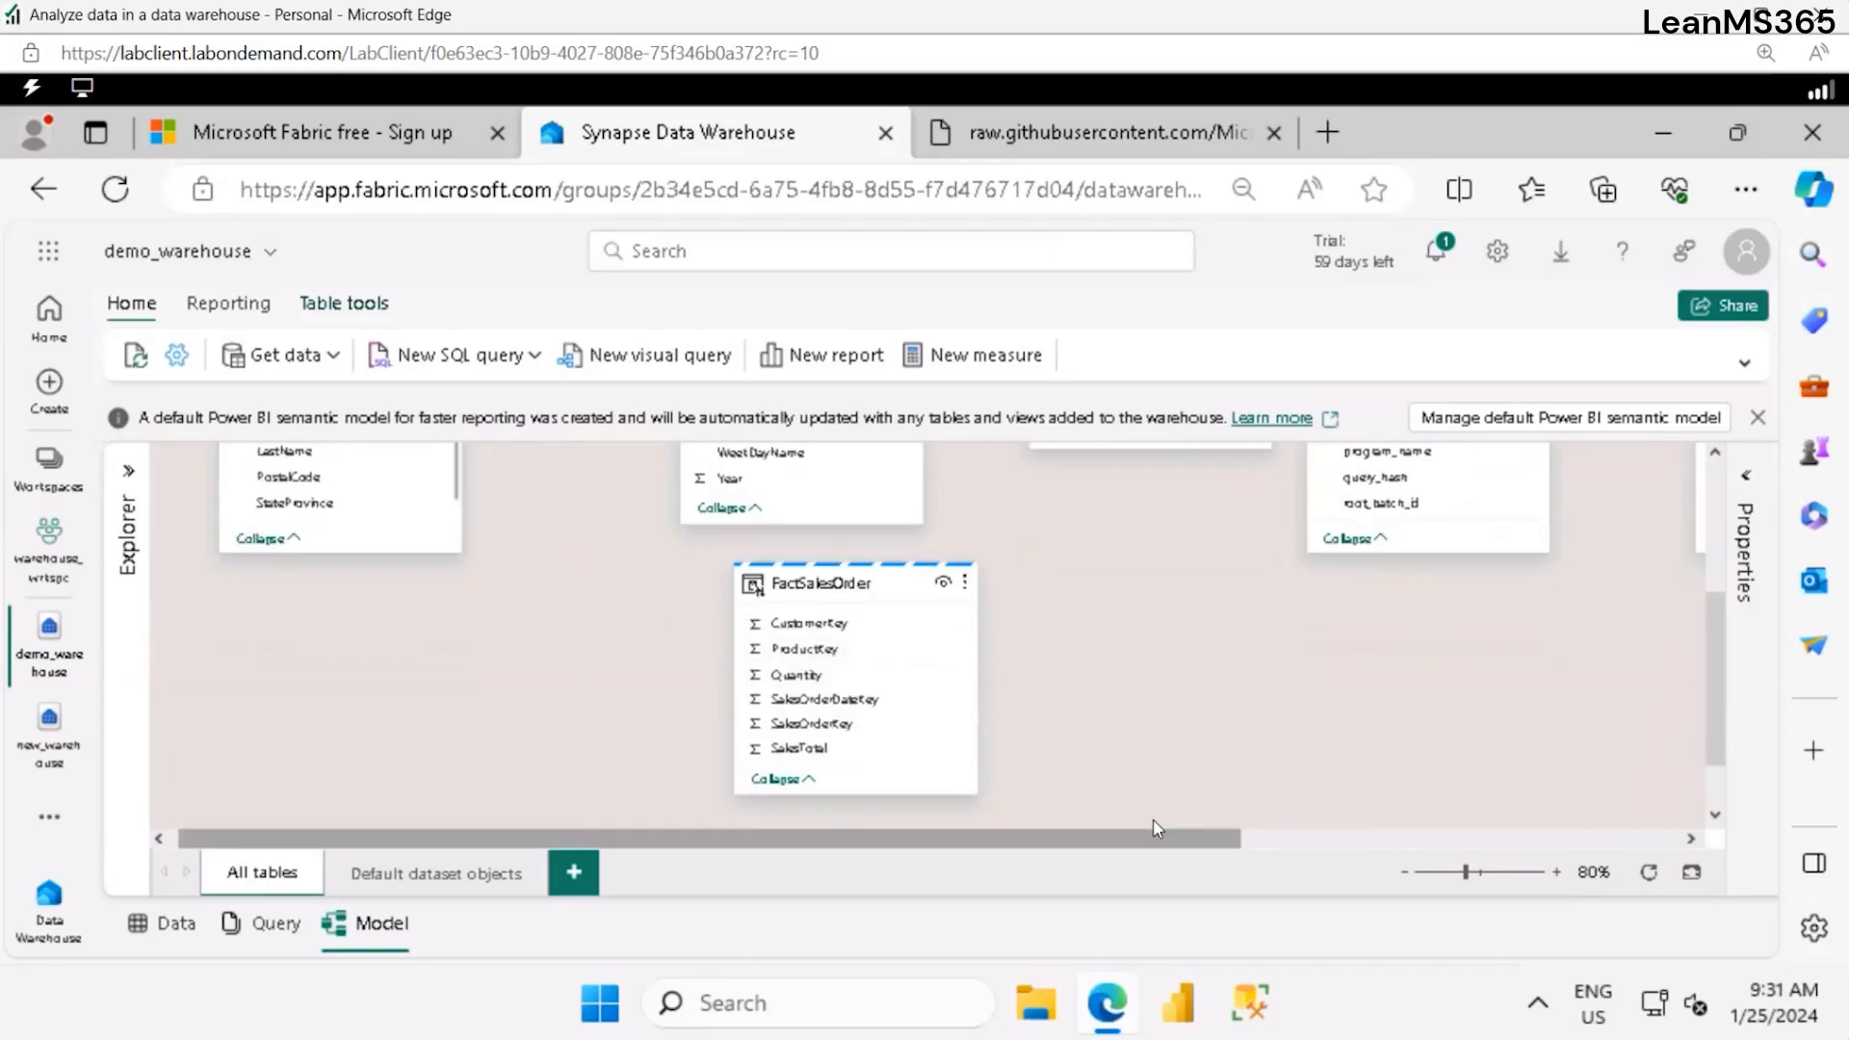
key(ctrl+minus)
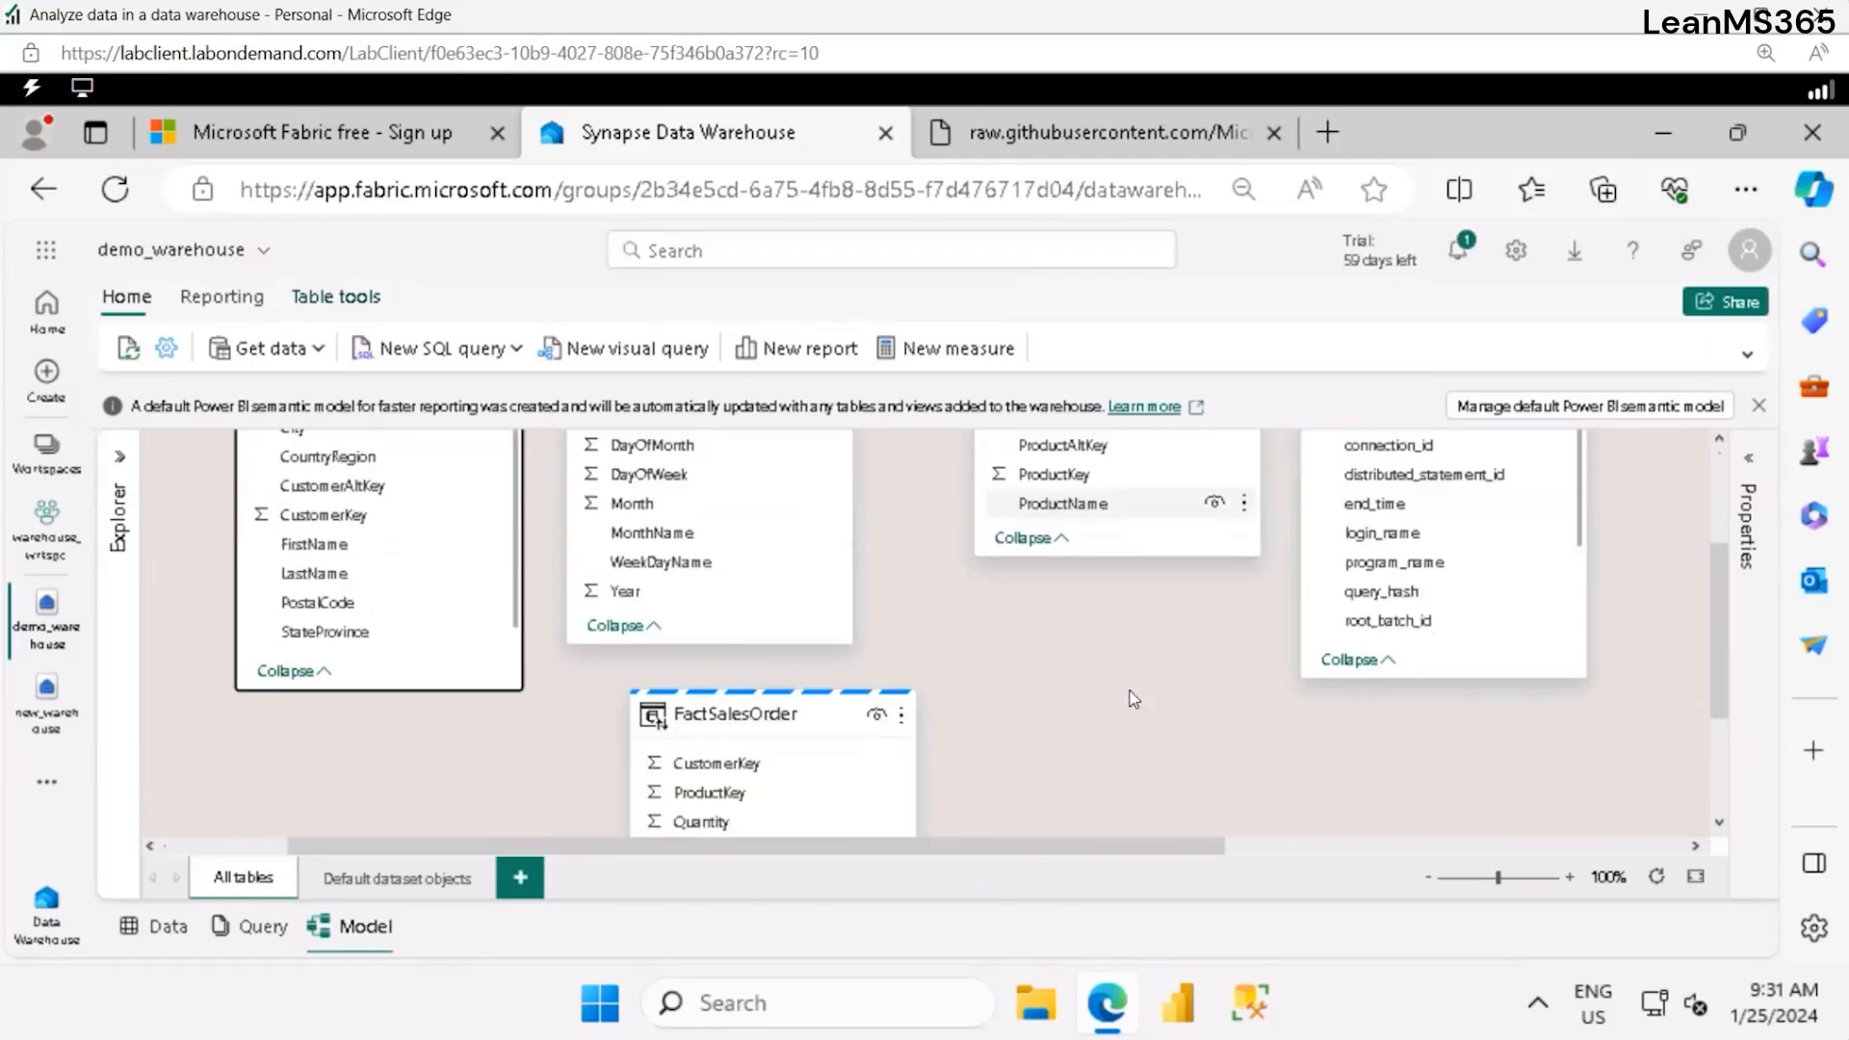
click(711, 798)
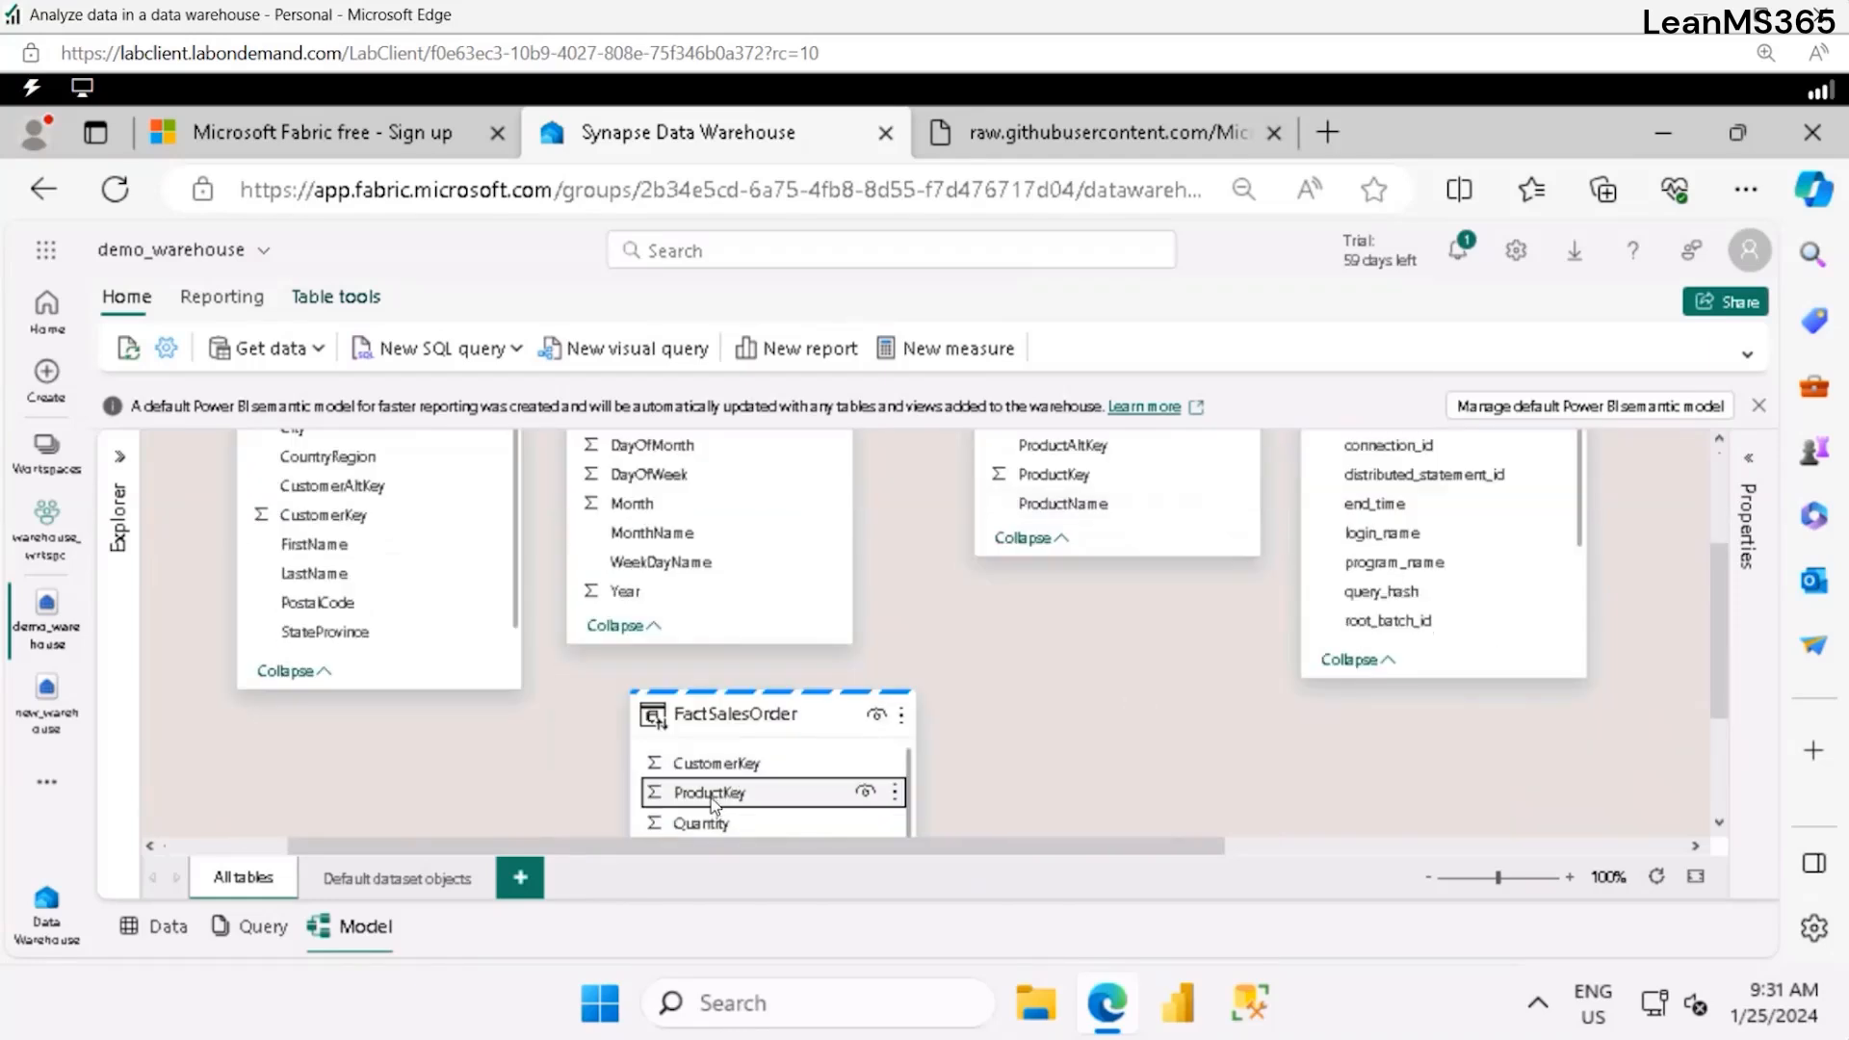
drag(712, 804, 1062, 487)
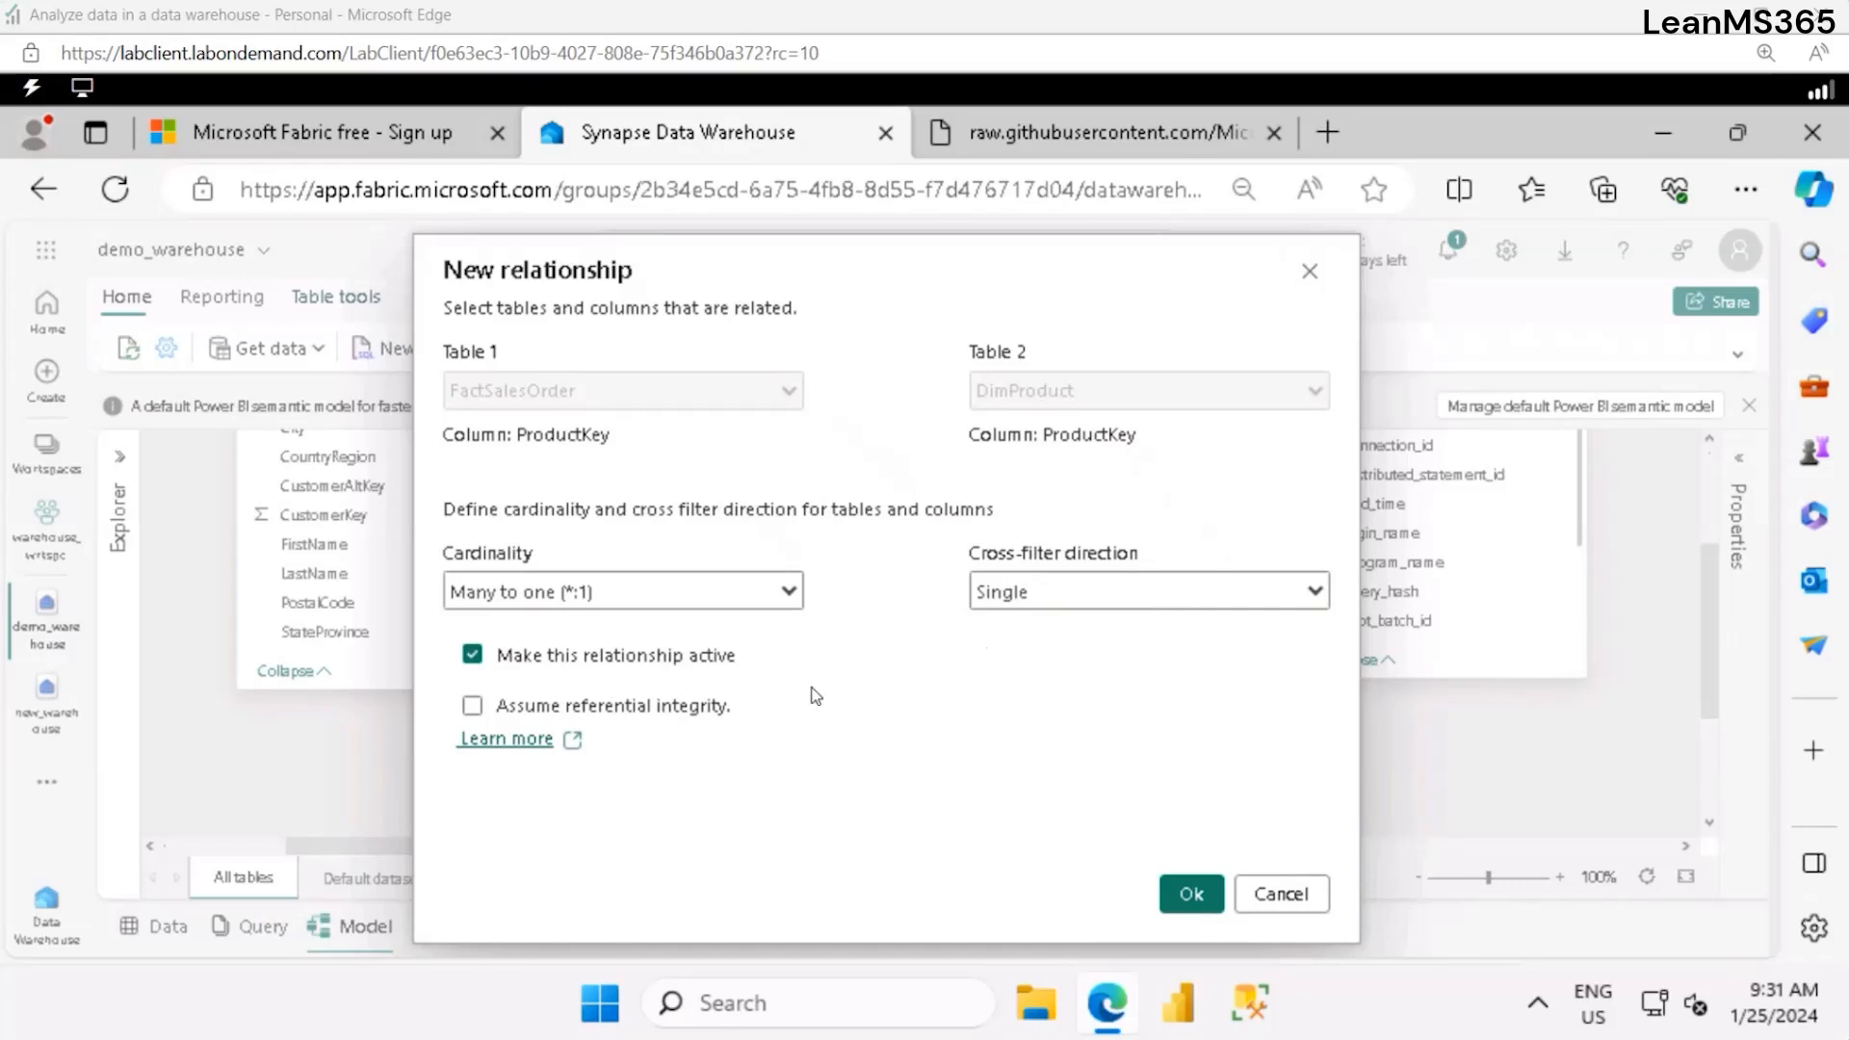
click(1192, 895)
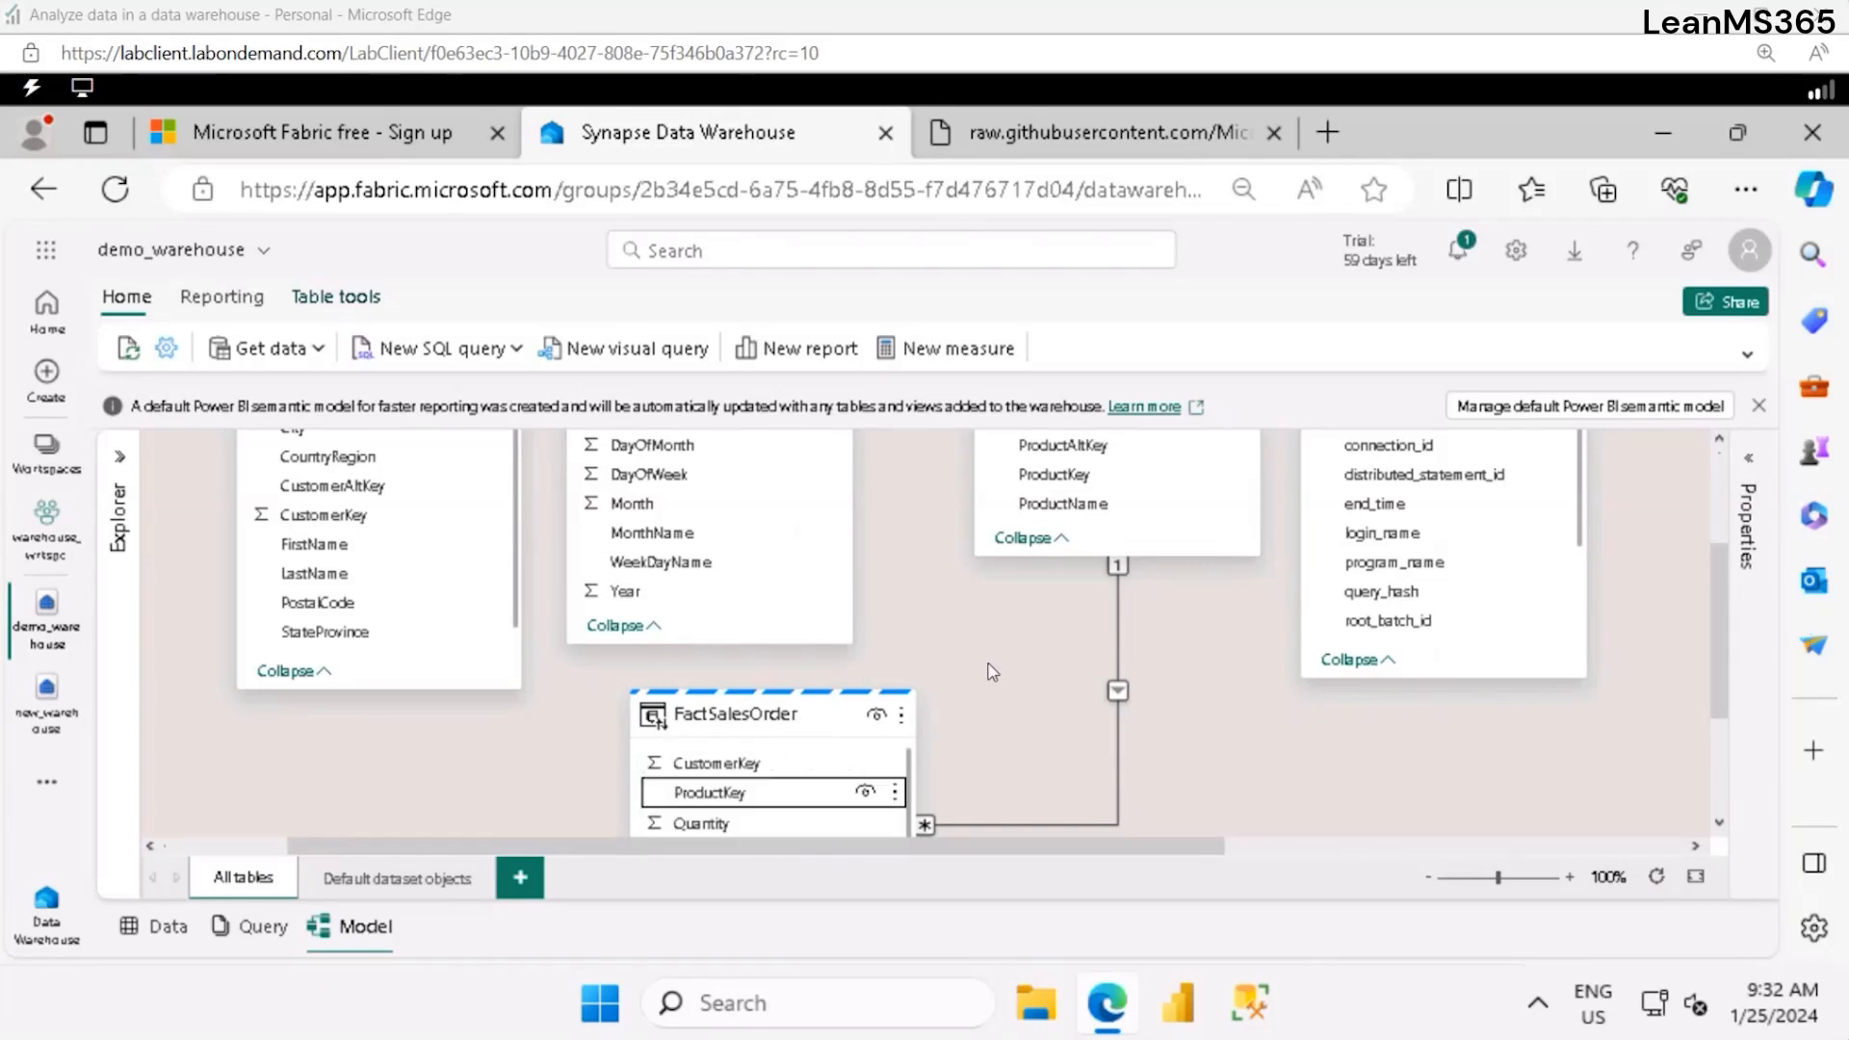
Step: Create an active many-to-one relationship from CustomerKey in FactSalesOrder to CustomerKey in DimCustomer, with single cross-filter direction
scroll(993, 672, down, 1)
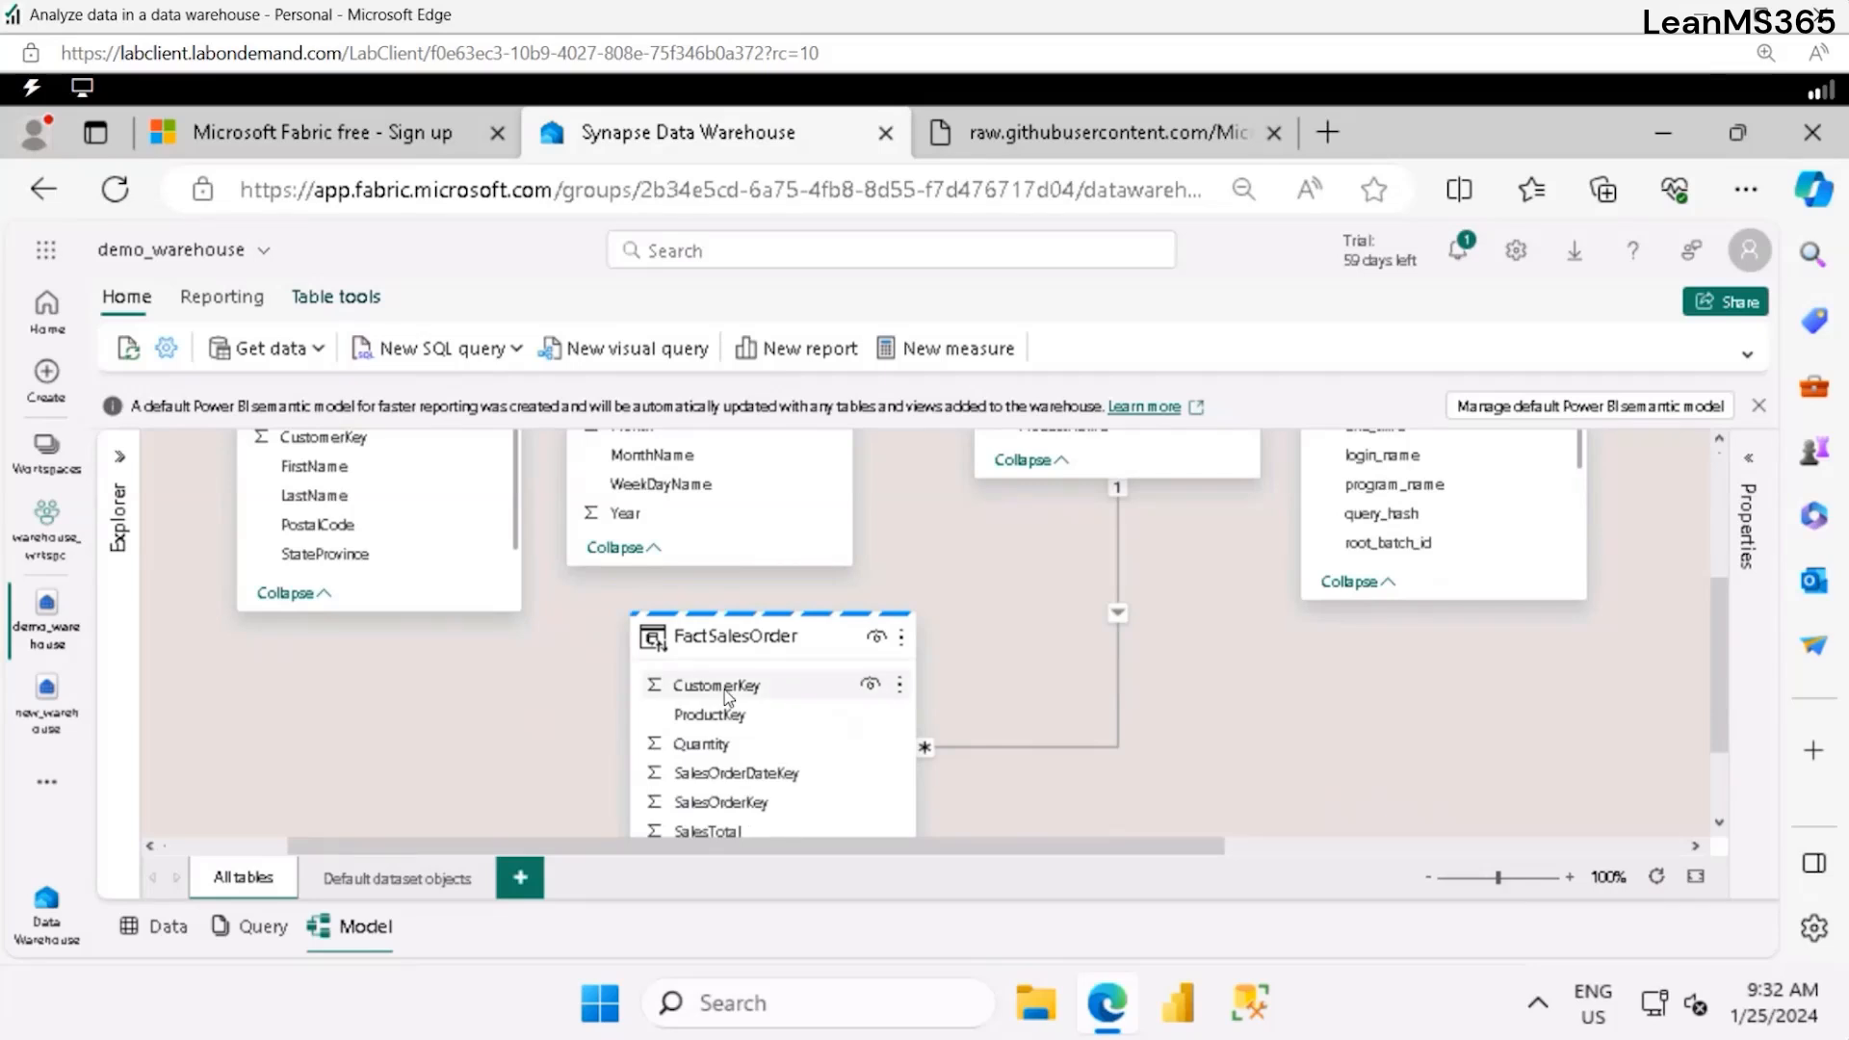
drag(724, 690, 315, 439)
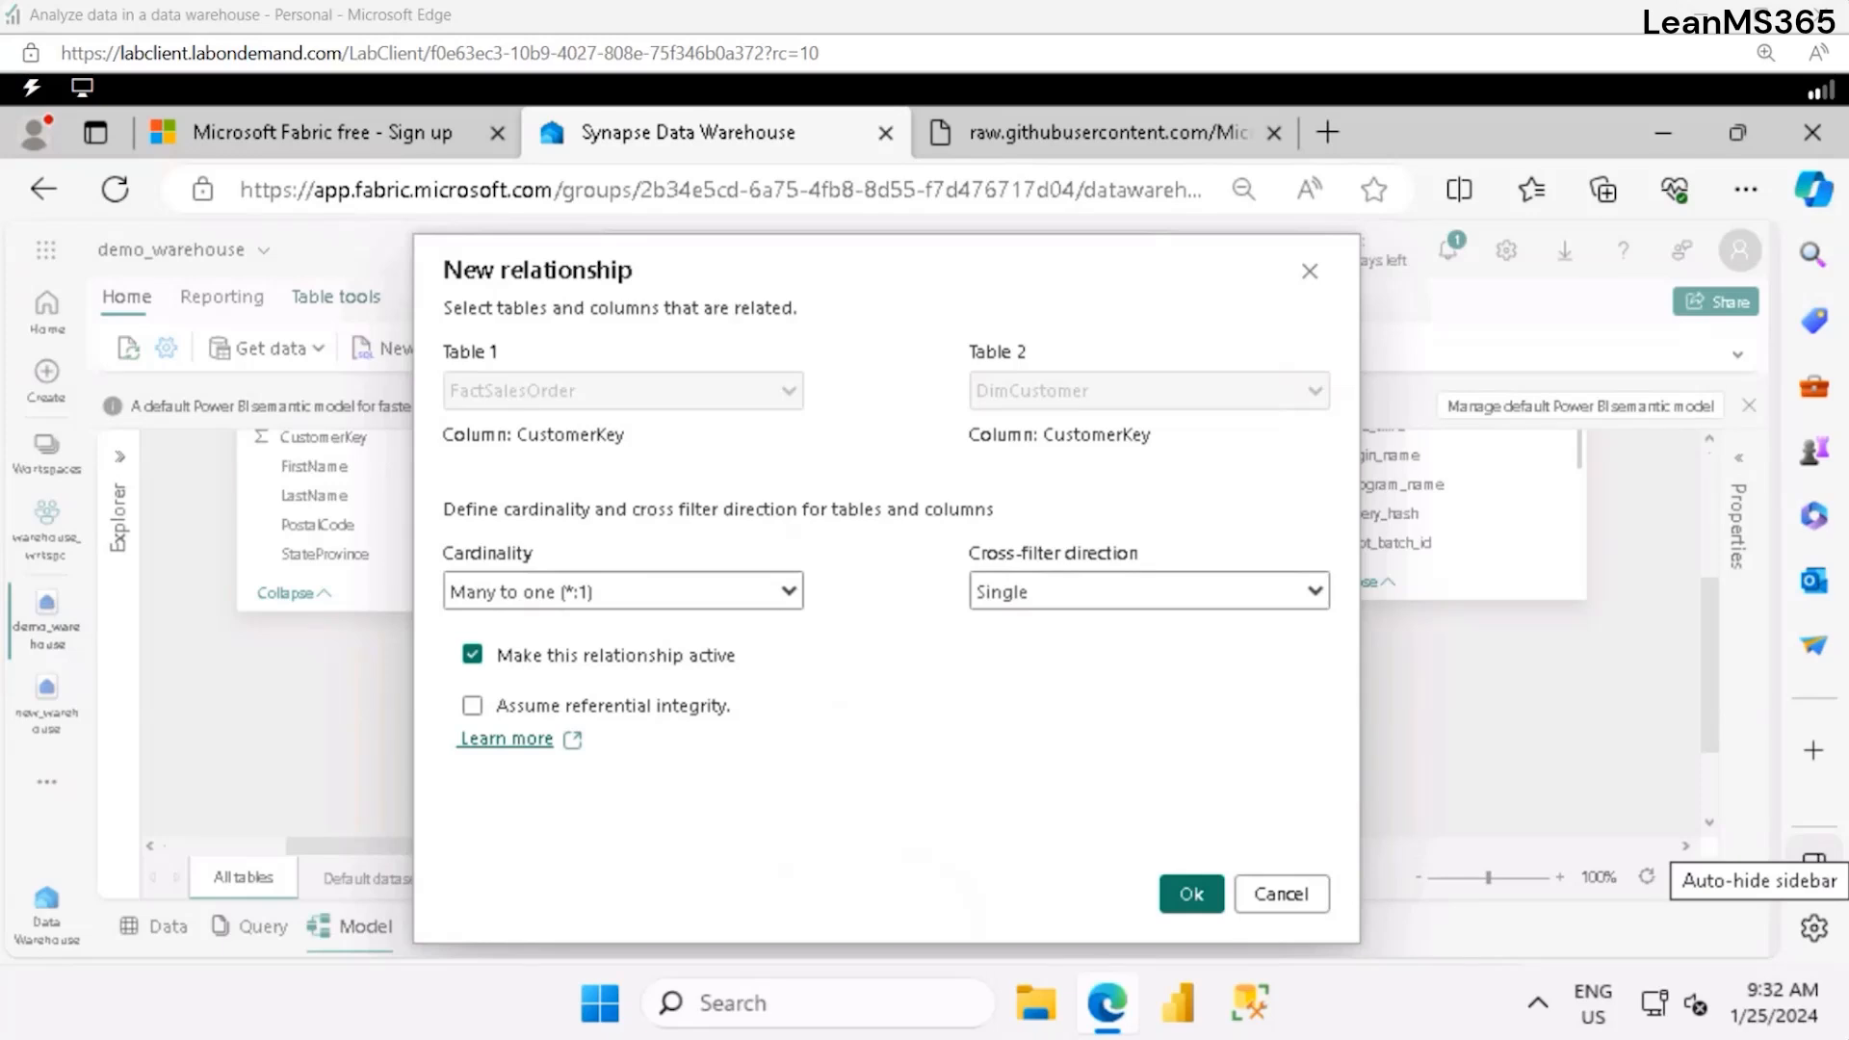
click(1210, 905)
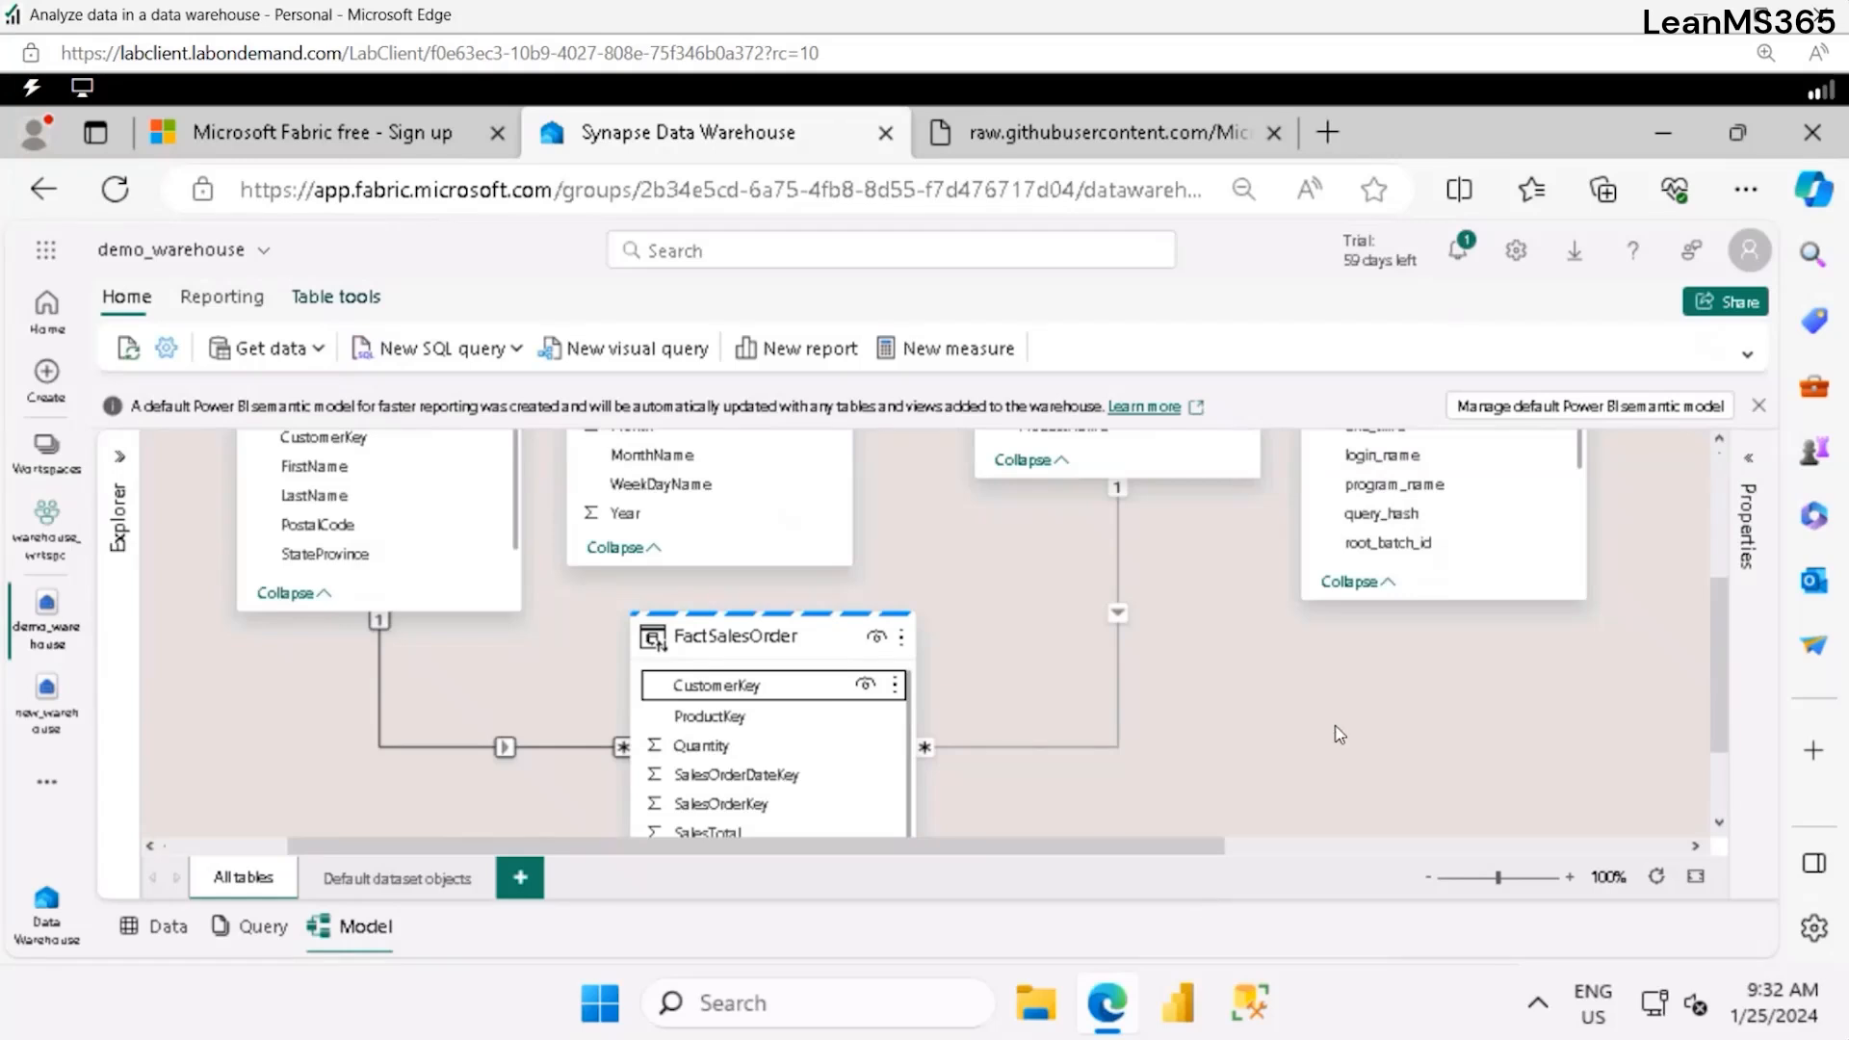
Step: Try to relate SalesOrderDateKey in FactSalesOrder to DateKey in the DimDate table
drag(1721, 616, 1713, 518)
drag(1713, 523, 1707, 684)
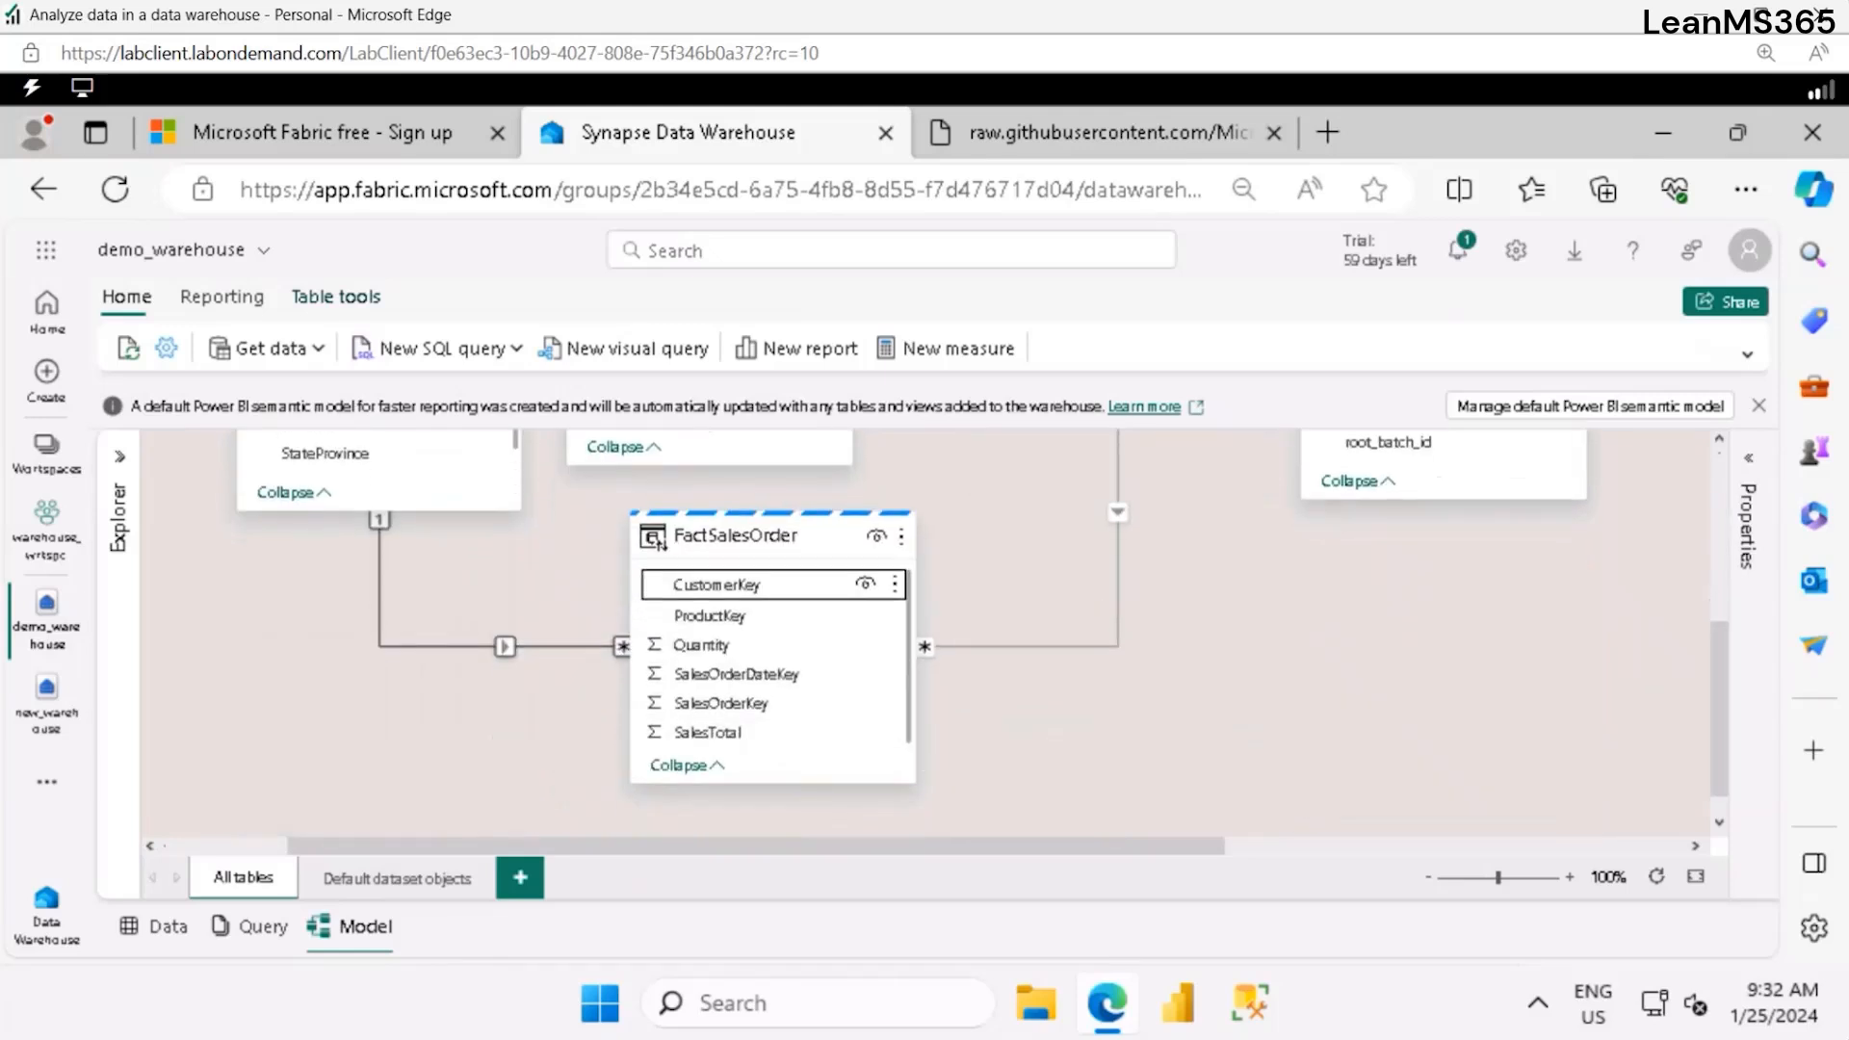
click(1160, 1038)
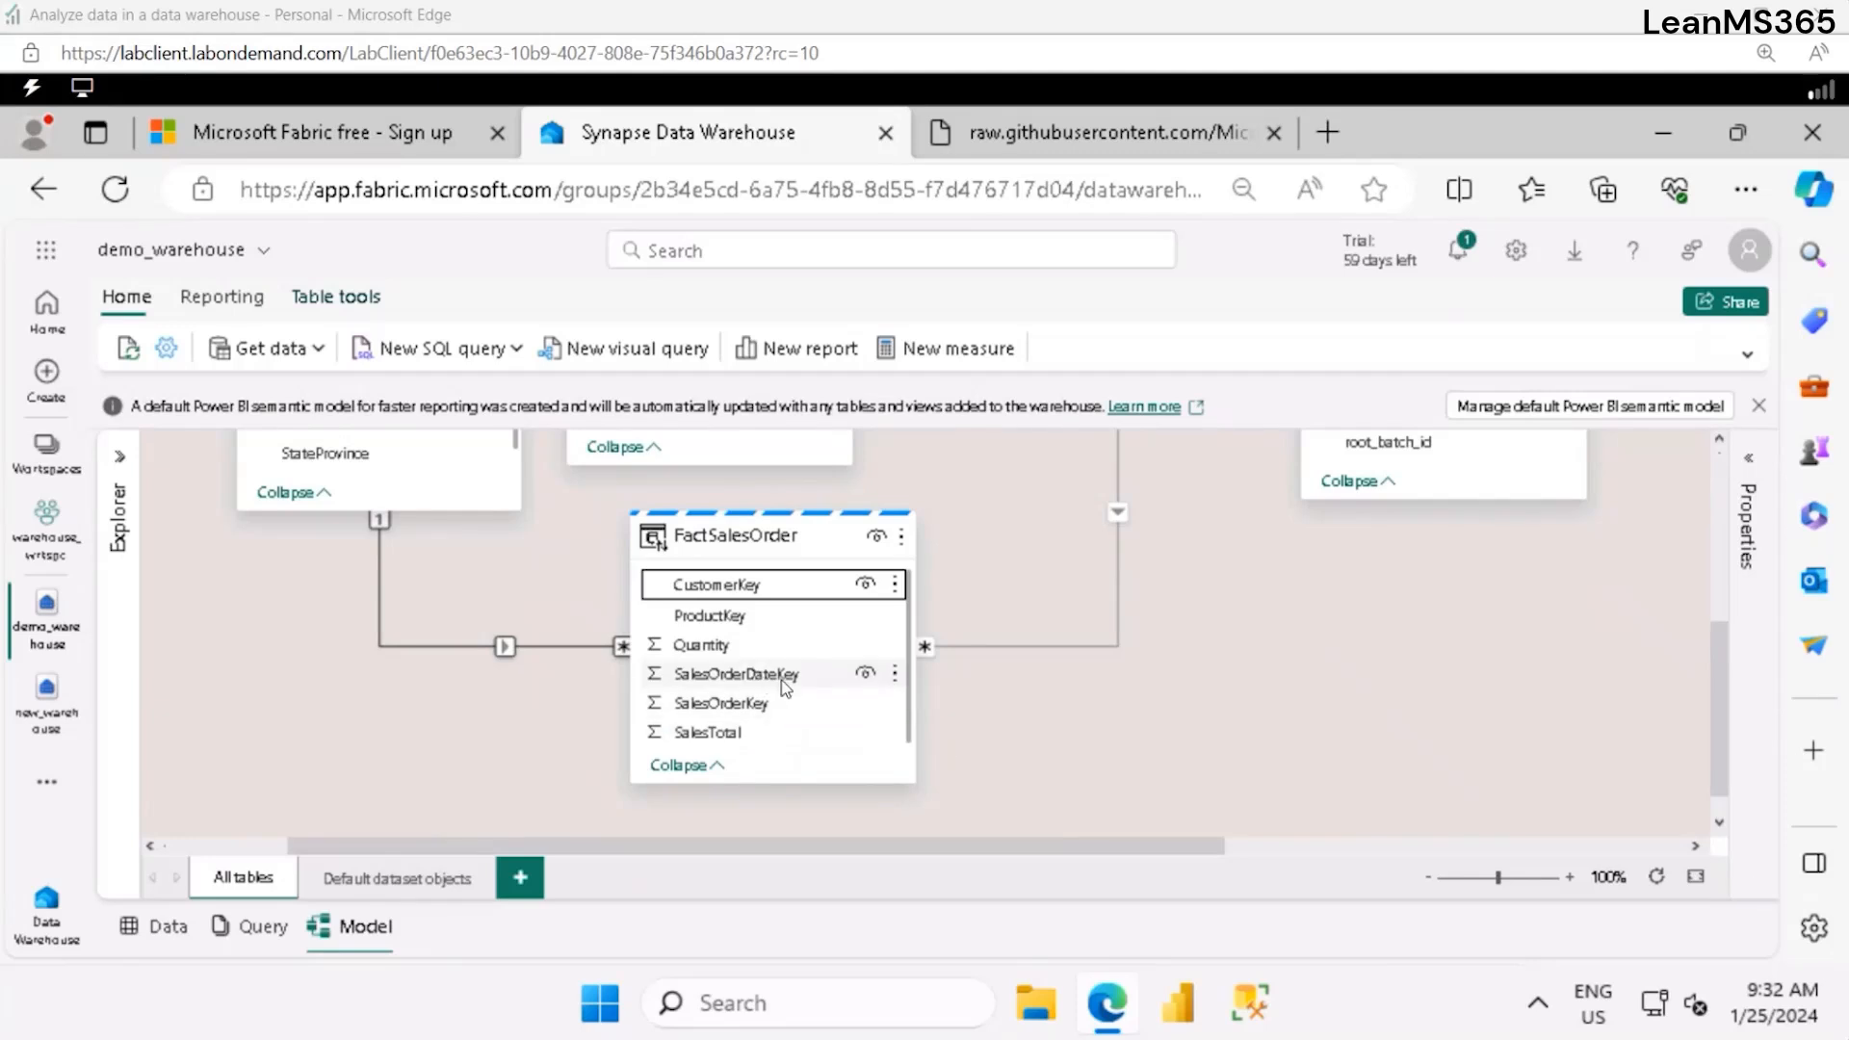
scroll(1290, 691, up, 3)
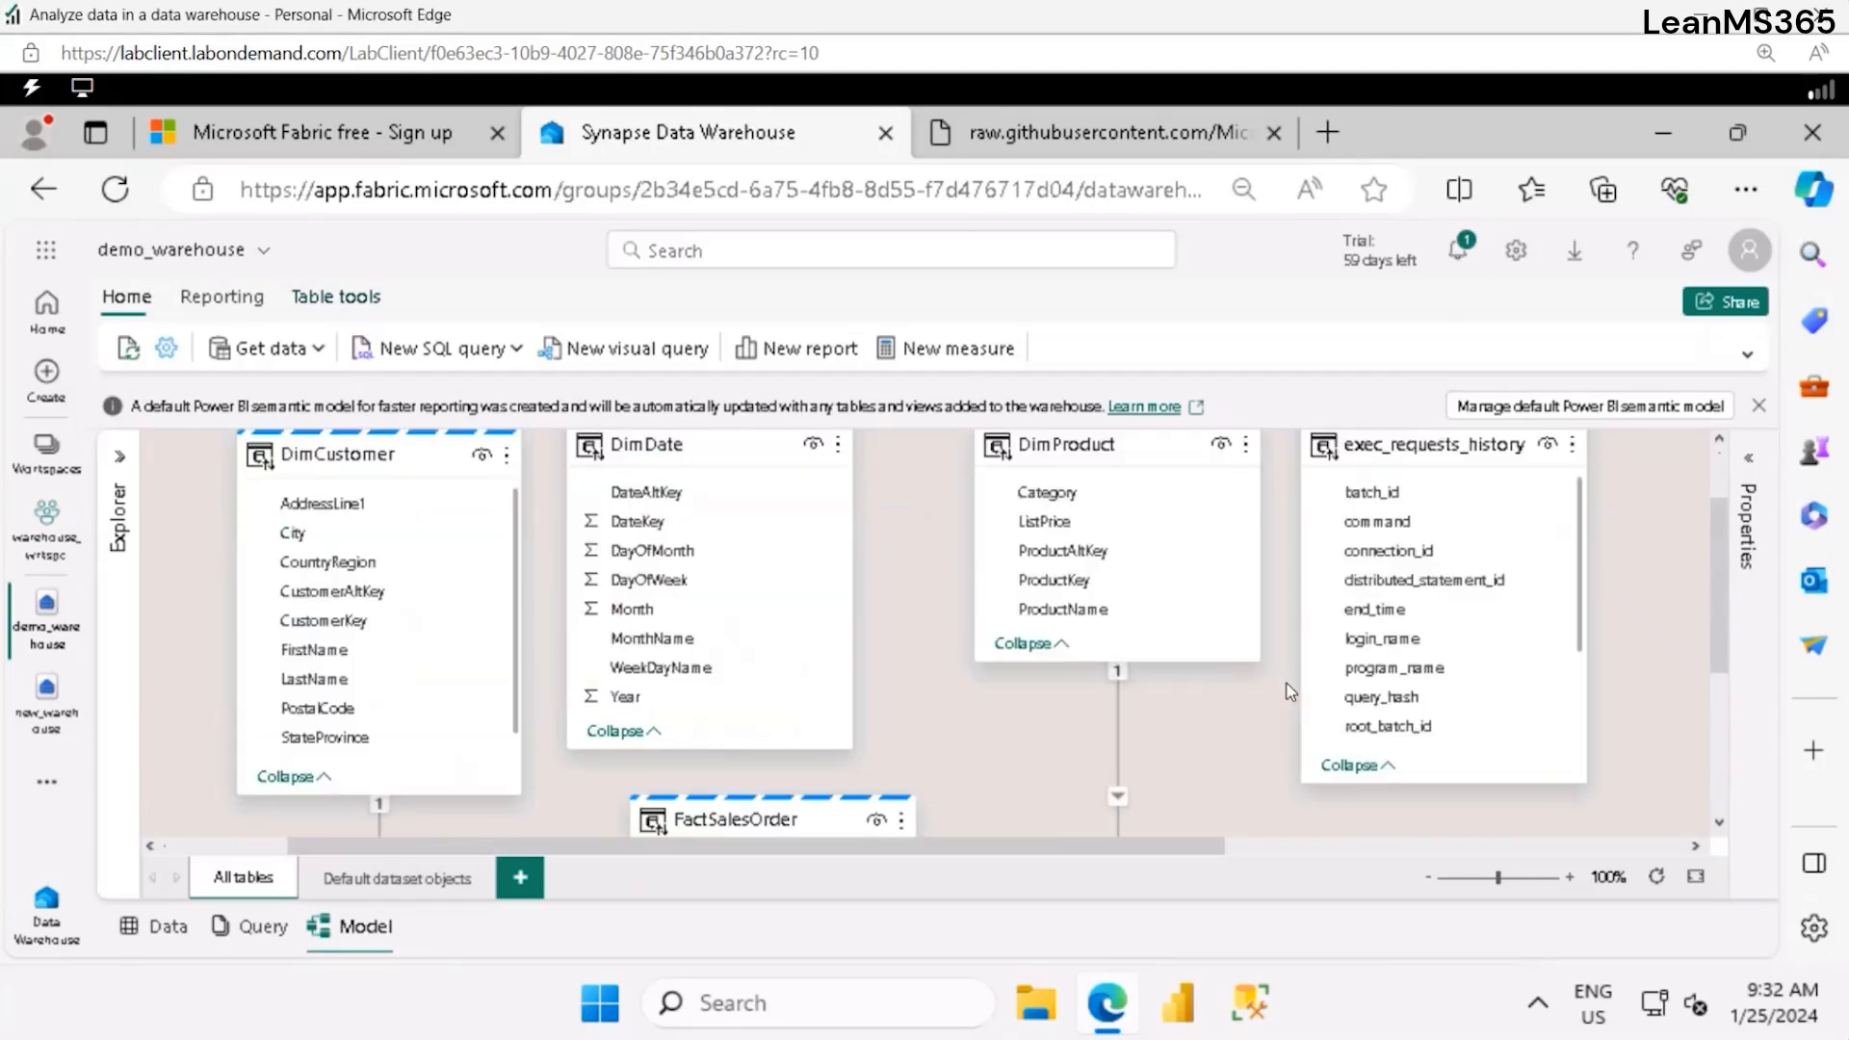
scroll(1291, 691, down, 1)
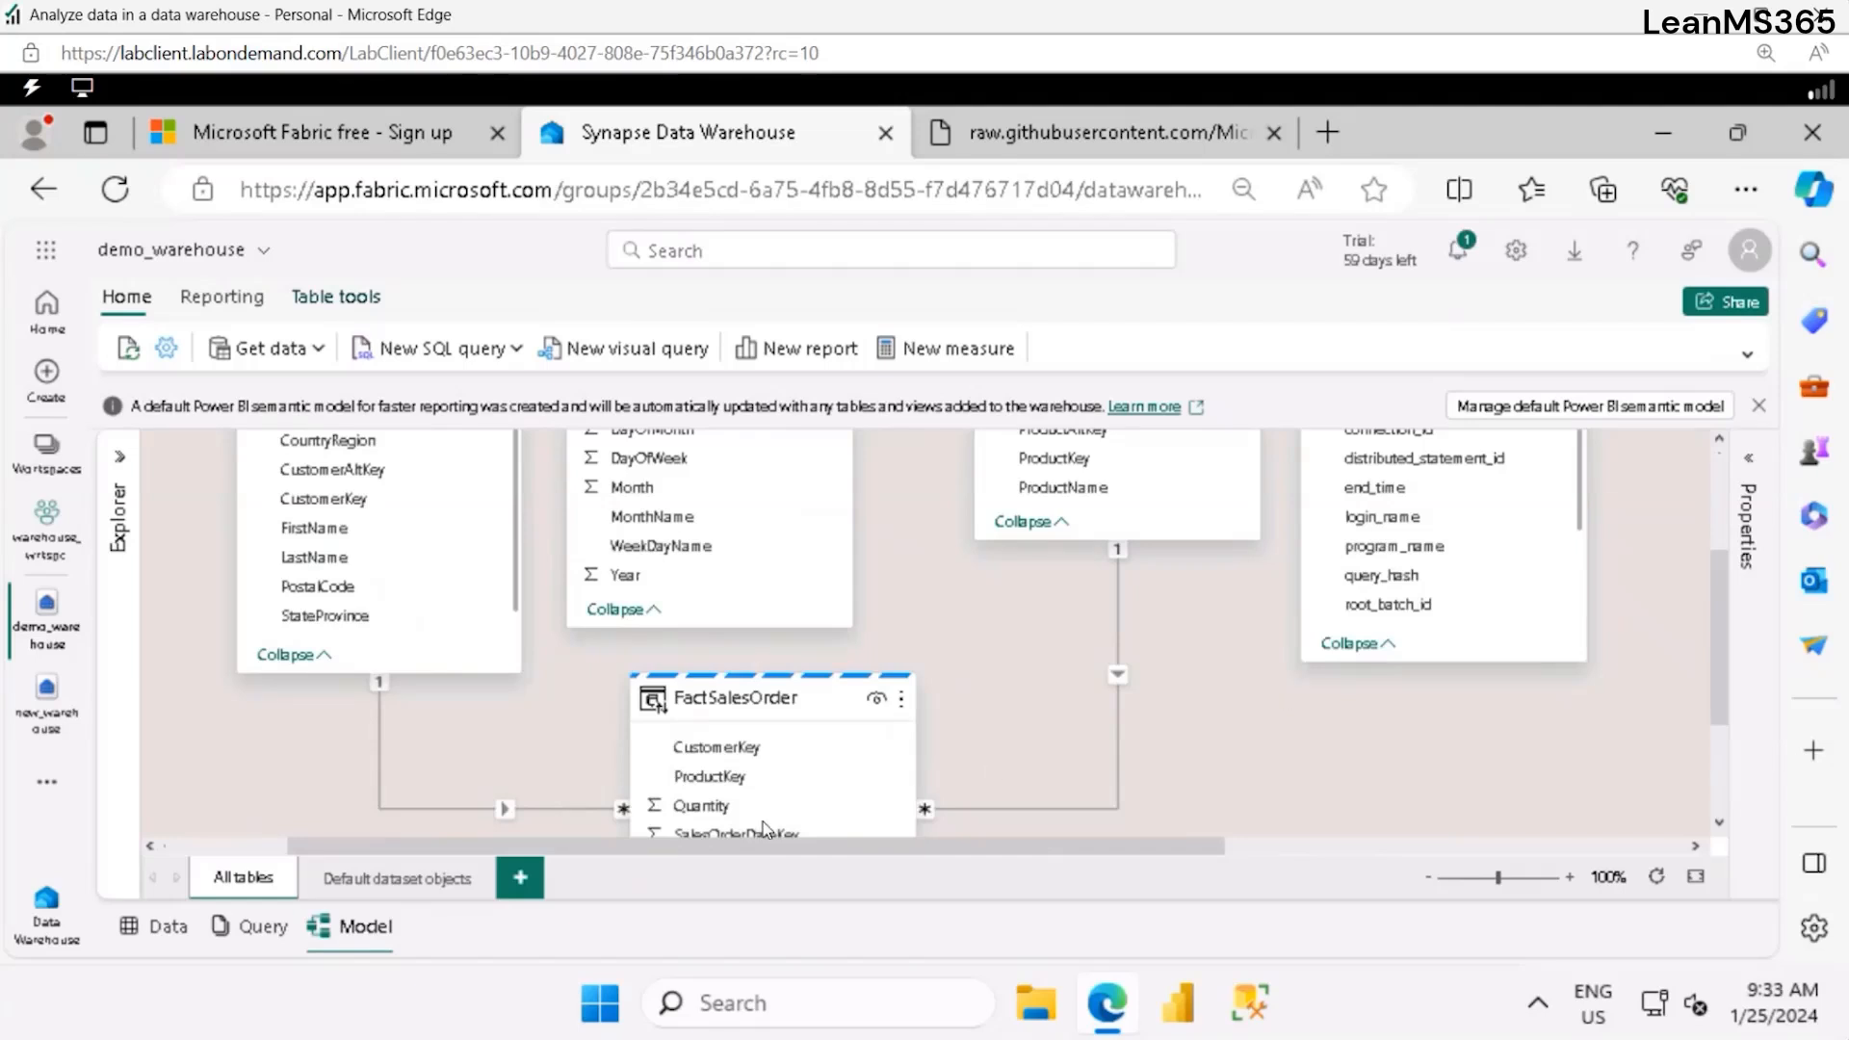
drag(754, 838, 747, 627)
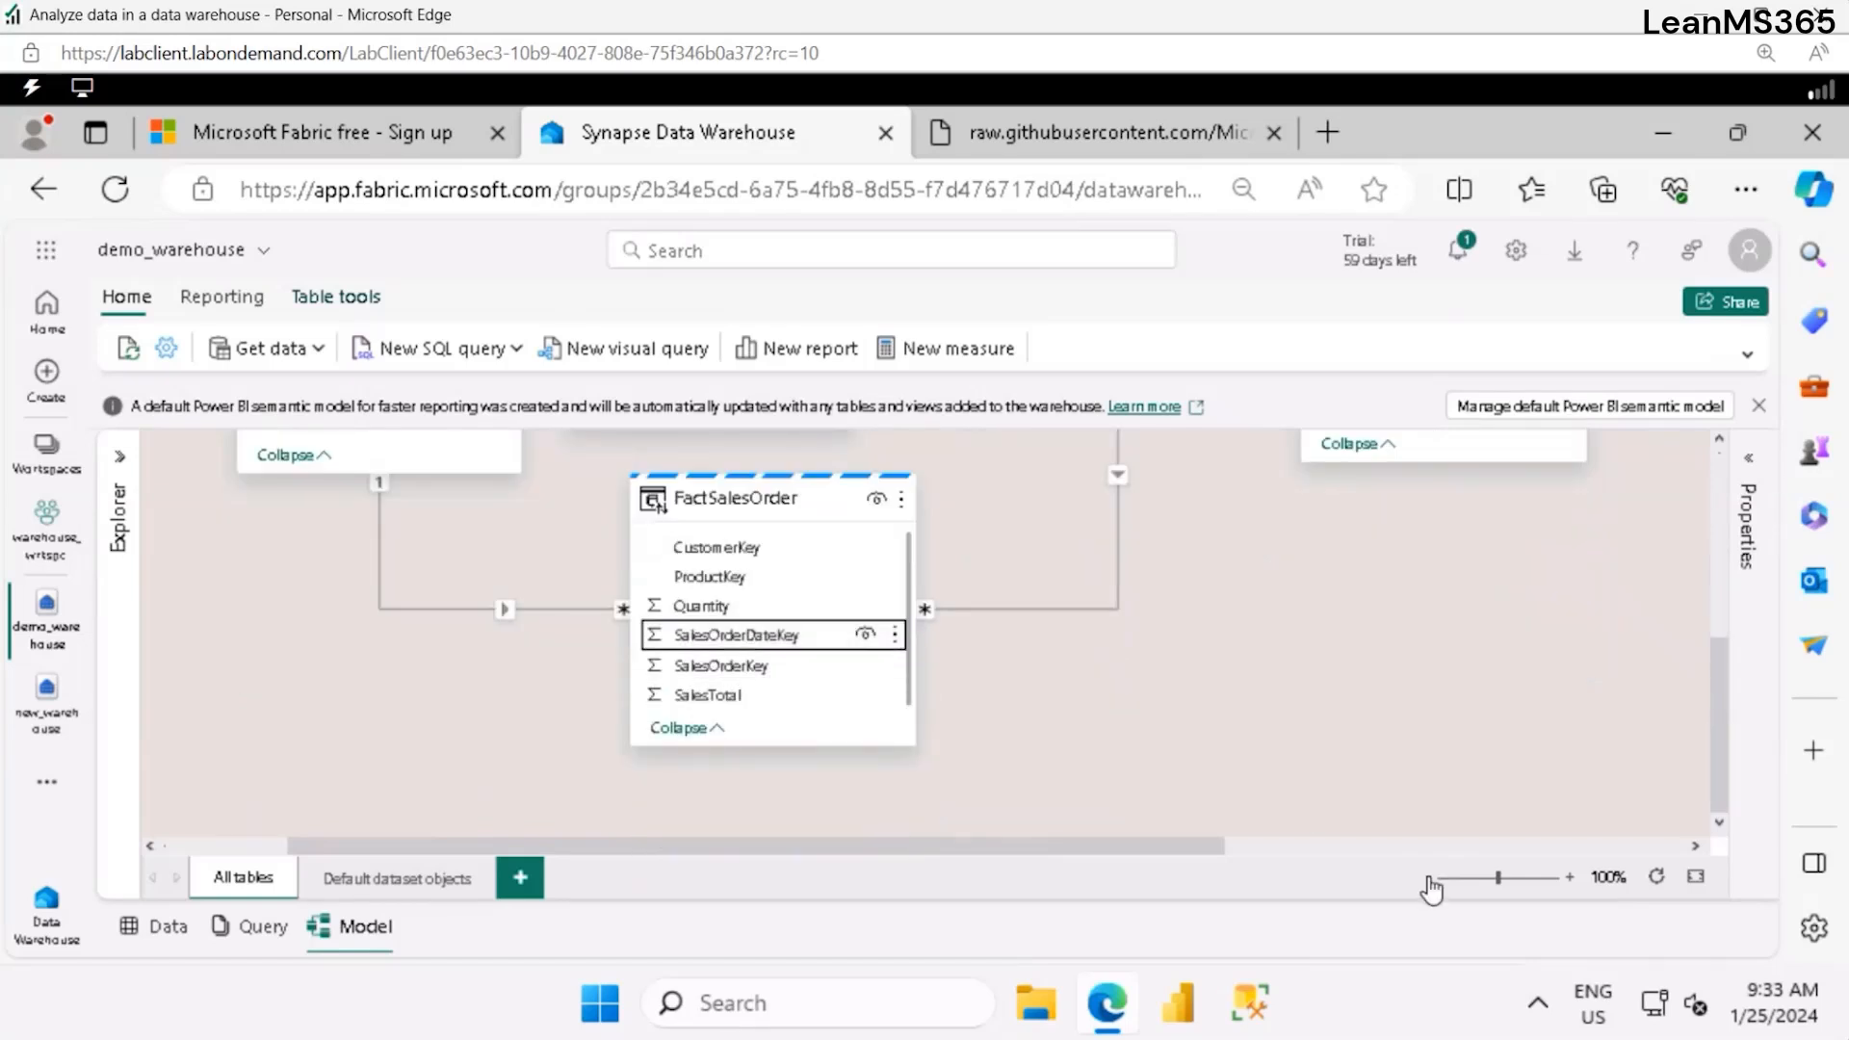
Step: Align FactSalesOrder directly beneath DimDate and create an active many-to-one relationship from its SalesOrderDateKey to DimDate's DateKey, with single cross-filter direction
click(1429, 878)
drag(1718, 634, 1724, 572)
scroll(1248, 724, up, 2)
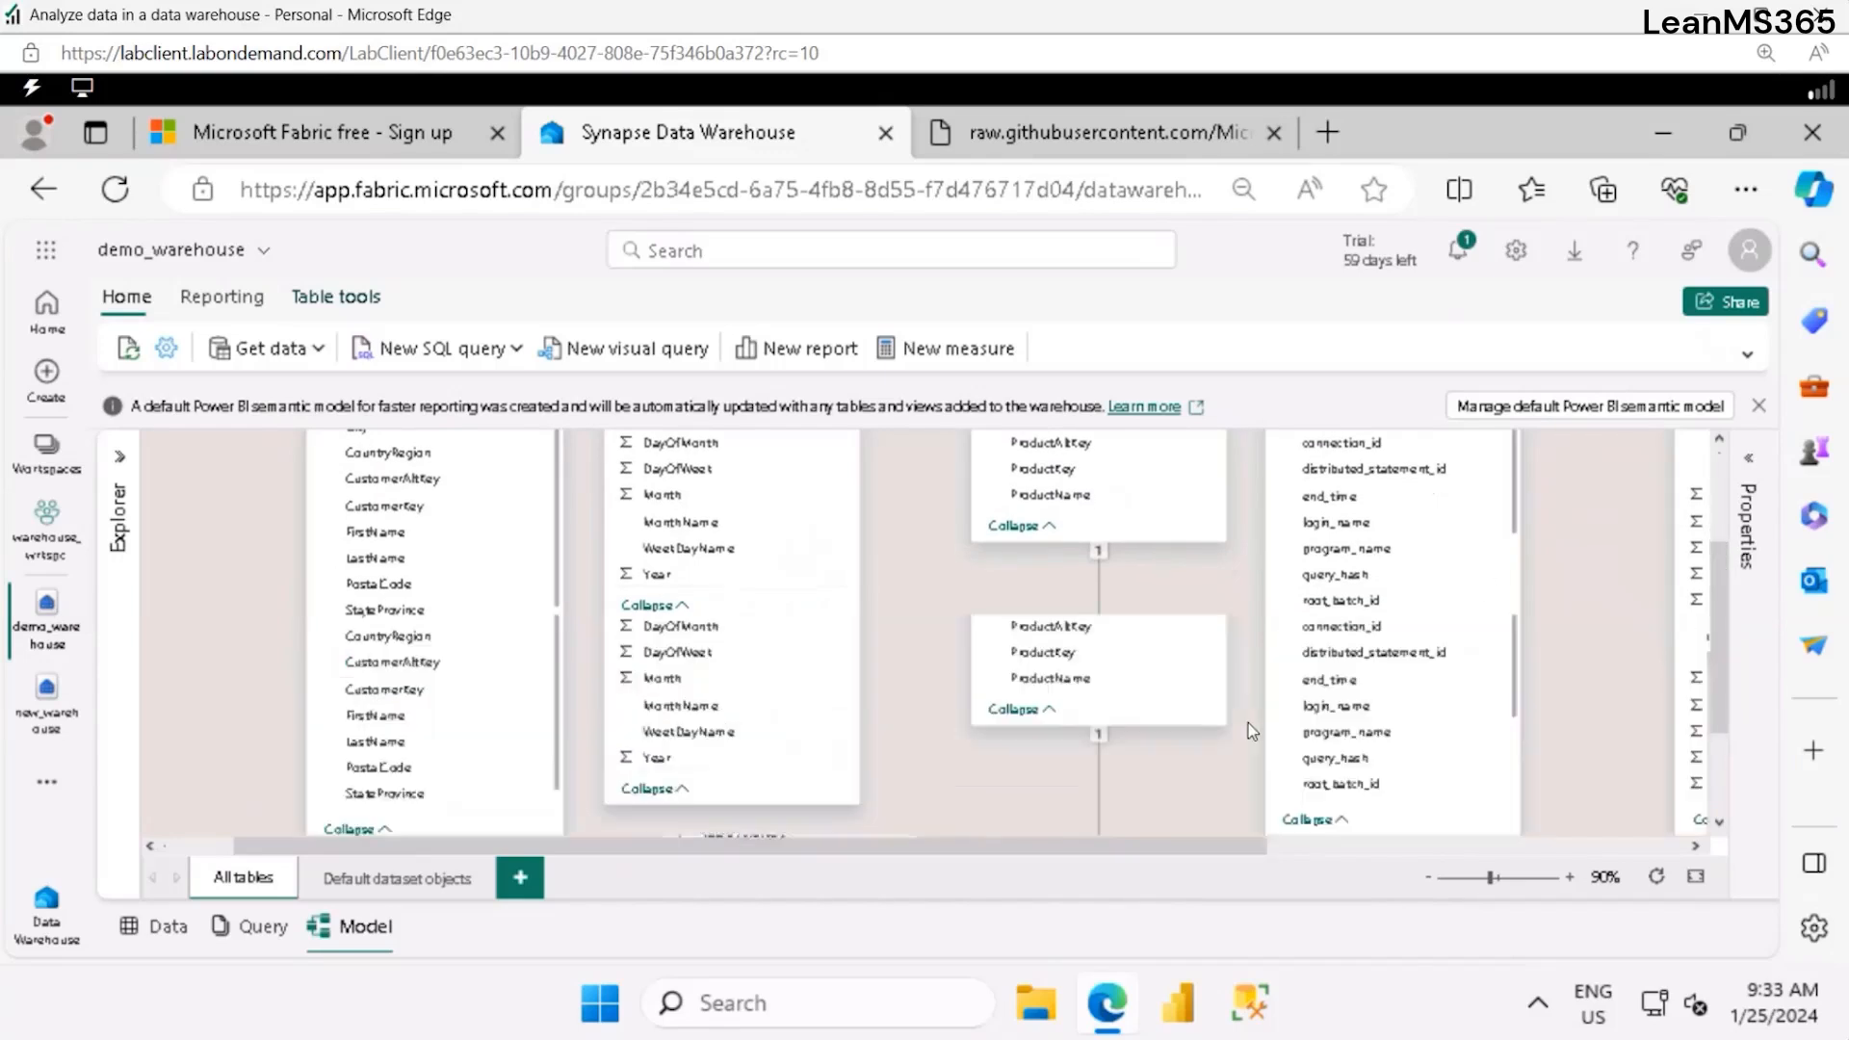
scroll(1017, 680, down, 2)
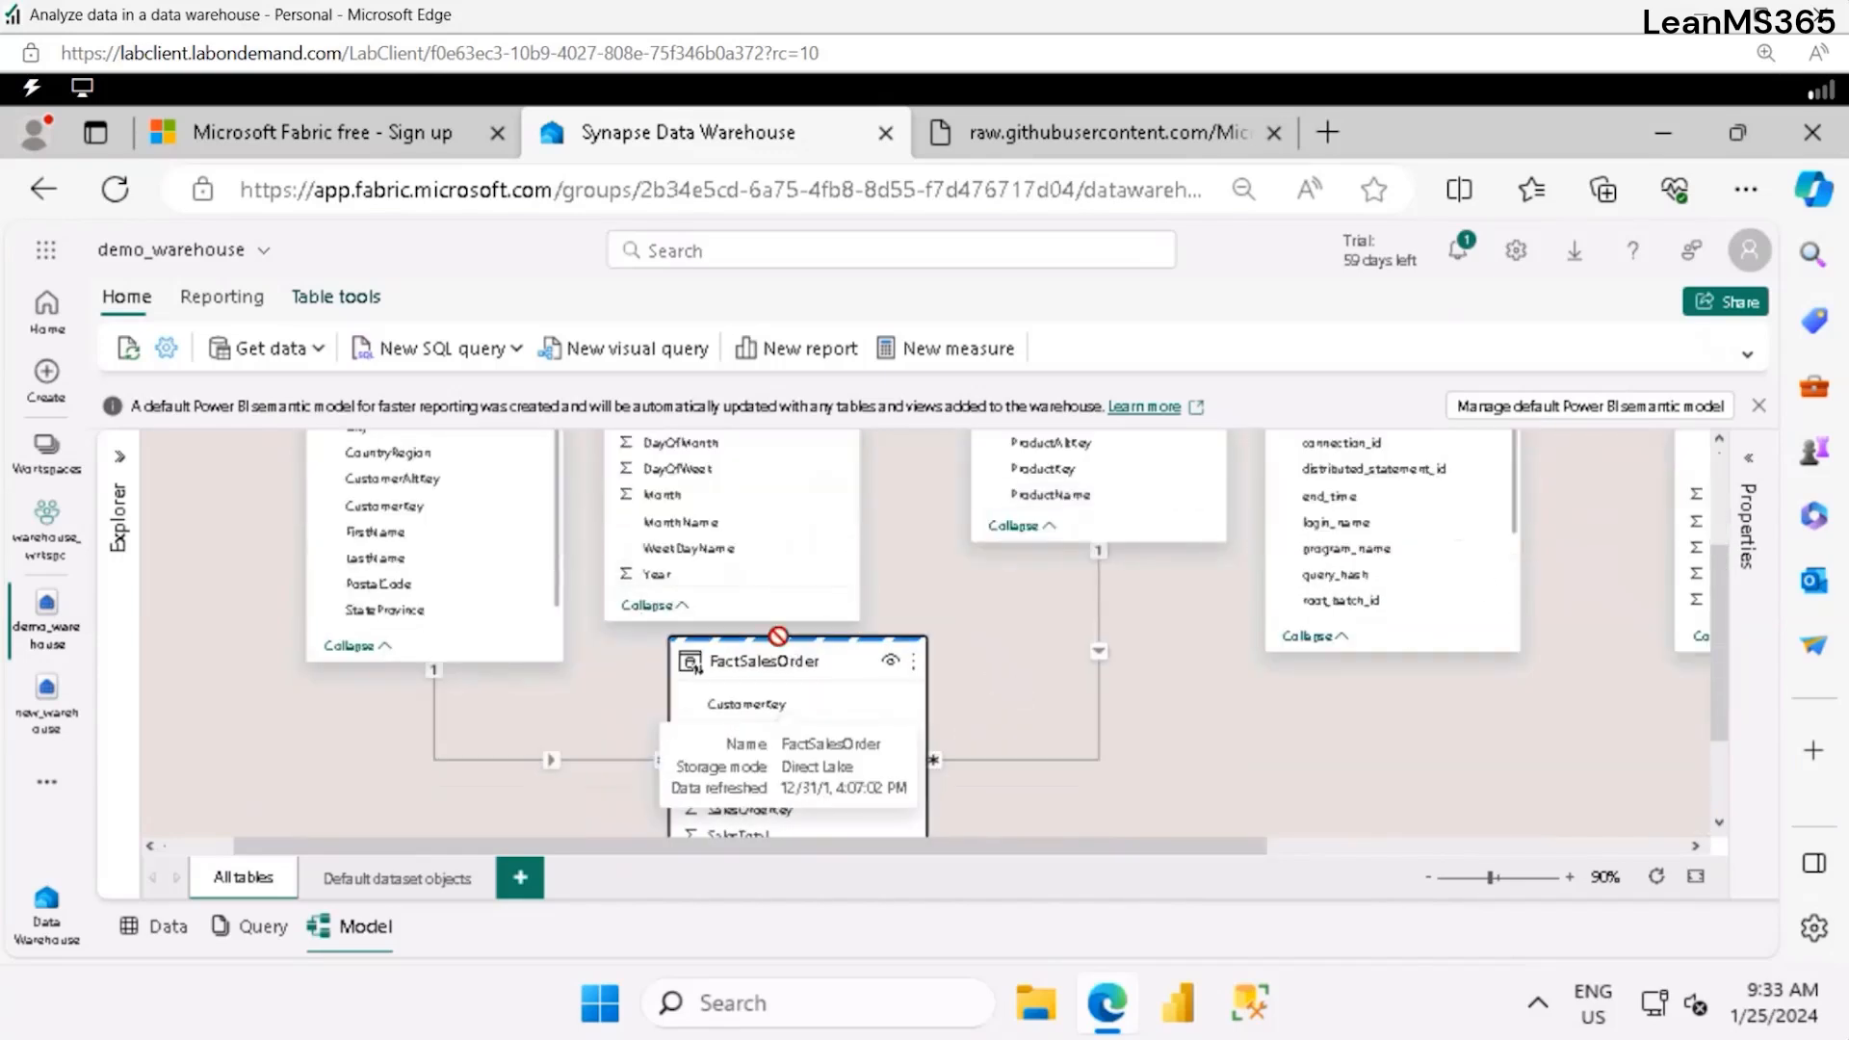
drag(742, 653, 703, 676)
drag(1721, 719, 1724, 696)
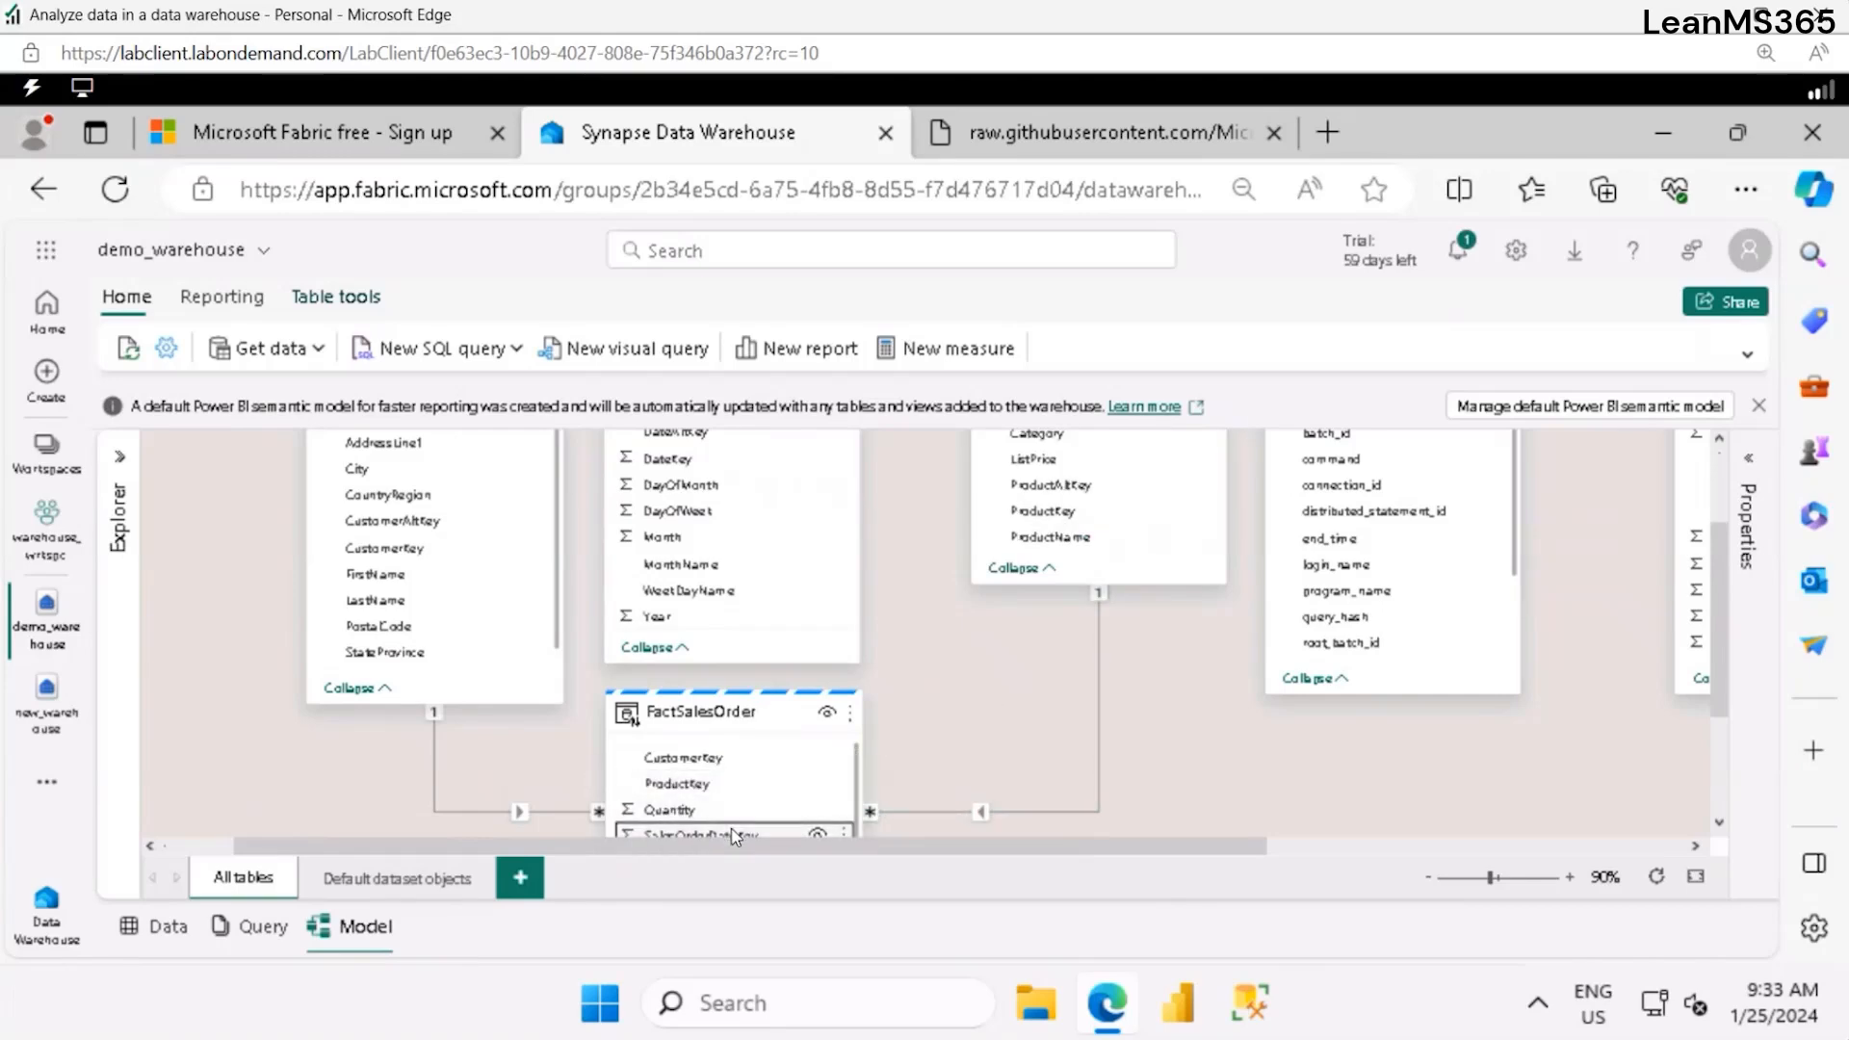
drag(740, 834, 710, 608)
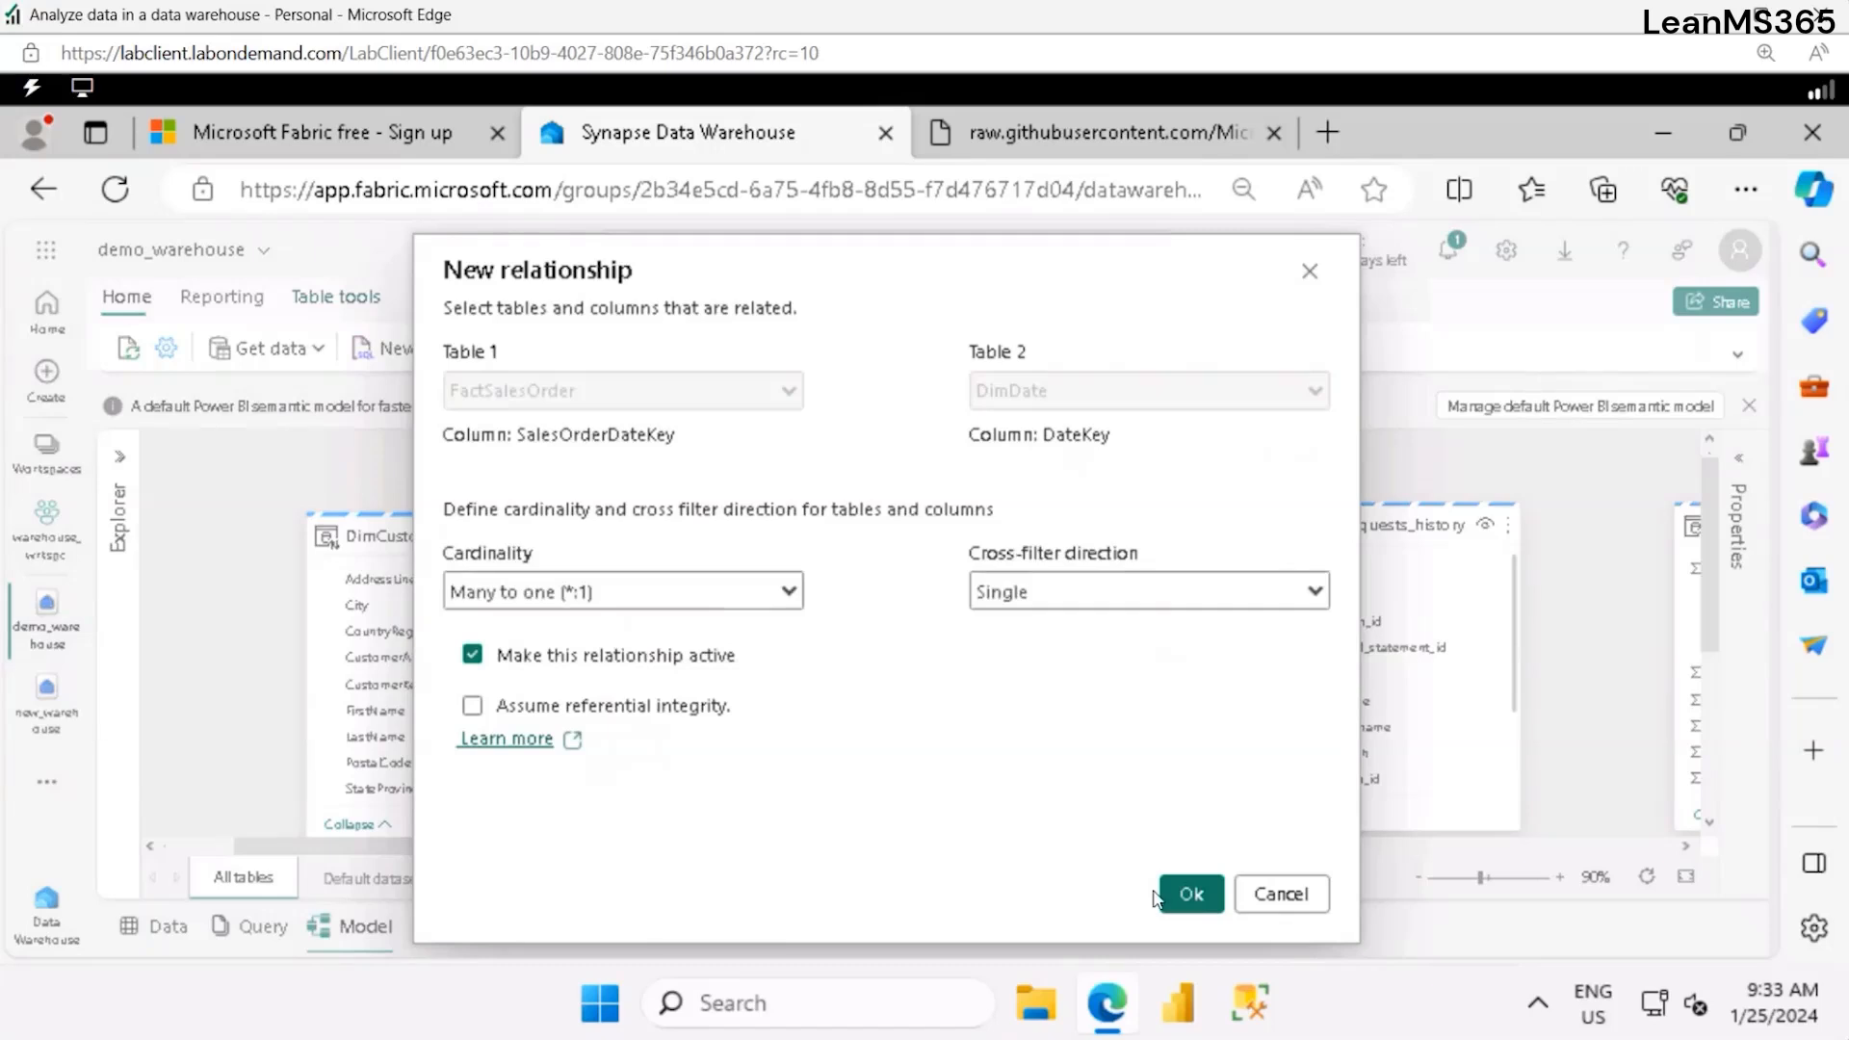
click(1192, 894)
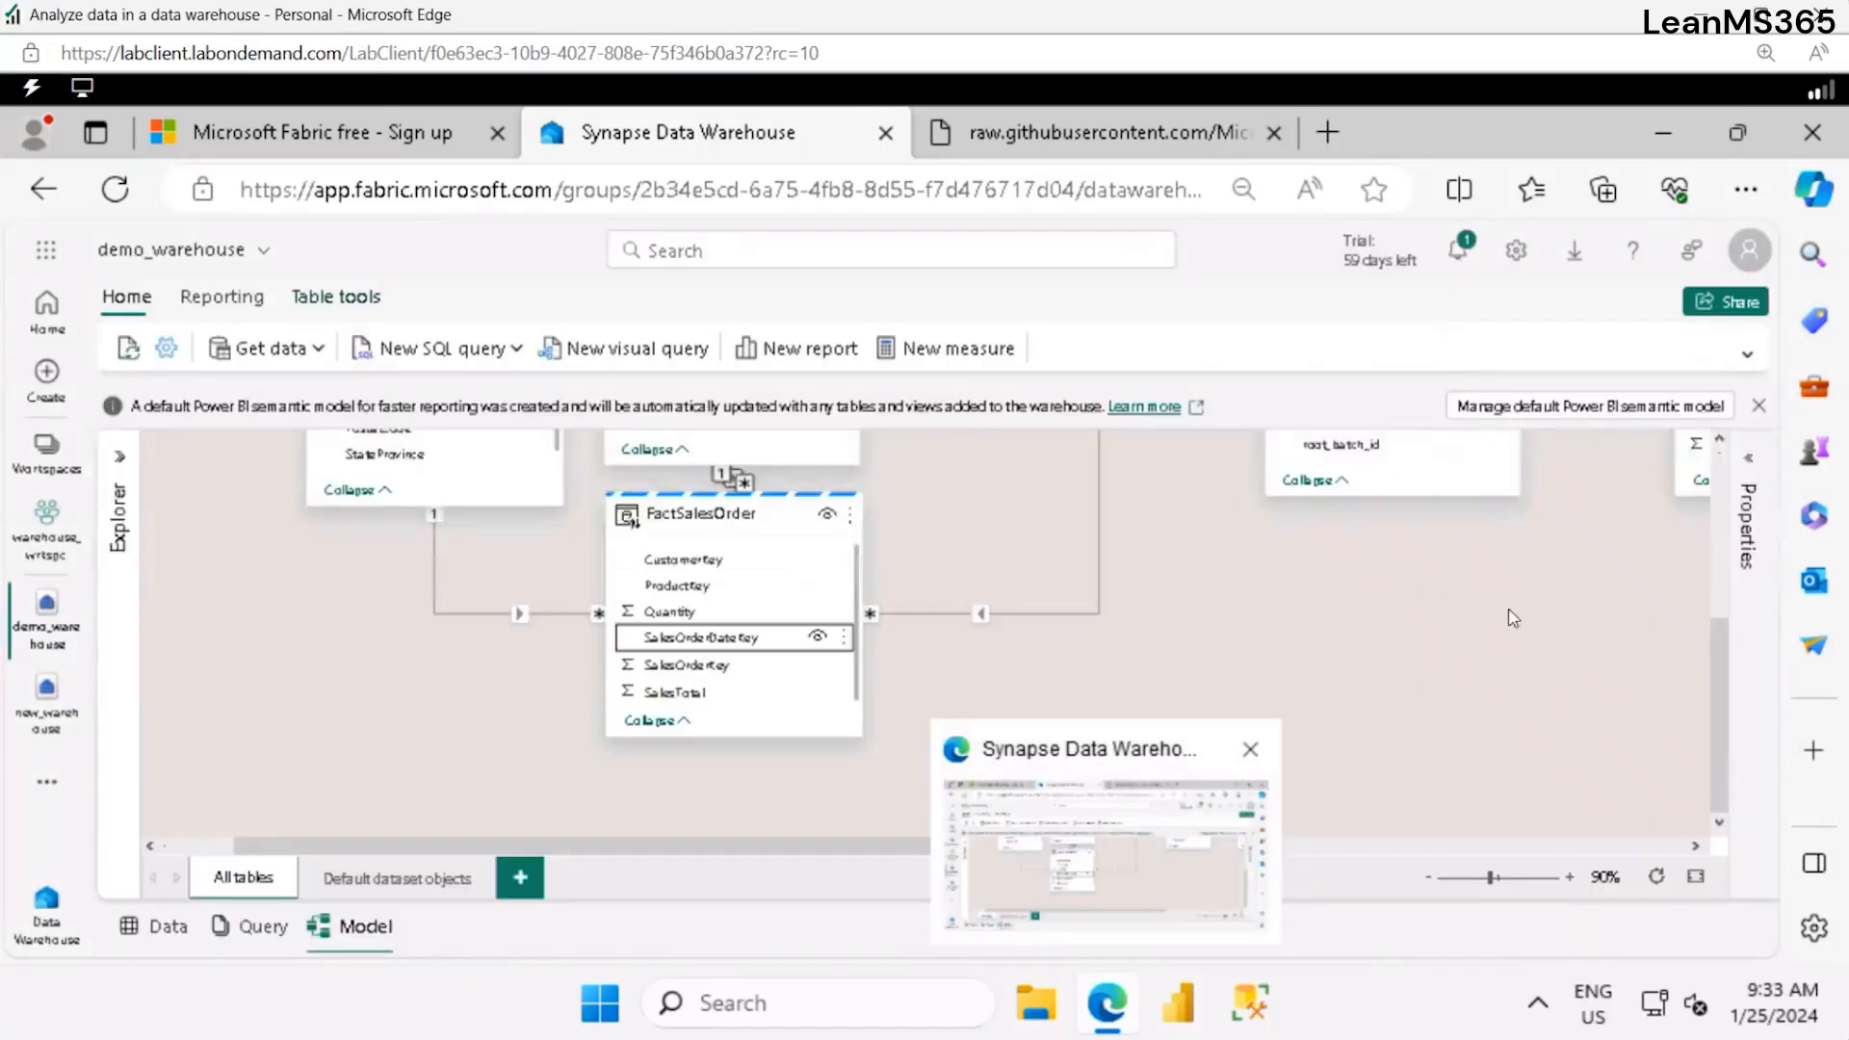
Step: Shift DimDate slightly toward DimProduct and move FactSalesOrder lower to widen the gap between the two related tables
drag(1738, 676, 1744, 594)
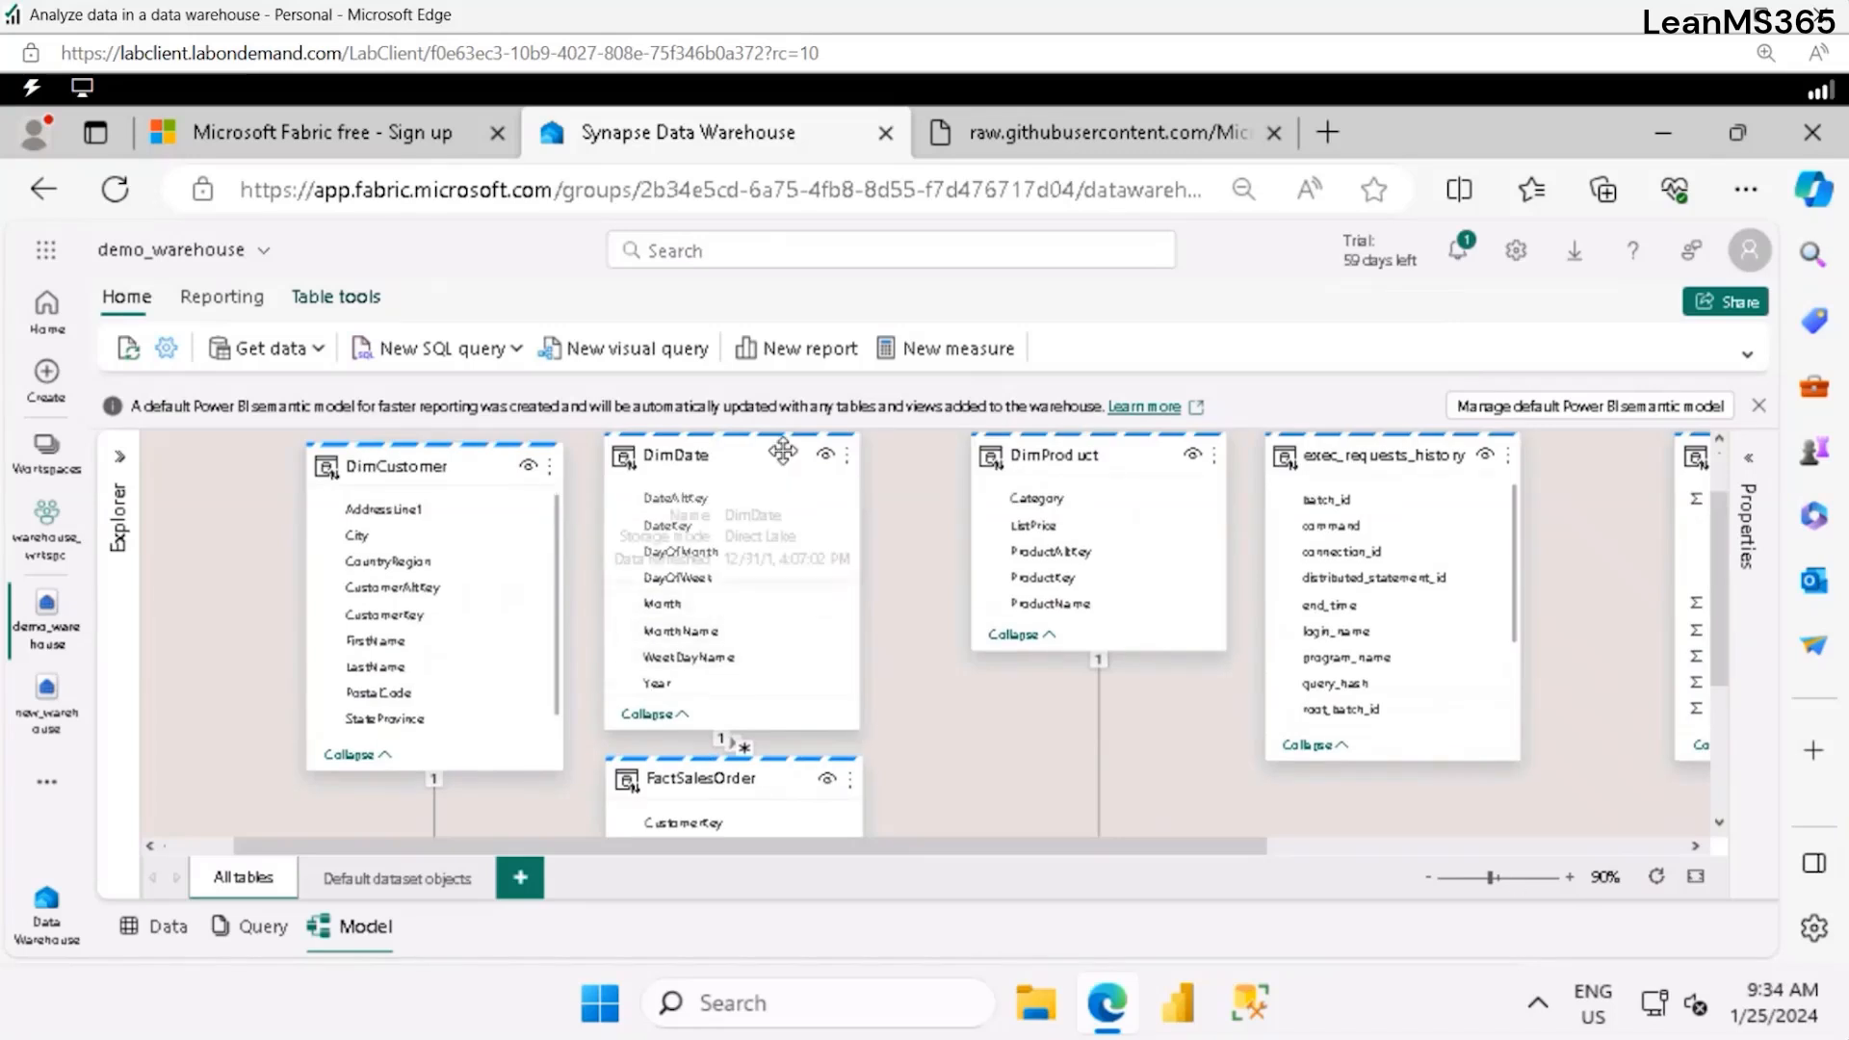
drag(825, 456, 787, 515)
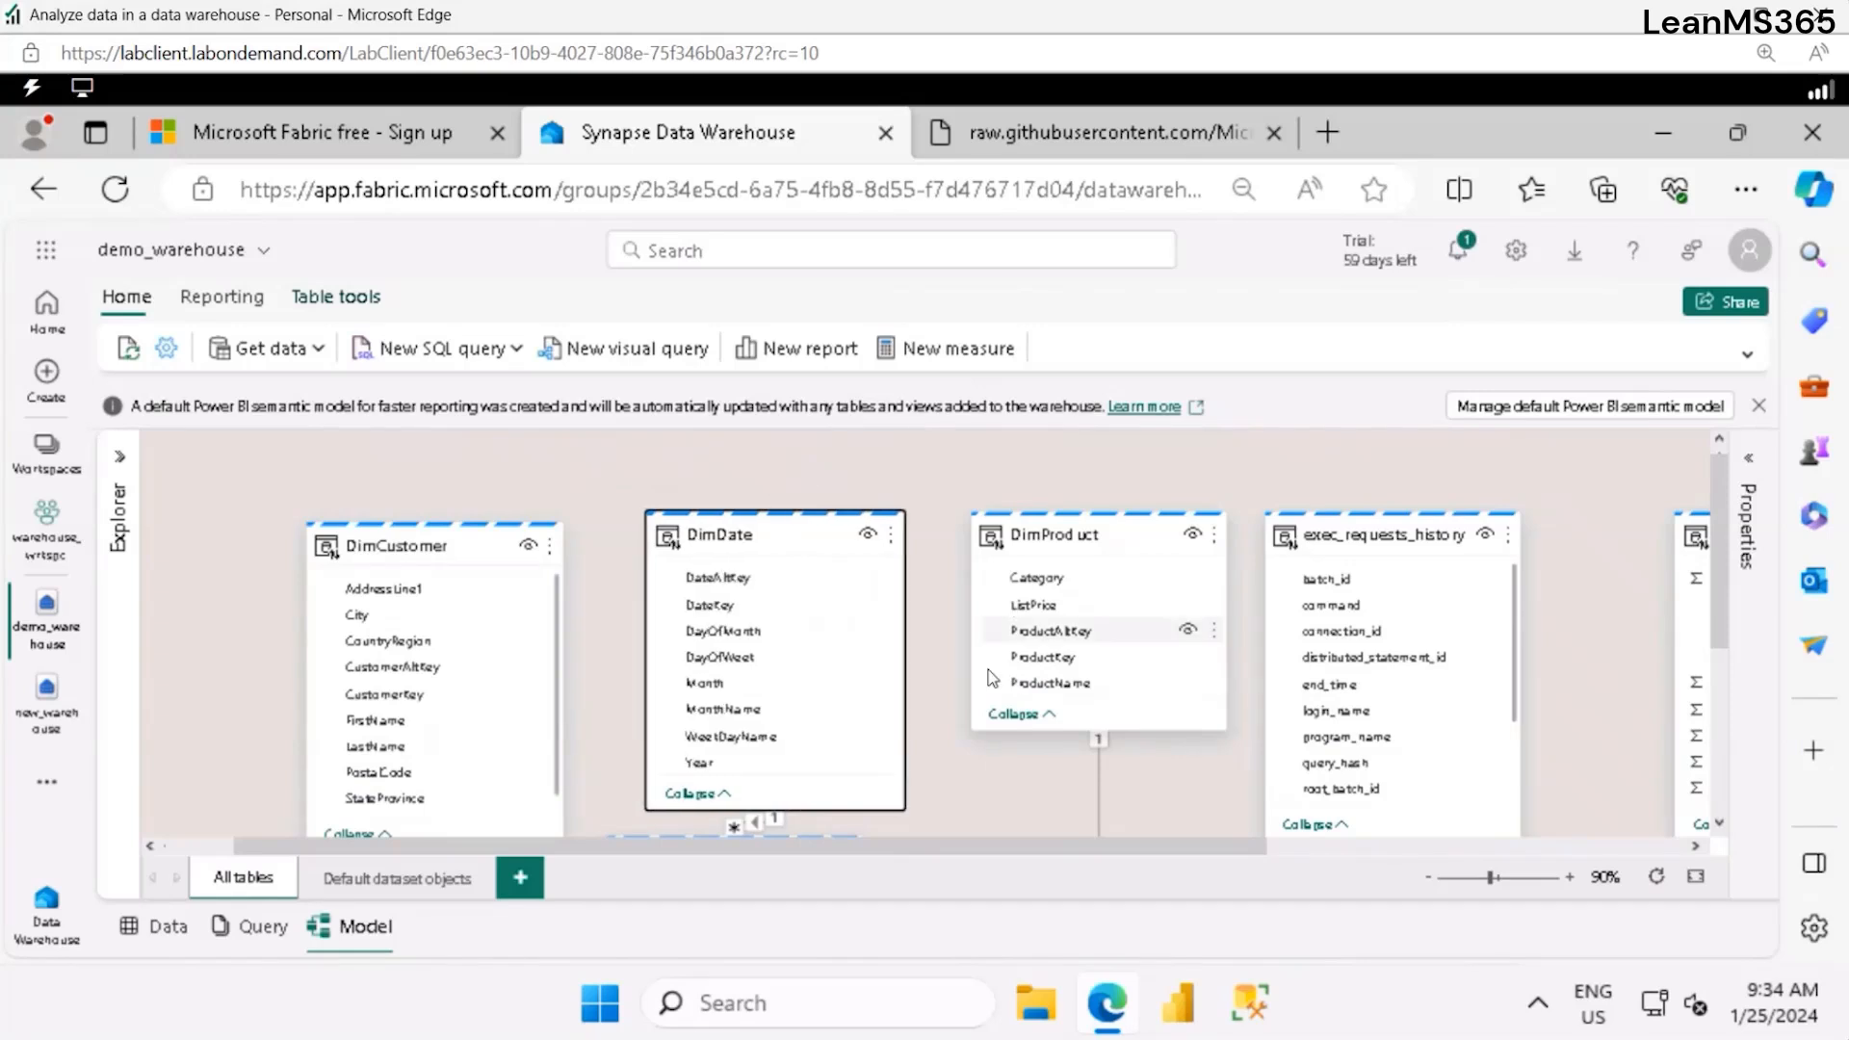
scroll(985, 670, down, 2)
drag(770, 679, 784, 782)
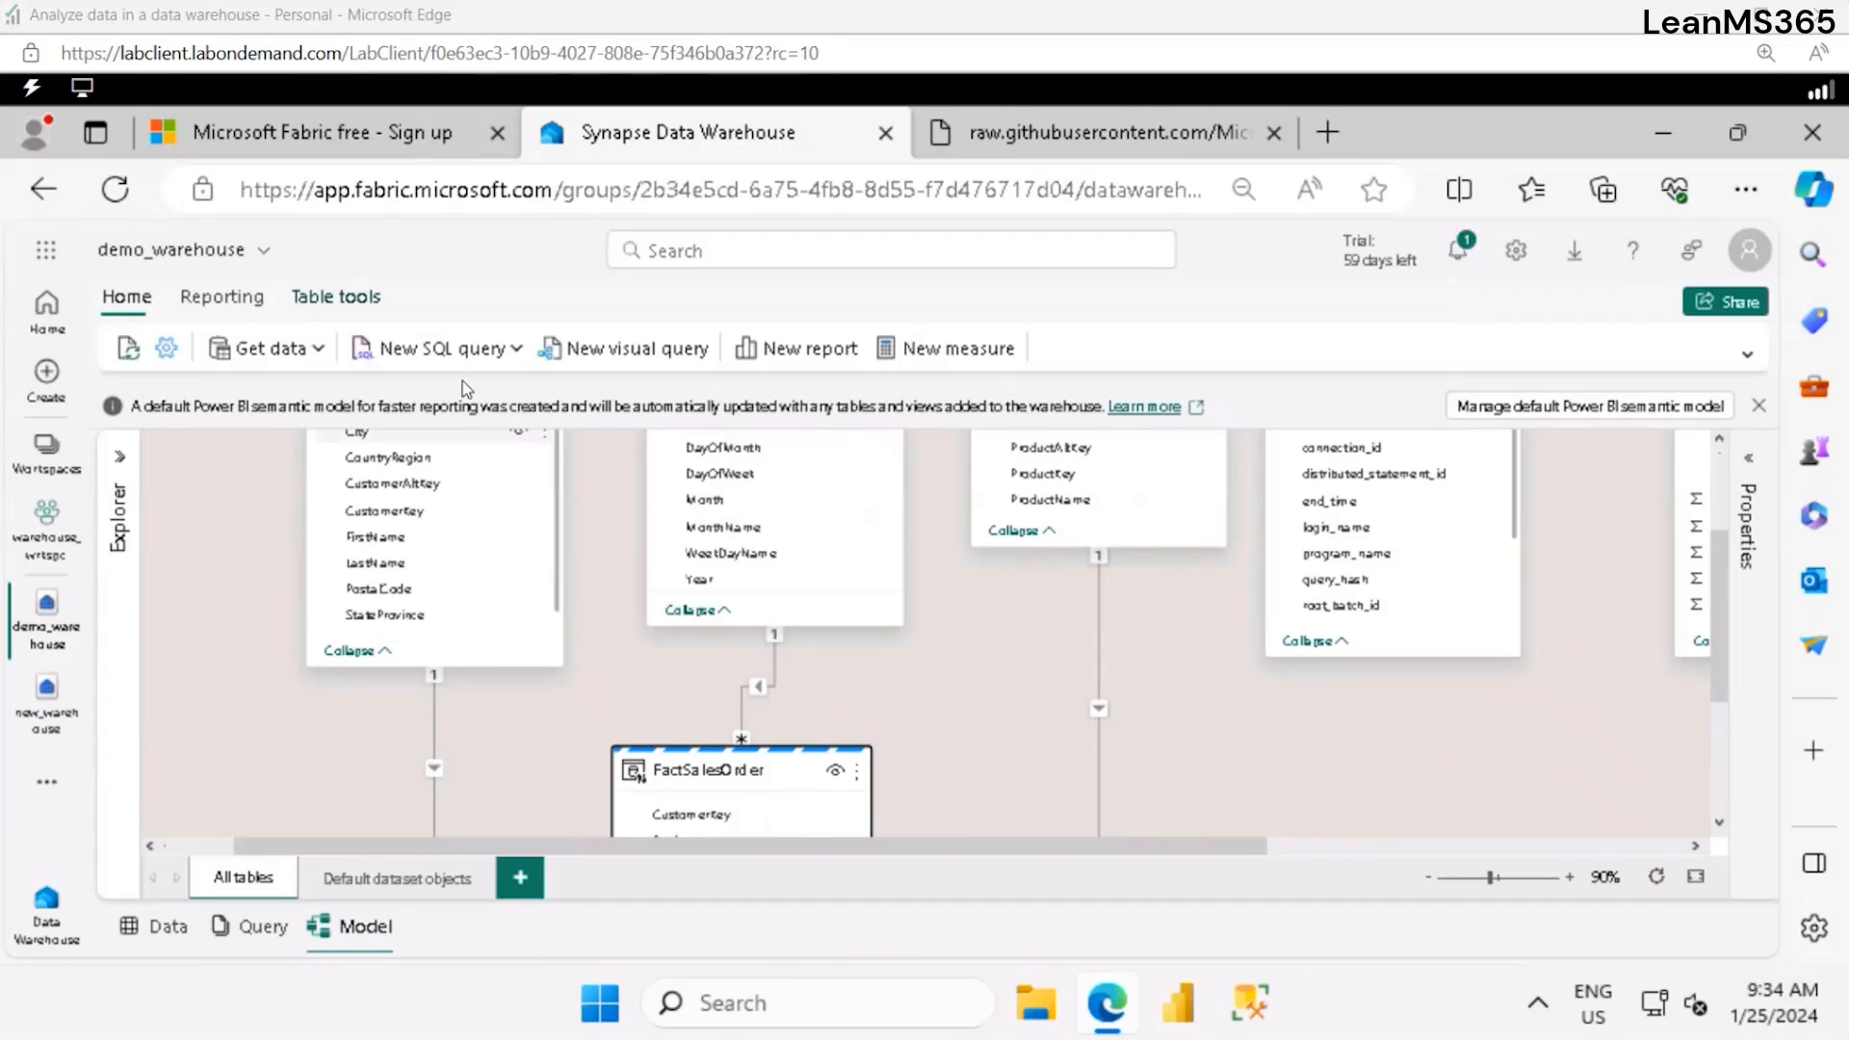
Step: Run a new SQL query that joins FactSalesOrder to DimDate and sums SalesTotal as SalesRevenue by CalendarYear, MonthOfYear and MonthName, and review the result rows
click(472, 350)
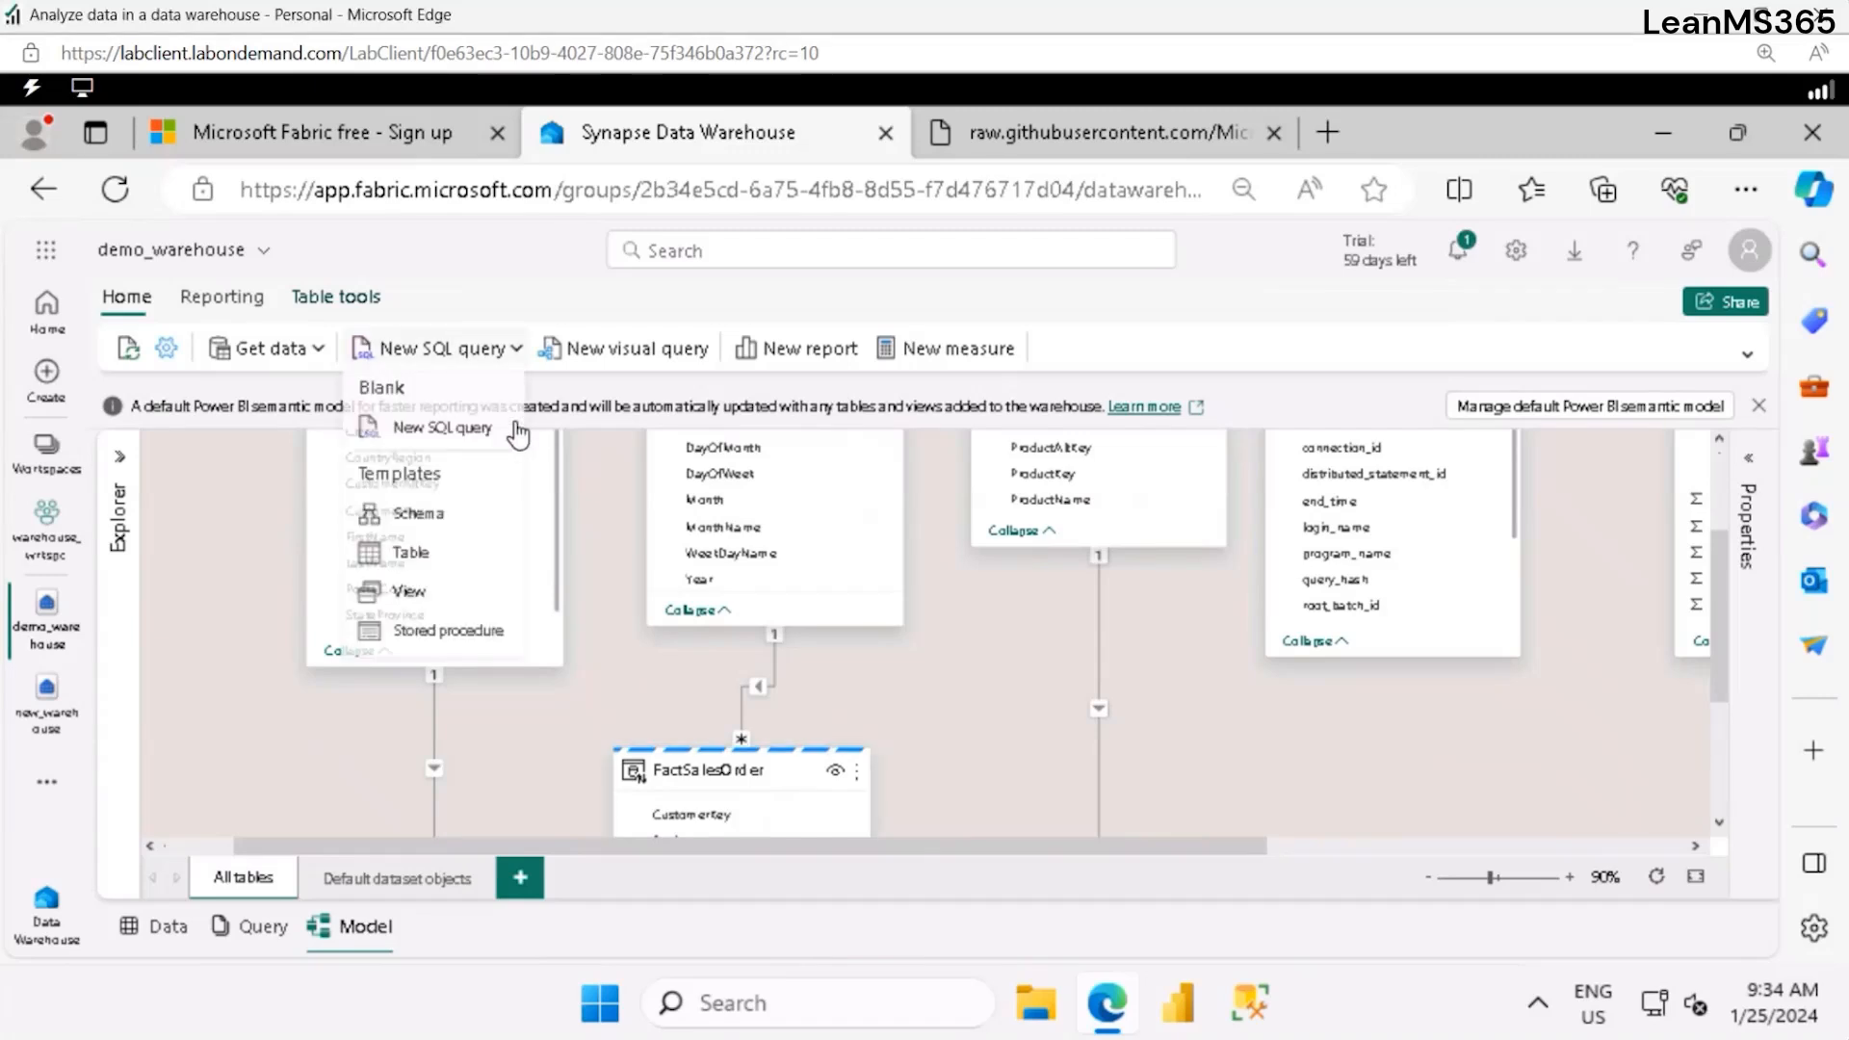
click(449, 436)
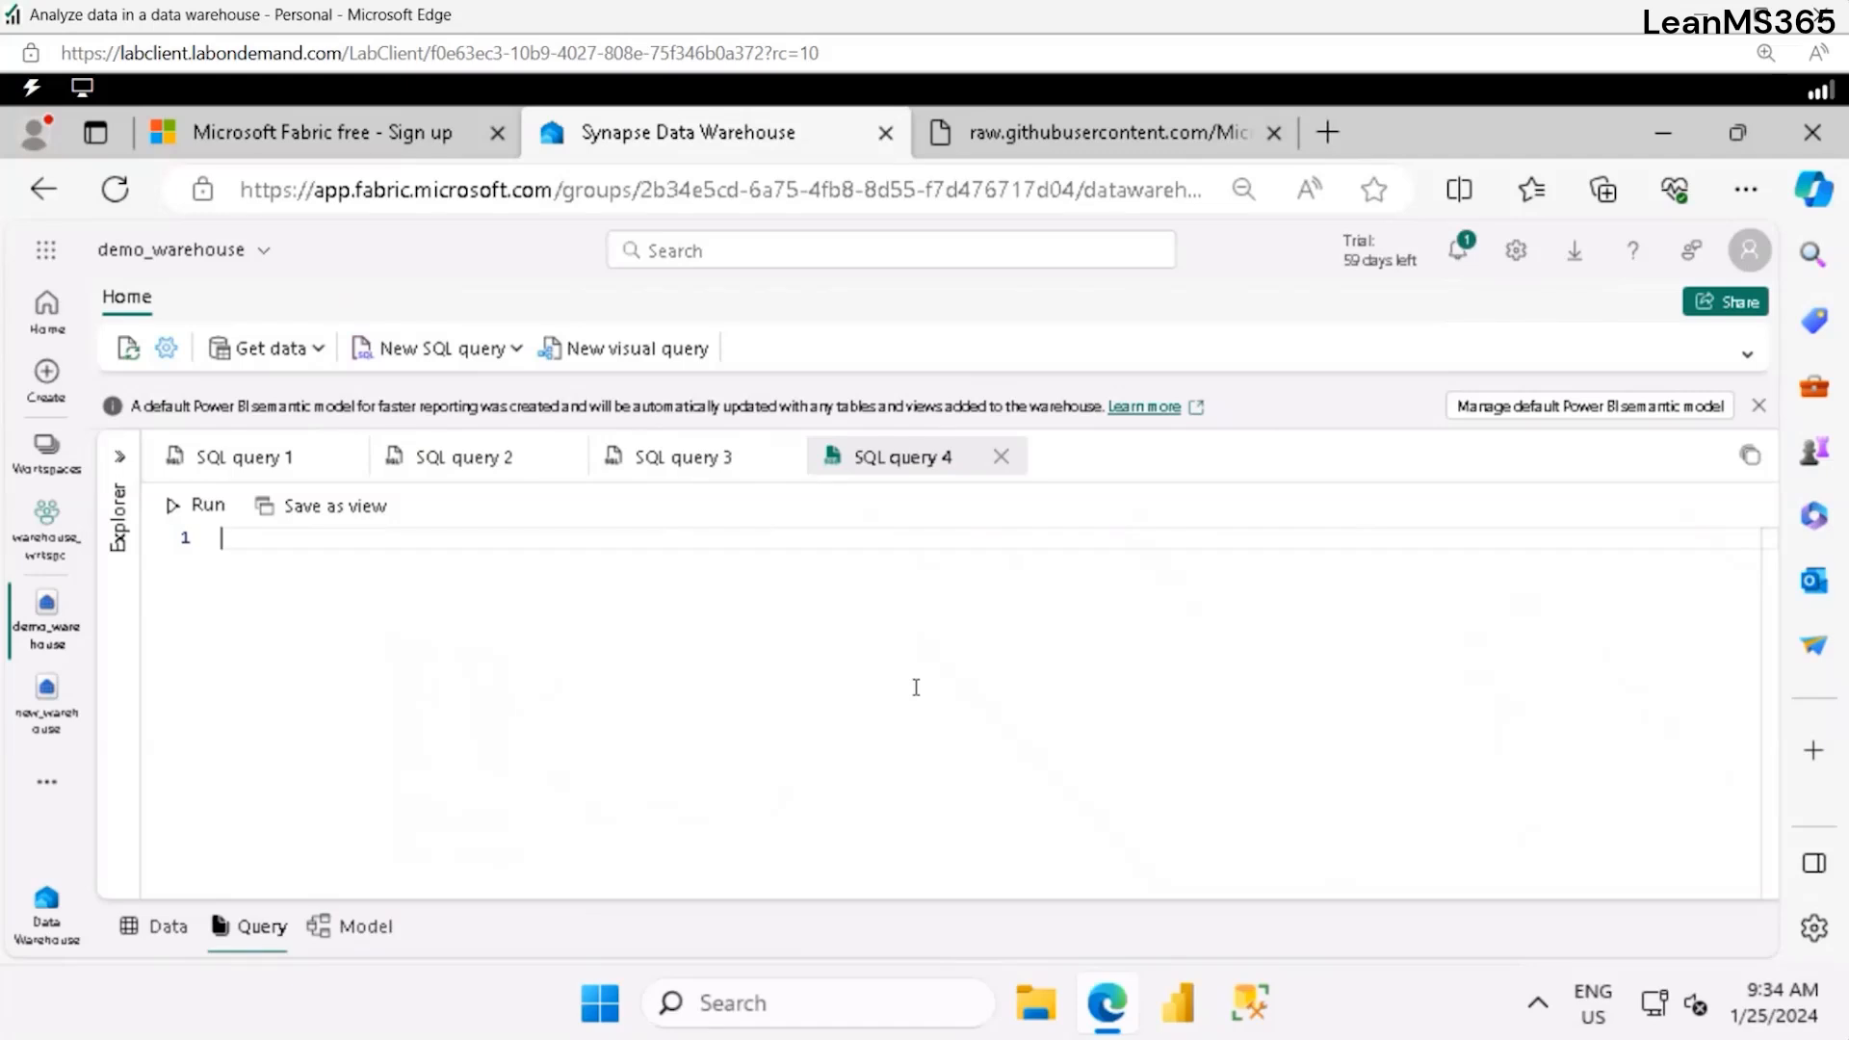
key(ctrl+plus)
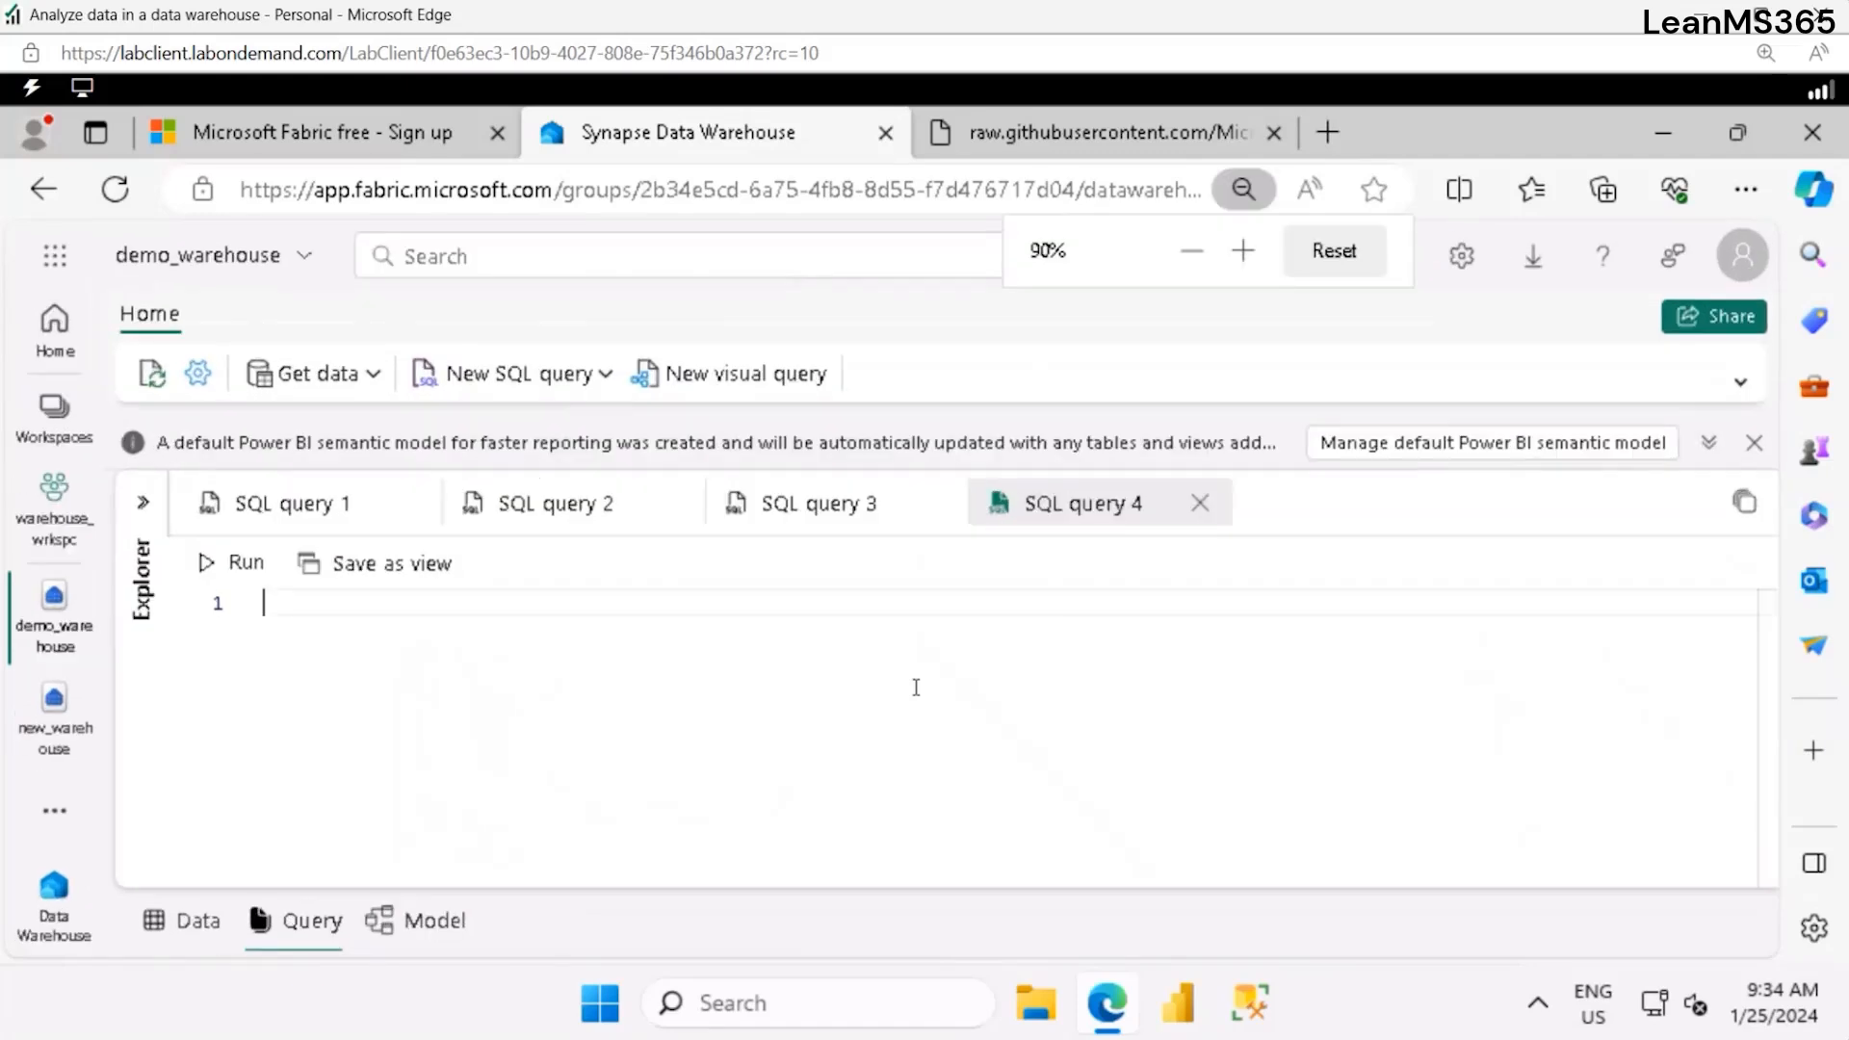
key(ctrl+plus)
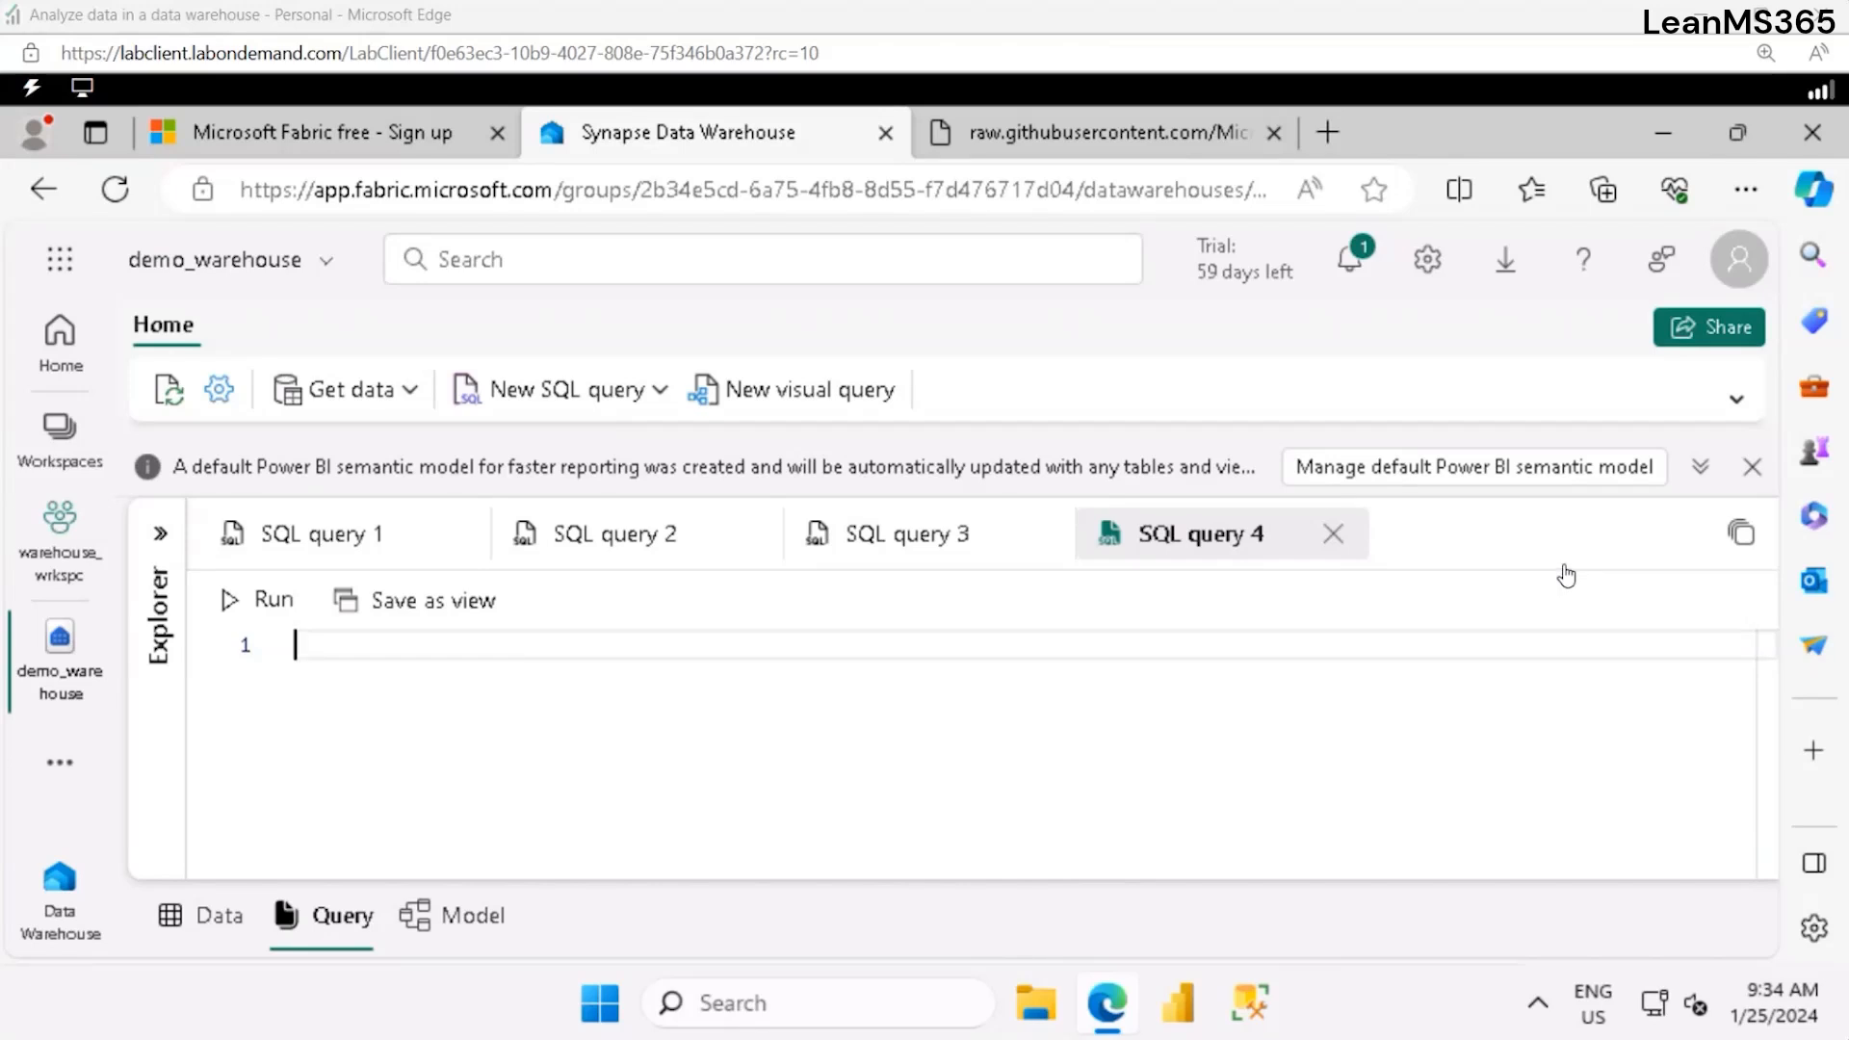
text(SELECT  d.[Year] AS CalendarYear,         d.[Month] AS MonthOfYear,         d.MonthName AS MonthName,        SUM(so.SalesTotal) AS SalesRevenue FROM FactSalesOrder AS so JOIN DimDate AS d ON so.SalesOrderDateKey = d.DateKey GROUP BY d.[Year], d.[Month], d.MonthName ORDER BY CalendarYear, MonthOfYear;)
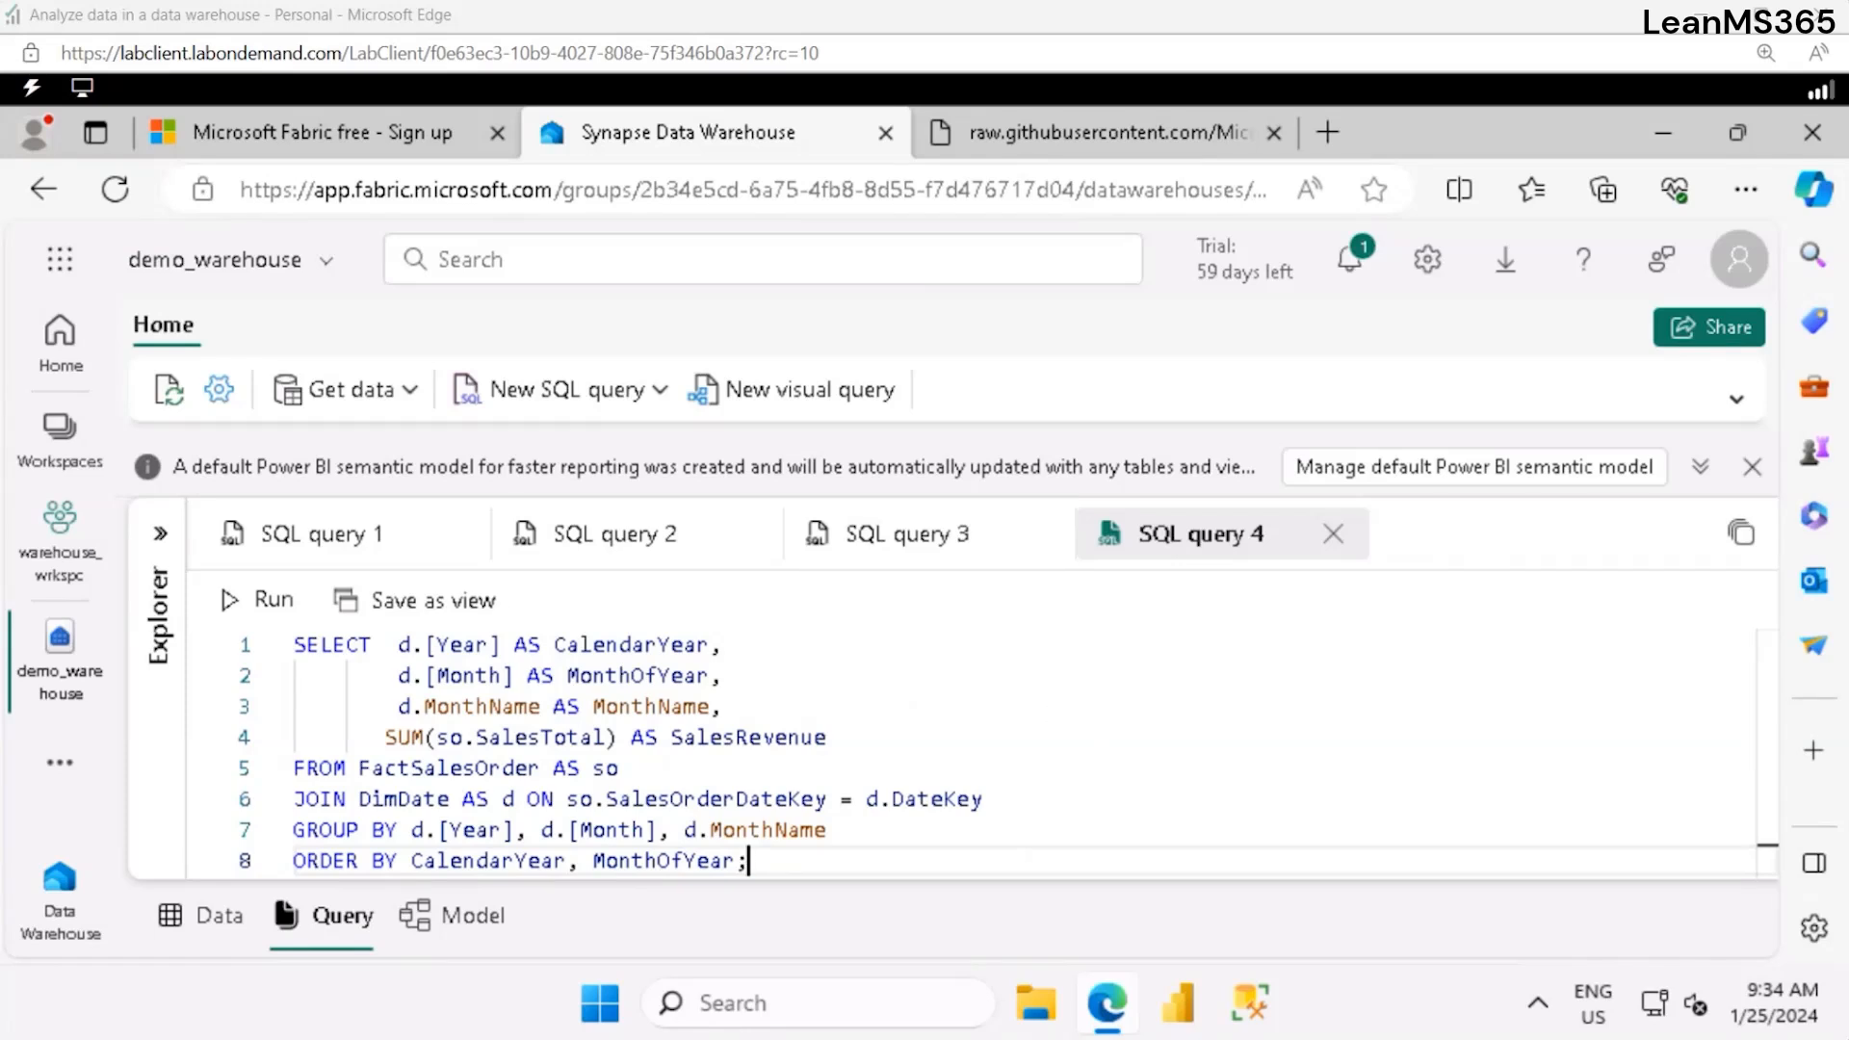
click(231, 599)
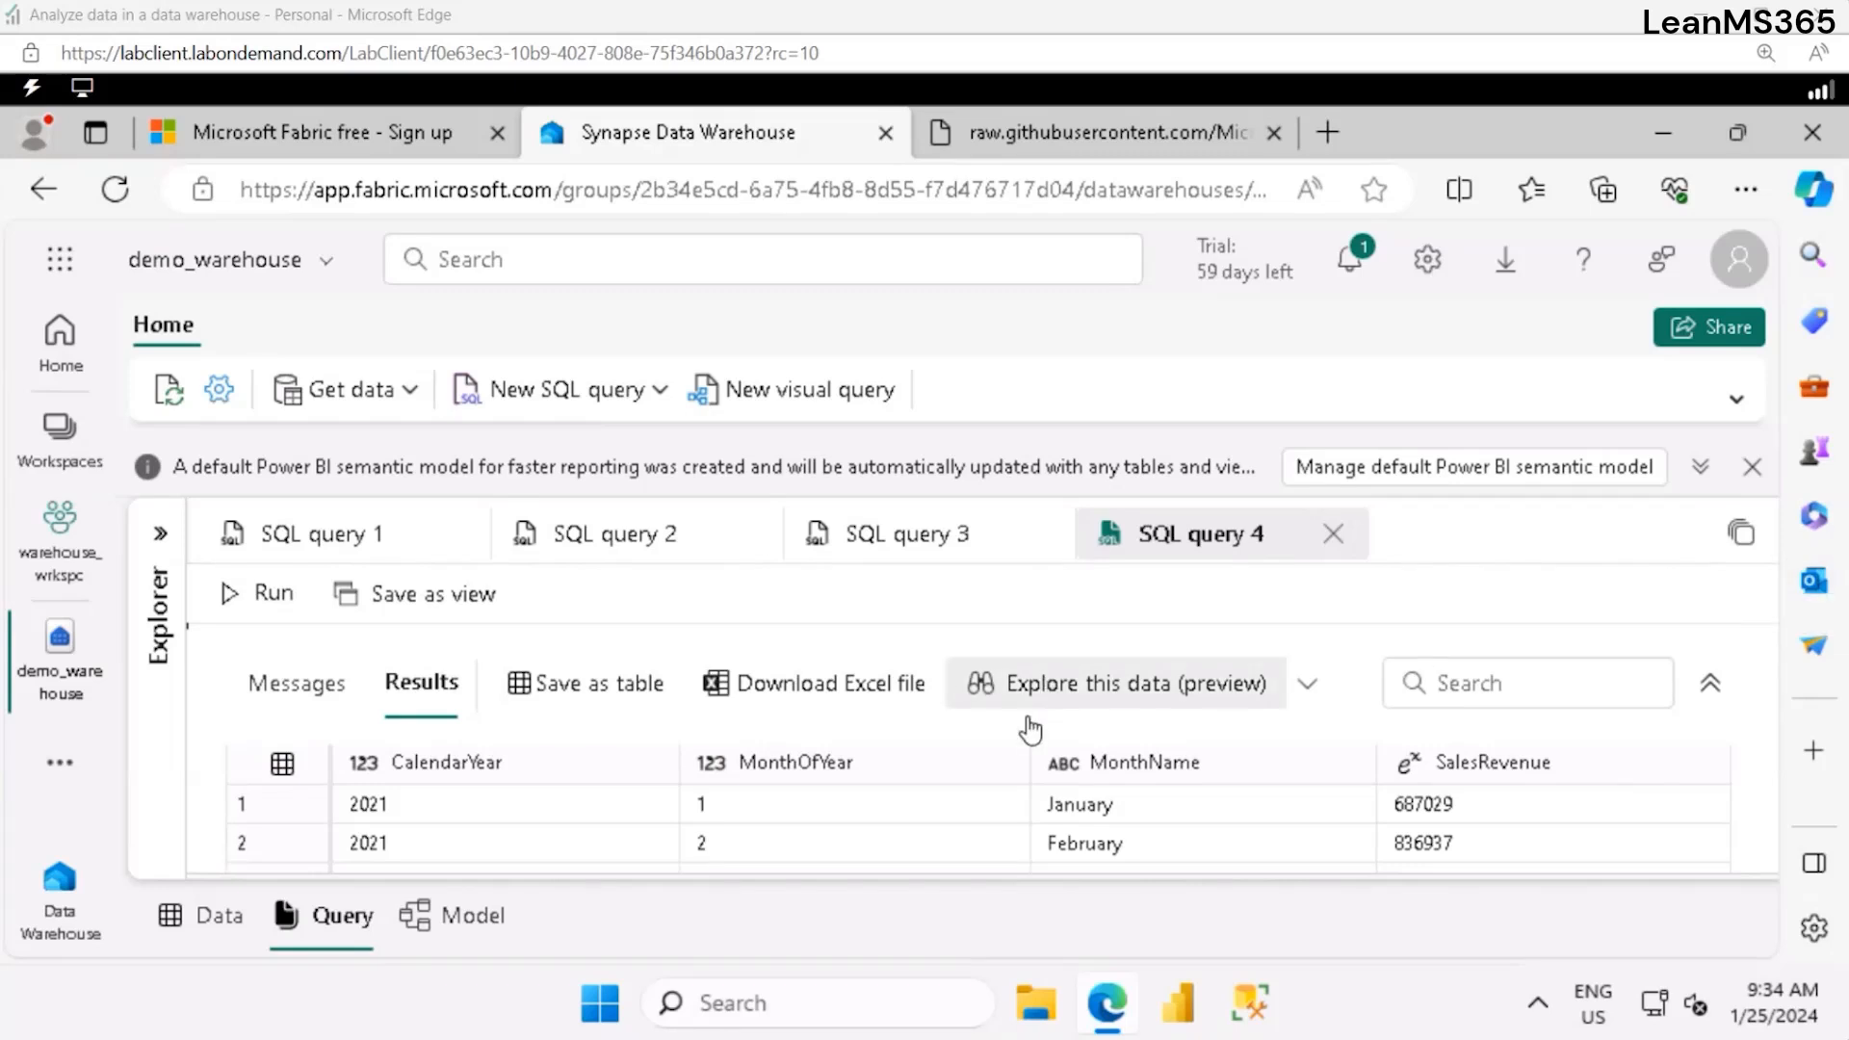
scroll(1017, 798, down, 3)
click(1016, 797)
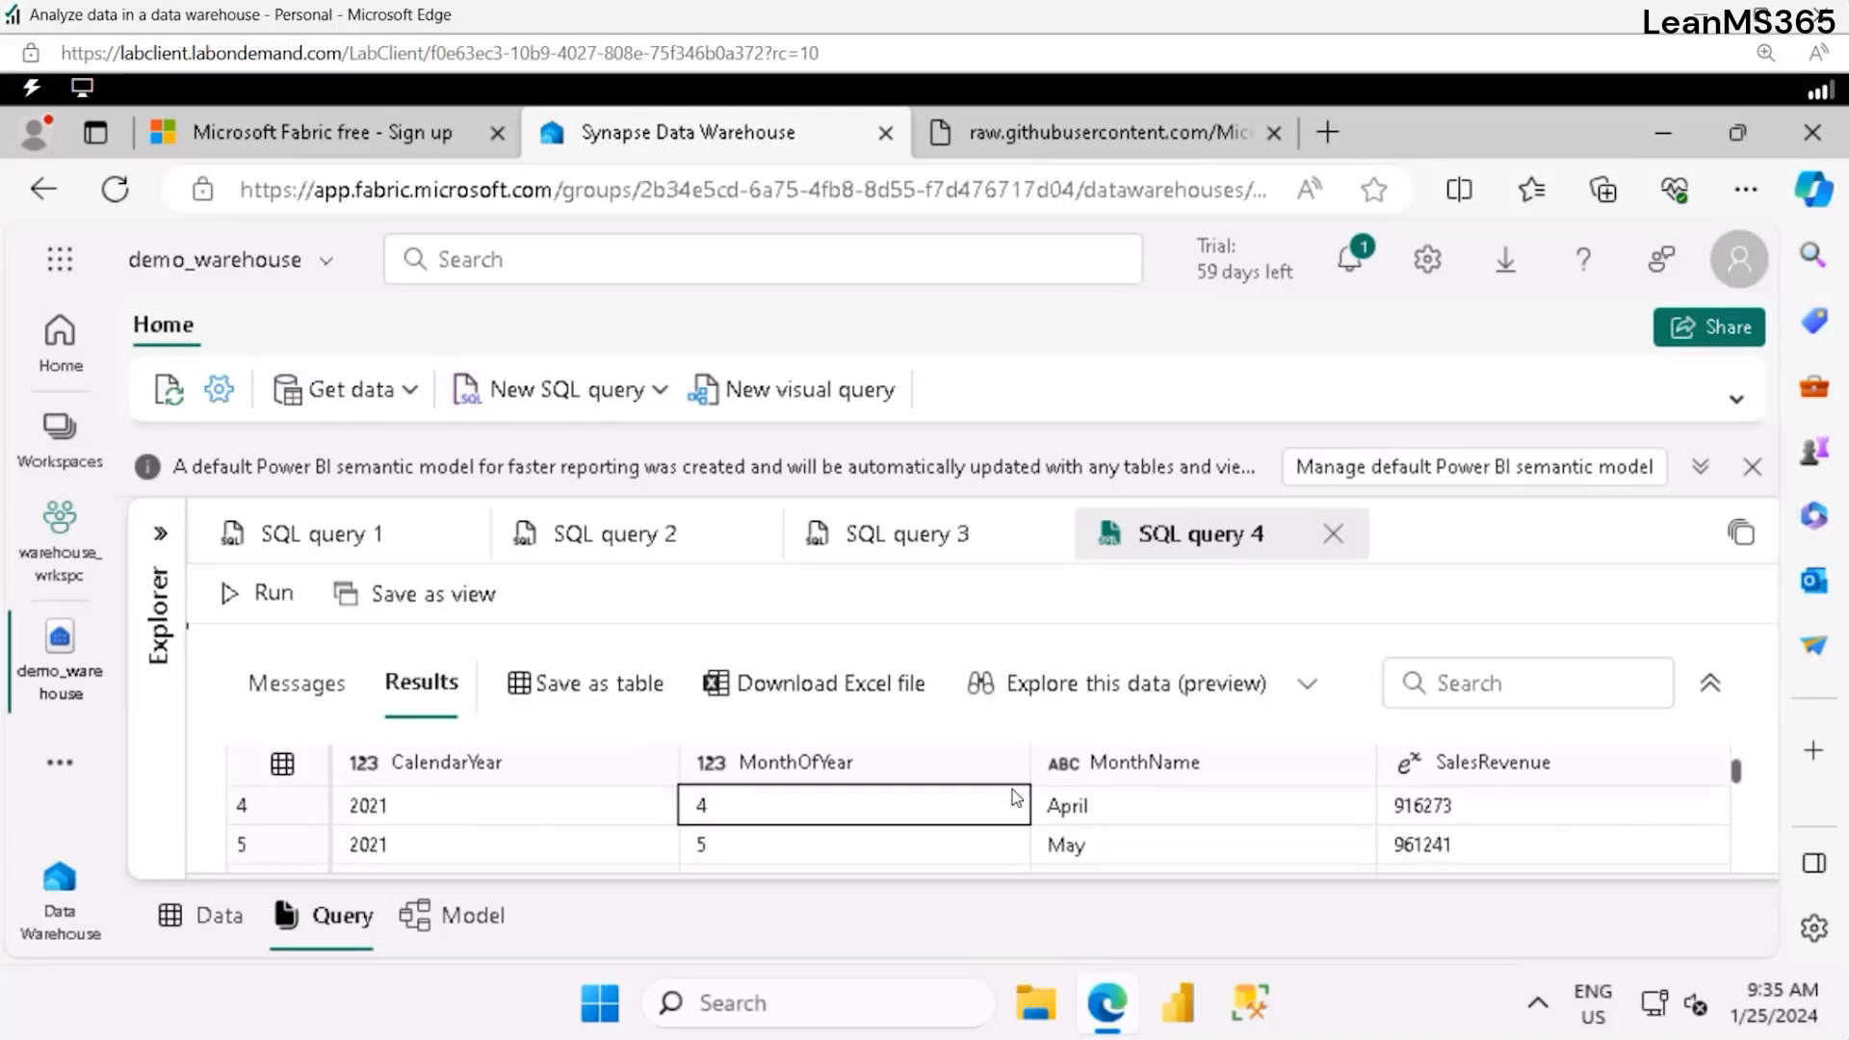
scroll(1016, 797, down, 1)
scroll(1016, 797, up, 4)
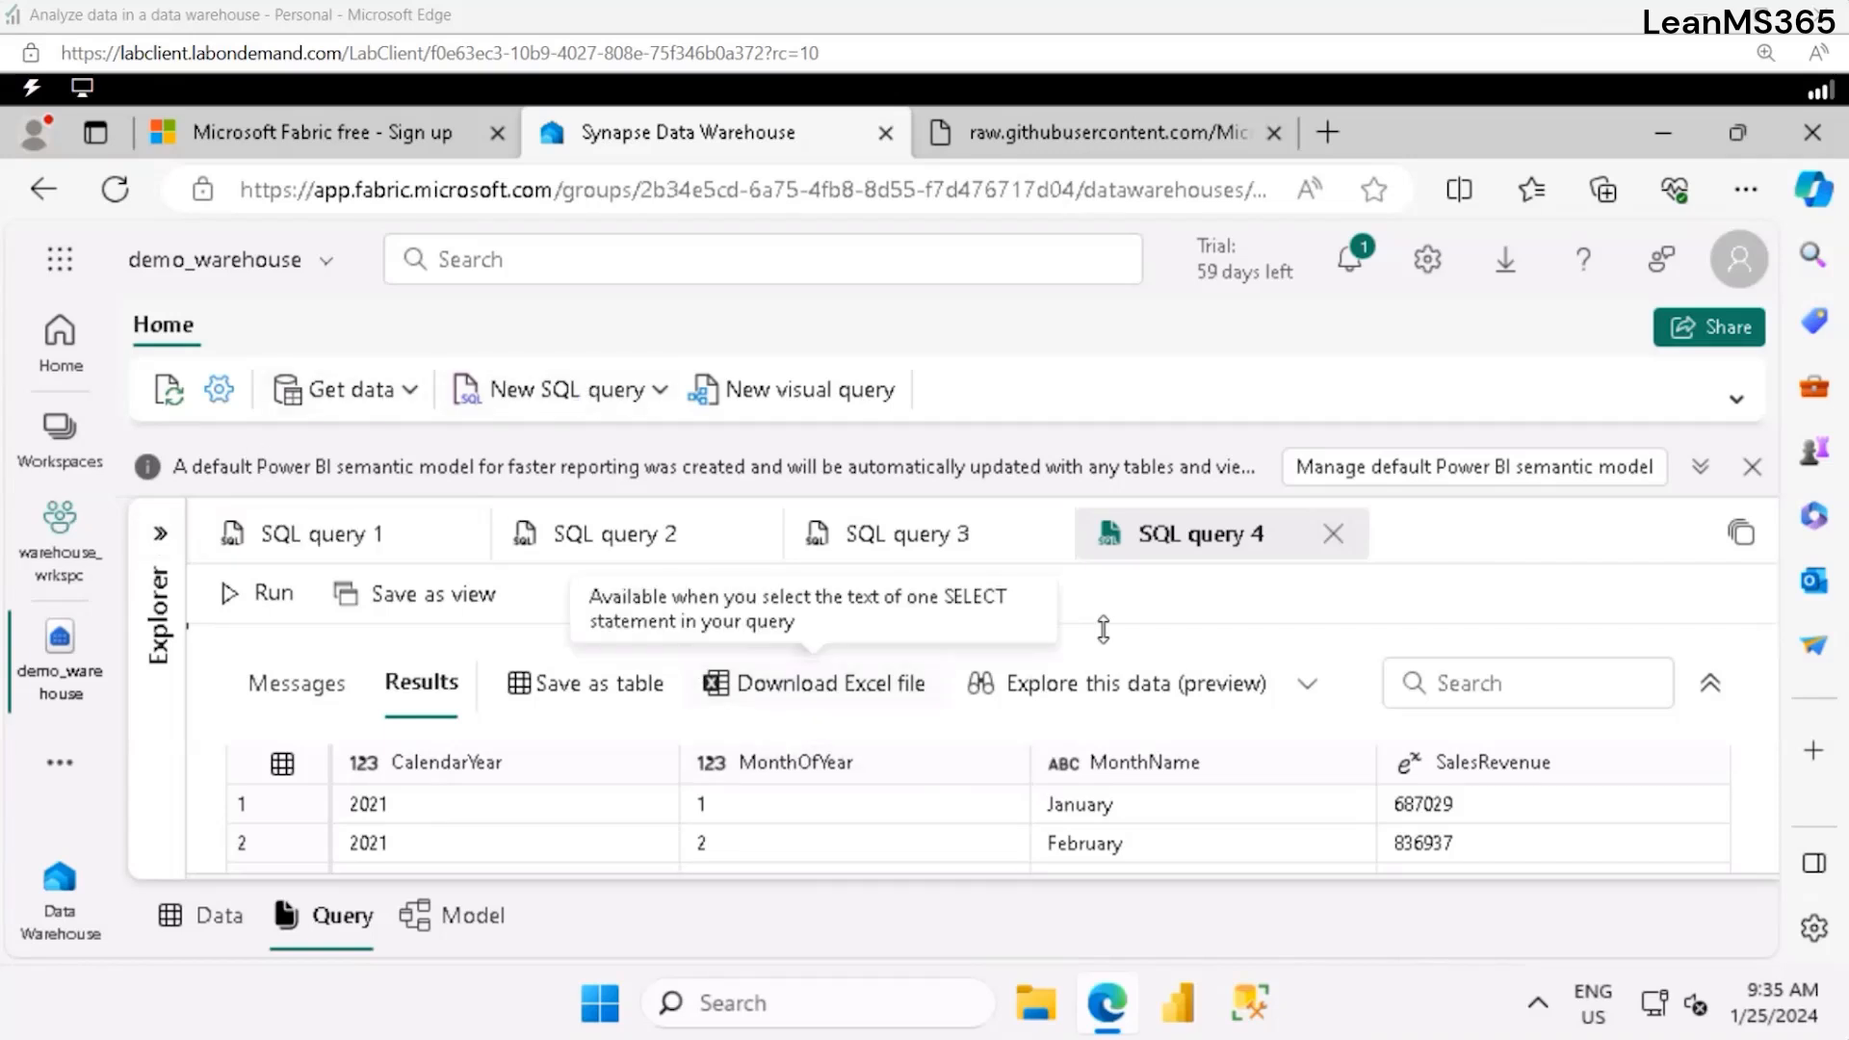
Step: Shrink the results area and delete the entire monthly sales revenue query from the SQL query 4 editor
click(1701, 685)
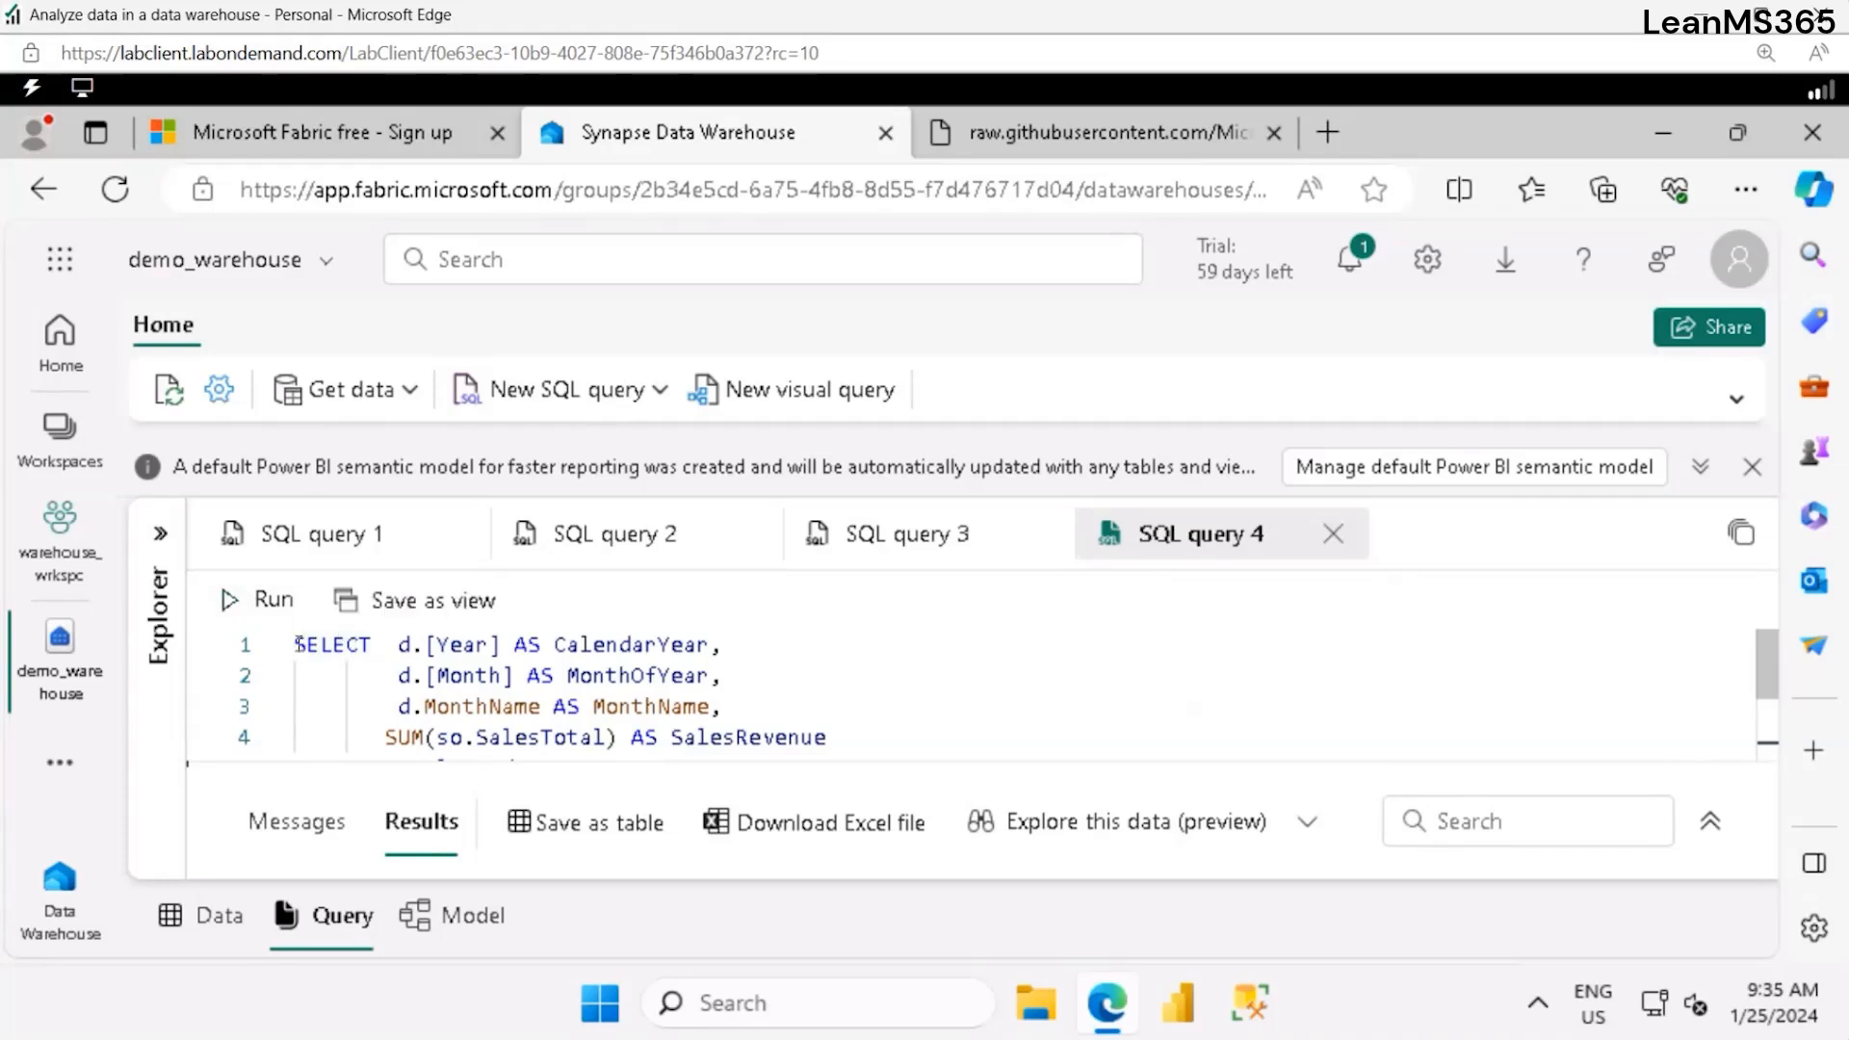
drag(301, 645, 813, 759)
key(Delete)
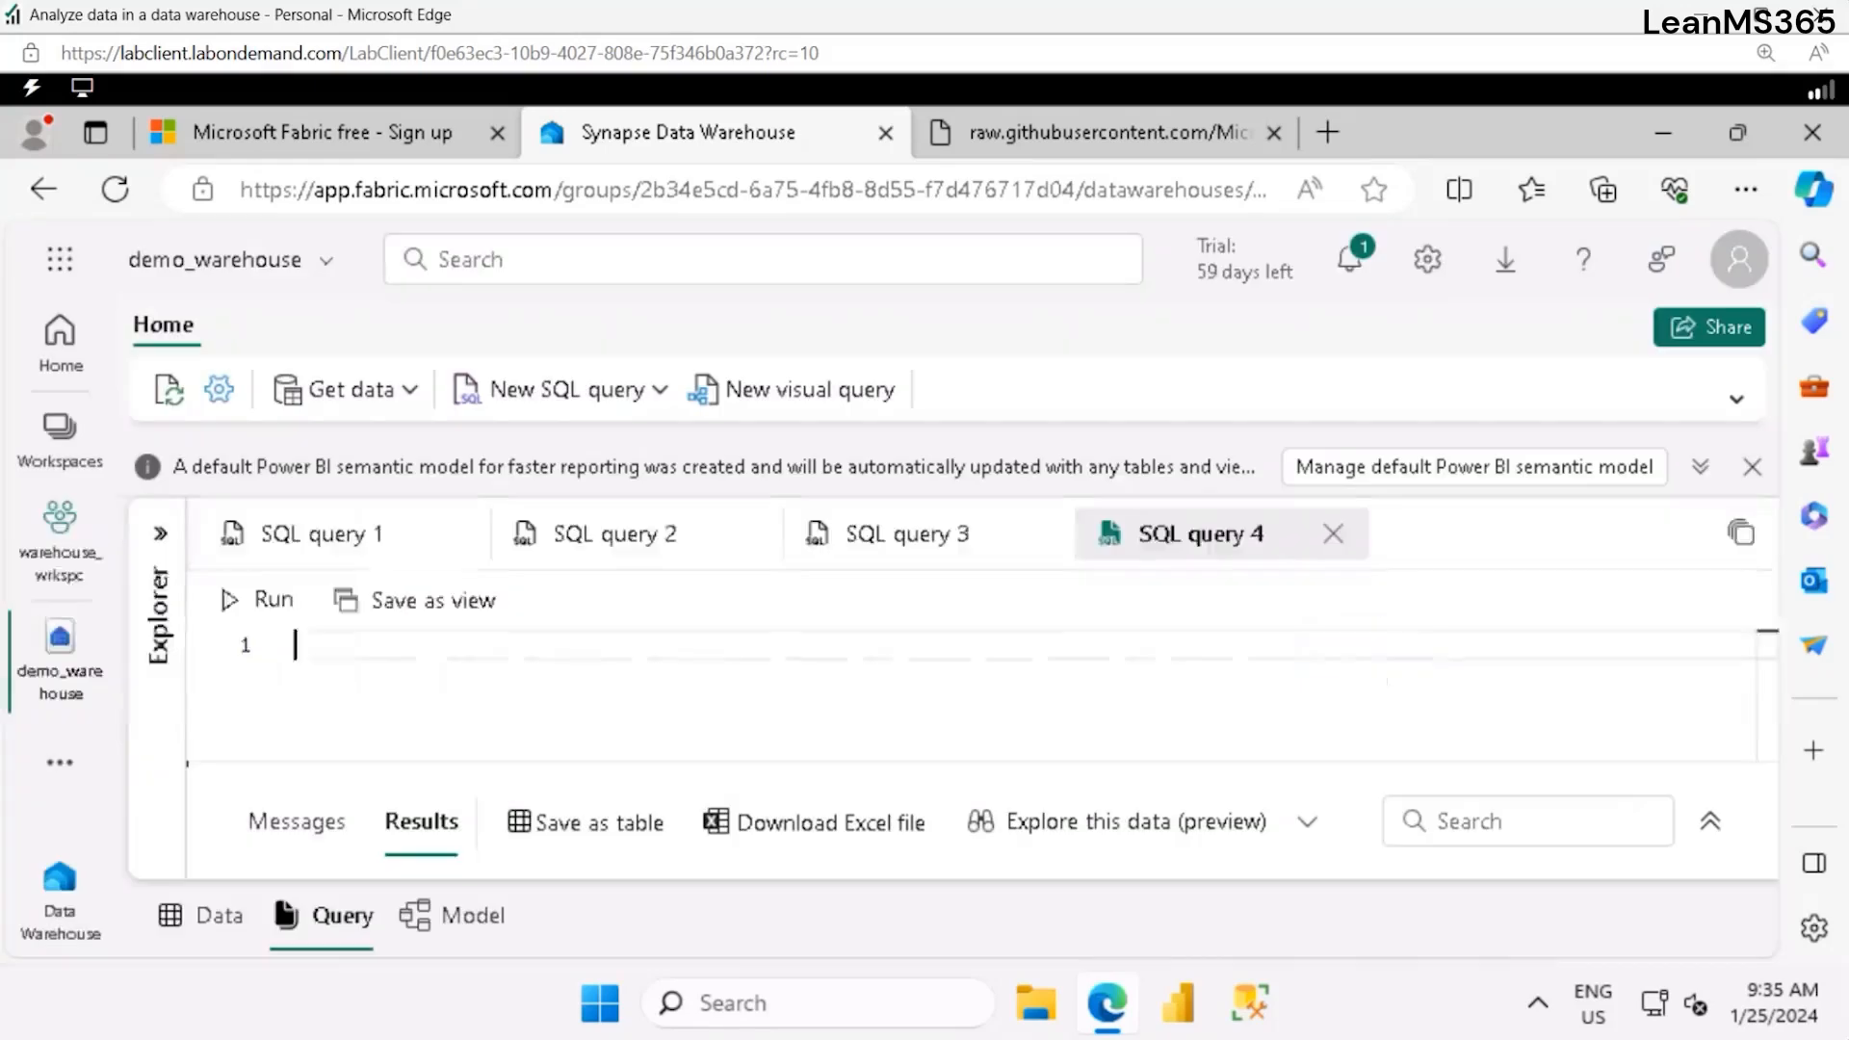
click(1339, 645)
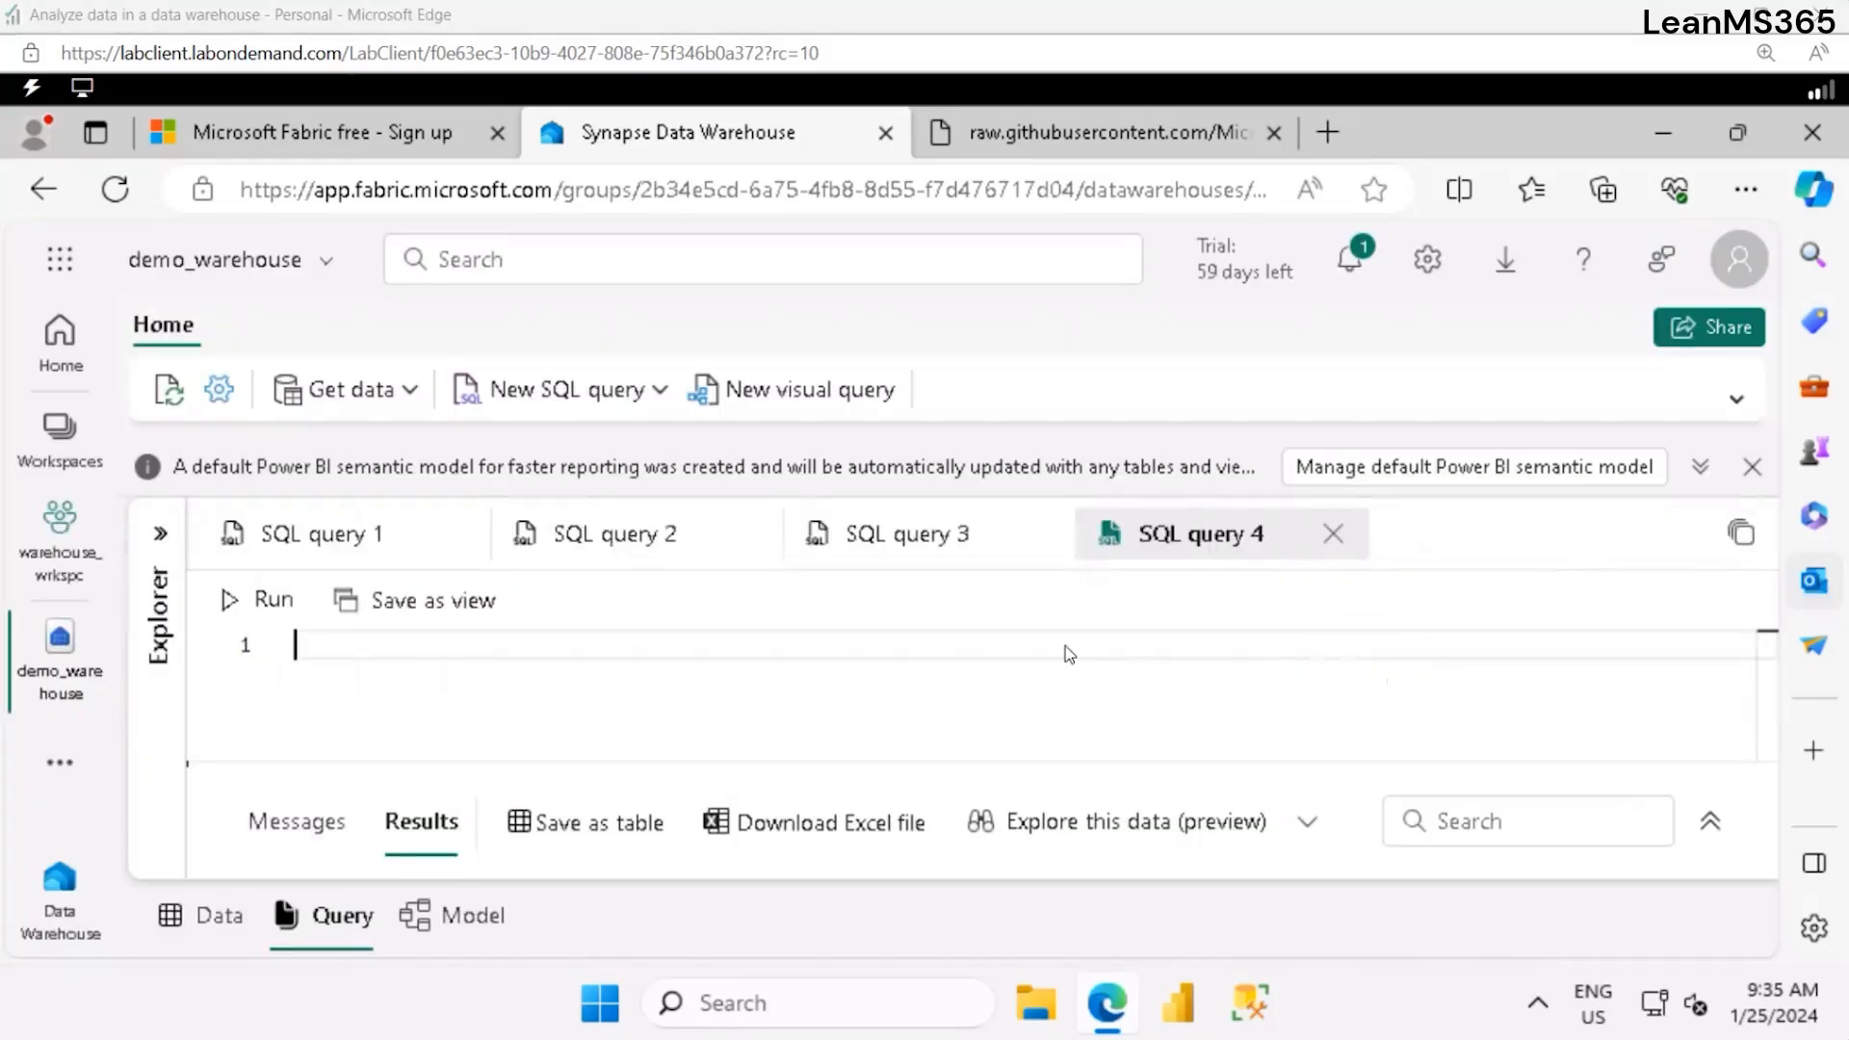
Step: Run a query in SQL query 4 that joins FactSalesOrder to DimDate and DimCustomer, aggregates by year, month and CountryRegion as SalesRegion, and expand its results
key(ctrl+v)
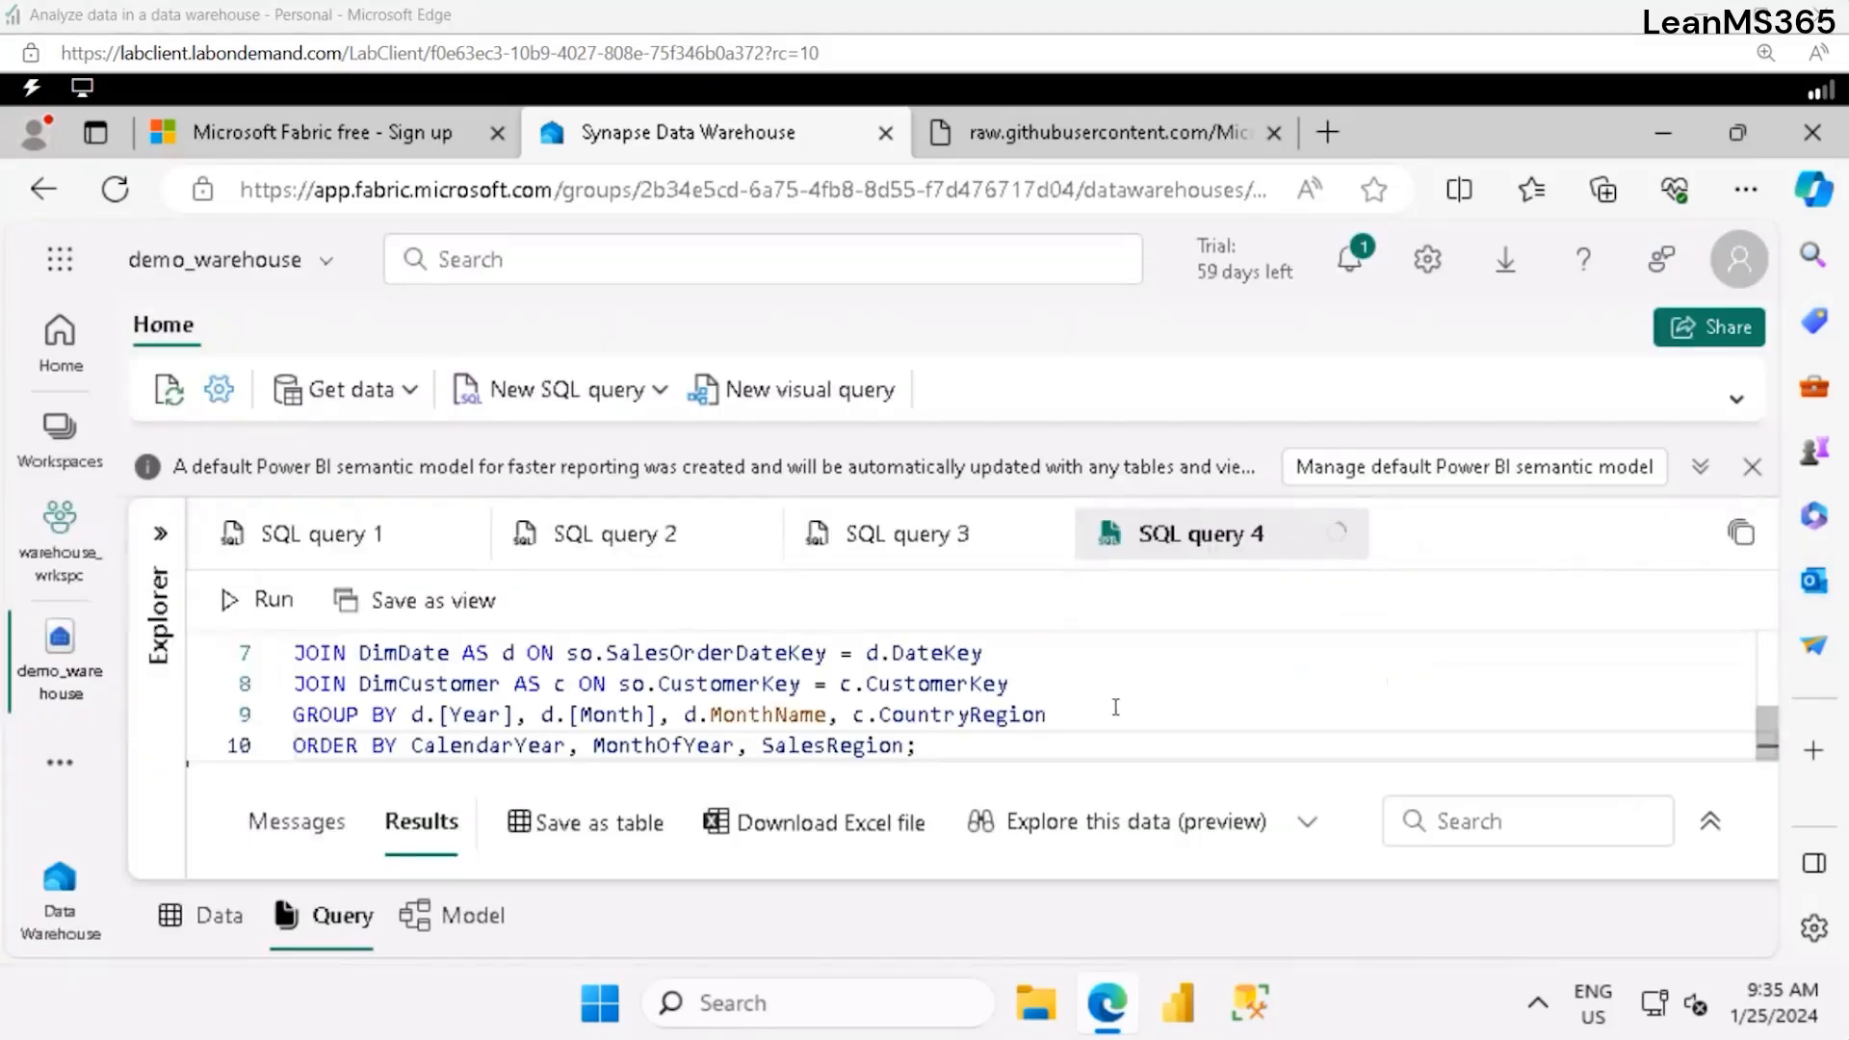
scroll(1117, 701, up, 3)
scroll(1115, 707, down, 3)
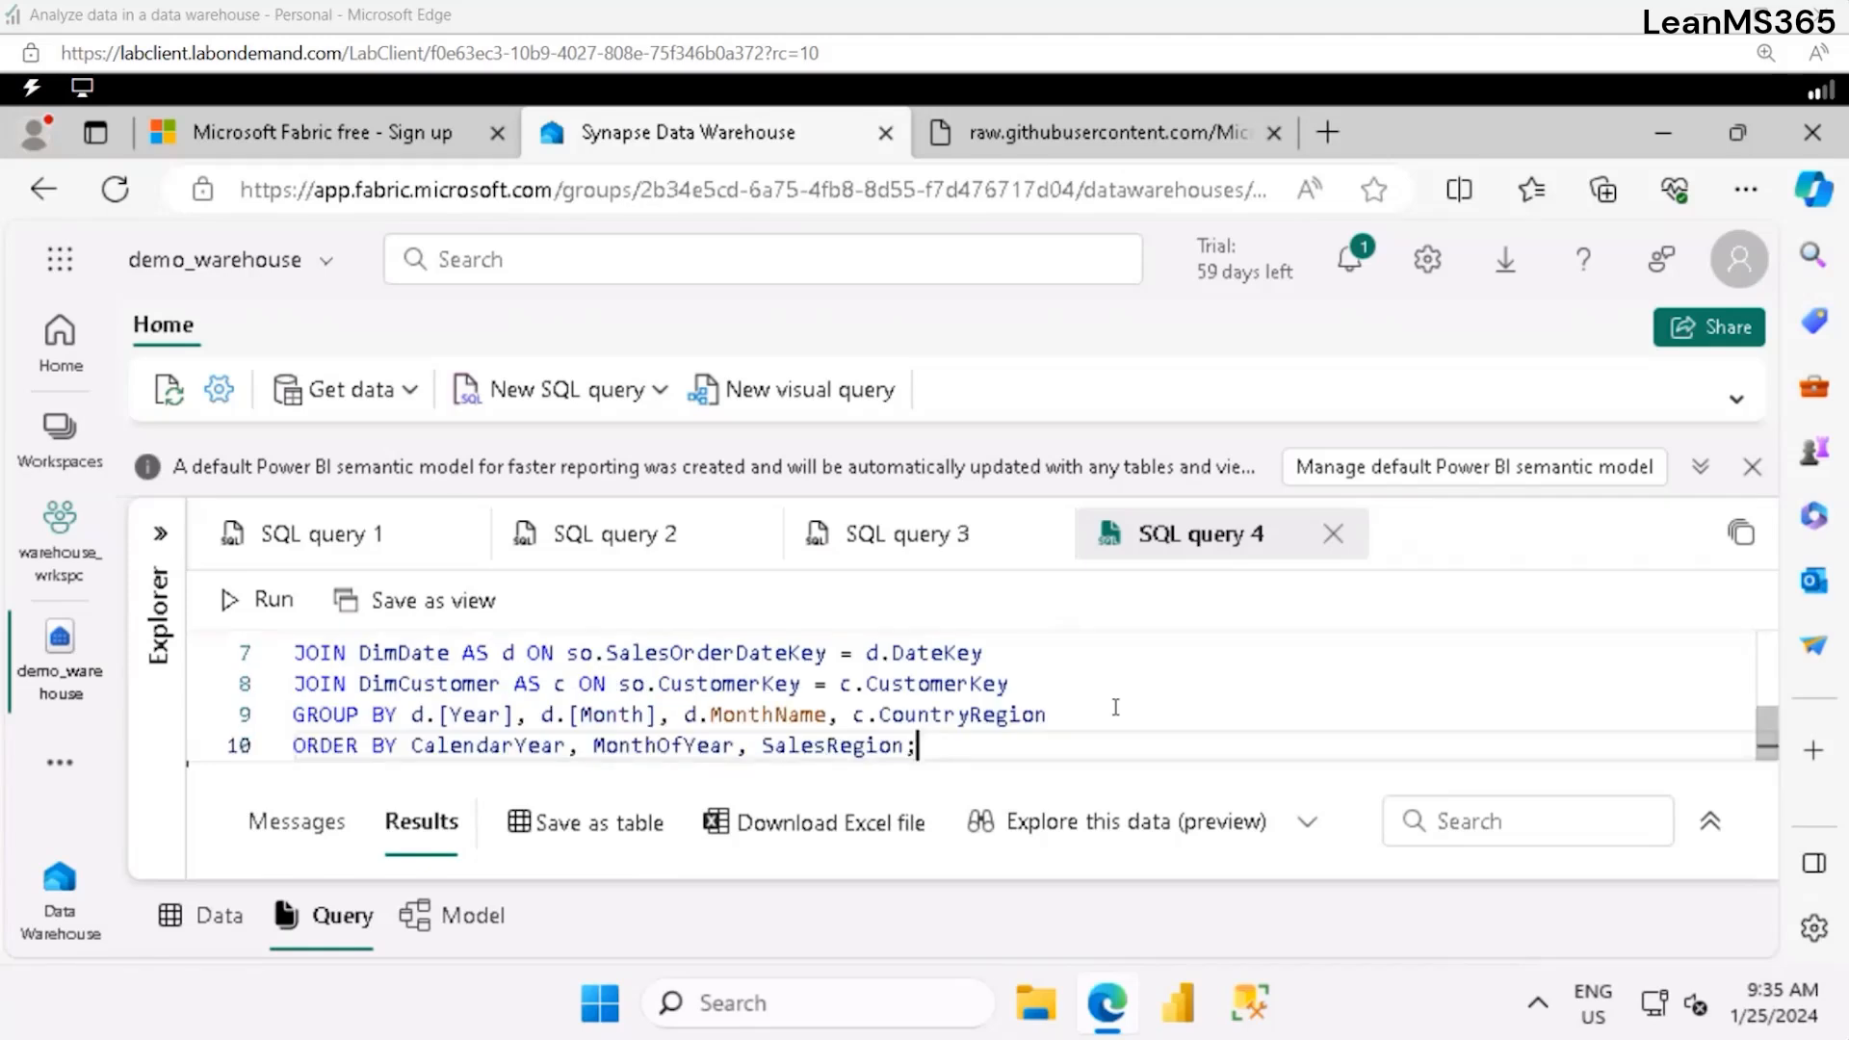
click(1220, 687)
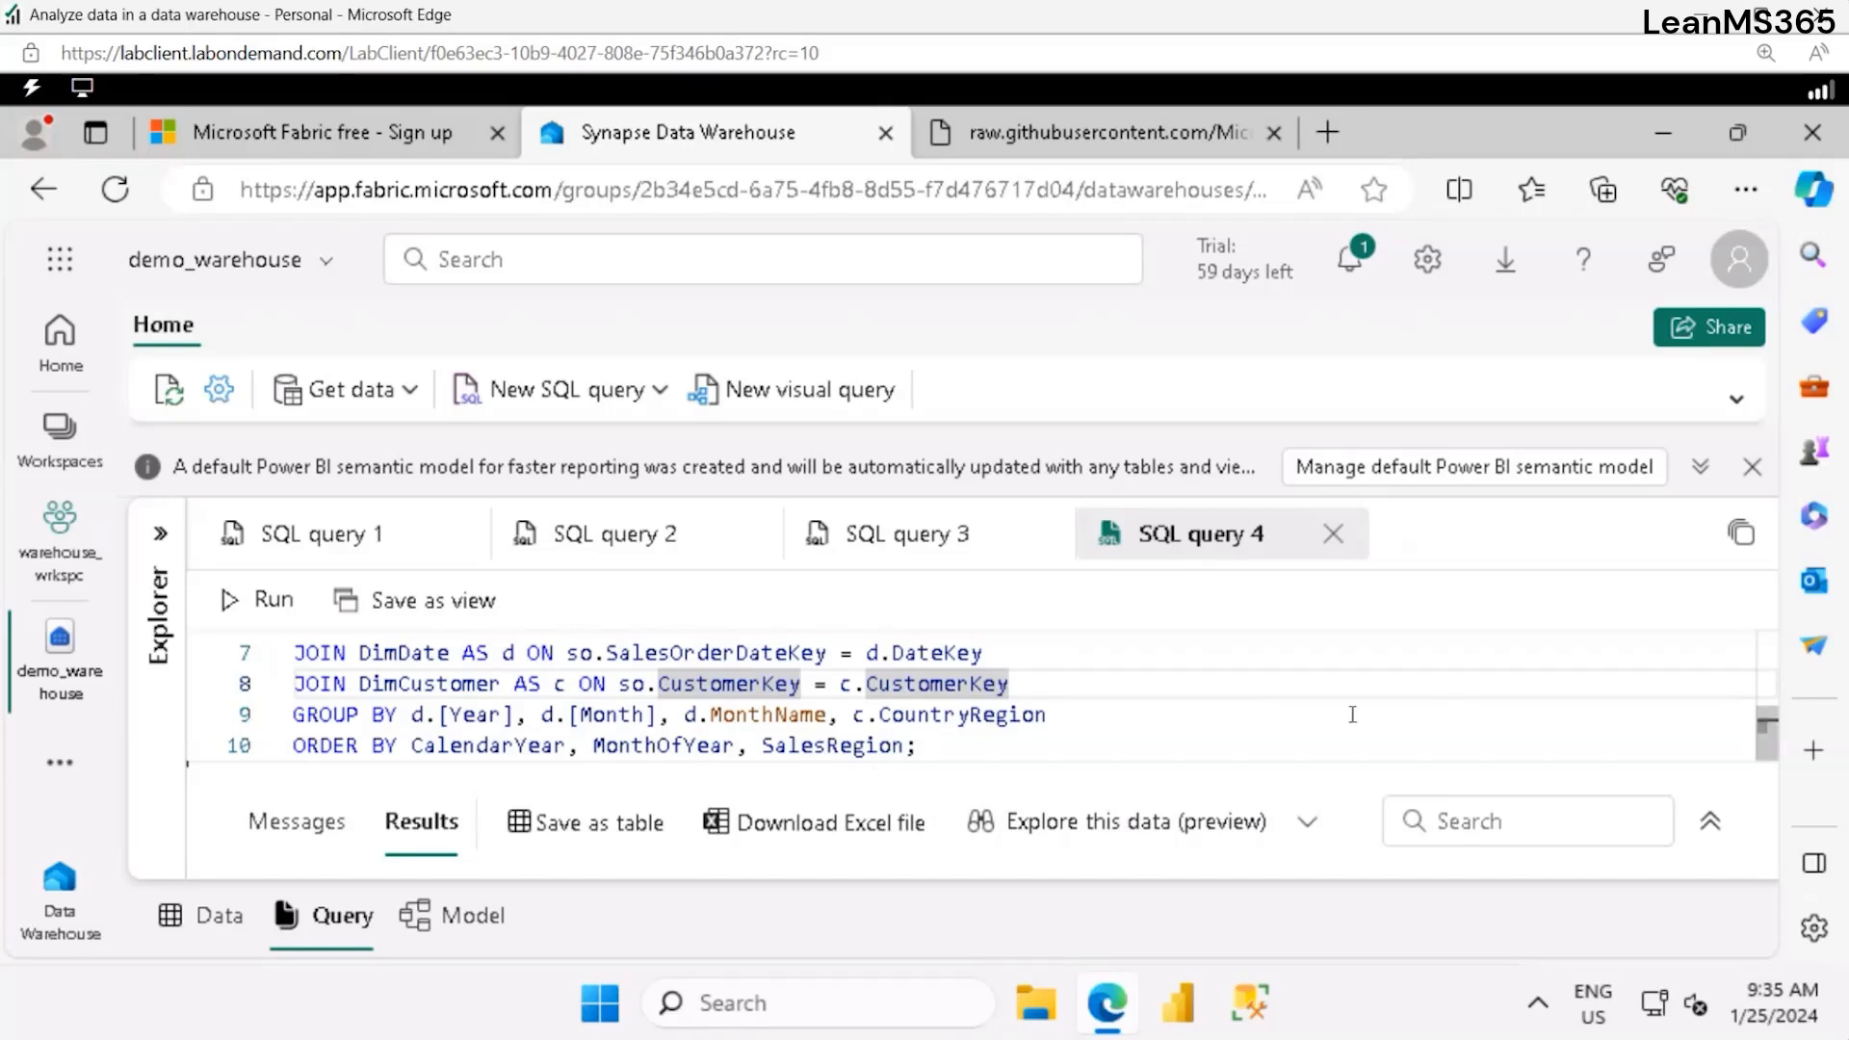
scroll(1352, 713, up, 3)
scroll(1352, 713, down, 3)
scroll(1352, 714, up, 3)
scroll(1352, 713, down, 3)
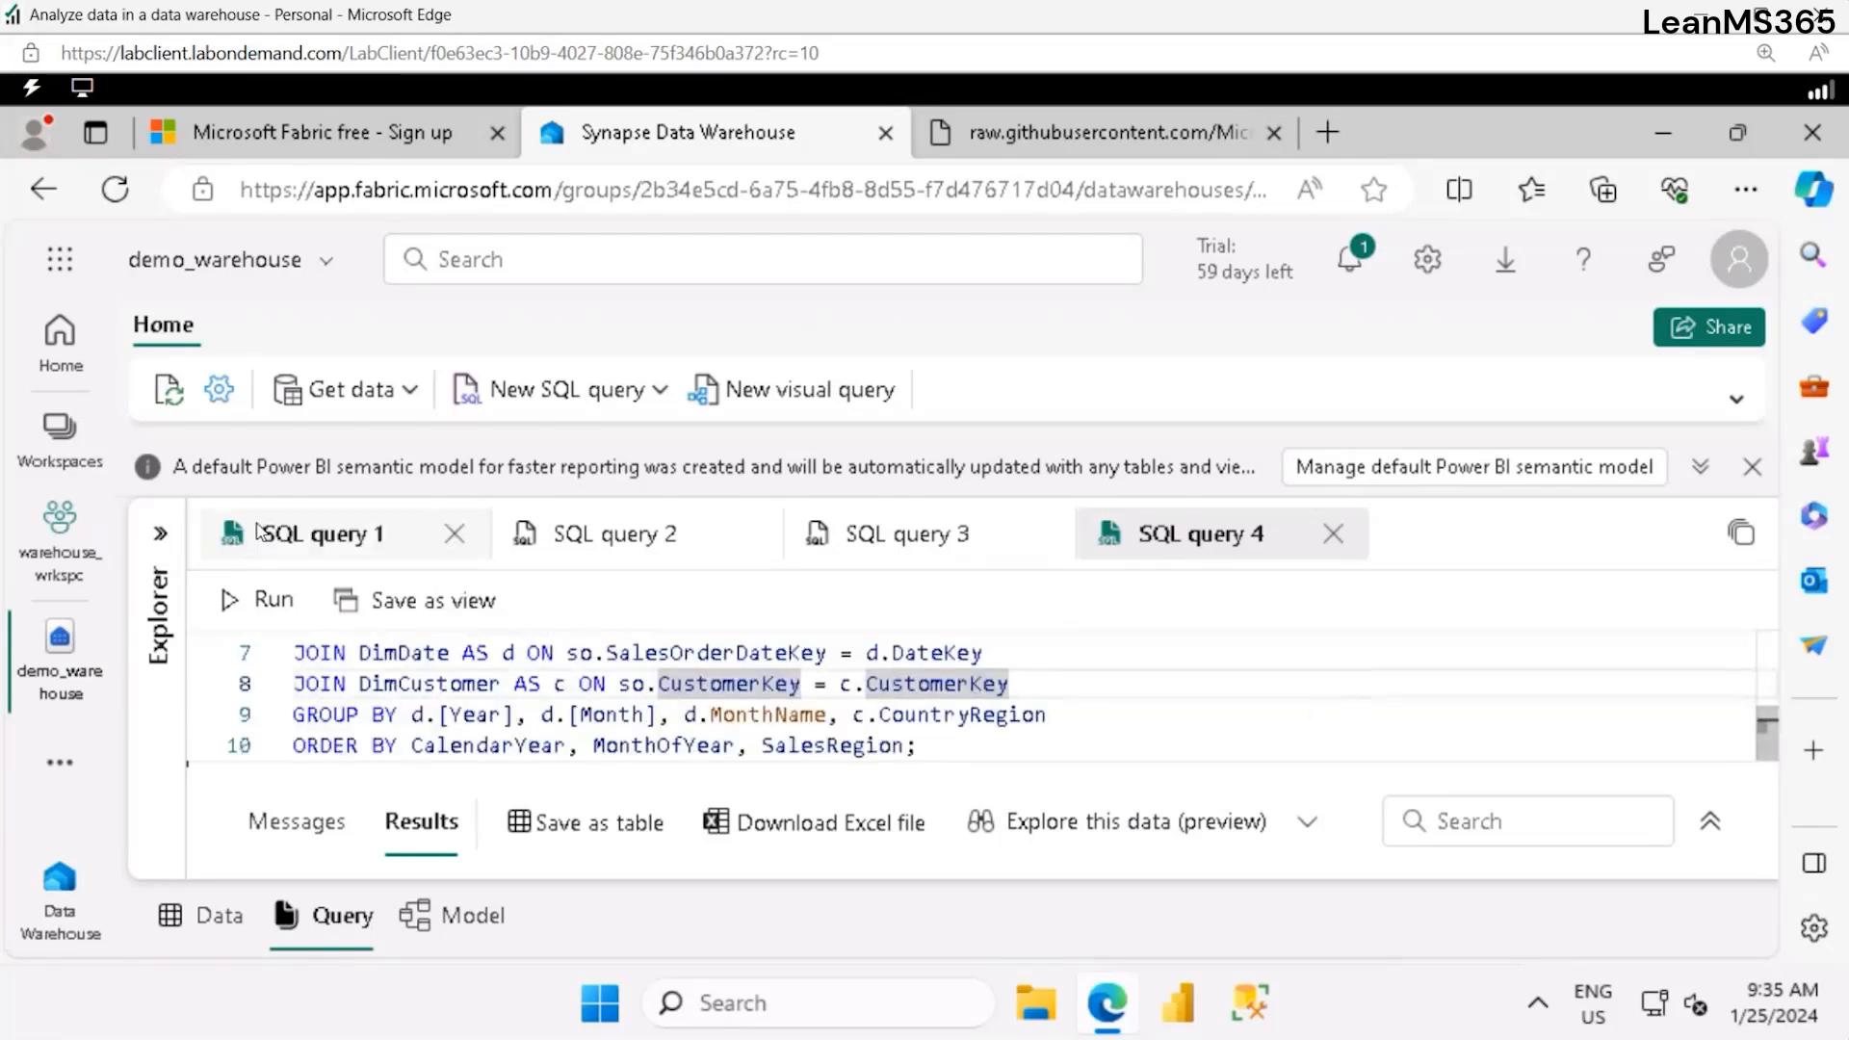
click(273, 600)
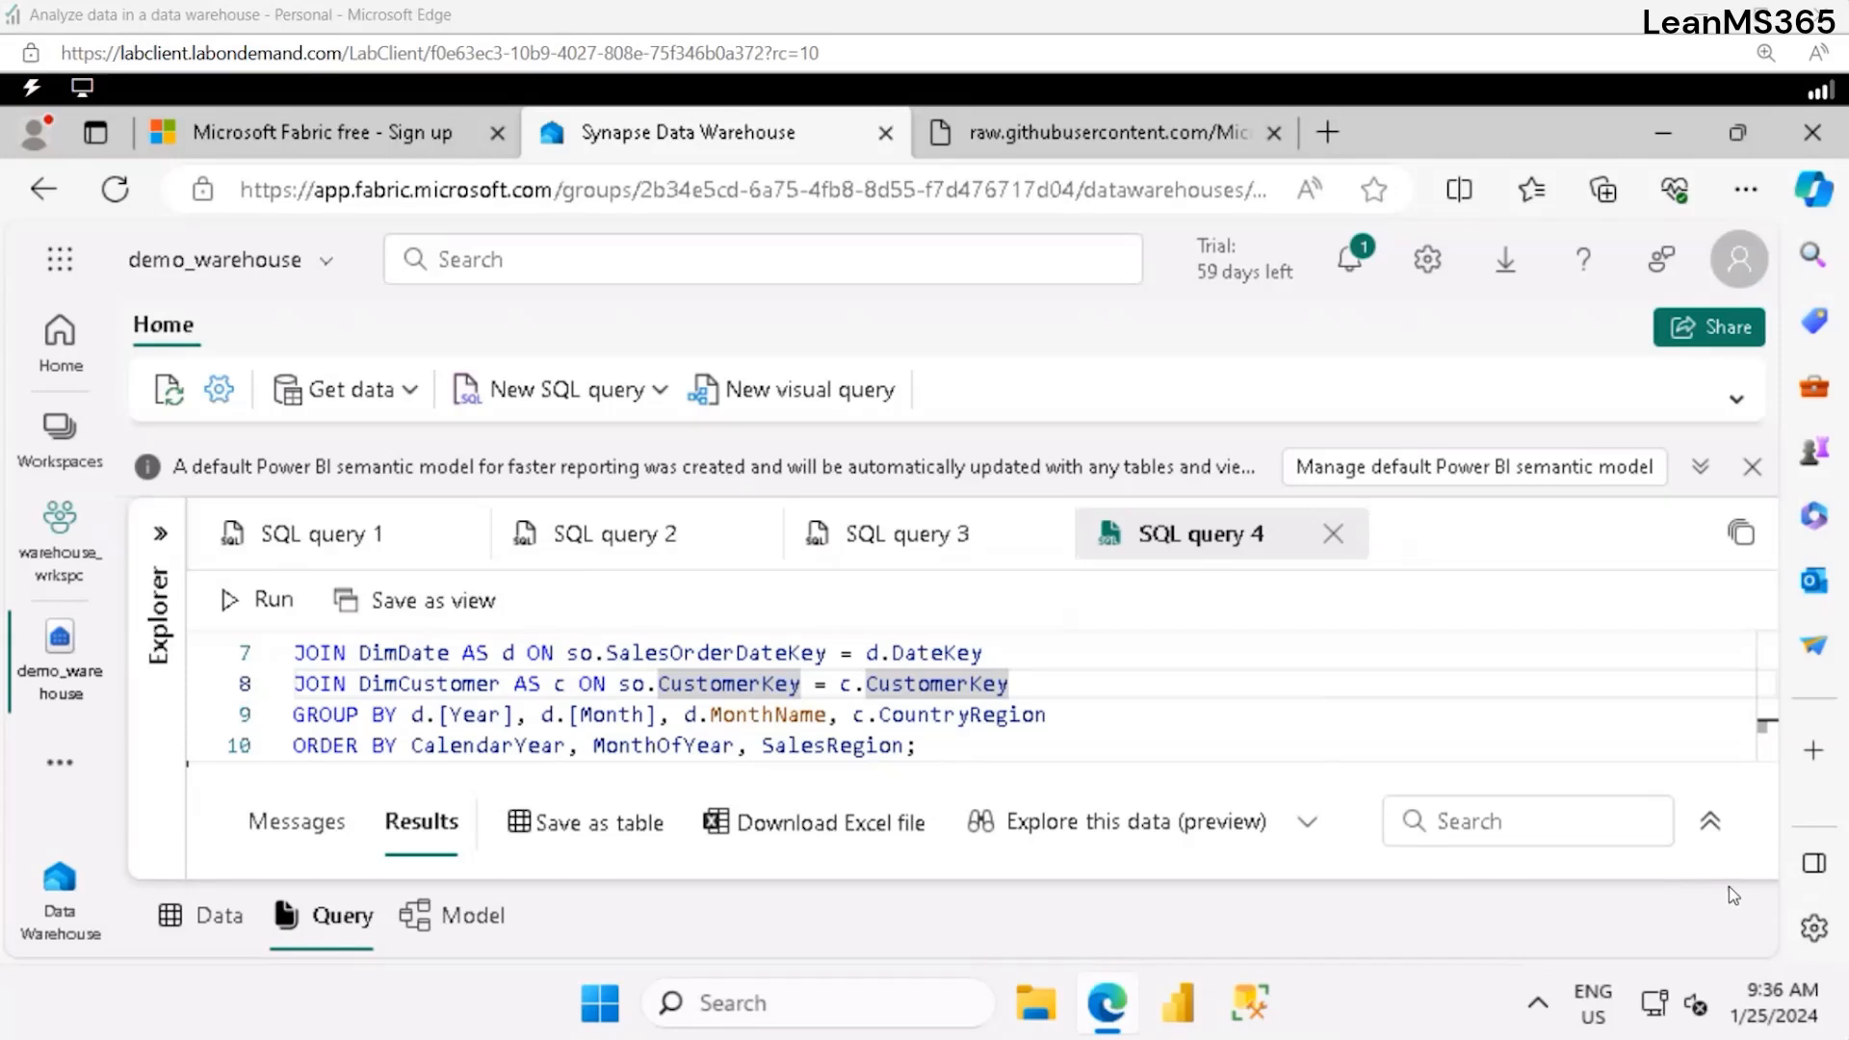
click(1717, 825)
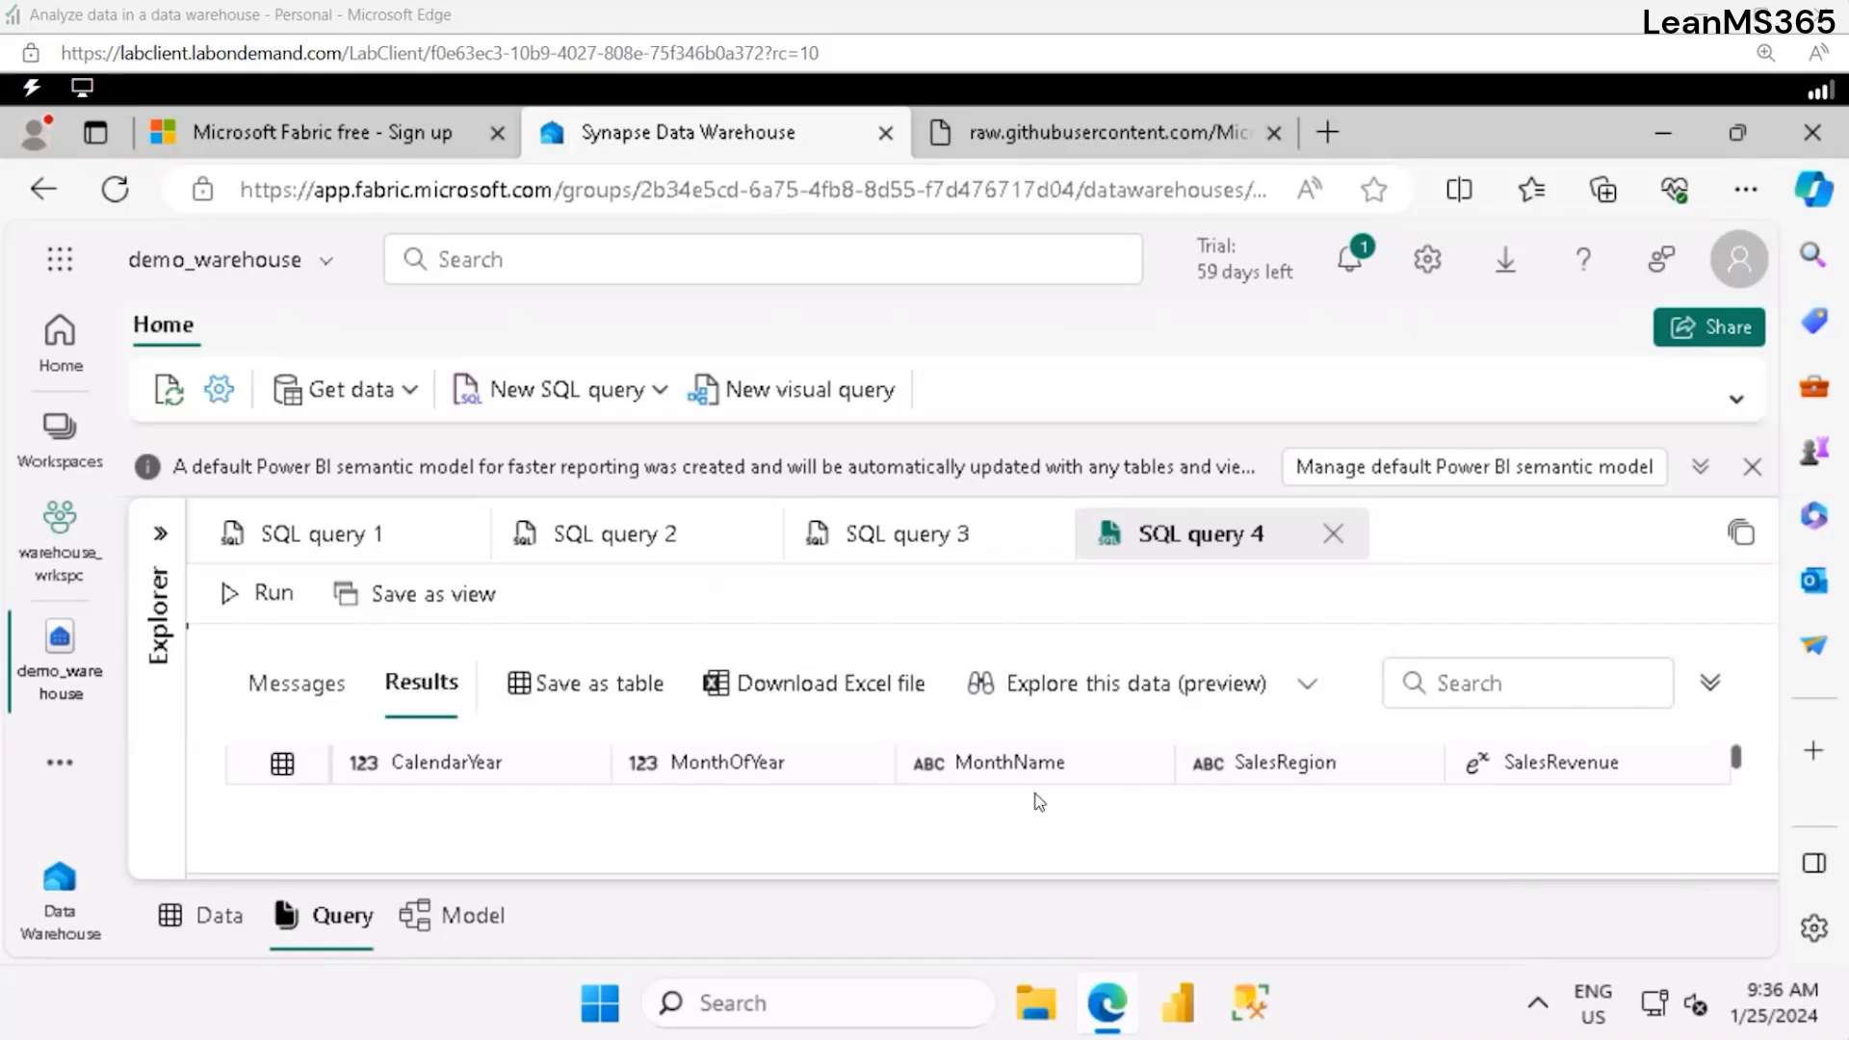
Step: Create the view vSalesByRegion in a new SQL query, summing SalesTotal as SalesRevenue by CalendarYear, MonthOfYear, MonthName and SalesRegion
click(545, 402)
click(574, 502)
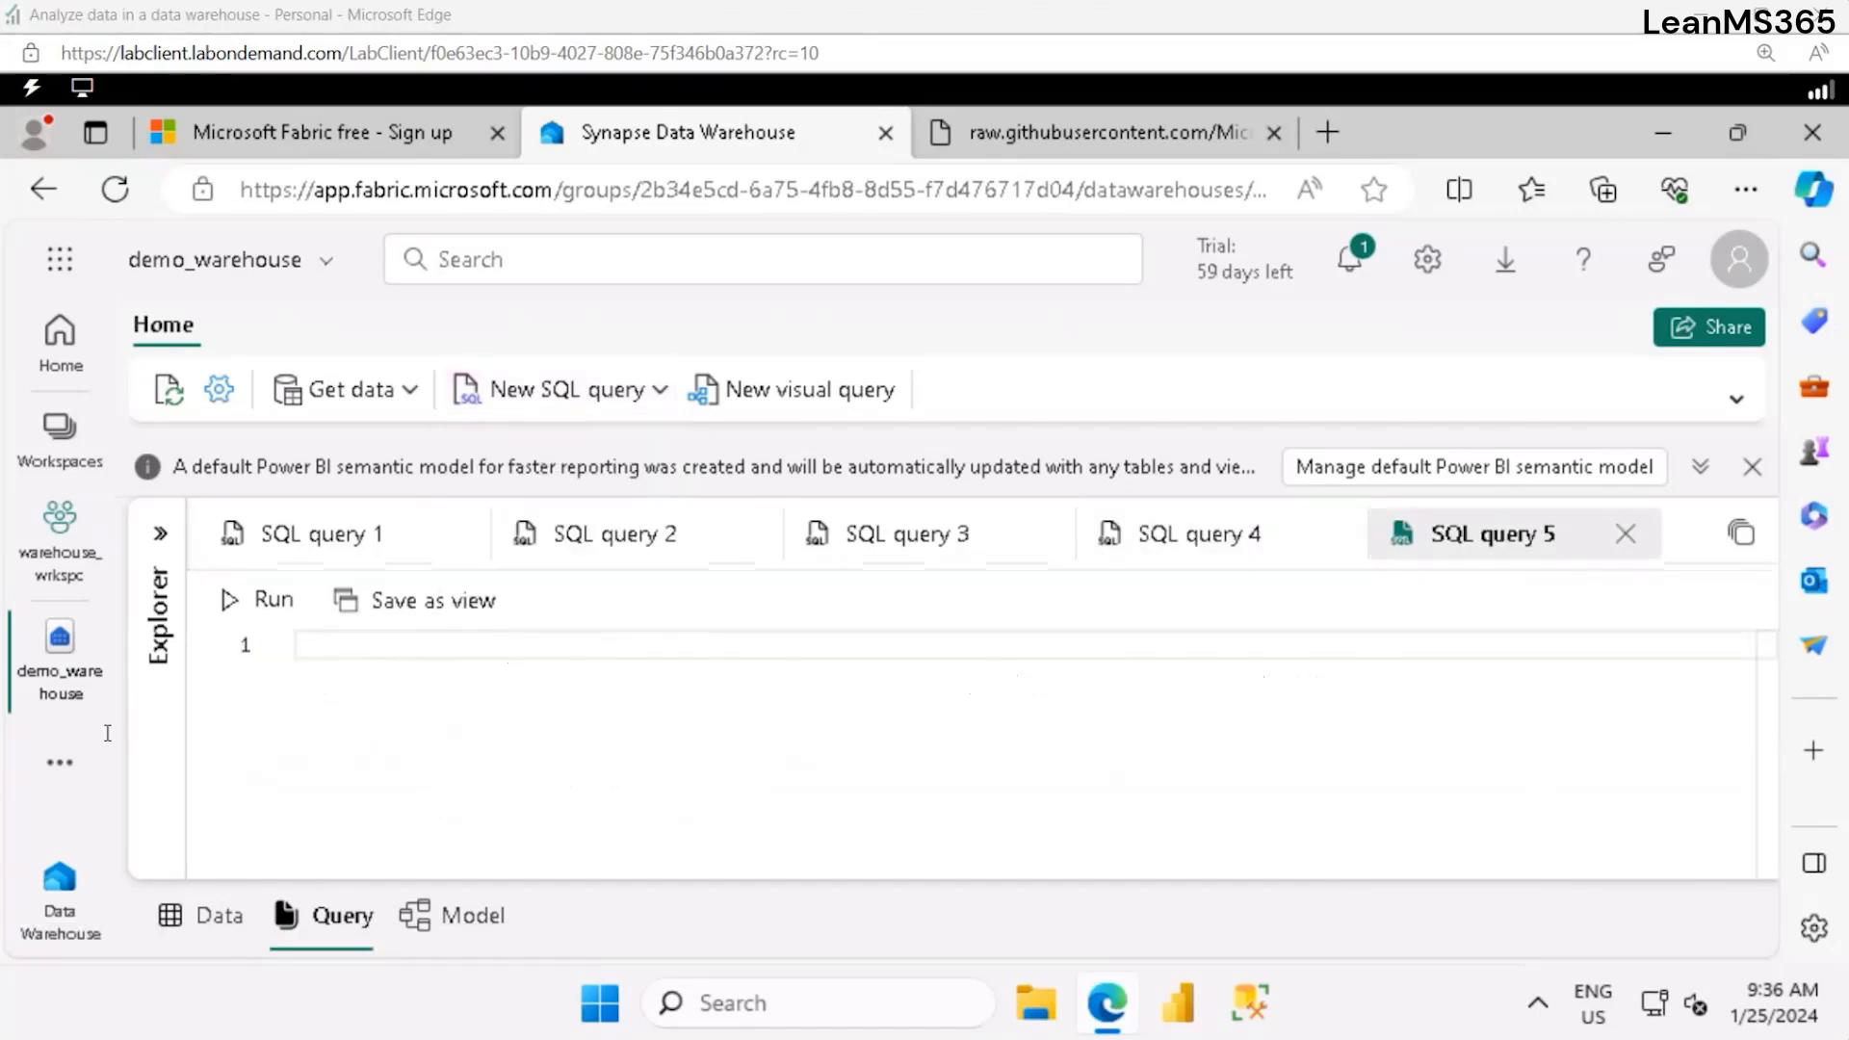
key(ctrl+v)
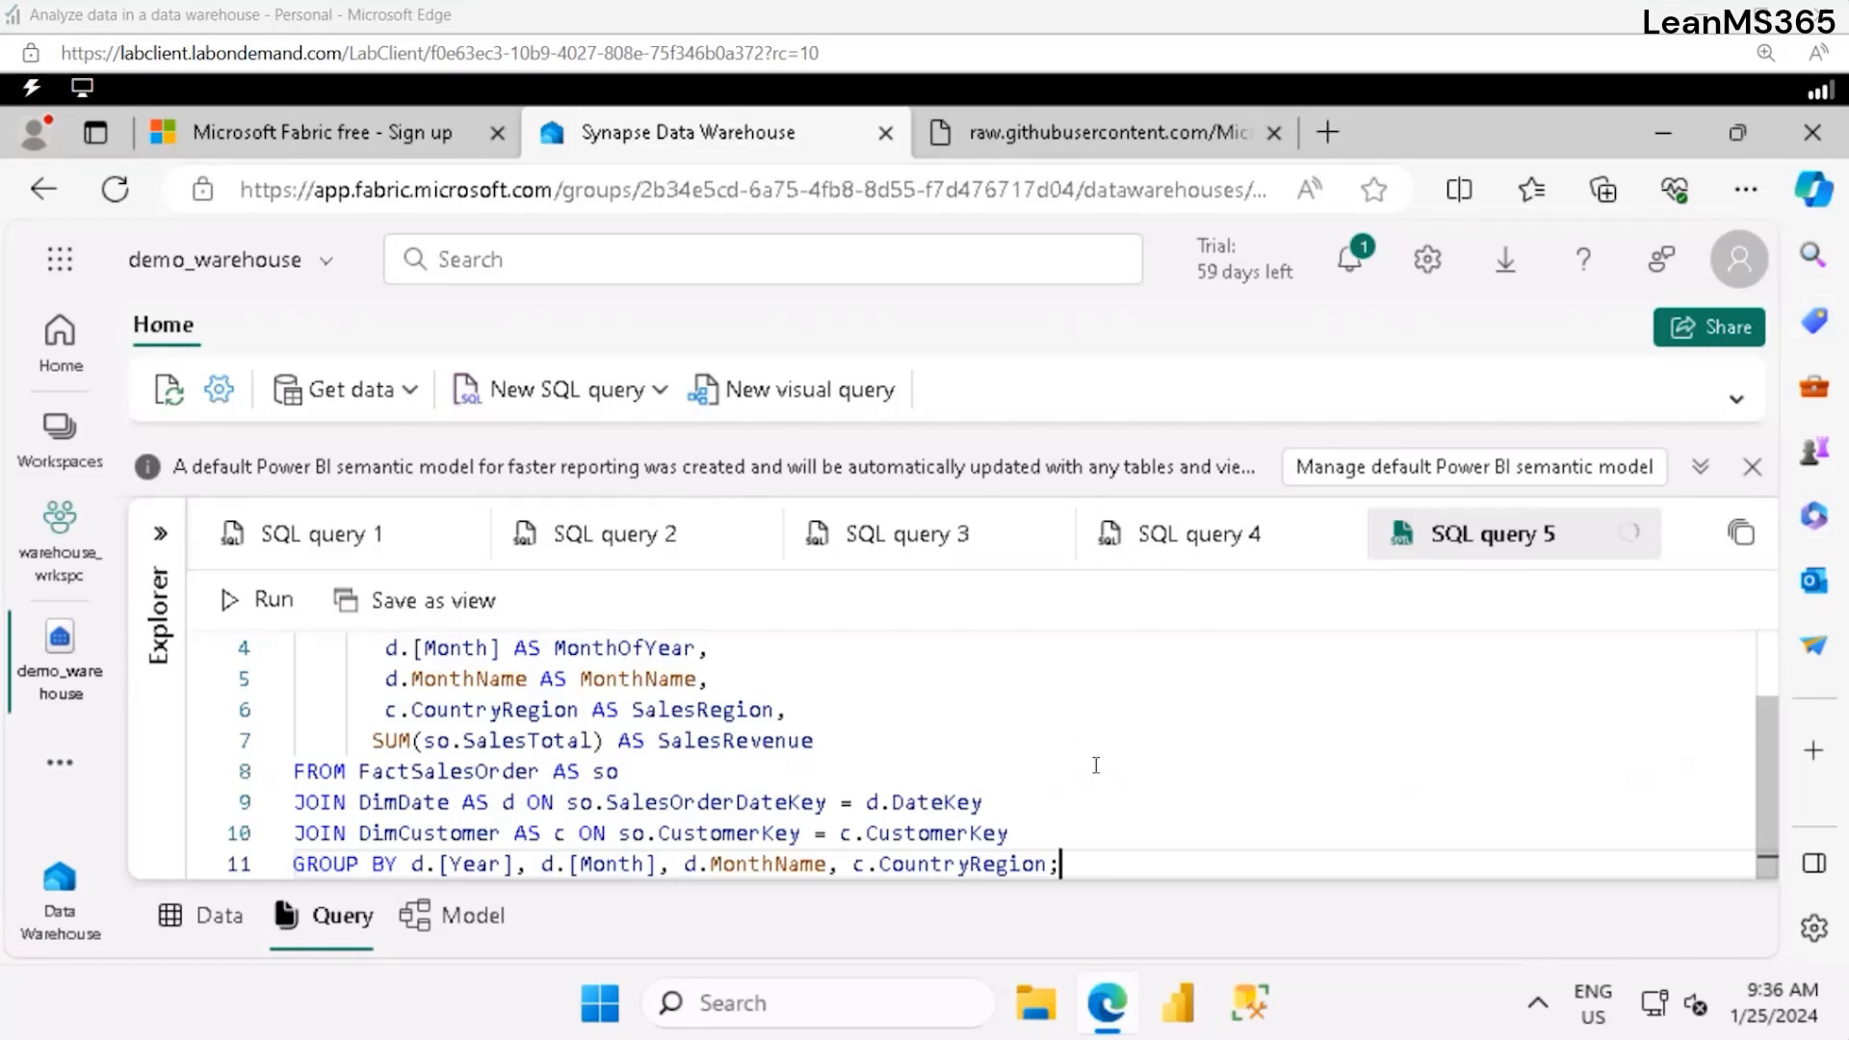
scroll(1096, 765, up, 1)
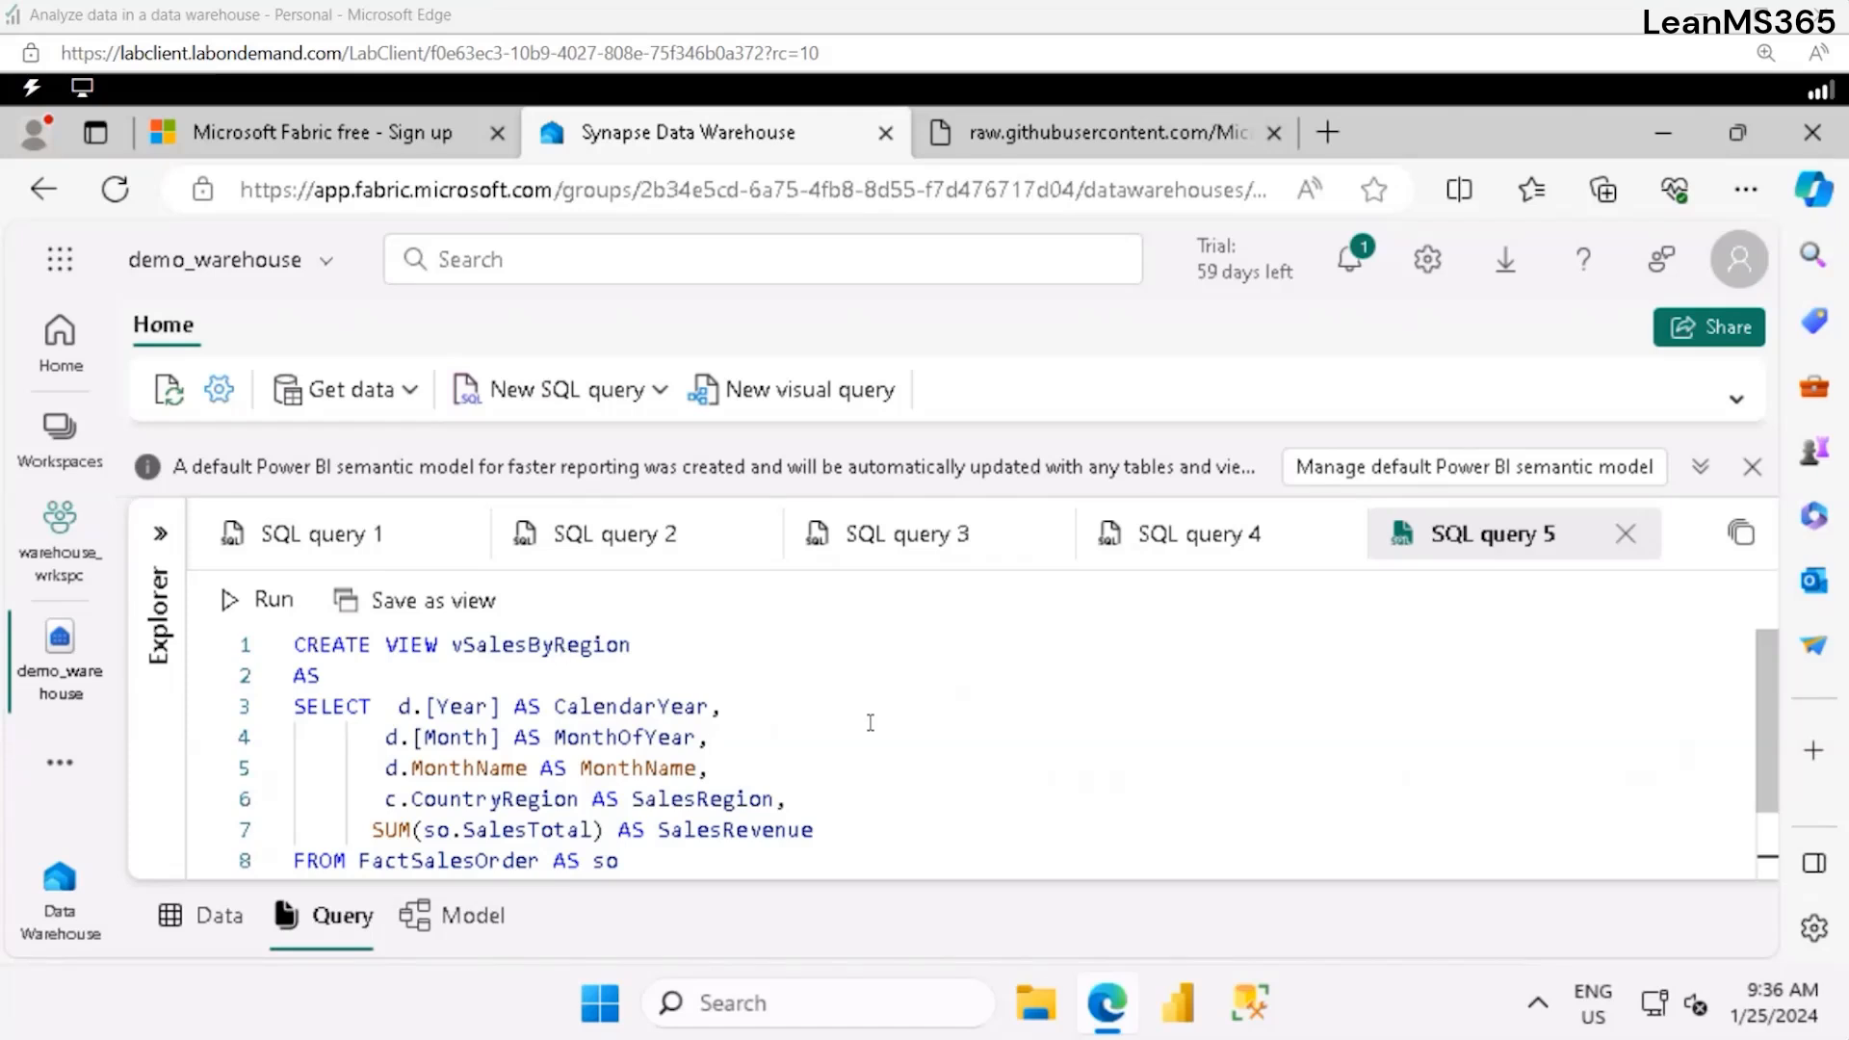
scroll(875, 722, down, 1)
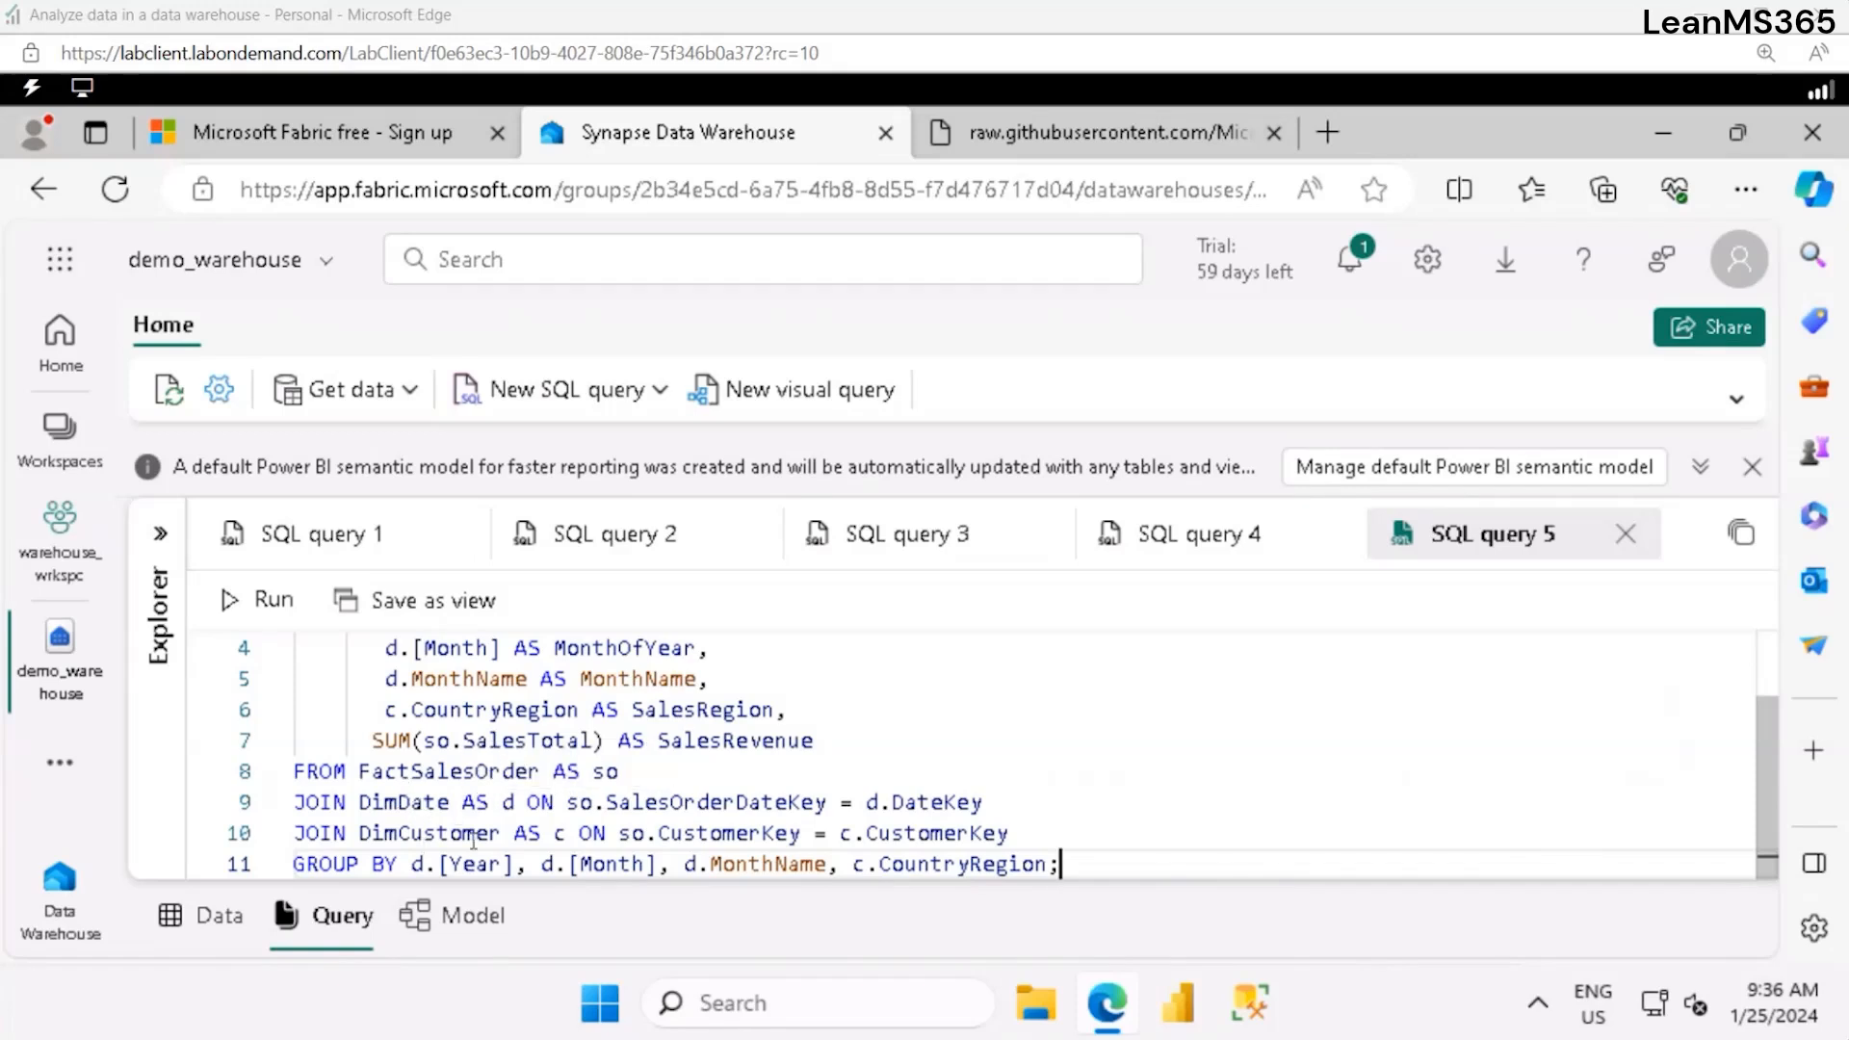
click(1181, 754)
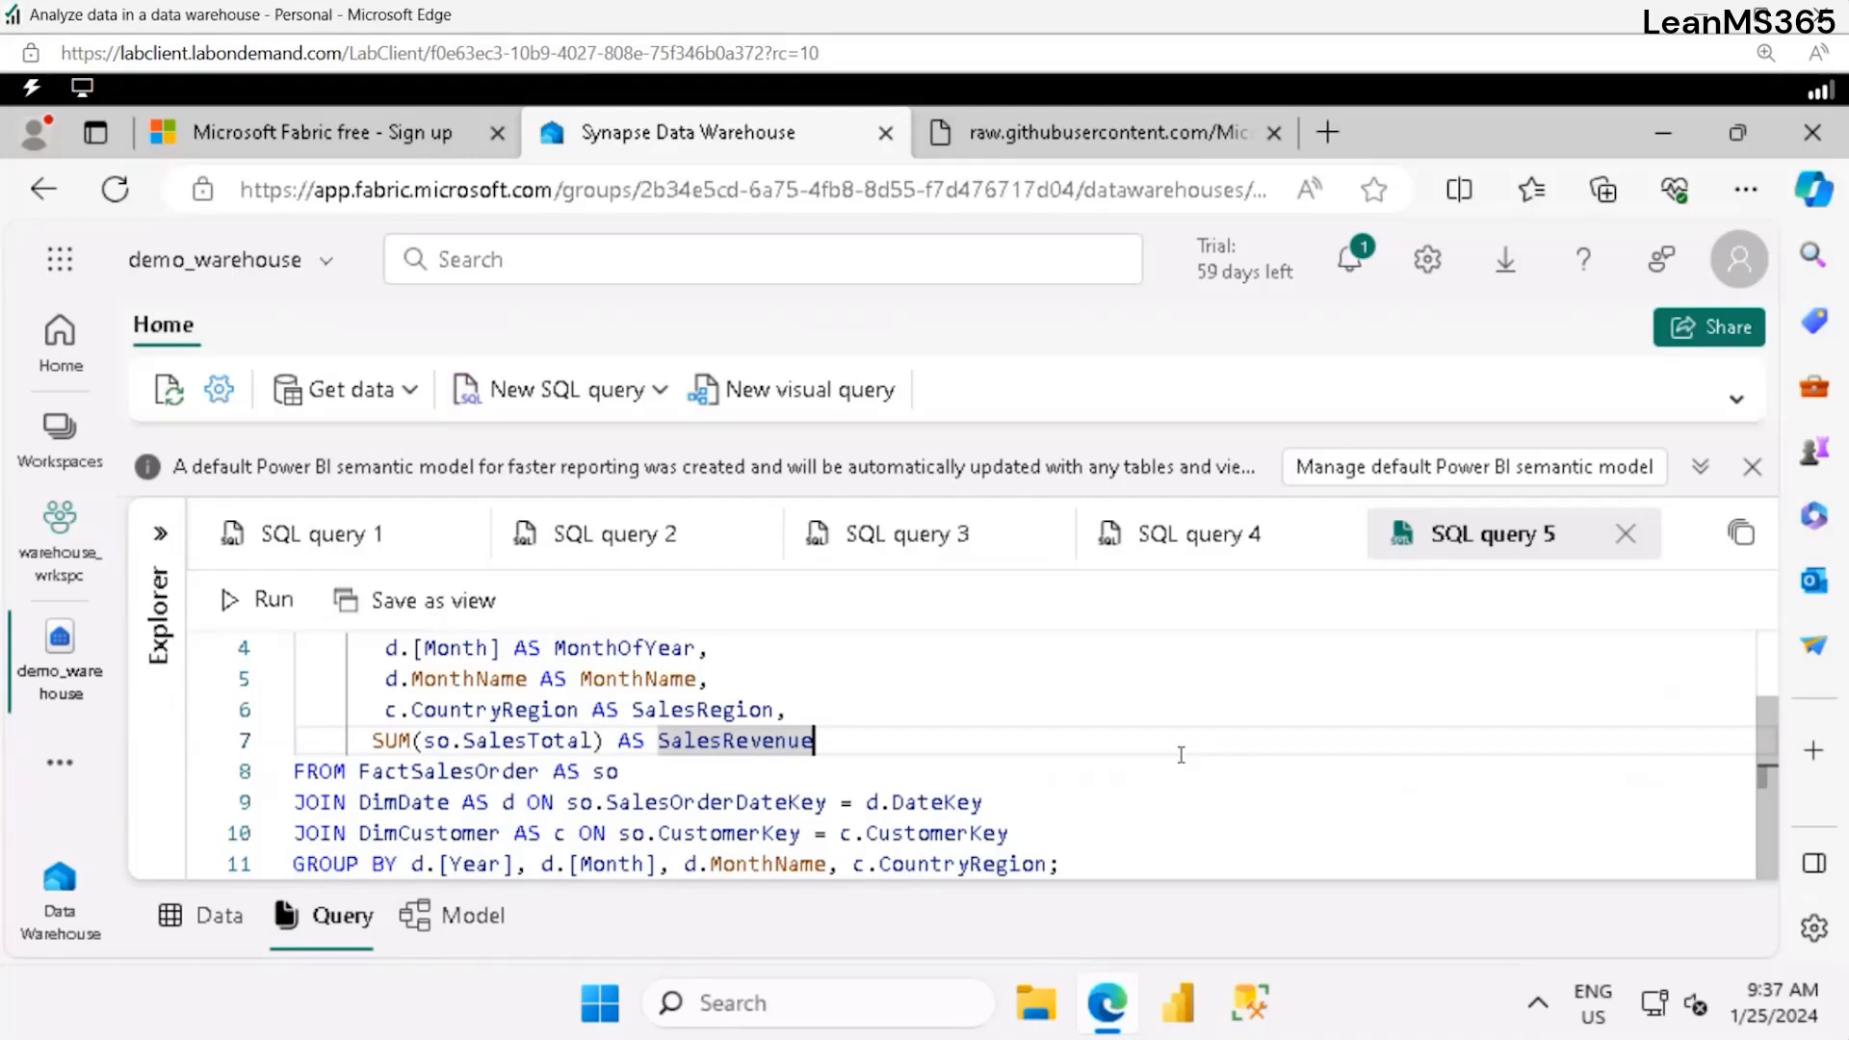
click(256, 599)
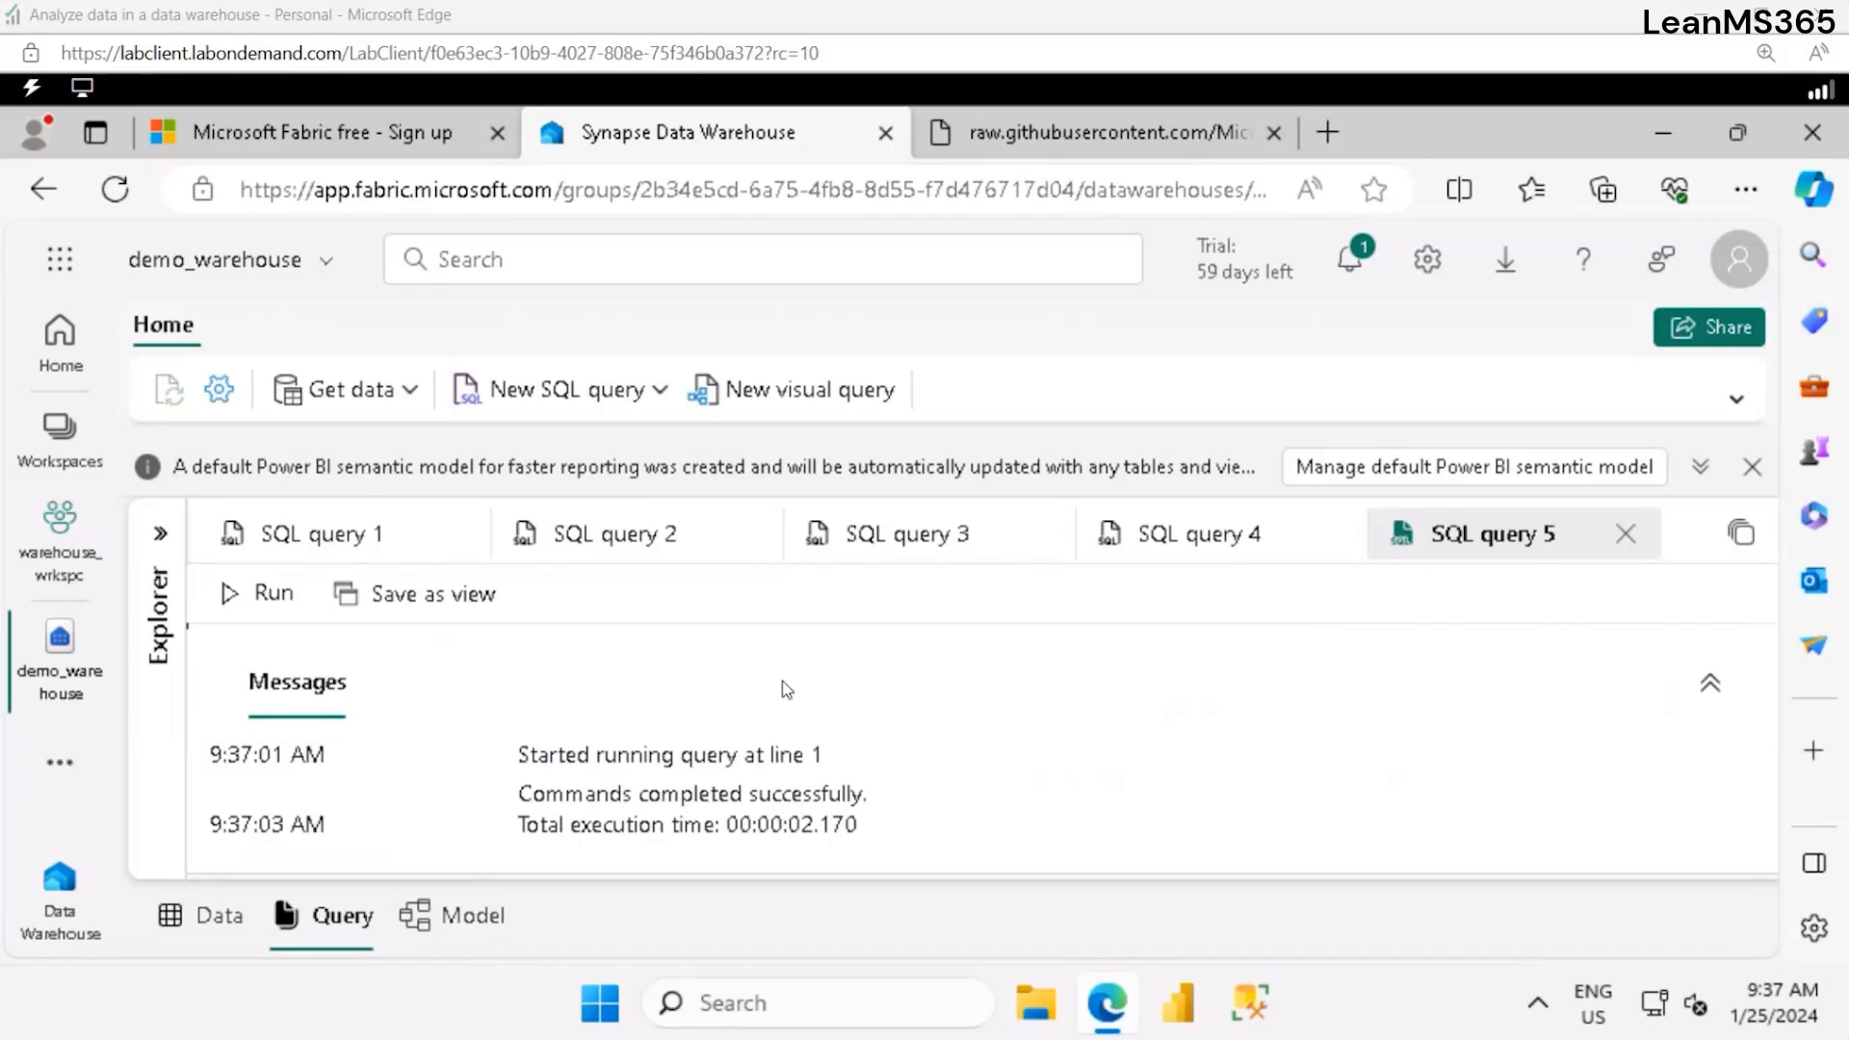
Step: Open the warehouse Explorer and expand the Views folder to check for vSalesByRegion
click(162, 541)
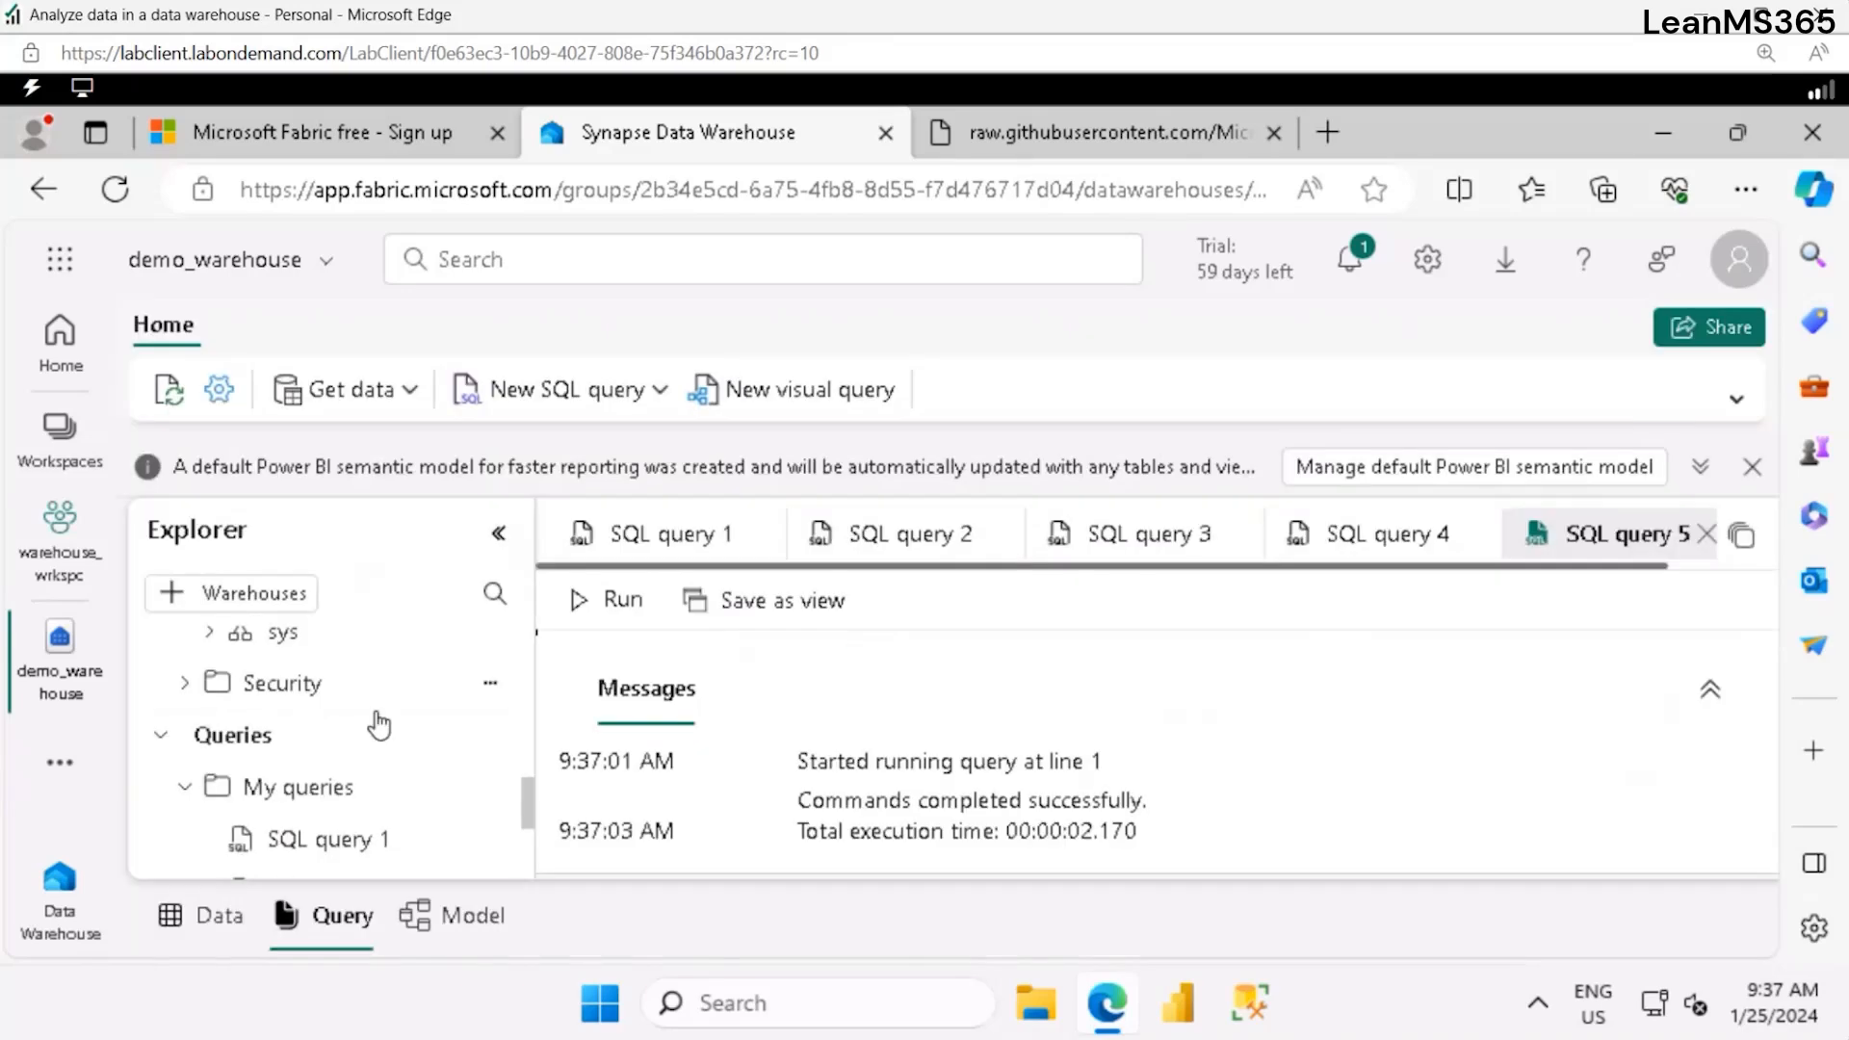
scroll(375, 723, up, 1)
scroll(376, 722, up, 3)
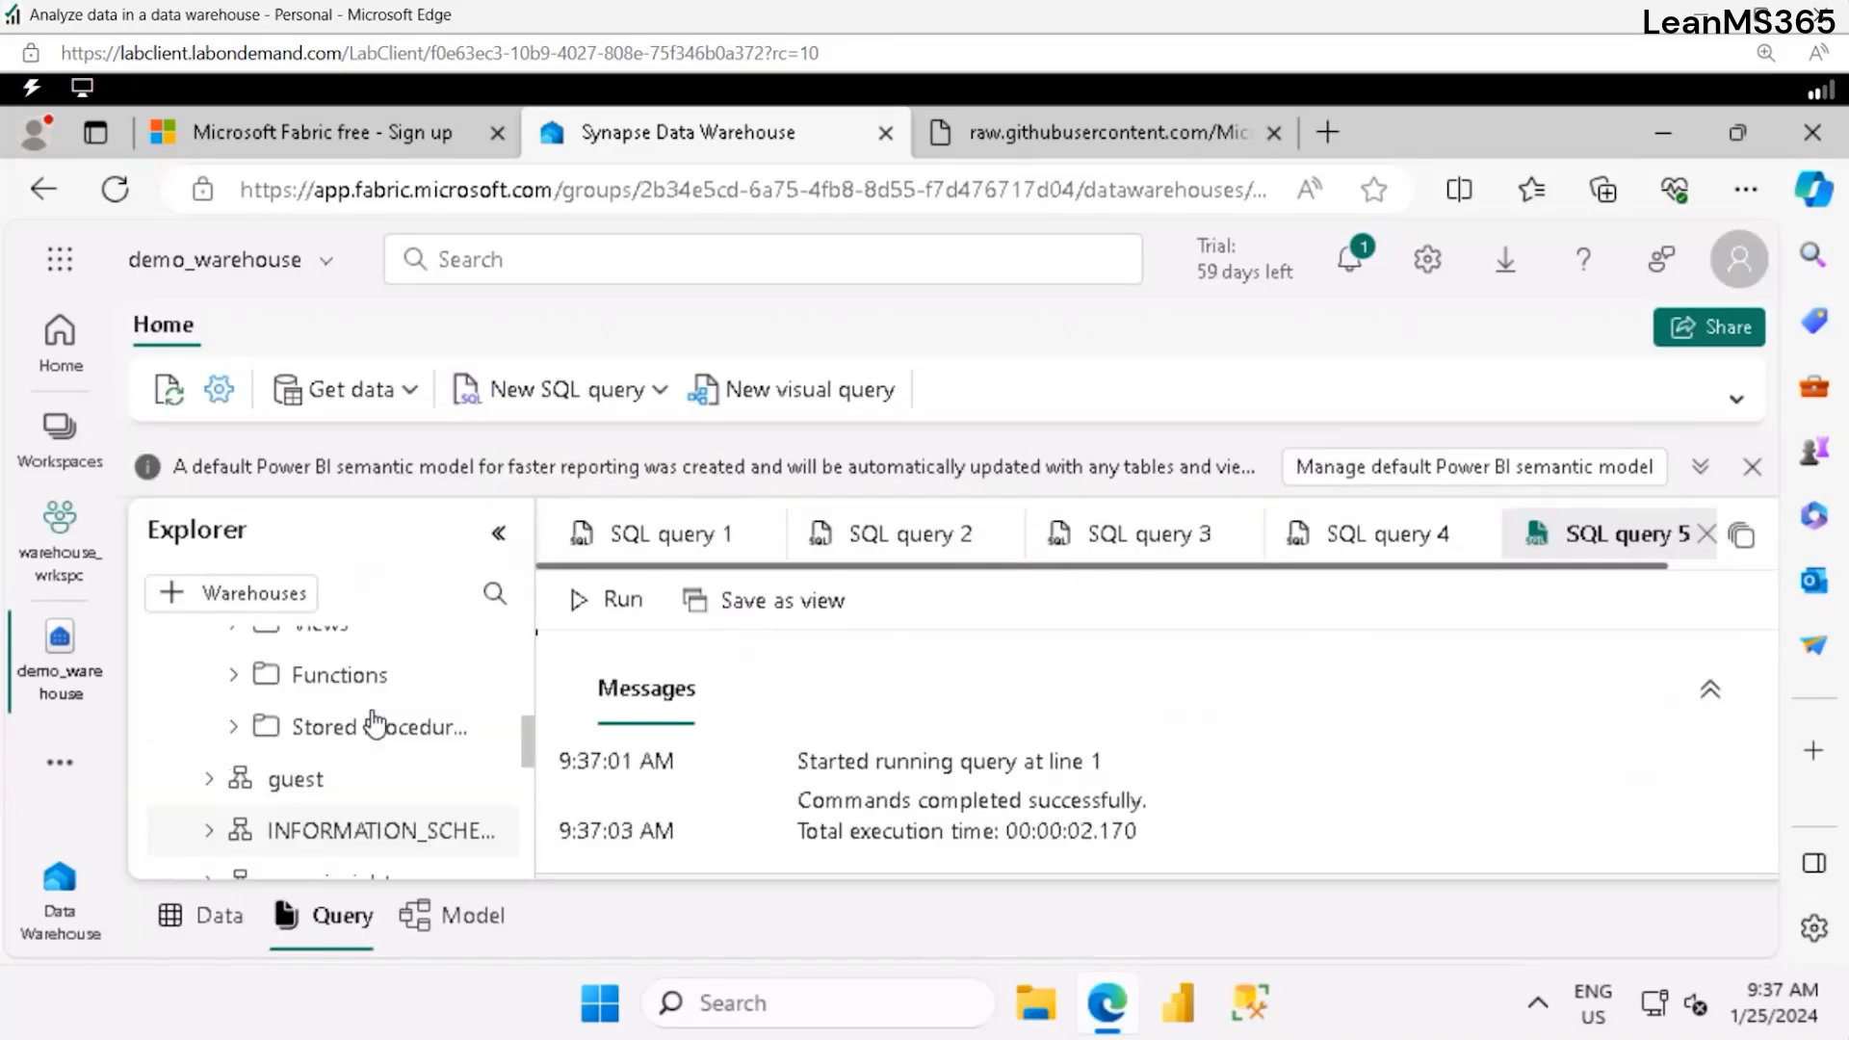
scroll(282, 734, up, 2)
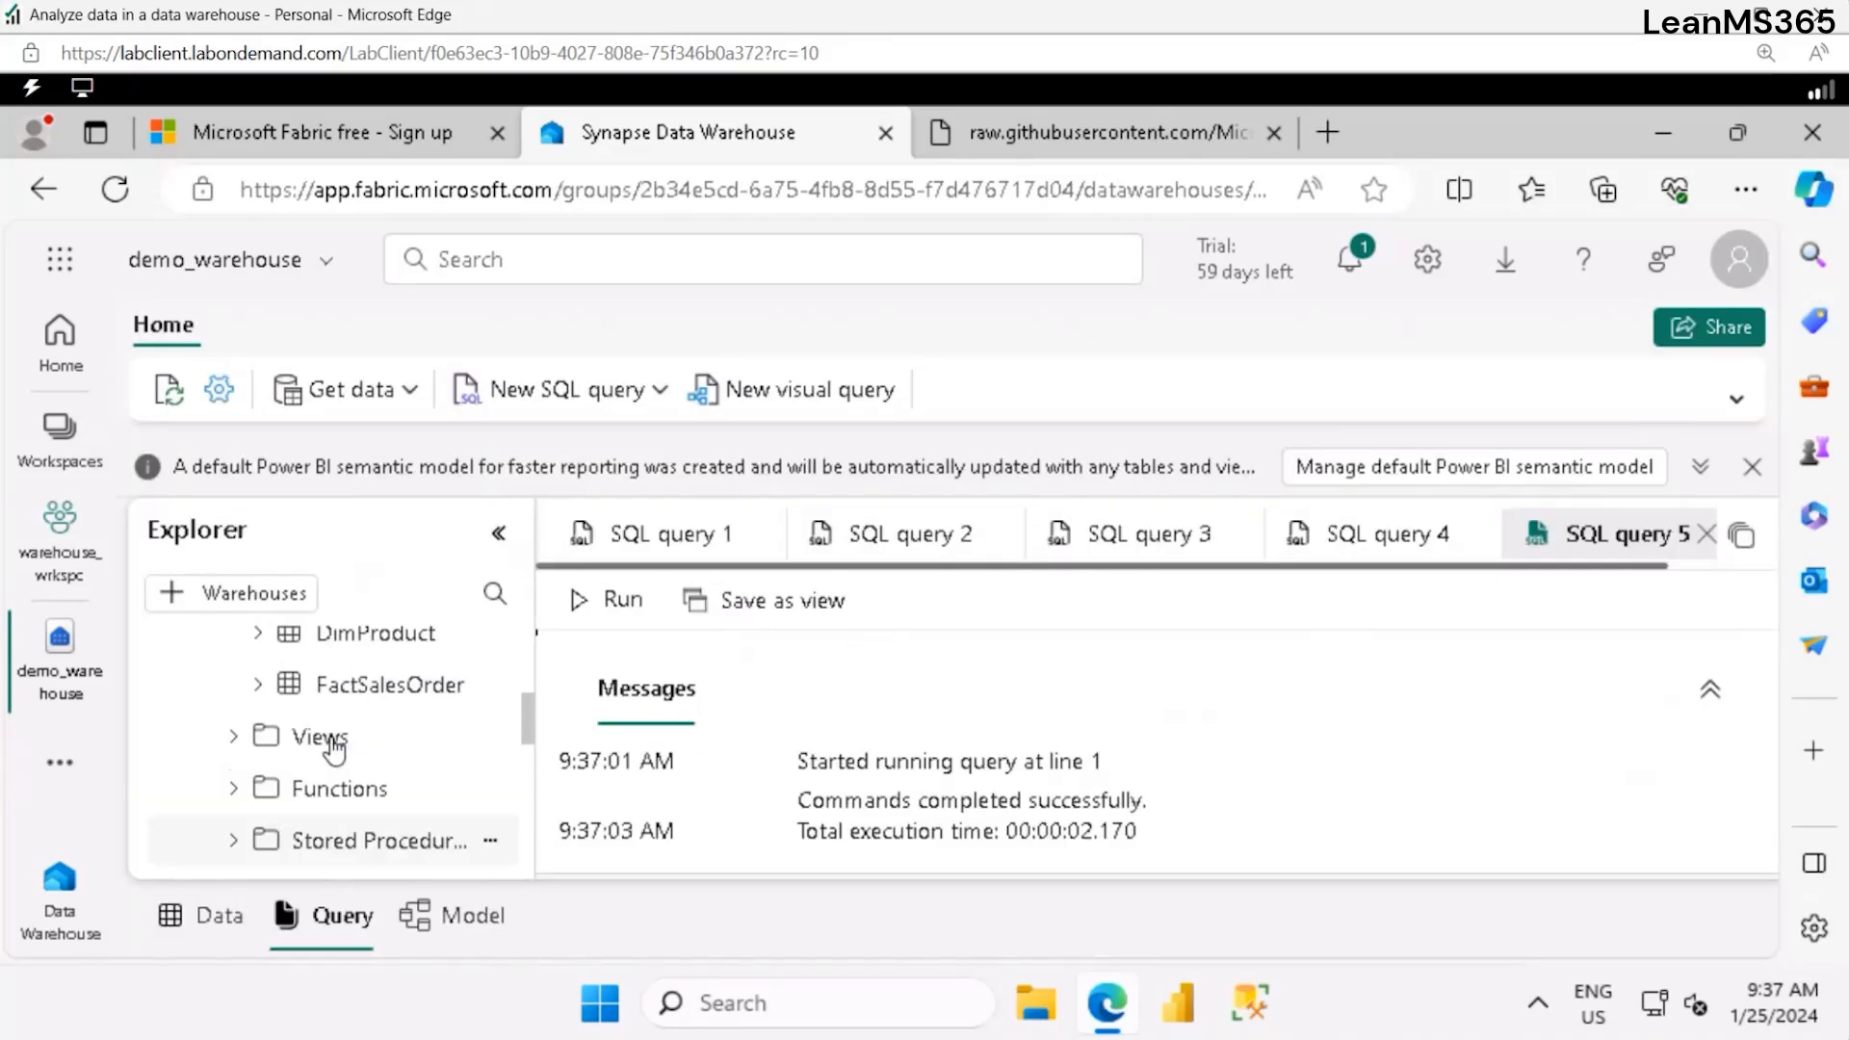
click(233, 736)
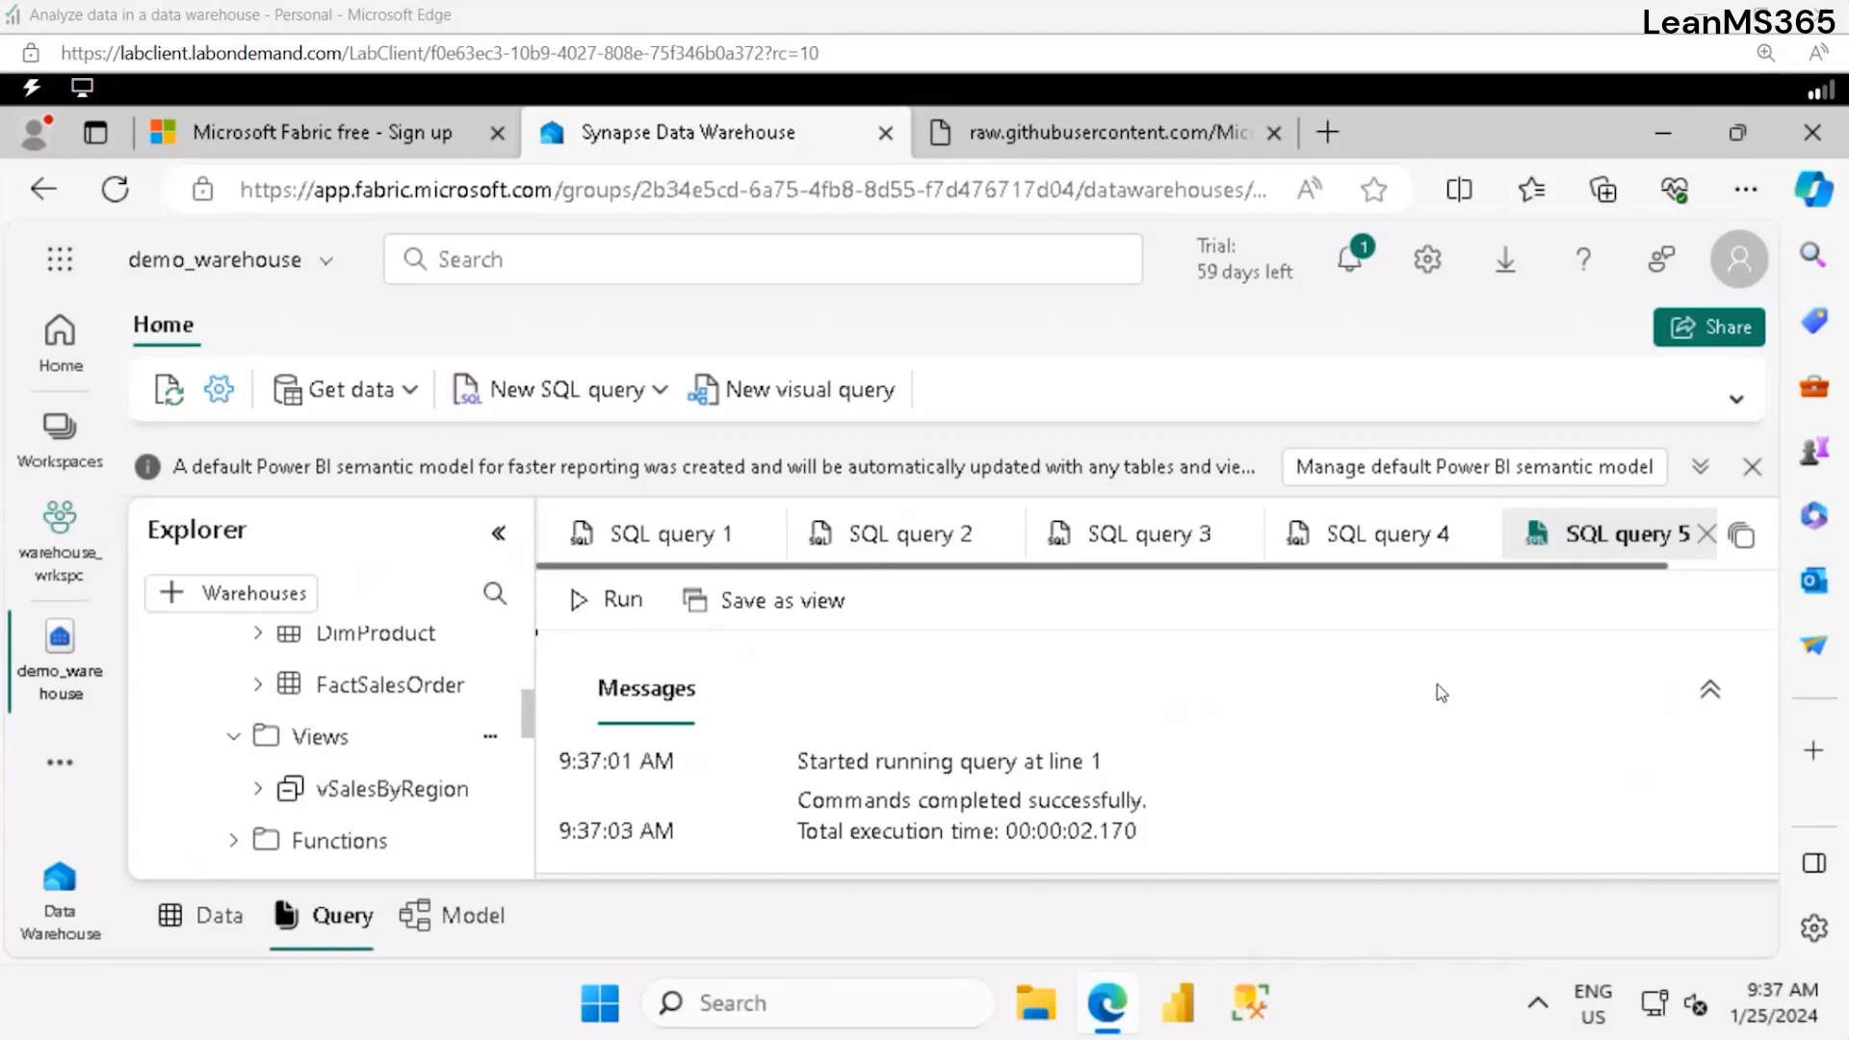
Step: Run a new SQL query selecting CalendarYear, MonthName, SalesRegion and SalesRevenue from vSalesByRegion, ordered by CalendarYear, MonthOfYear and SalesRegion, and review the result rows
click(528, 404)
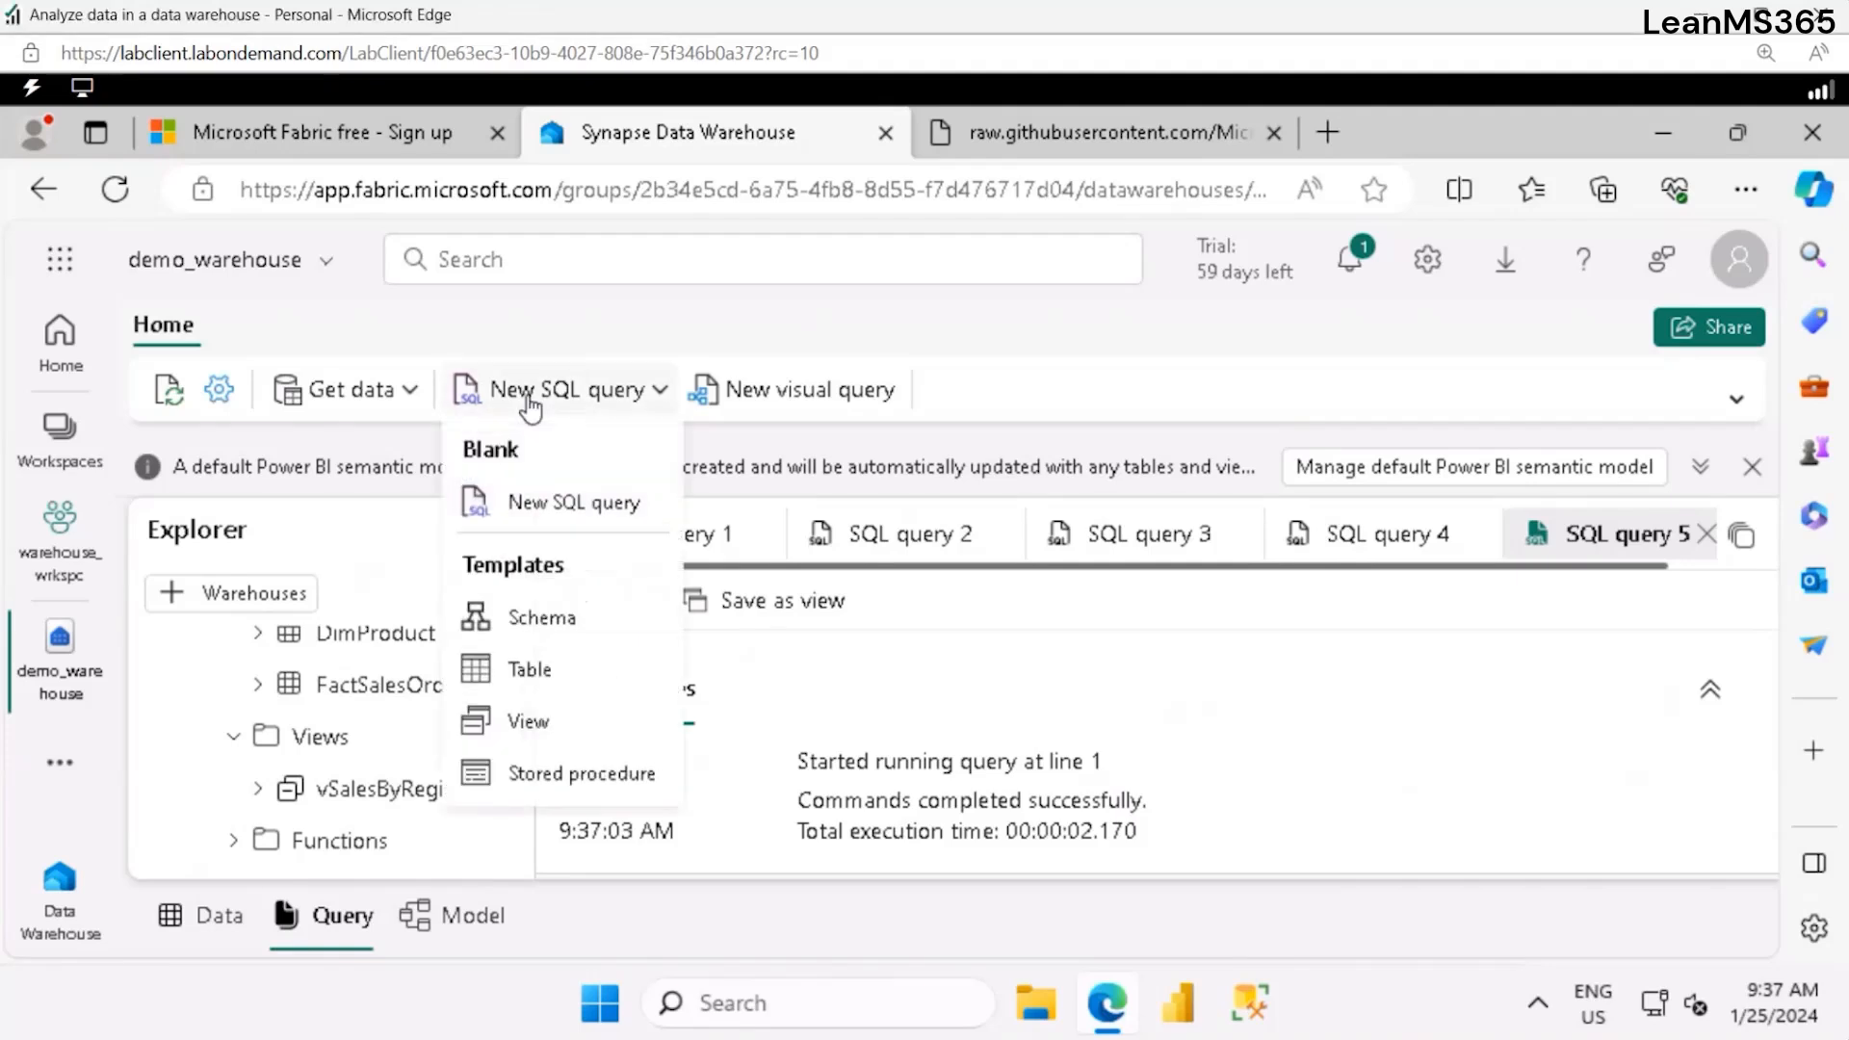
click(545, 501)
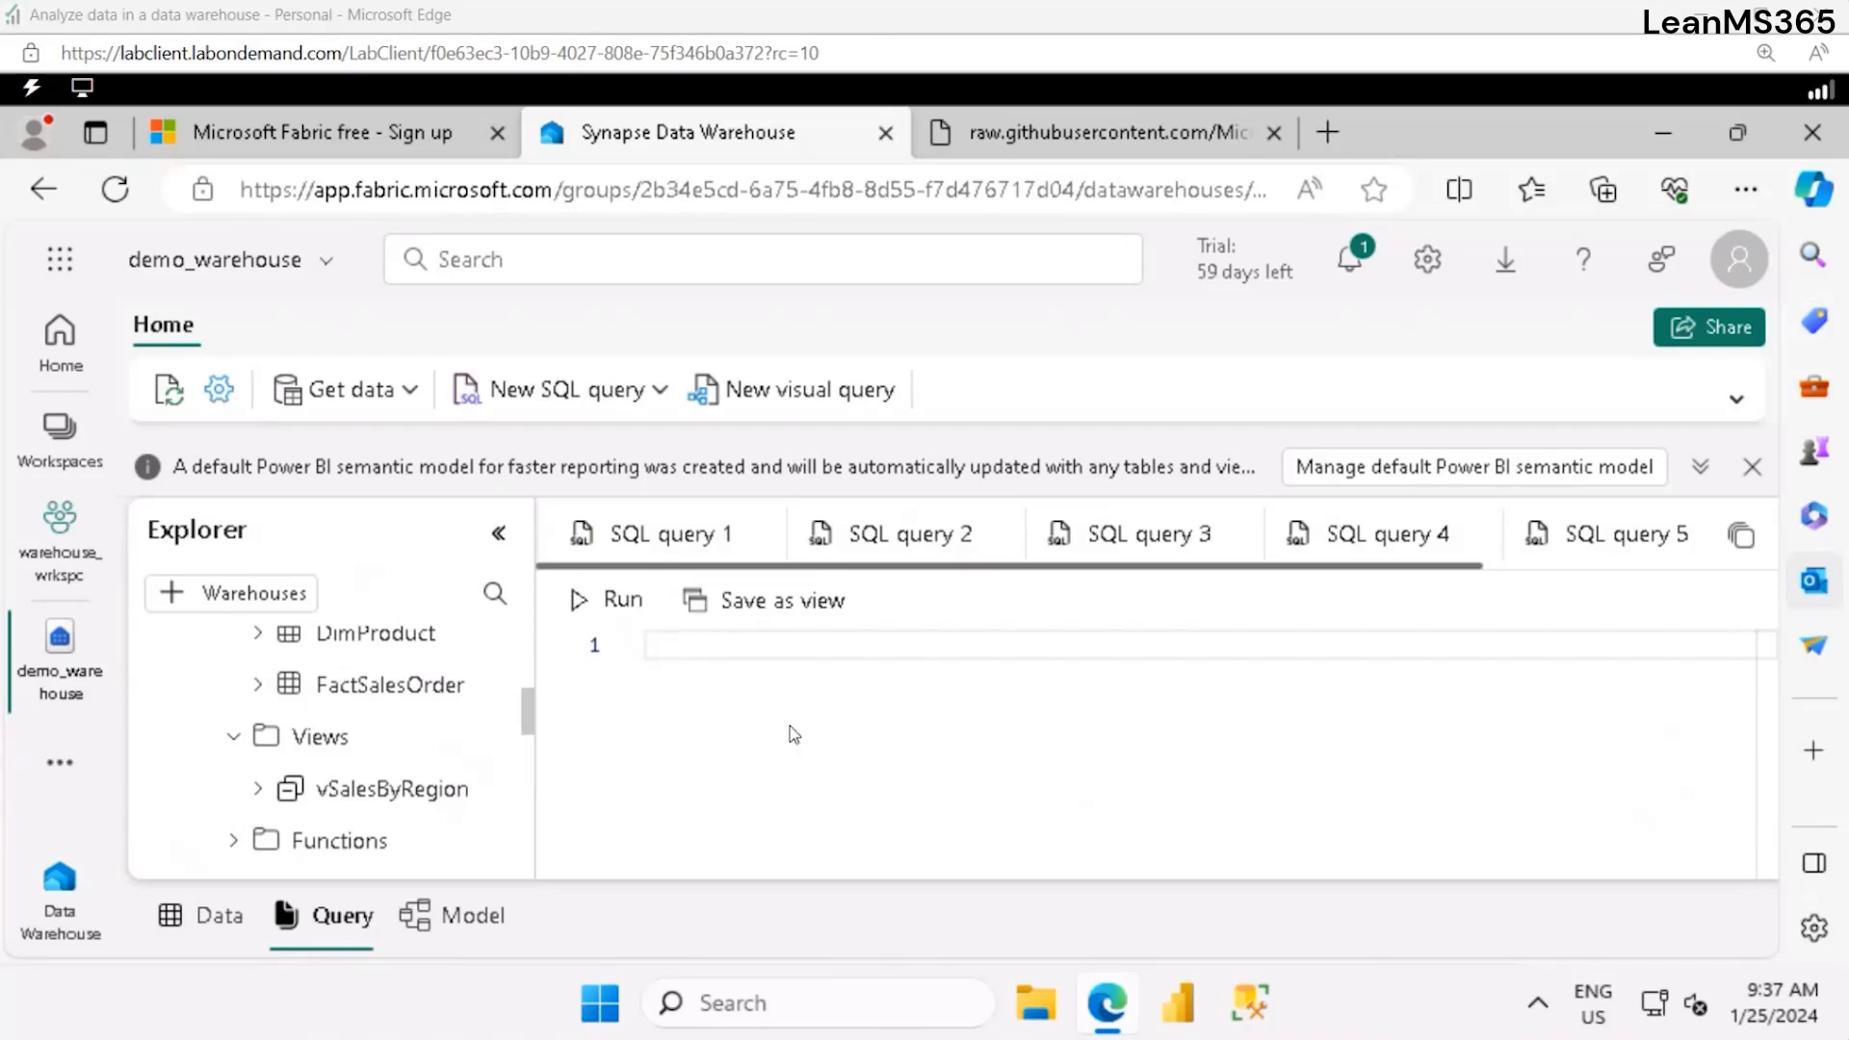
text(SELECT CalendarYear, MonthName, SalesRegion, SalesRevenue FROM vSalesByRegion ORDER BY CalendarYear, MonthOfYear, SalesRegion;)
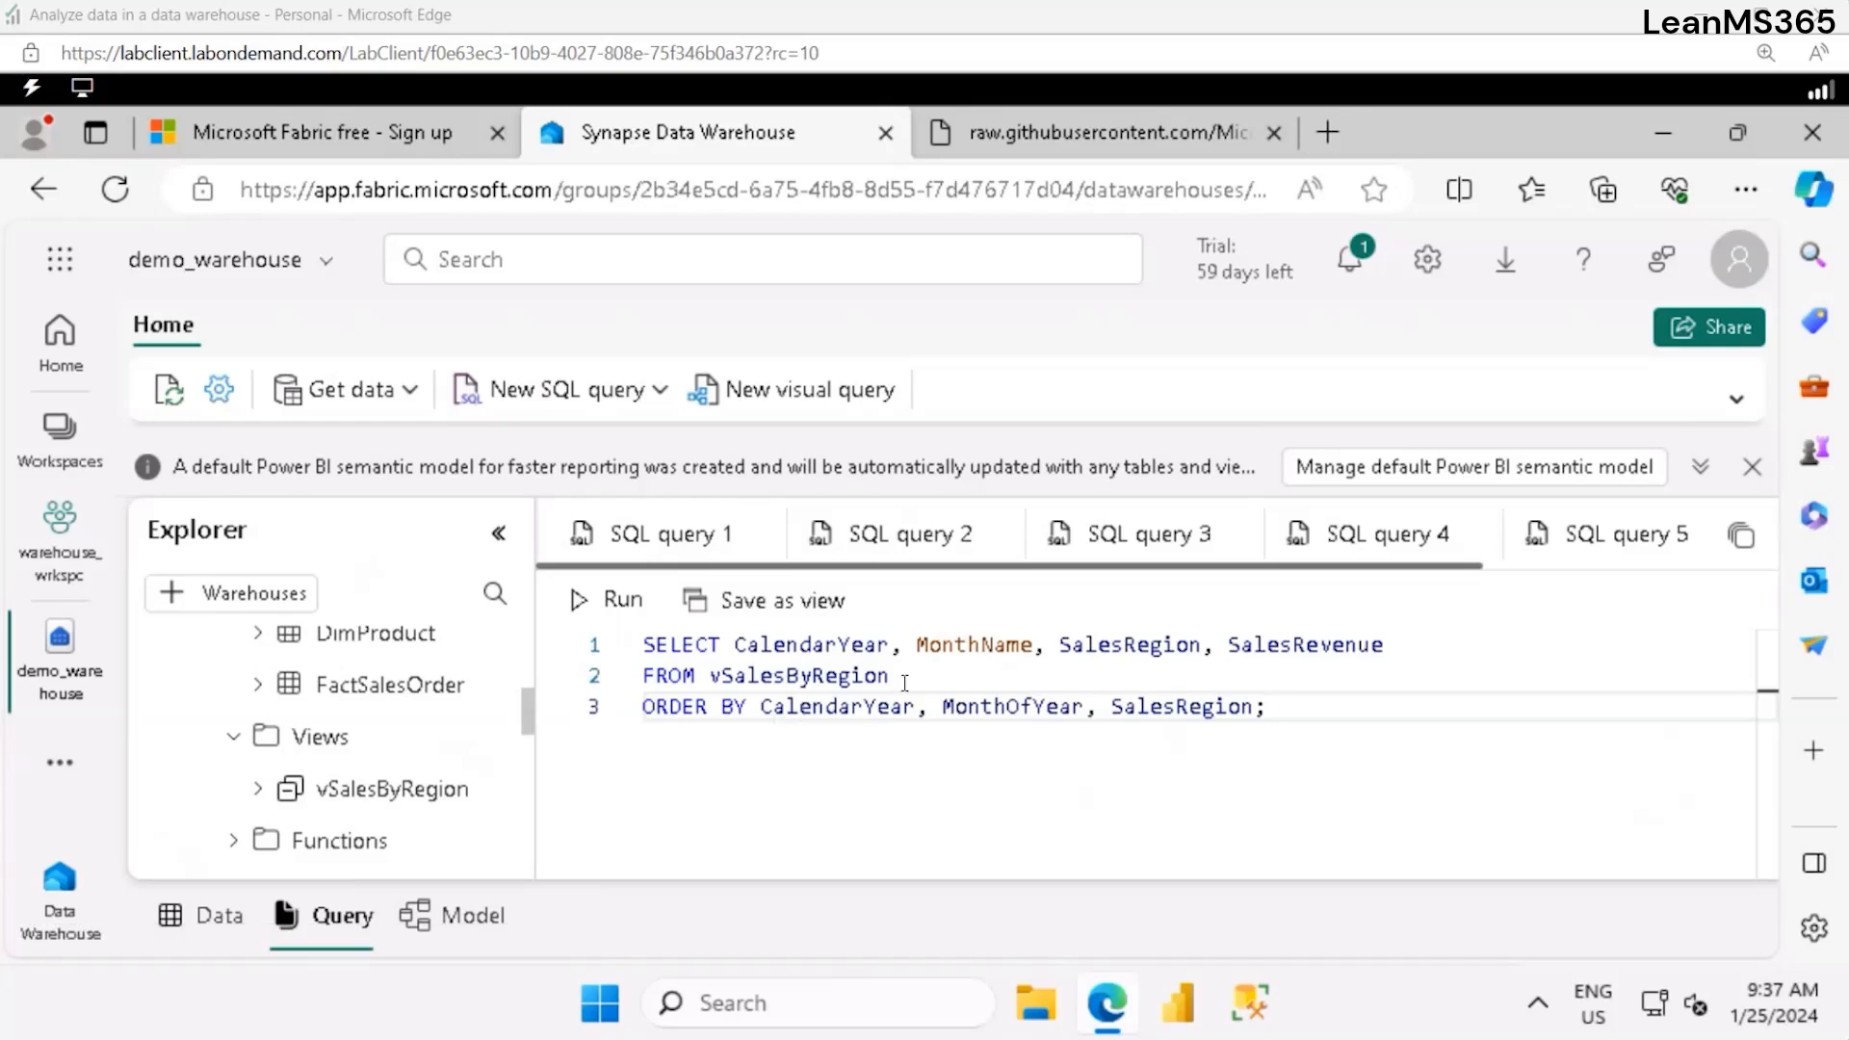
click(617, 599)
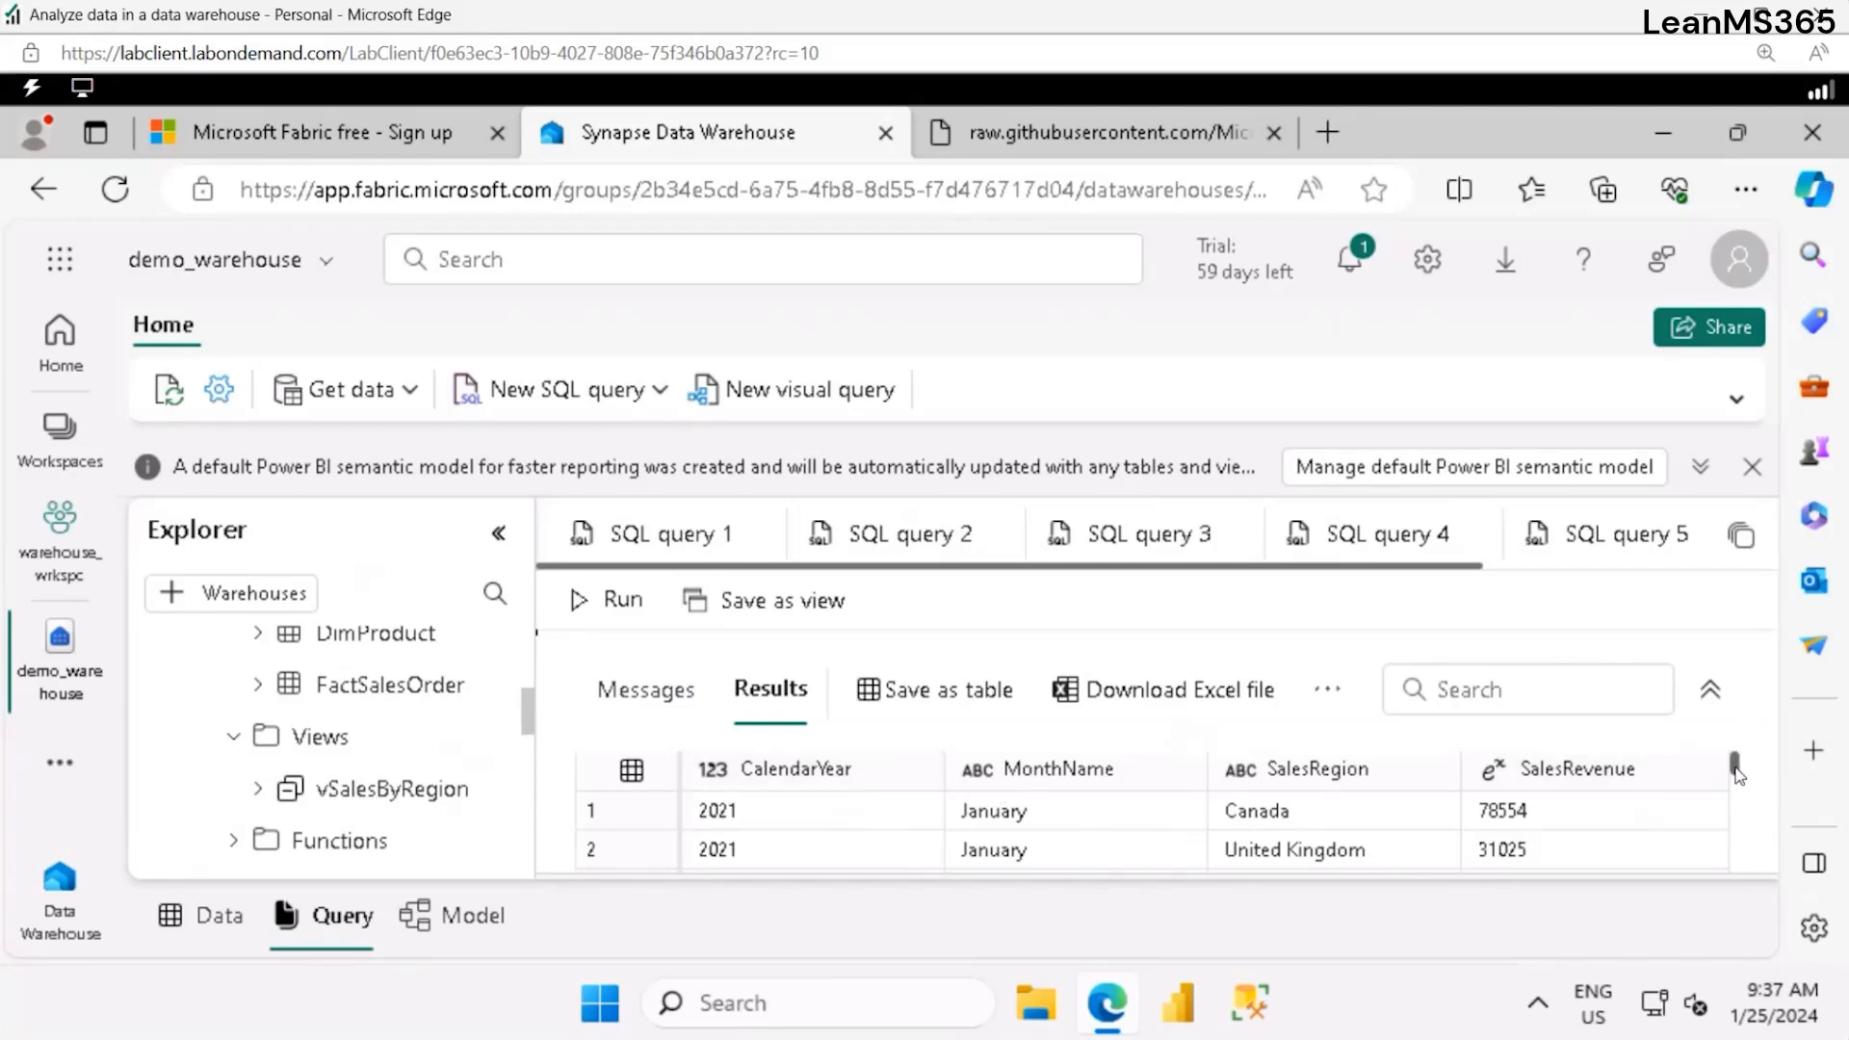
mouse_move(1737, 761)
mouse_down()
mouse_move(1737, 776)
mouse_move(1743, 748)
mouse_up()
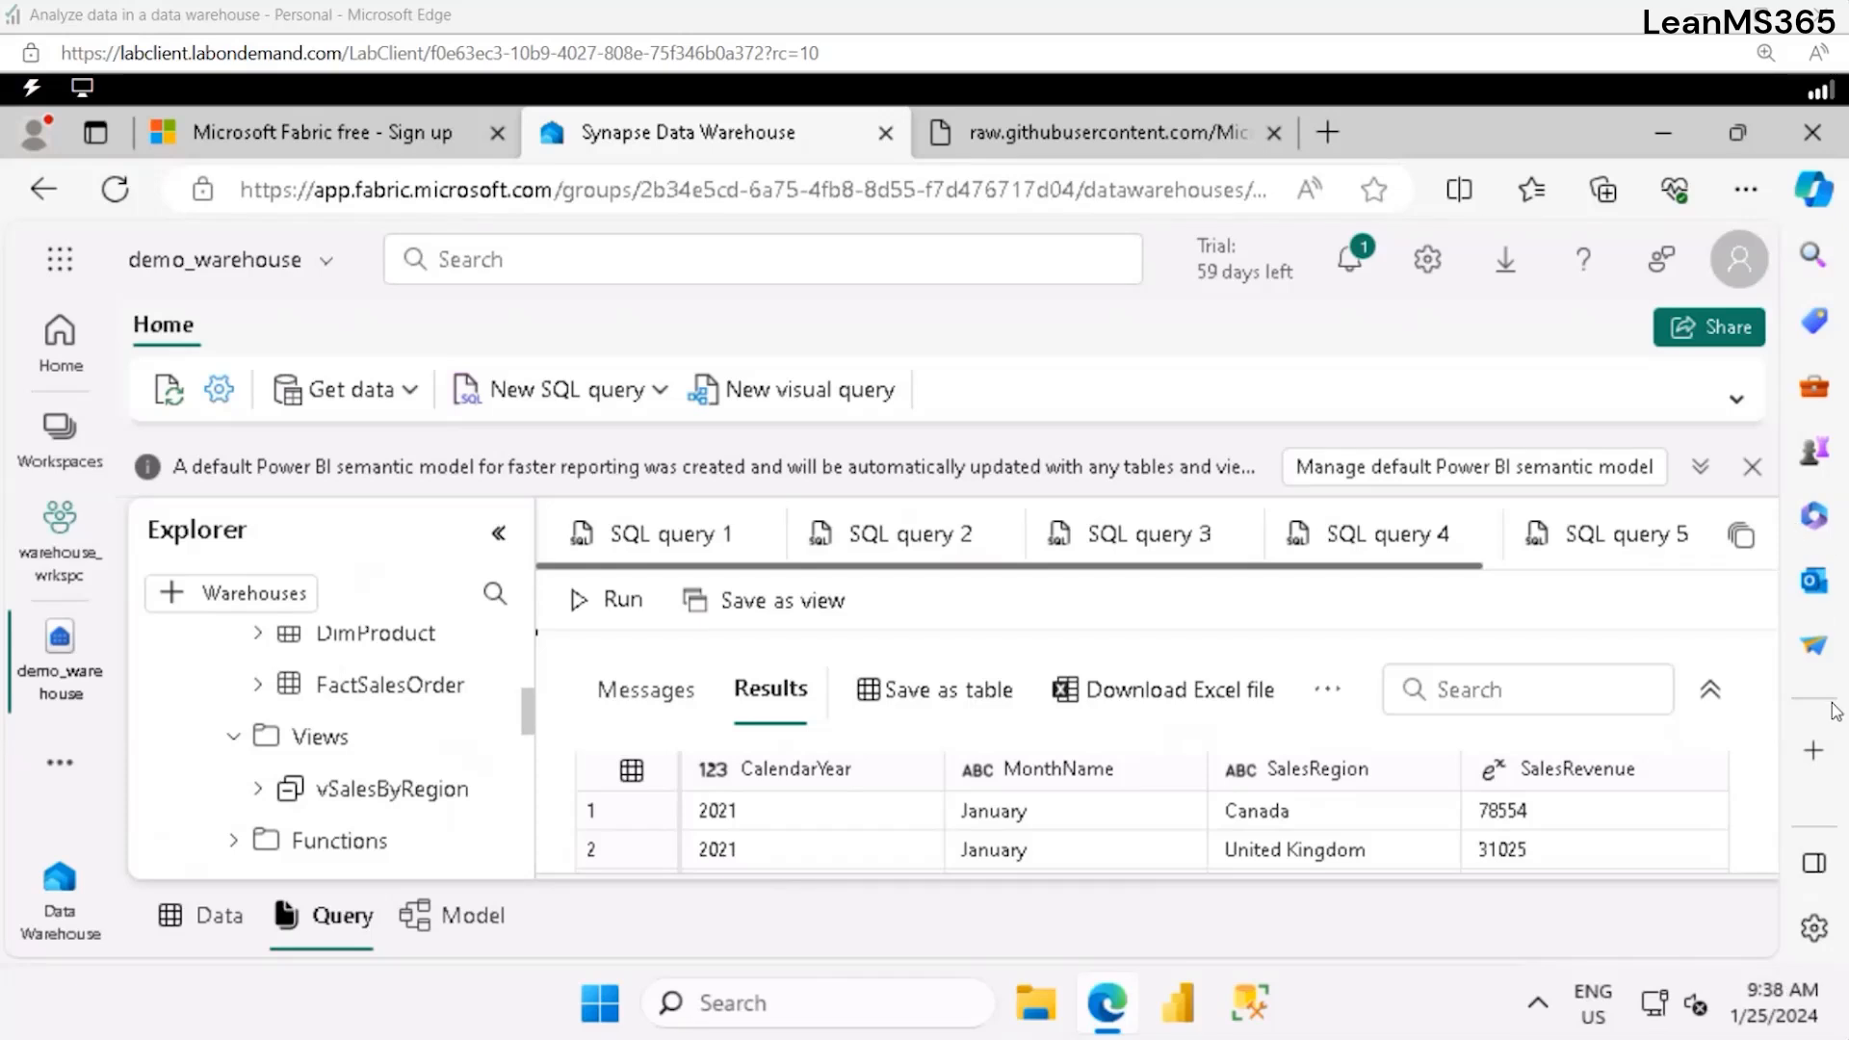
Step: Create two blank visual queries, previewing the FactSalesOrder table's data in between
click(817, 395)
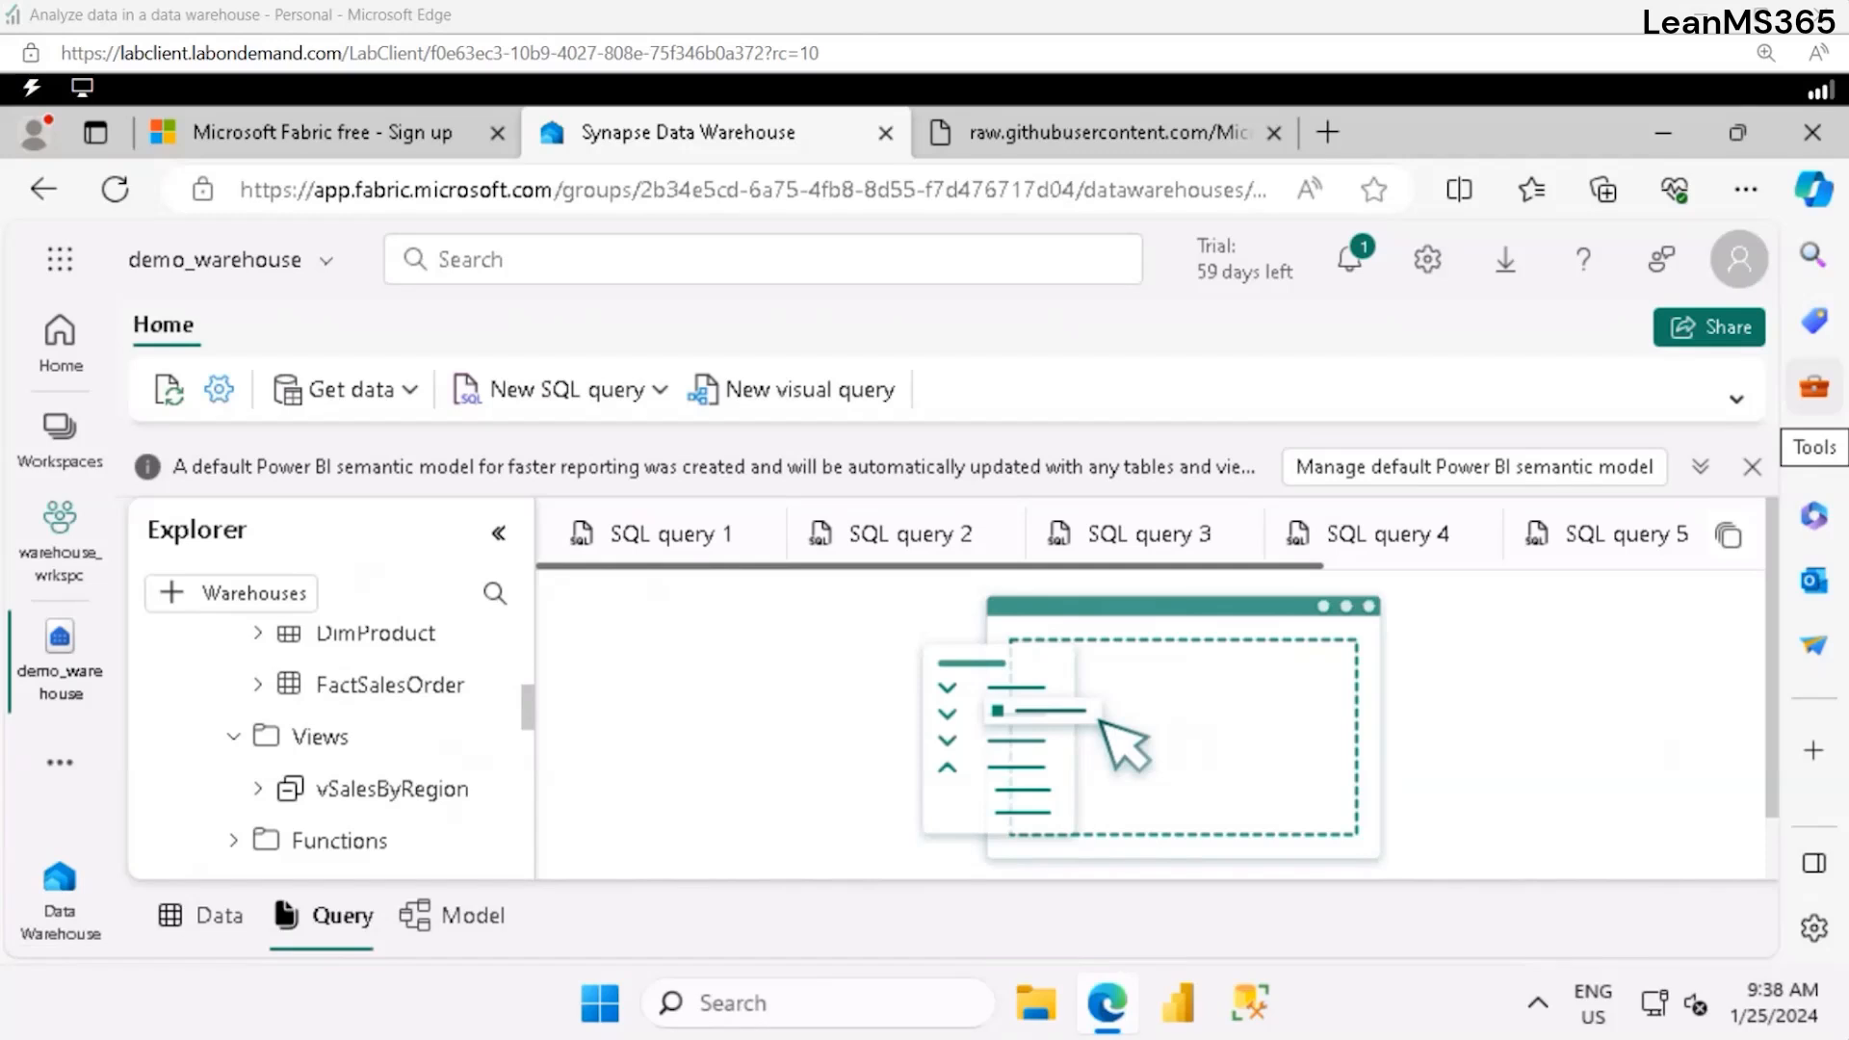
click(378, 689)
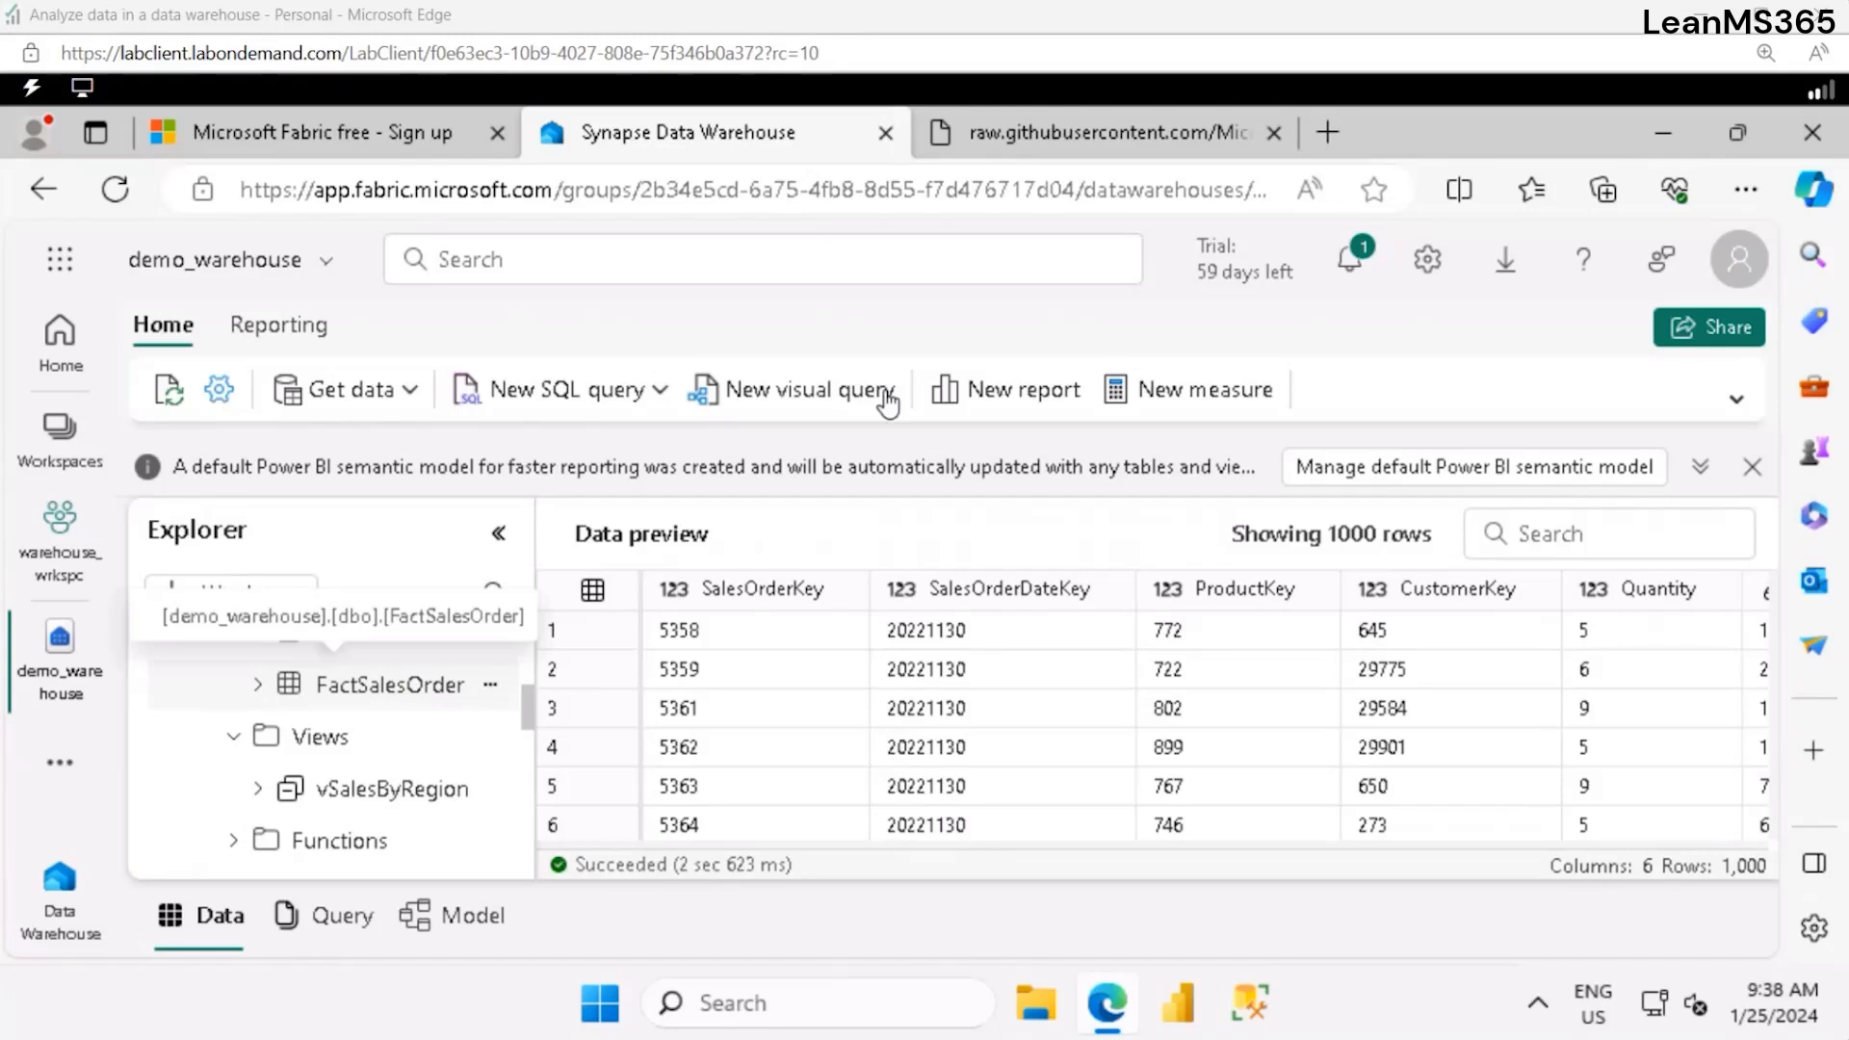
click(796, 405)
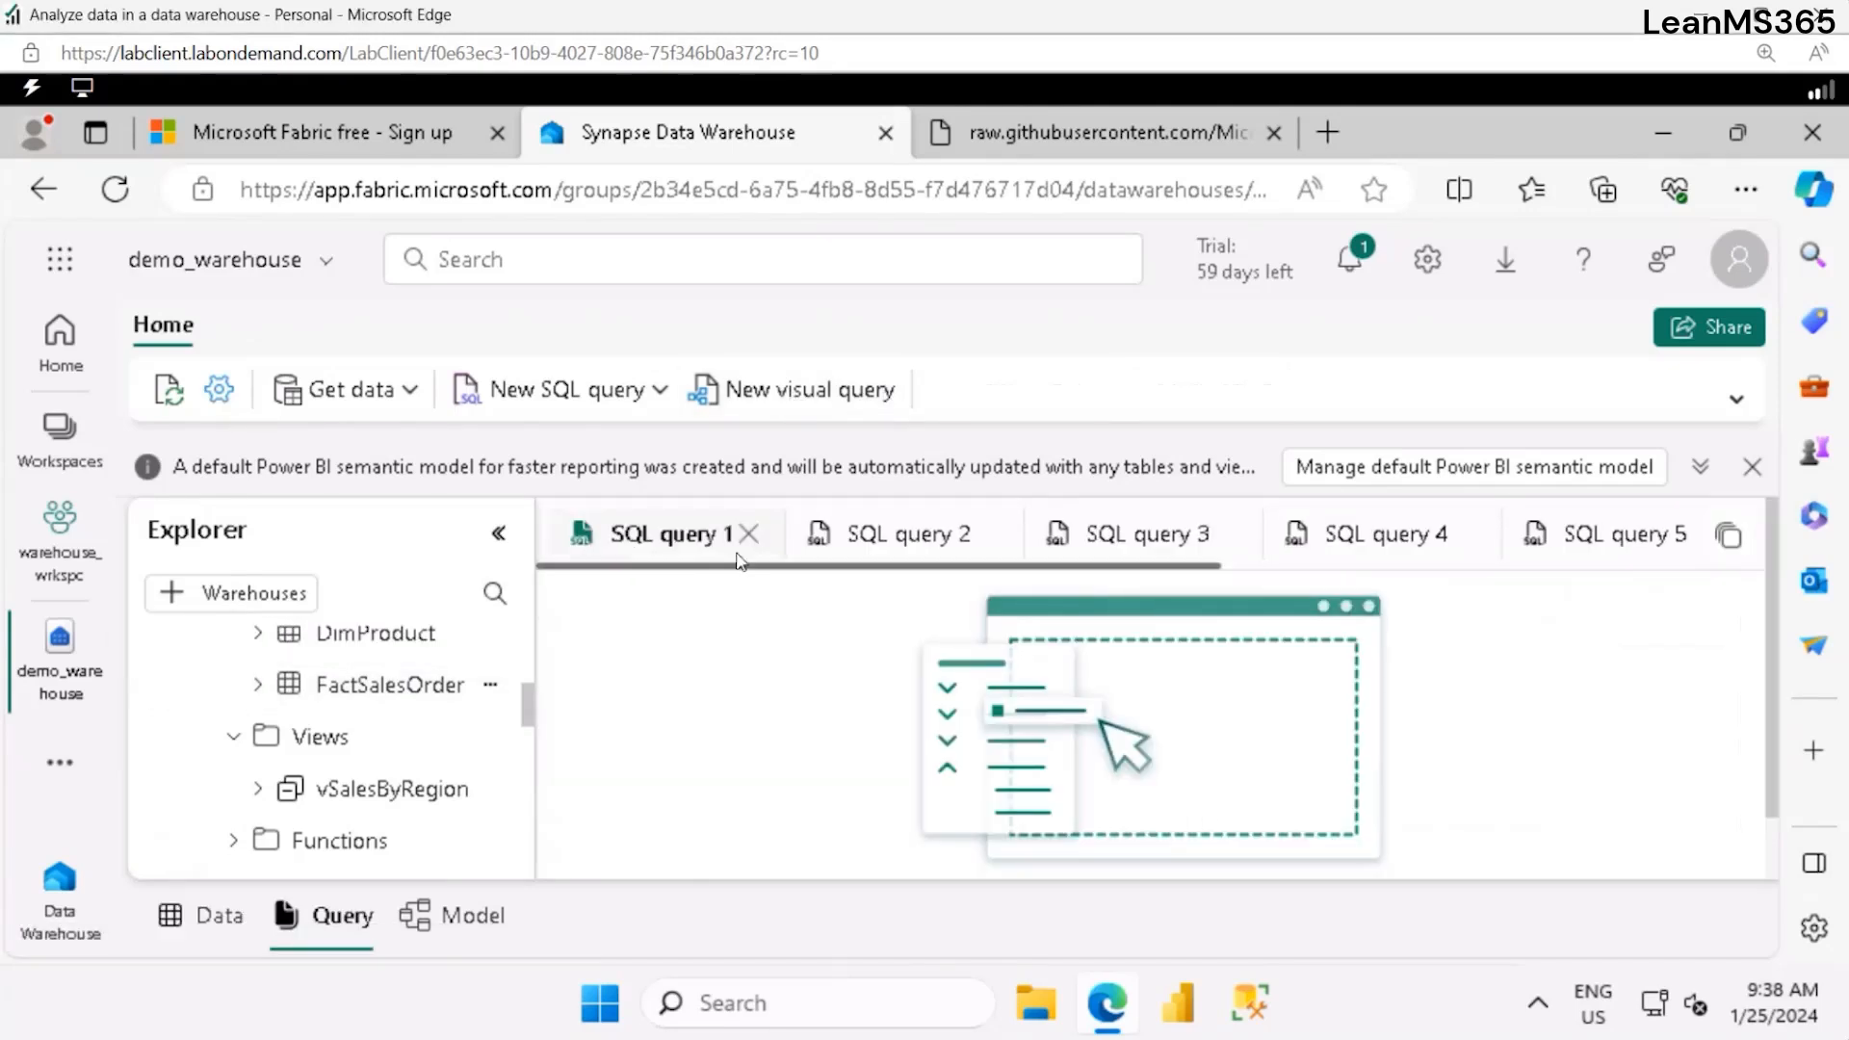
Step: Close SQL query 1 through SQL query 5, leaving SQL query 6 and the two visual queries open
click(749, 536)
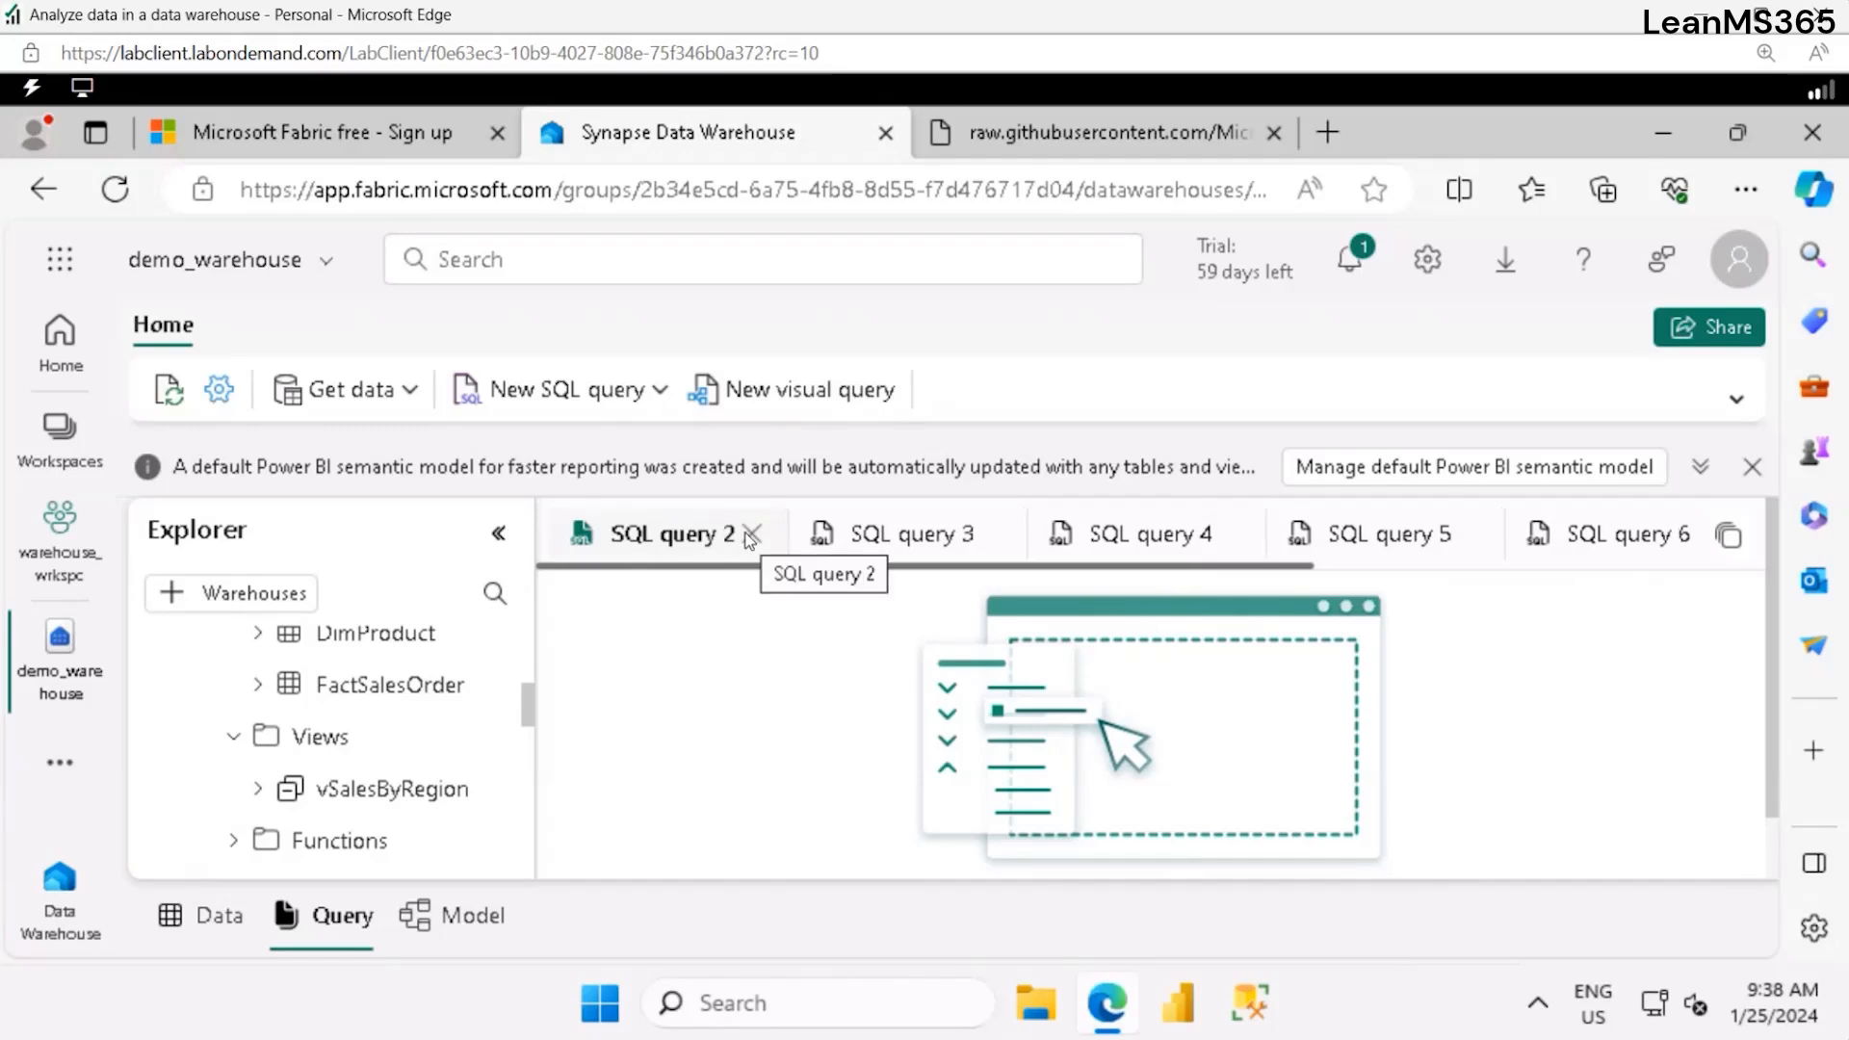
click(749, 536)
click(749, 535)
click(749, 535)
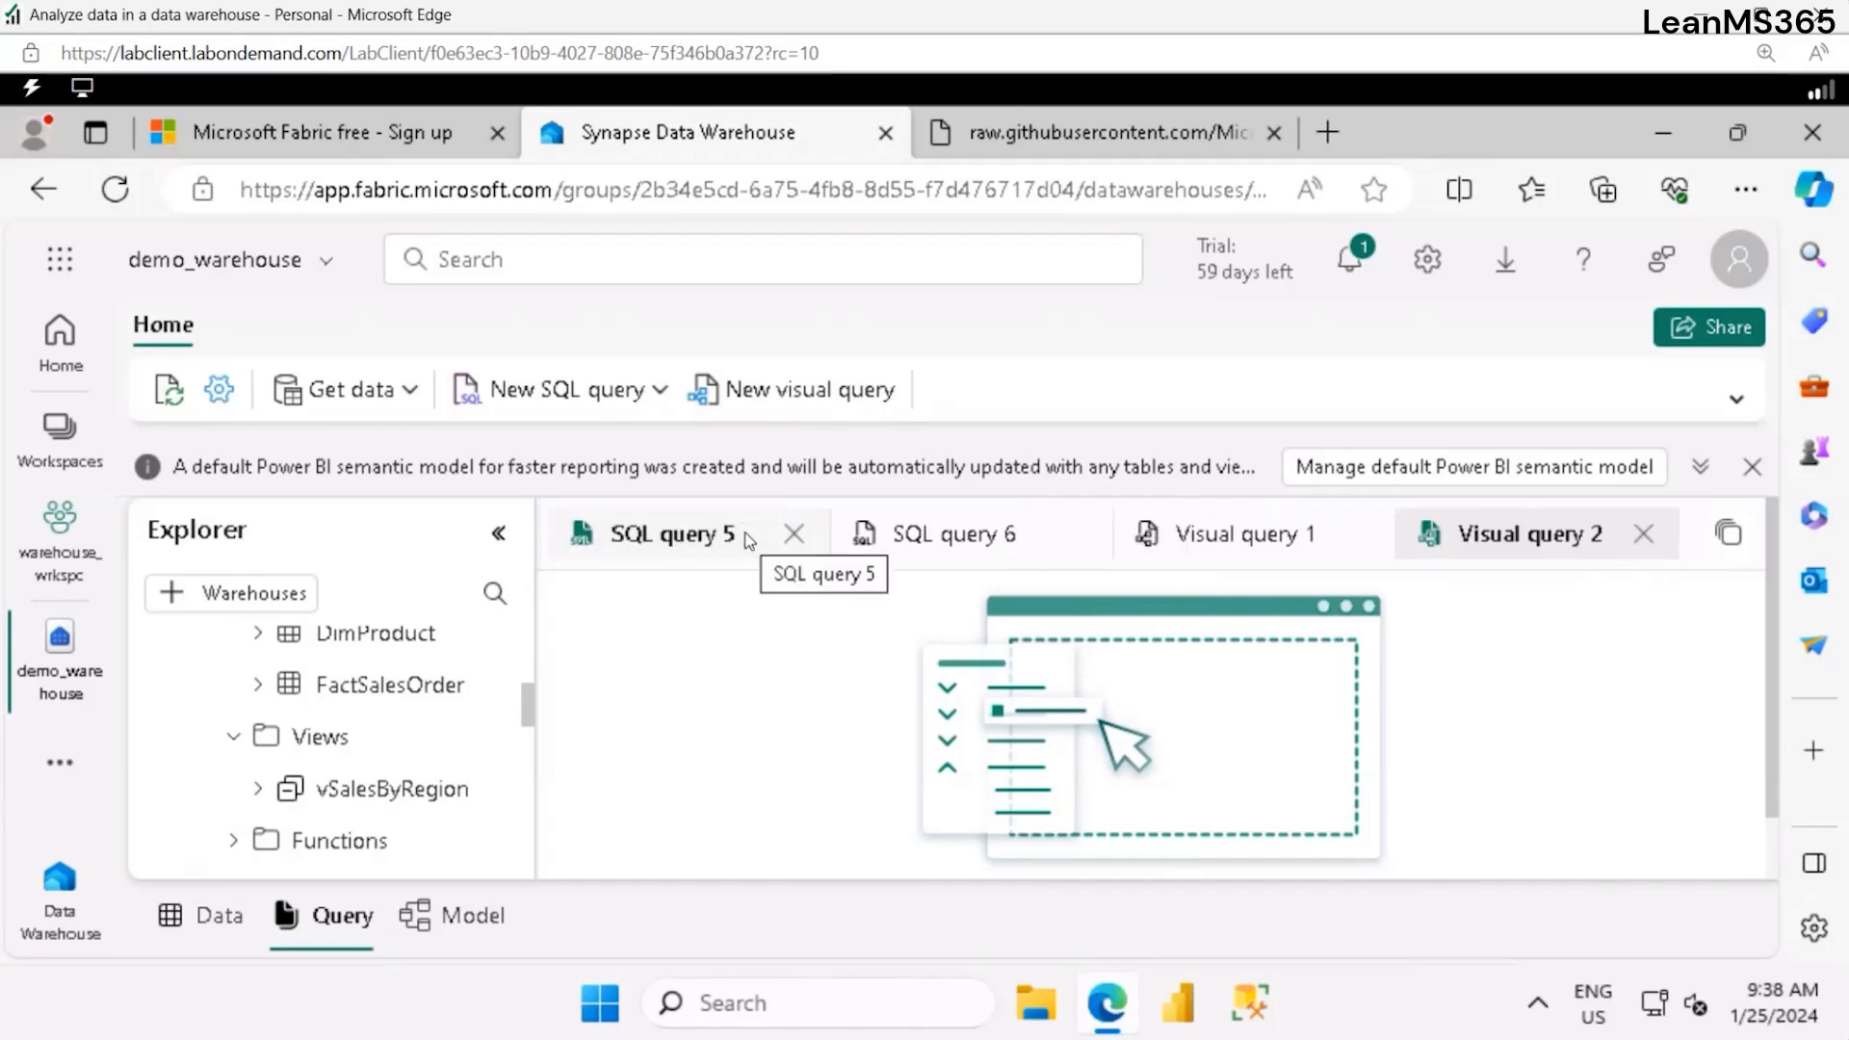
click(790, 536)
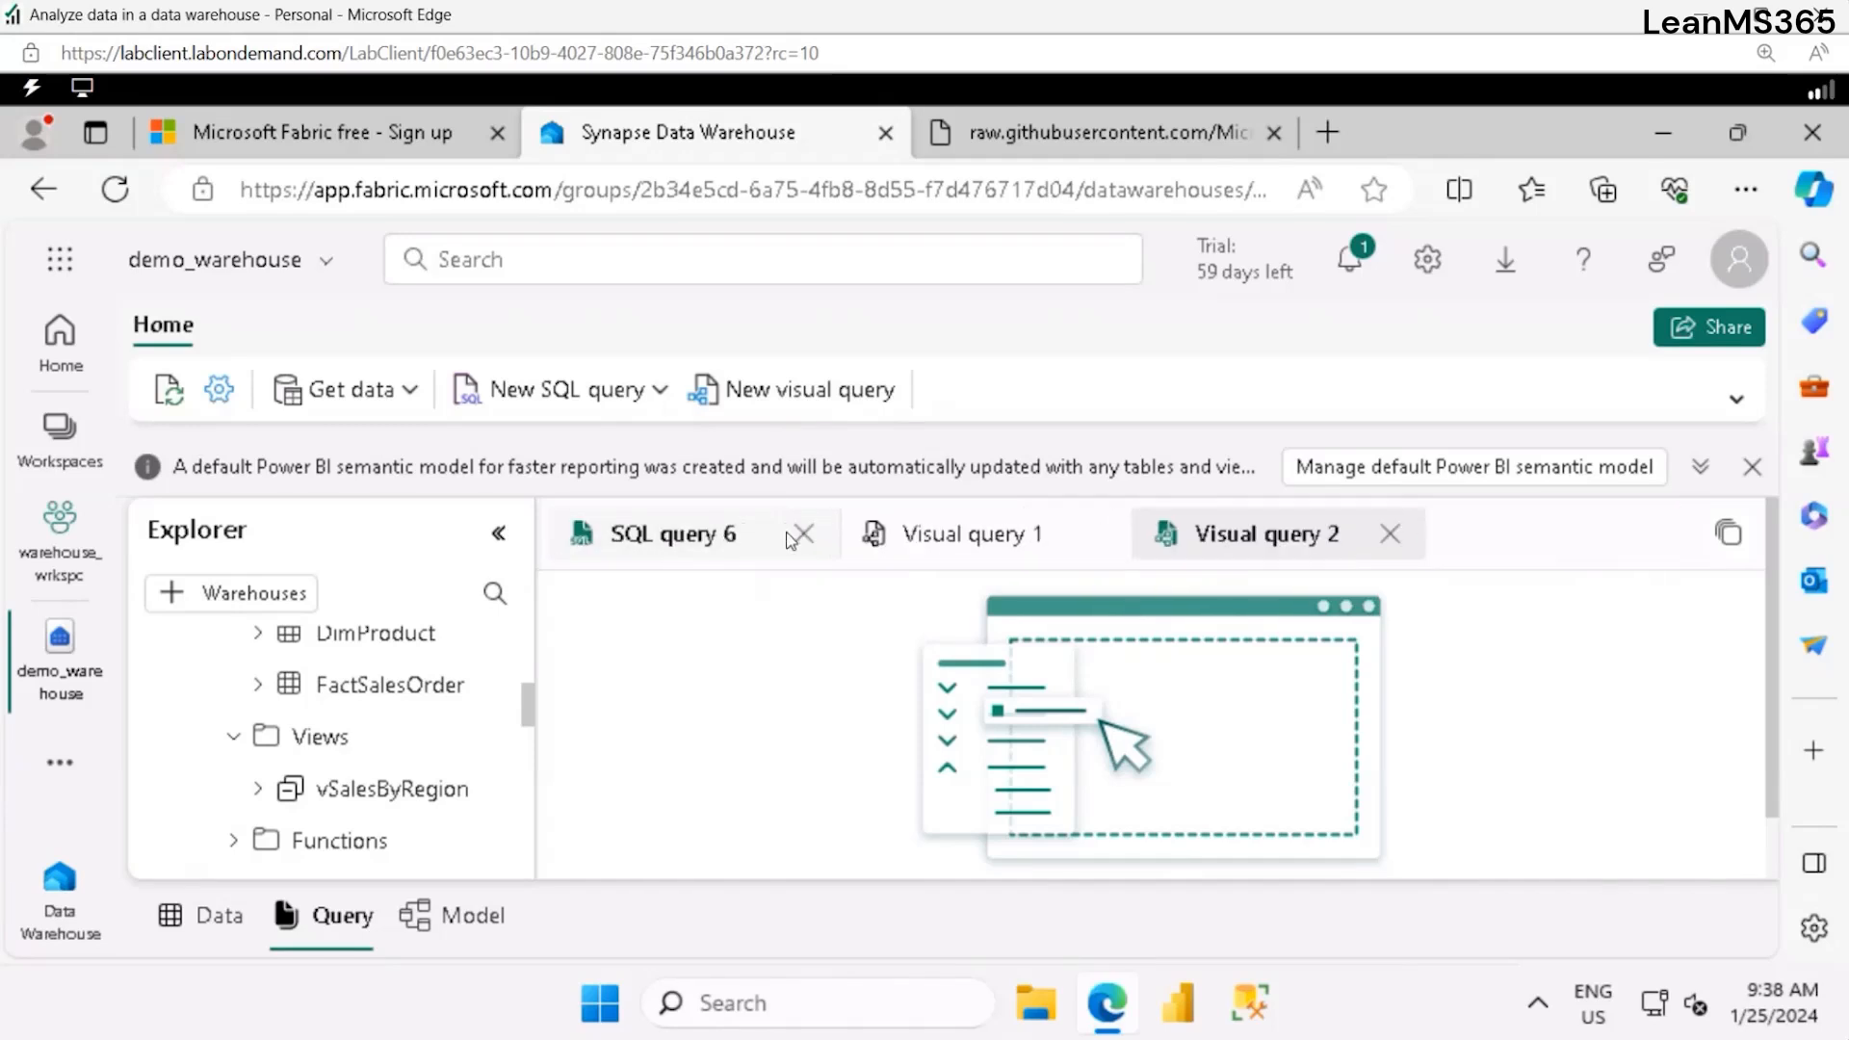
Step: Add the FactSalesOrder table to the Visual query 1 canvas and review its result columns
click(964, 535)
drag(390, 686, 814, 674)
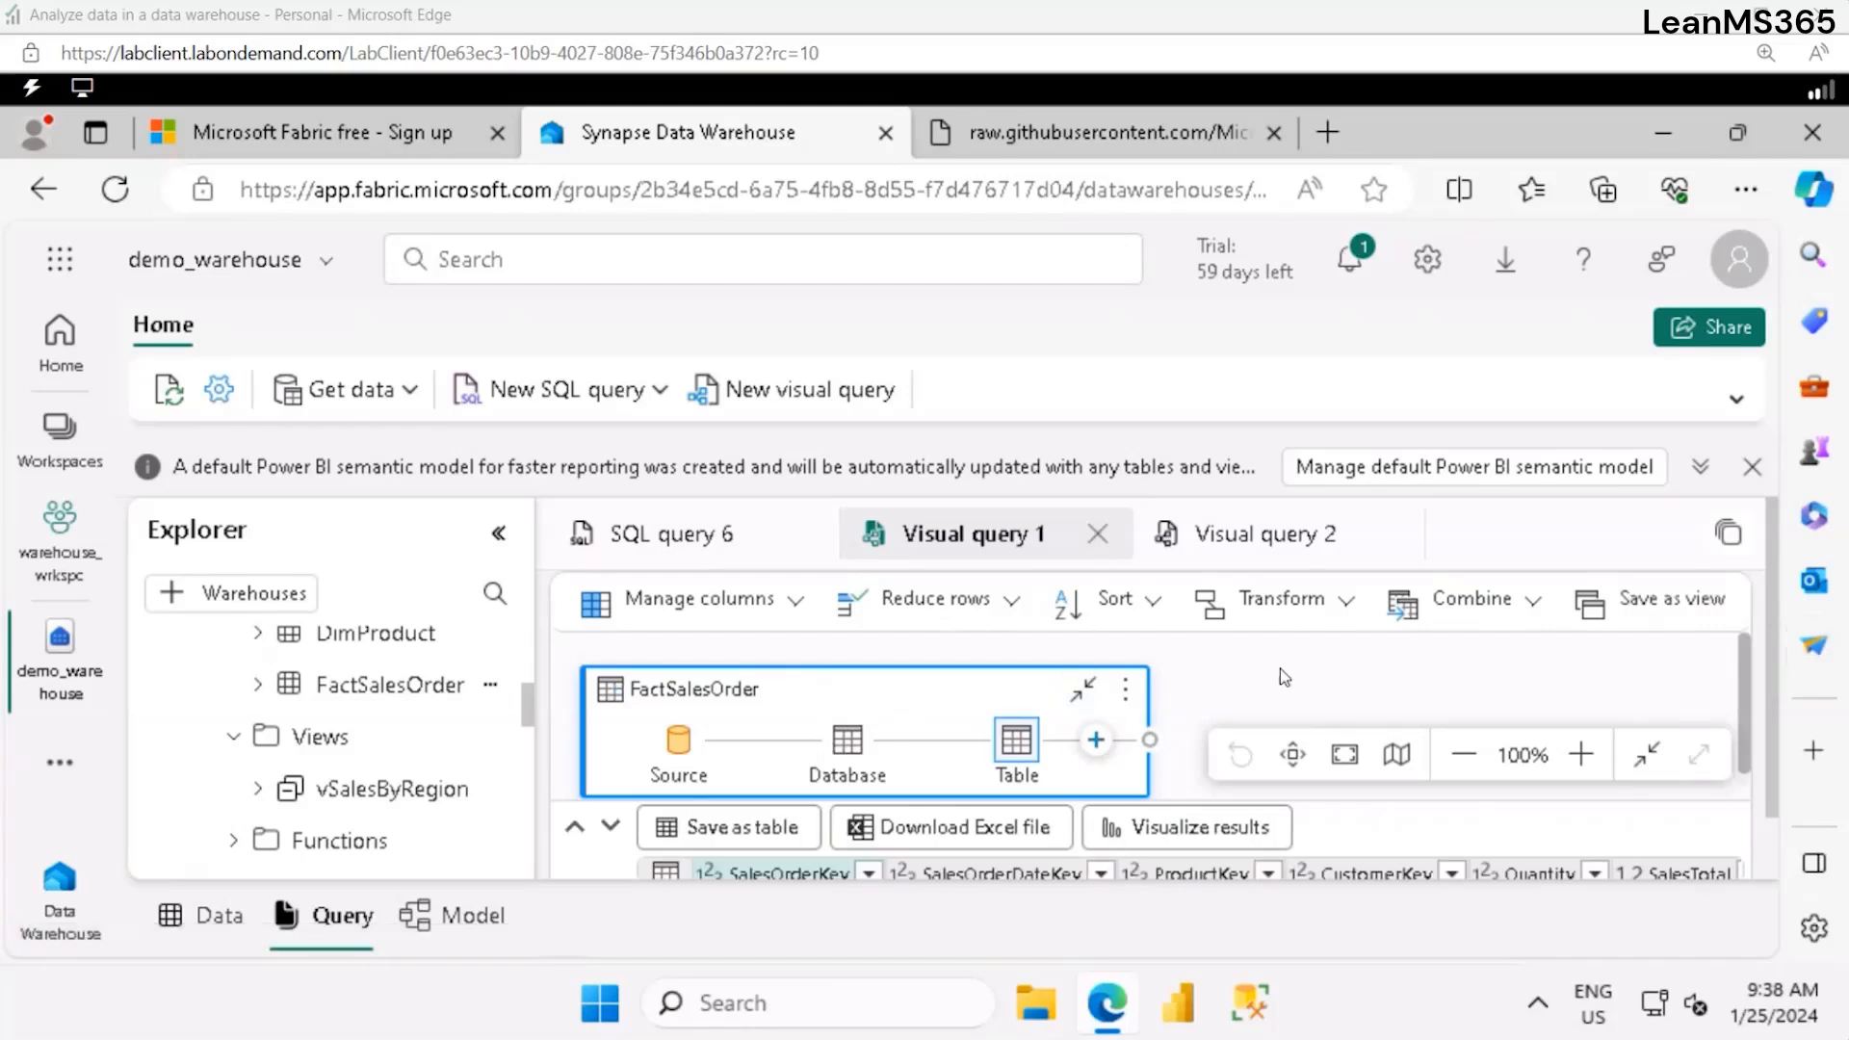
drag(1749, 739, 1772, 884)
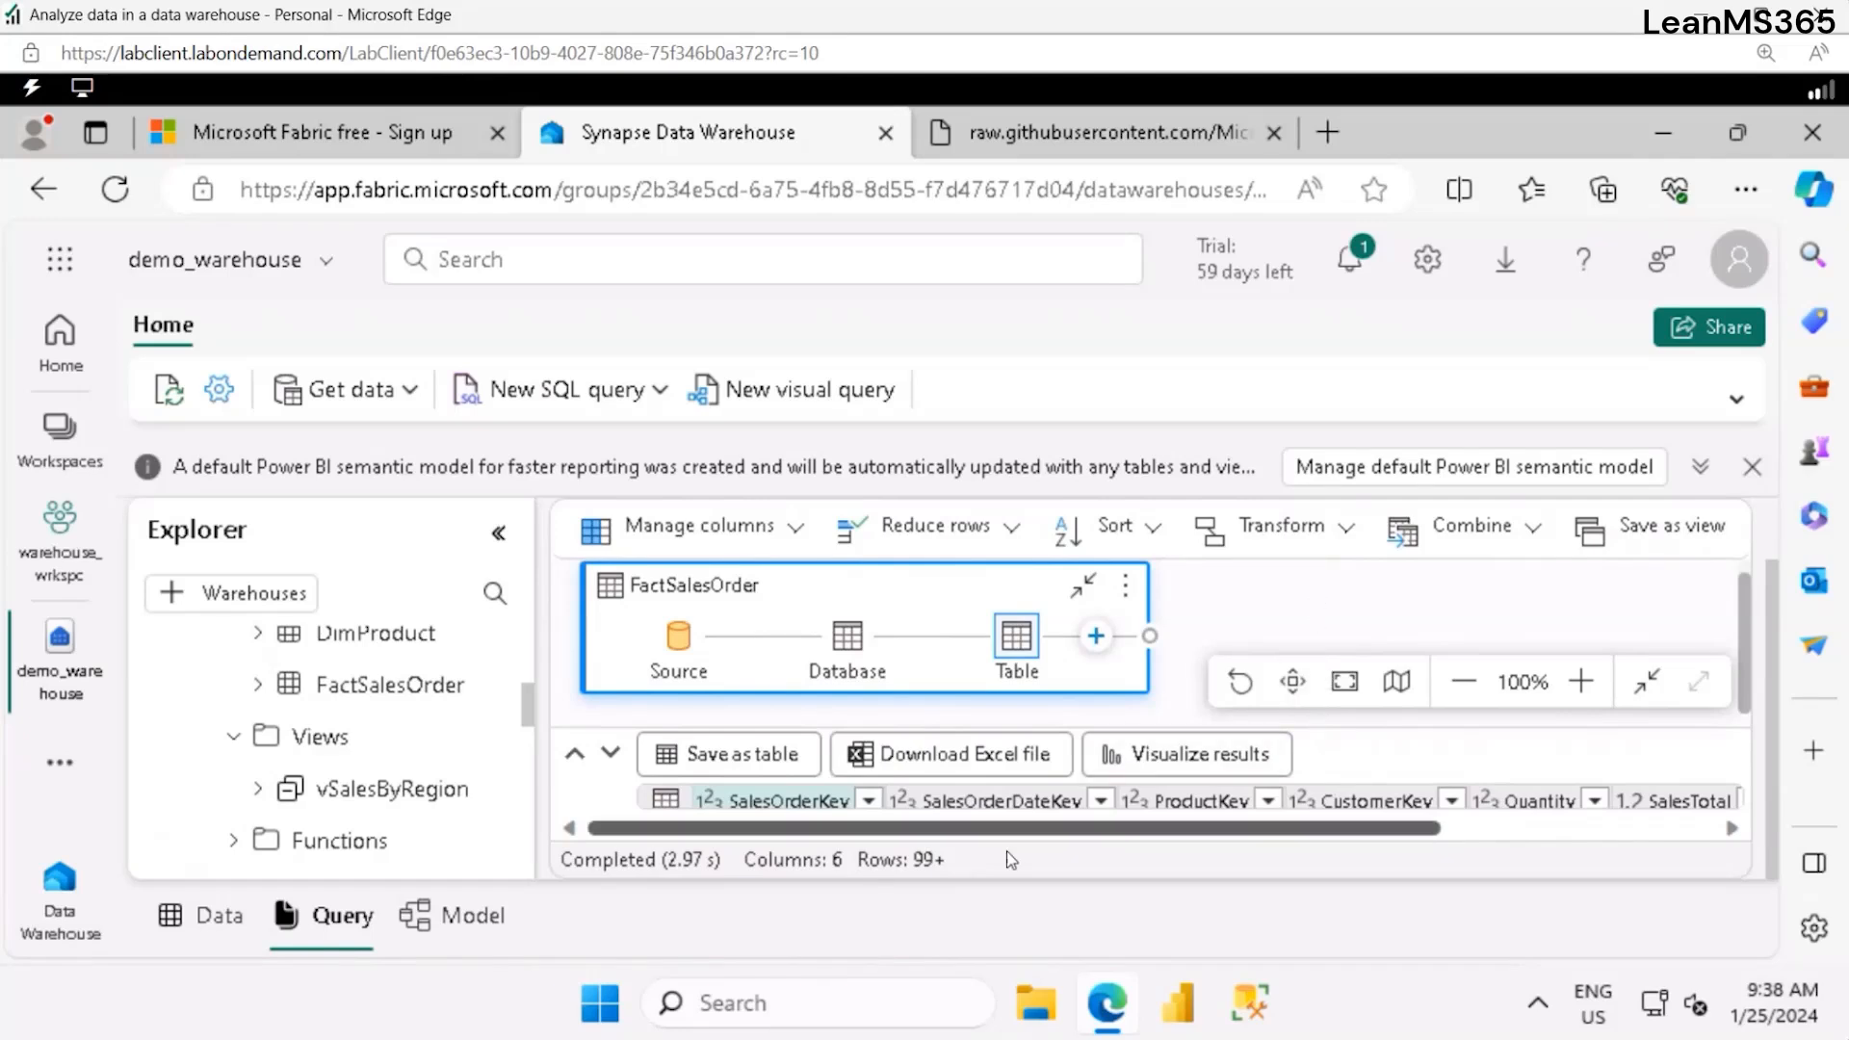
key(ctrl+minus)
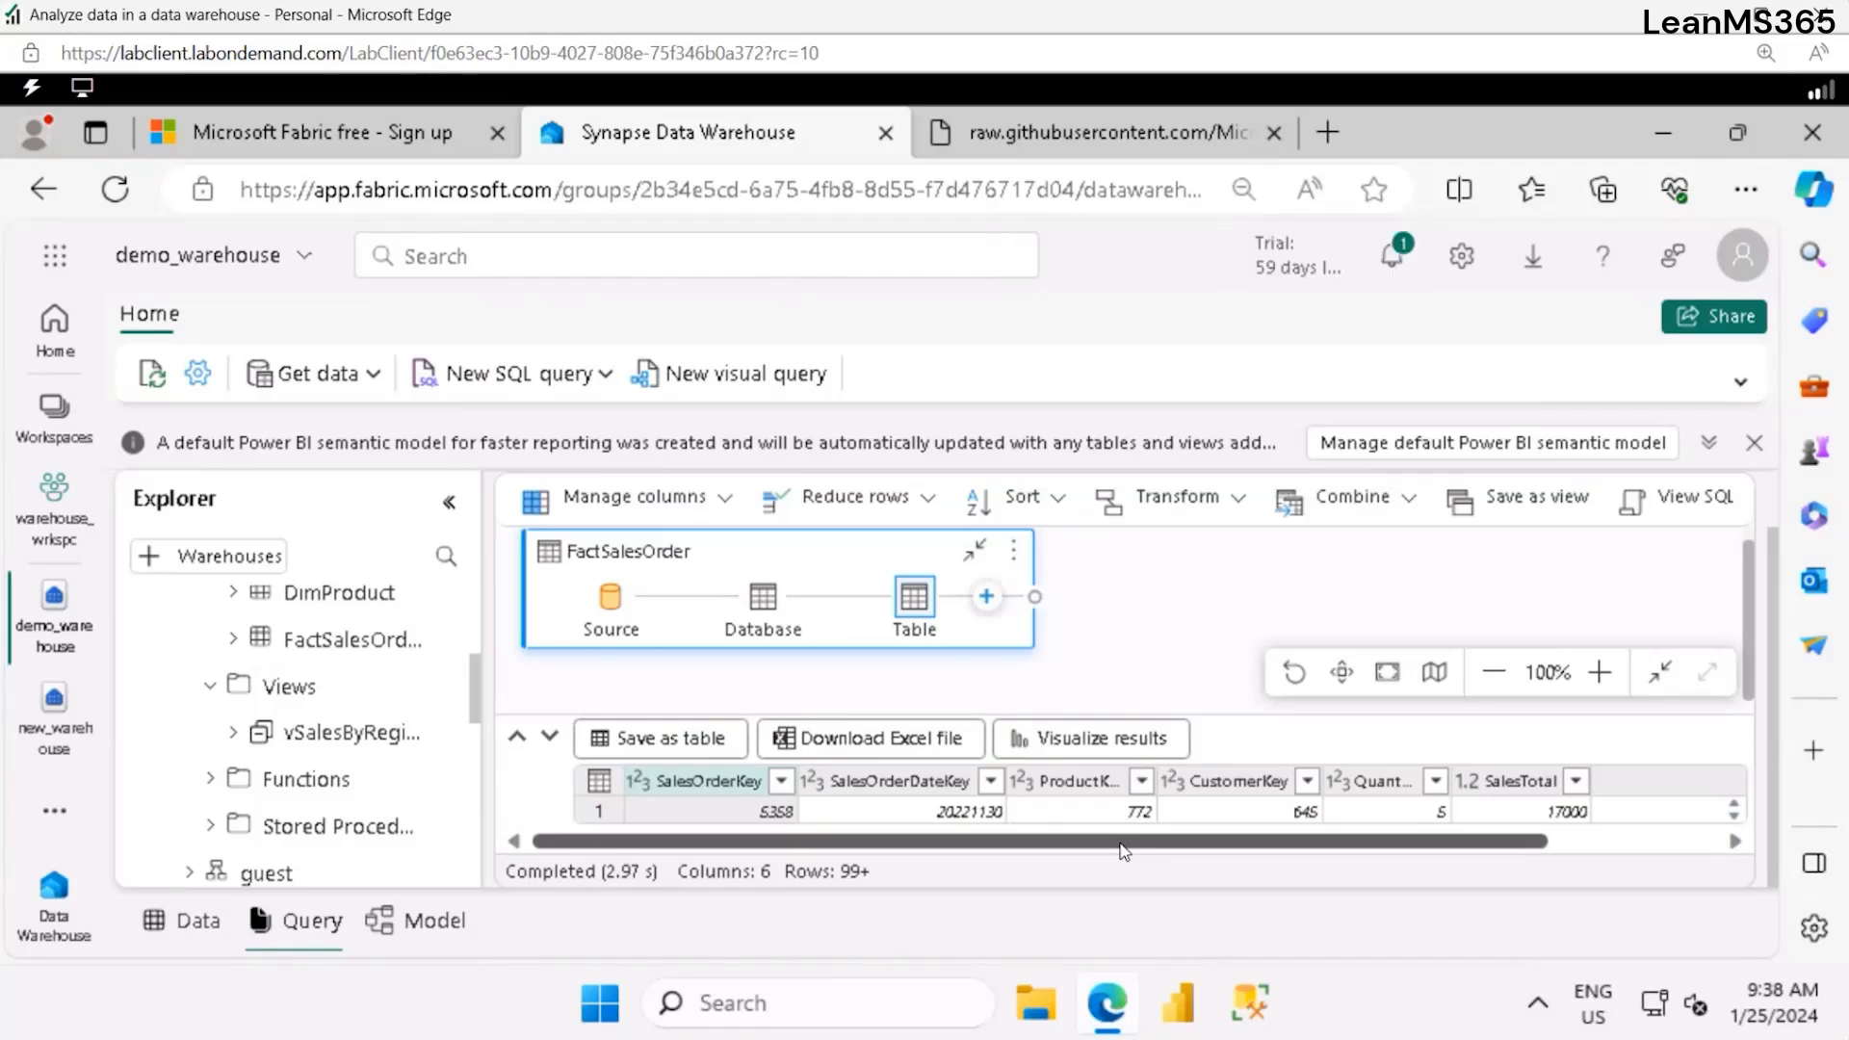
key(ctrl+minus)
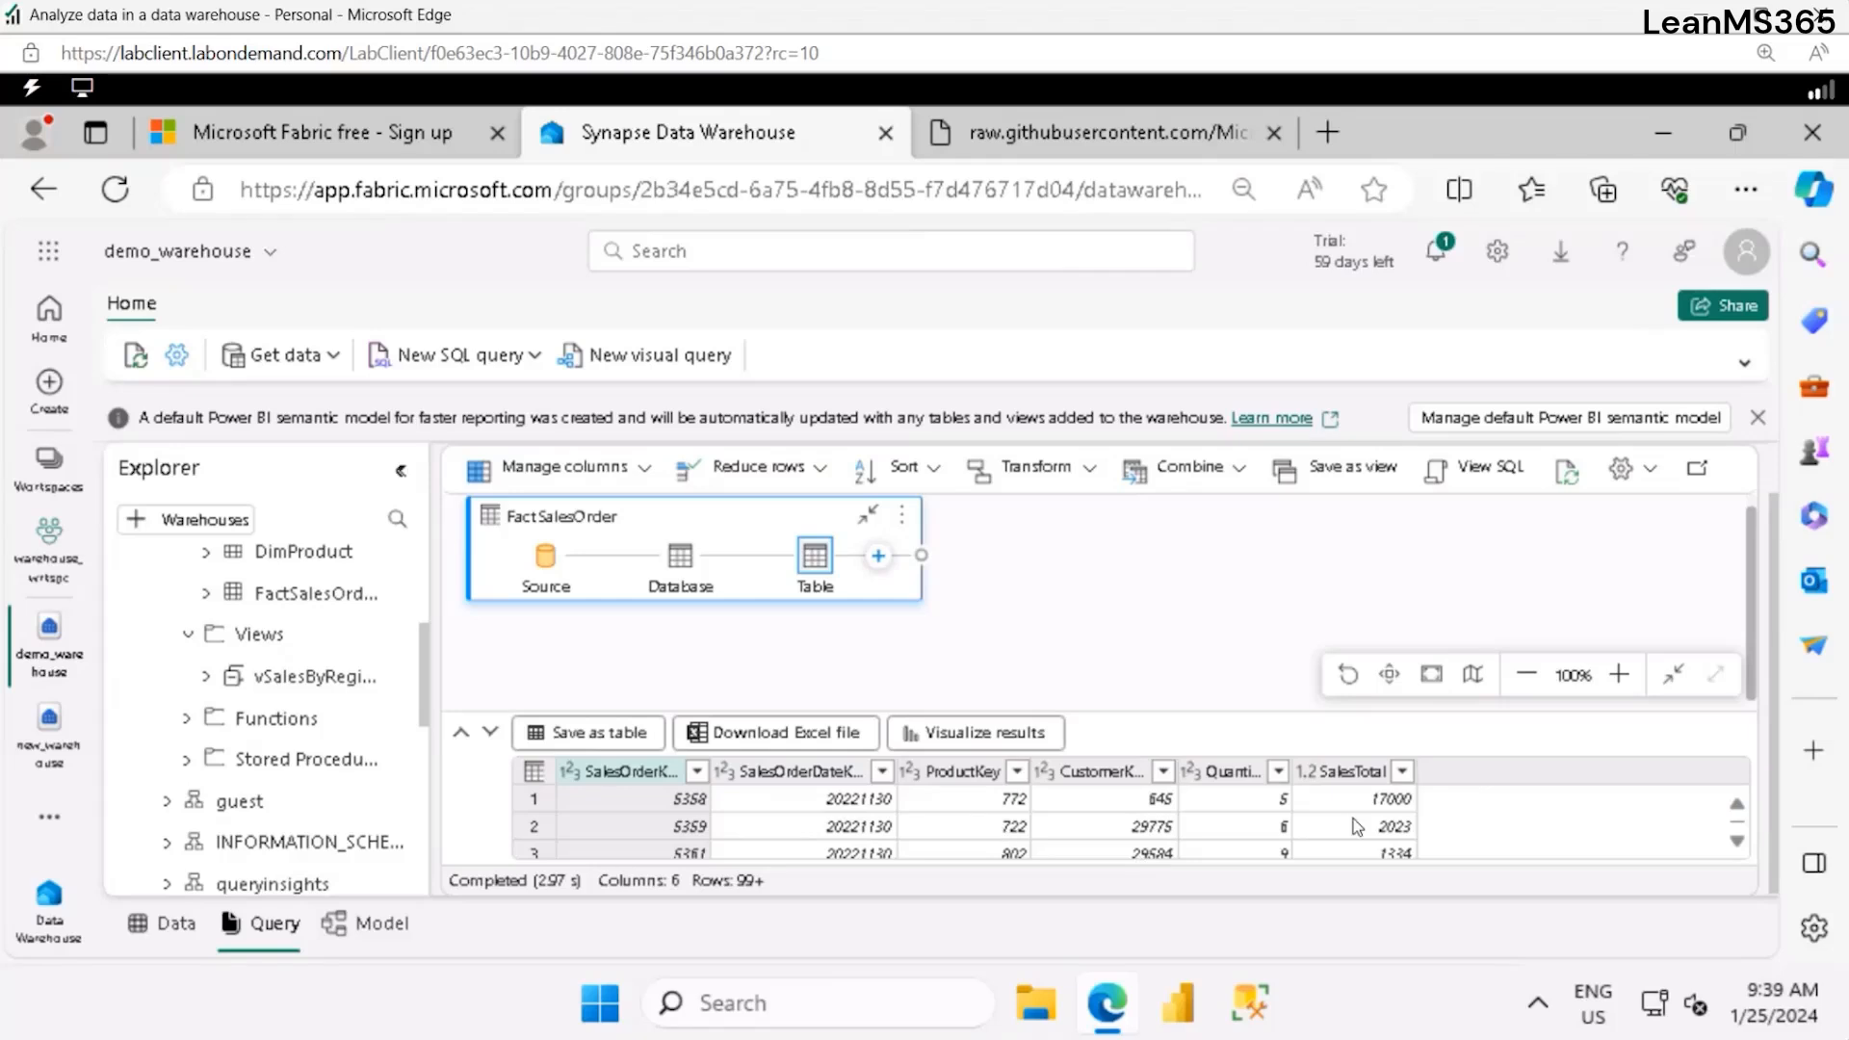
key(ctrl+plus)
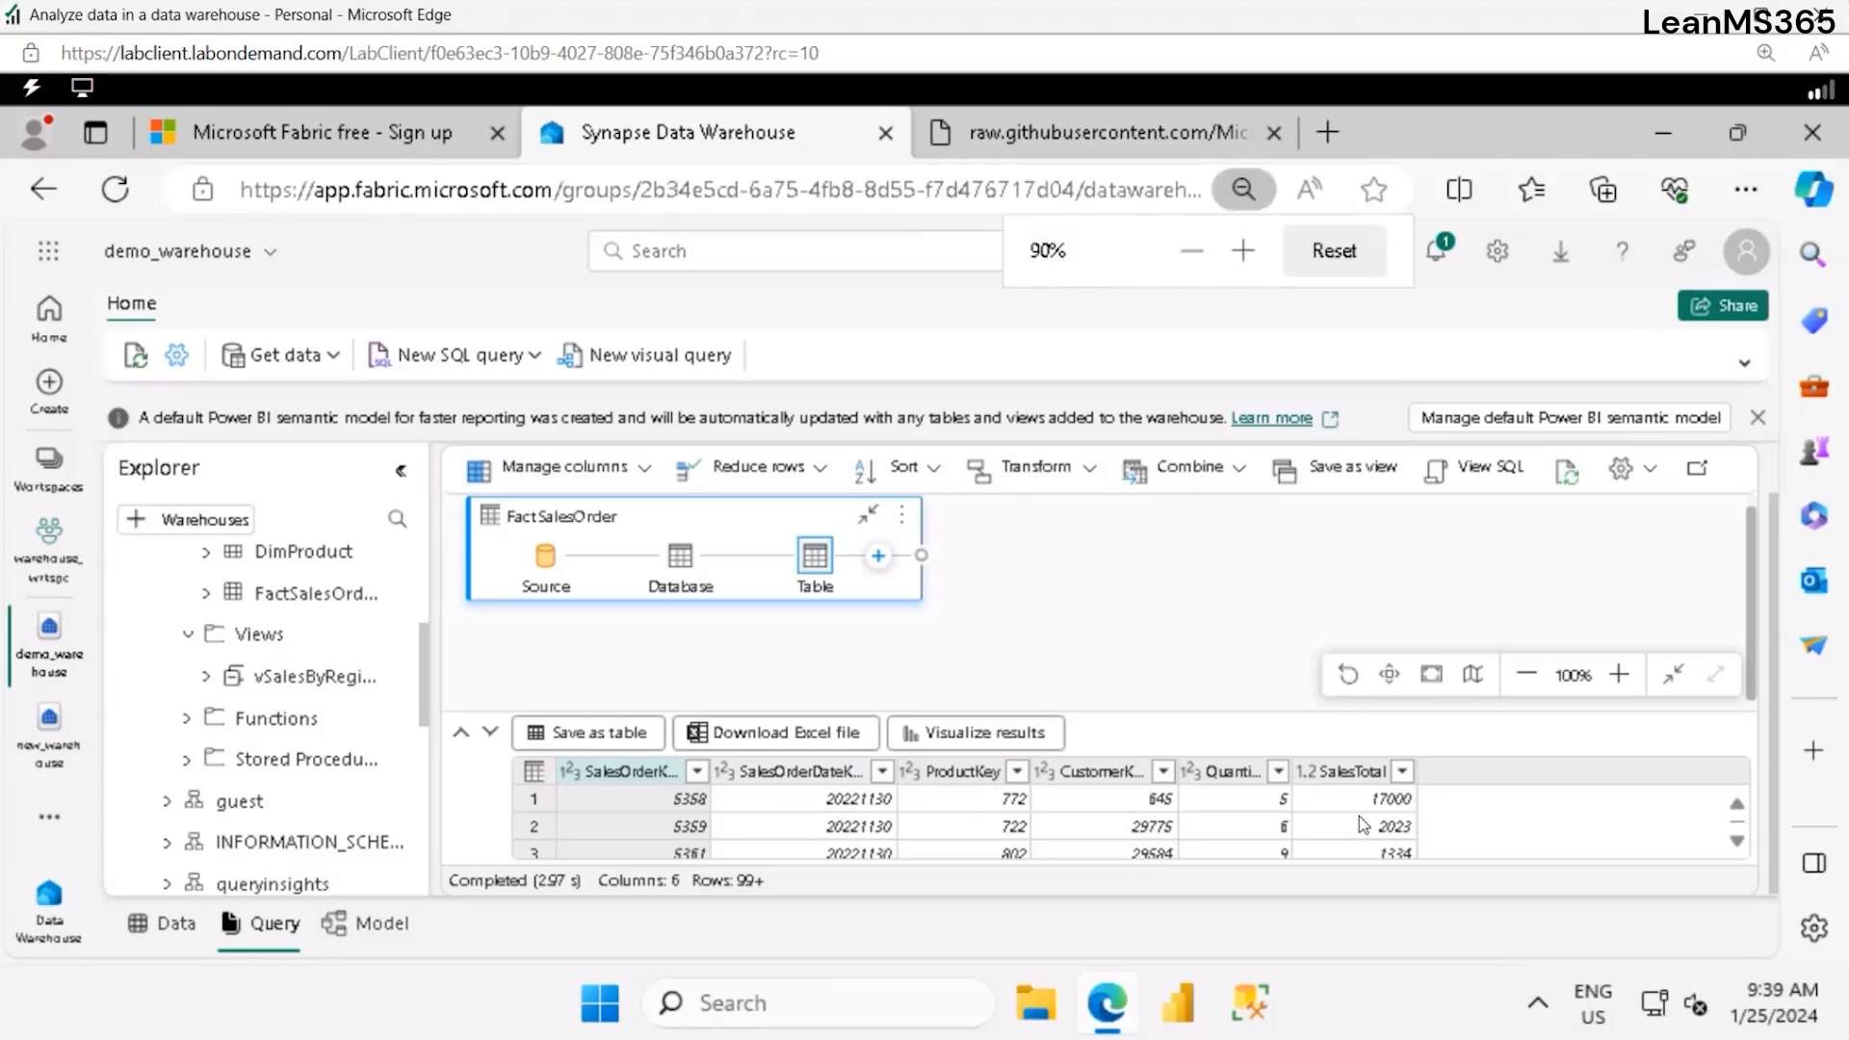
key(ctrl+plus)
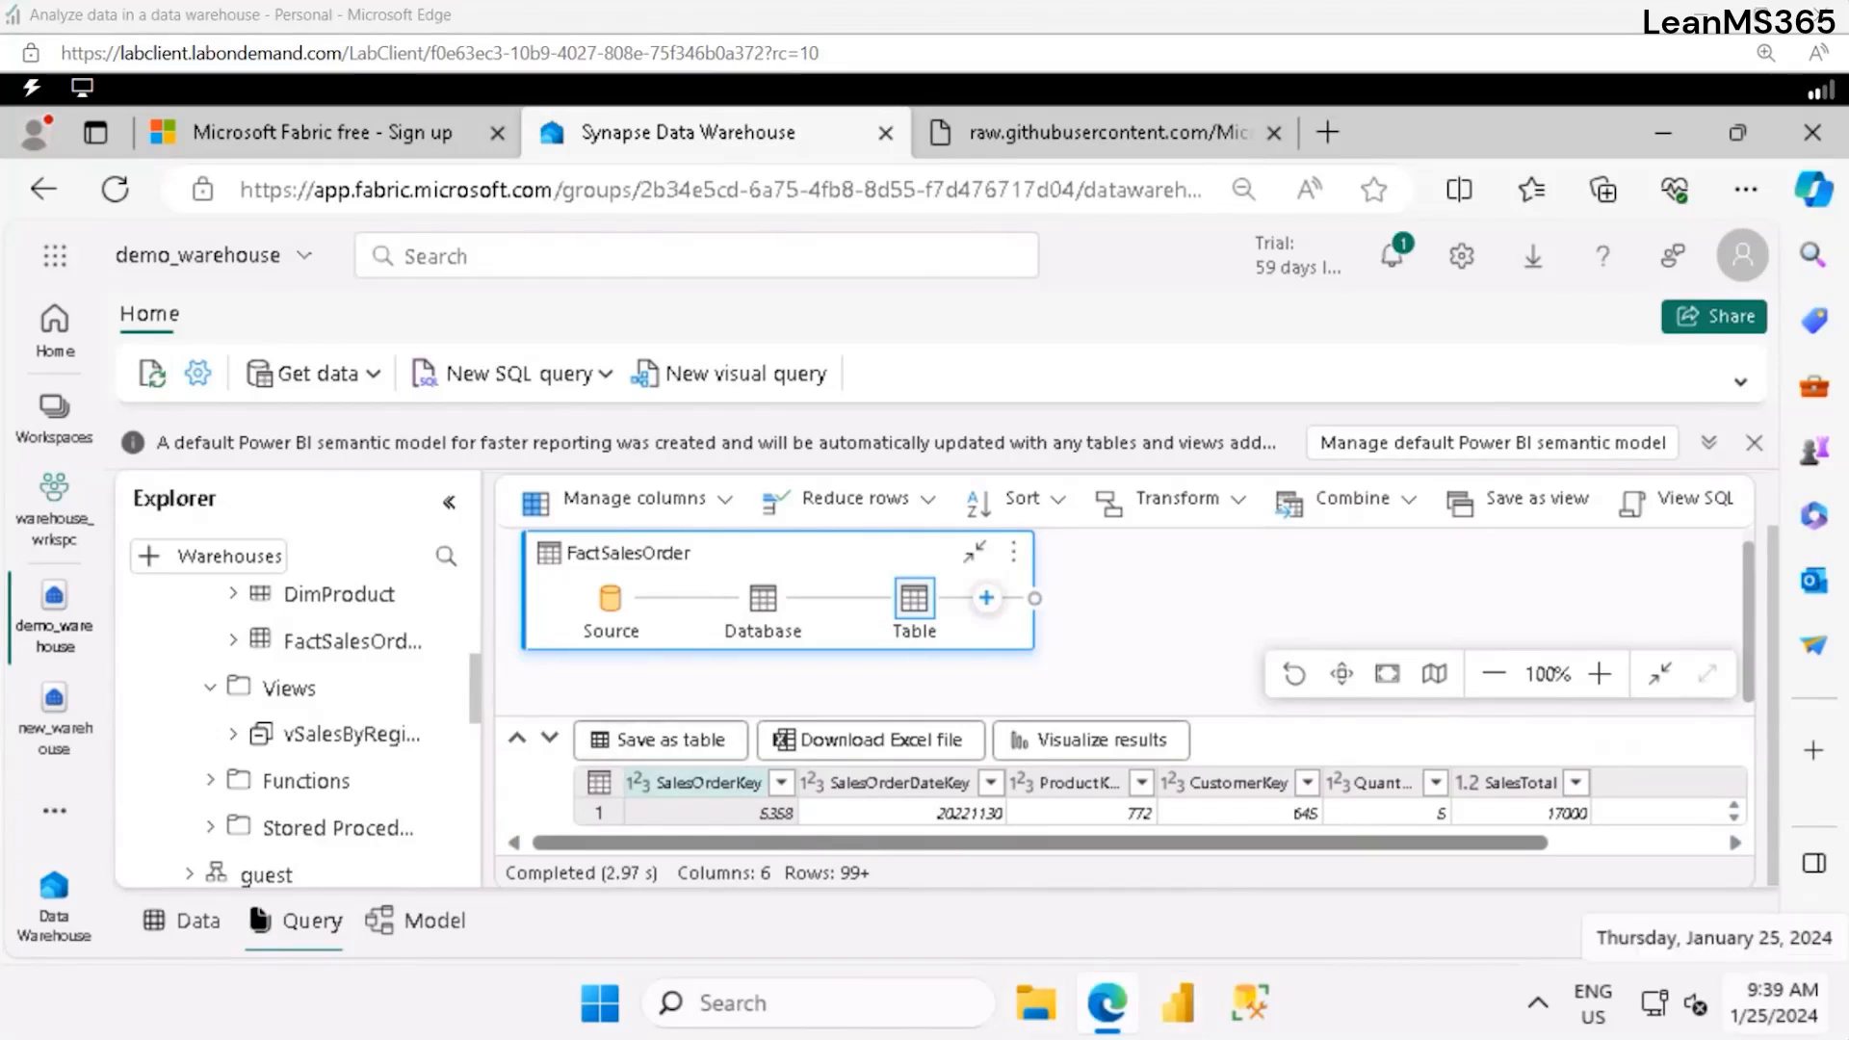
Step: Add the DimProduct table to the Visual query 1 canvas alongside FactSalesOrder
click(344, 602)
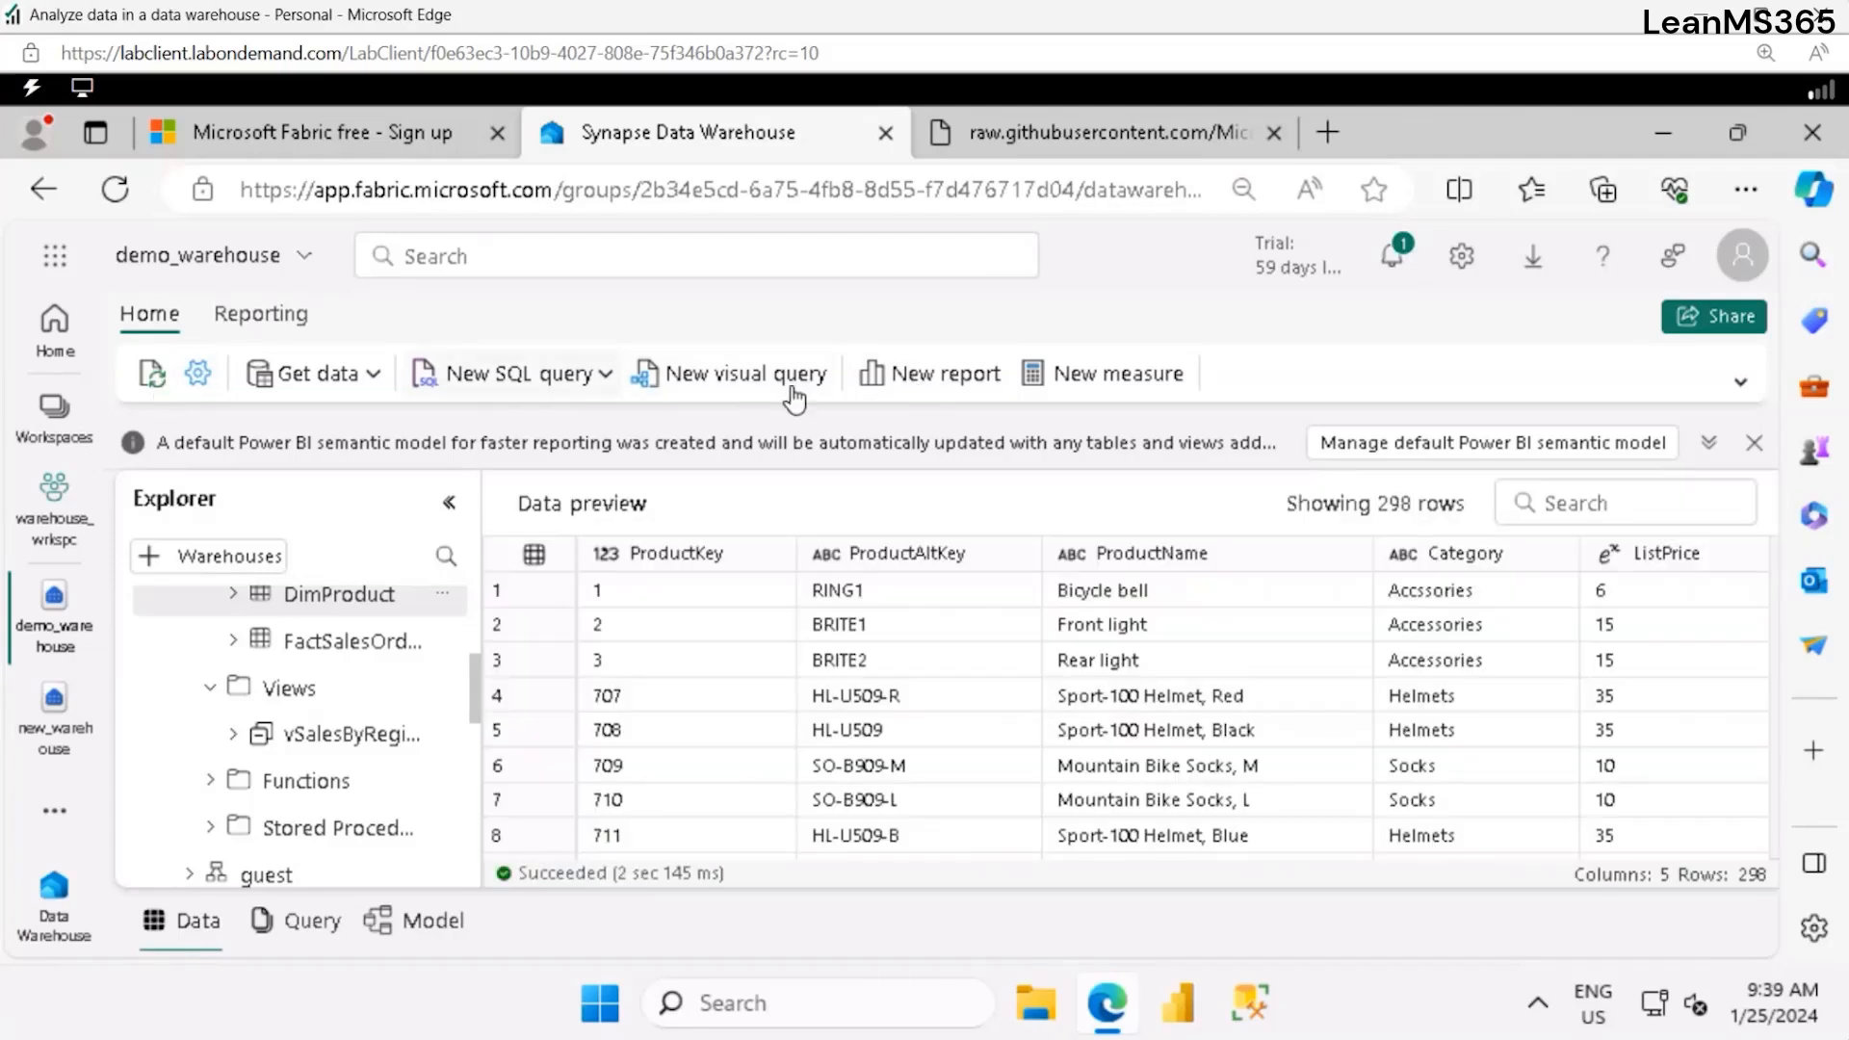
click(303, 923)
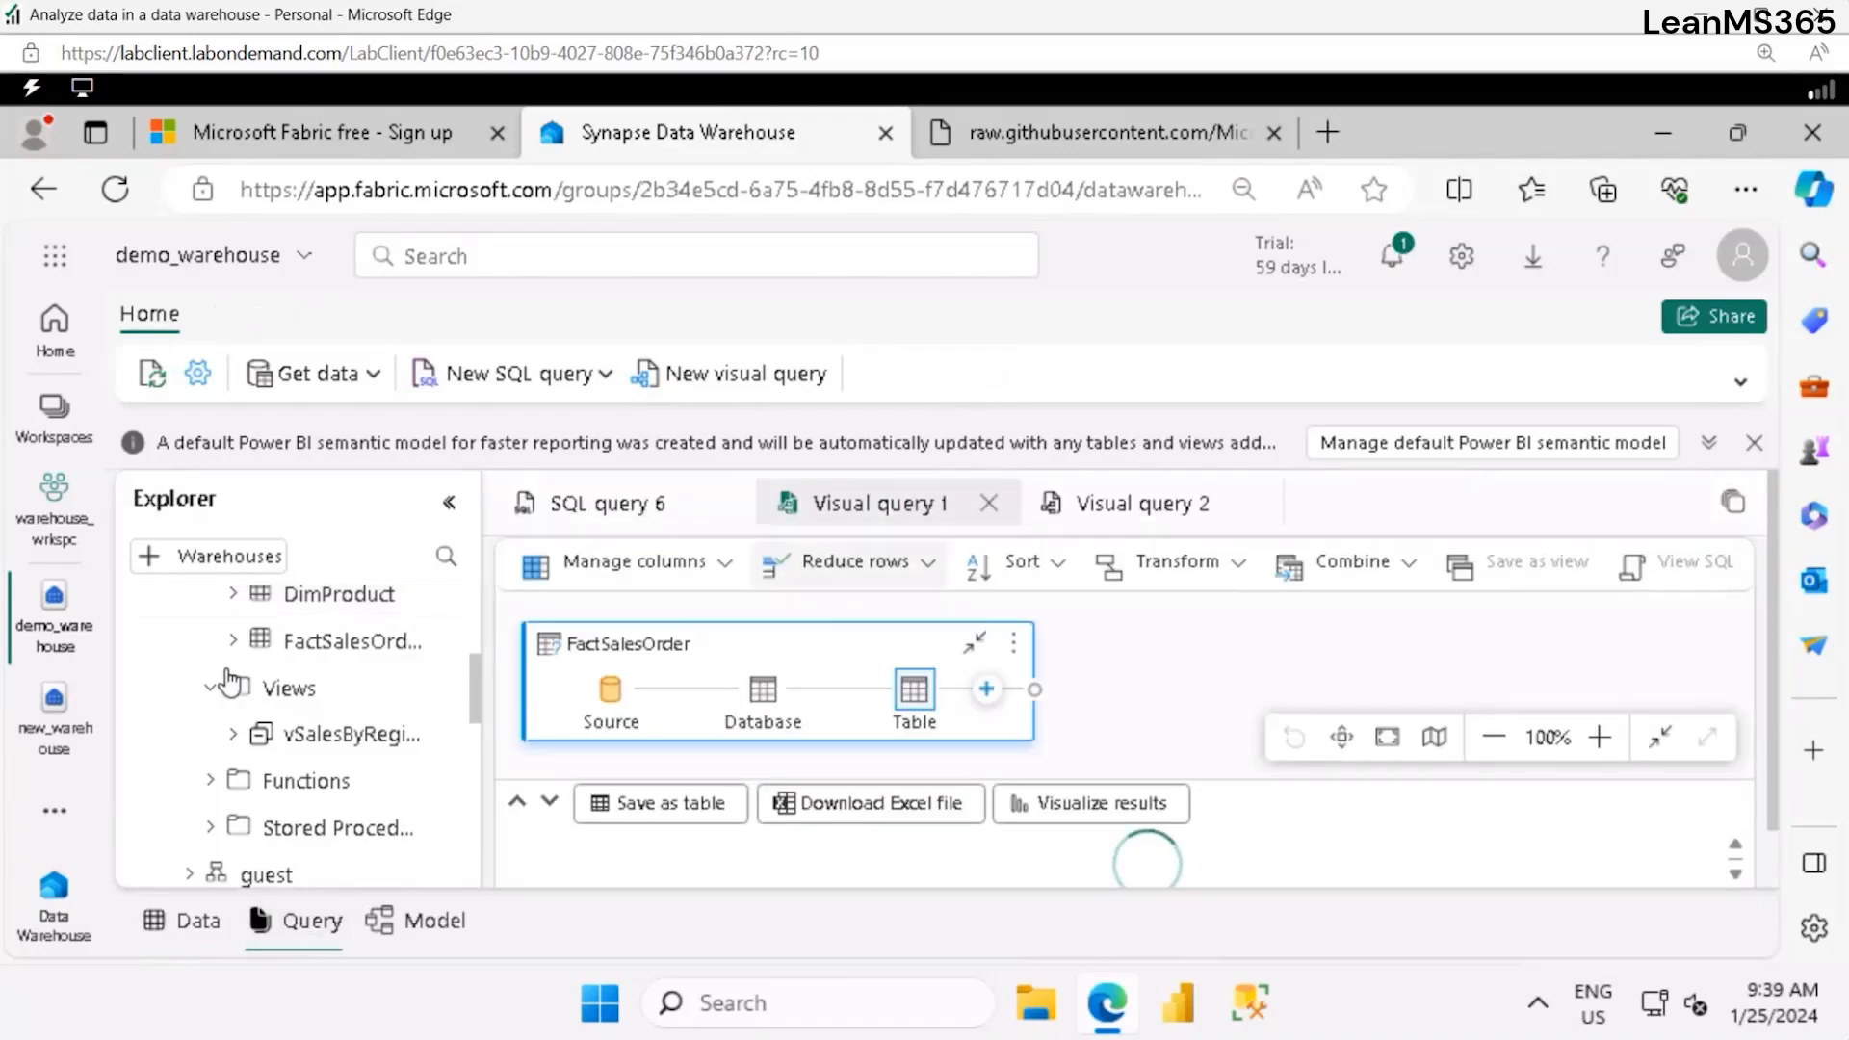
drag(301, 606, 1088, 698)
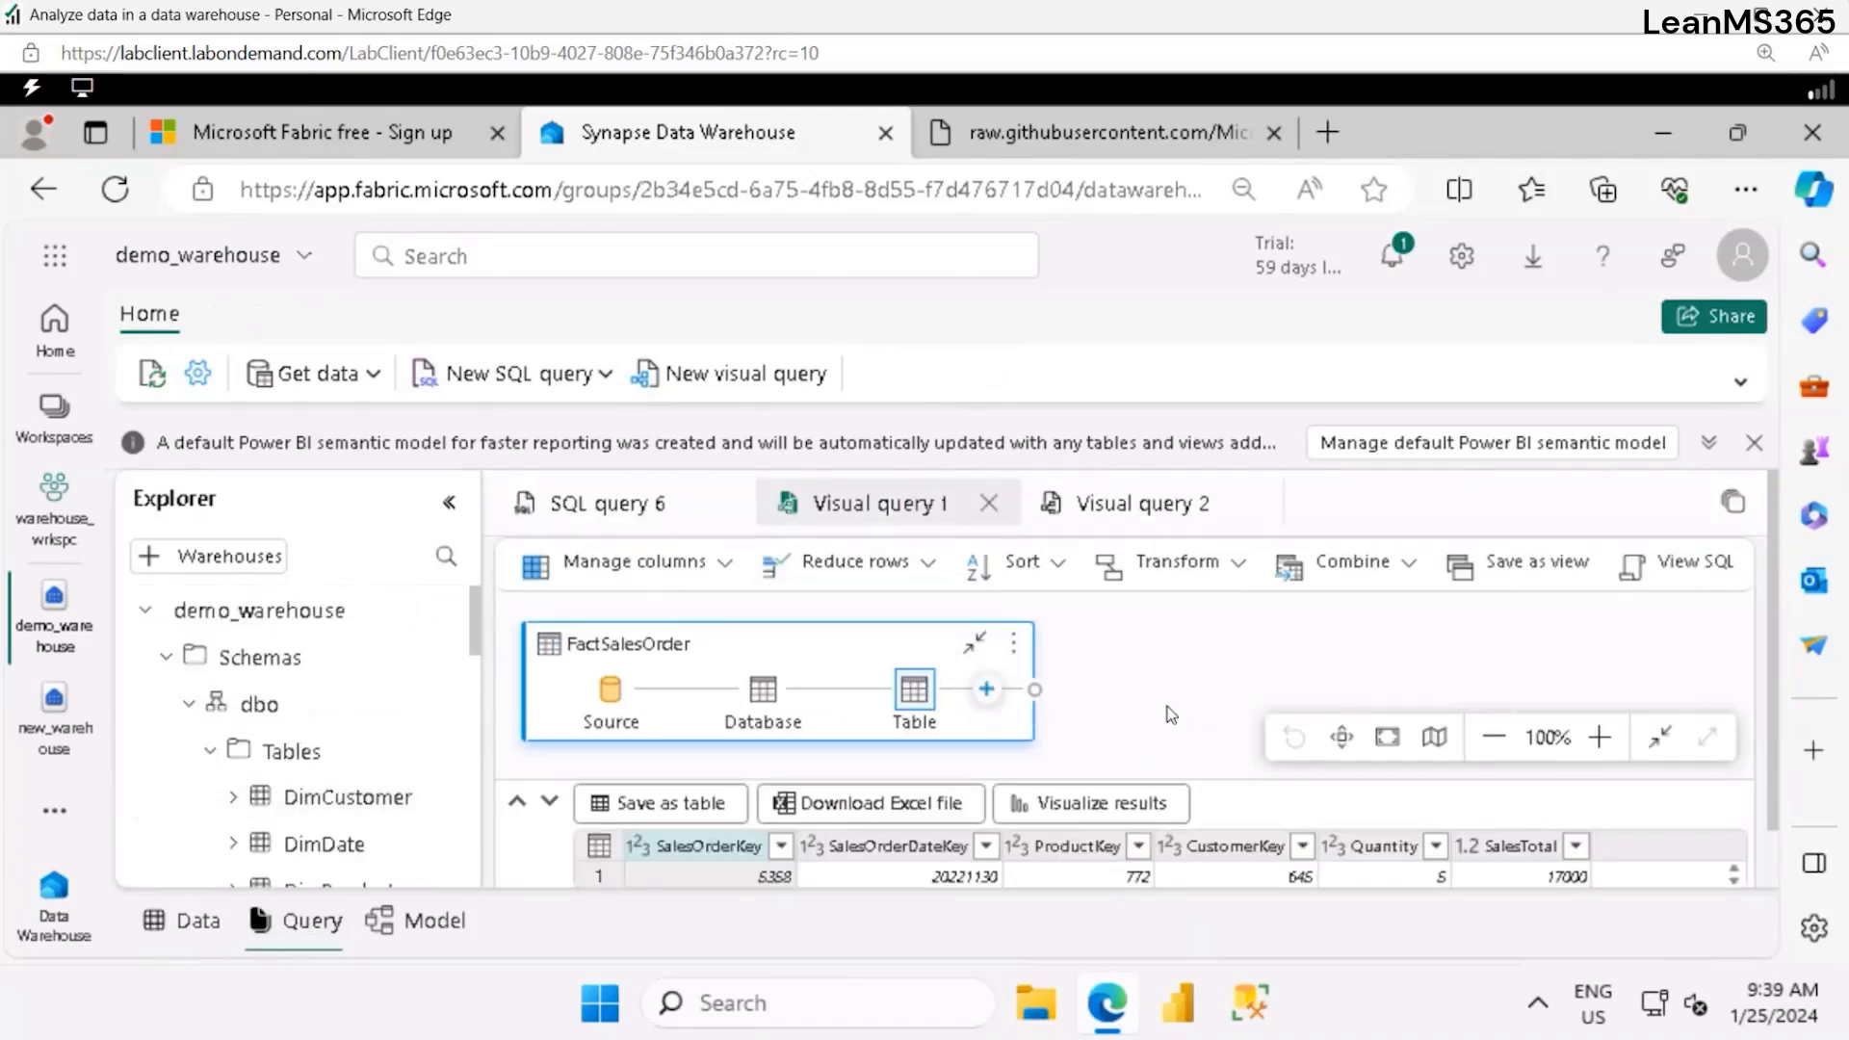
click(1493, 737)
click(1494, 737)
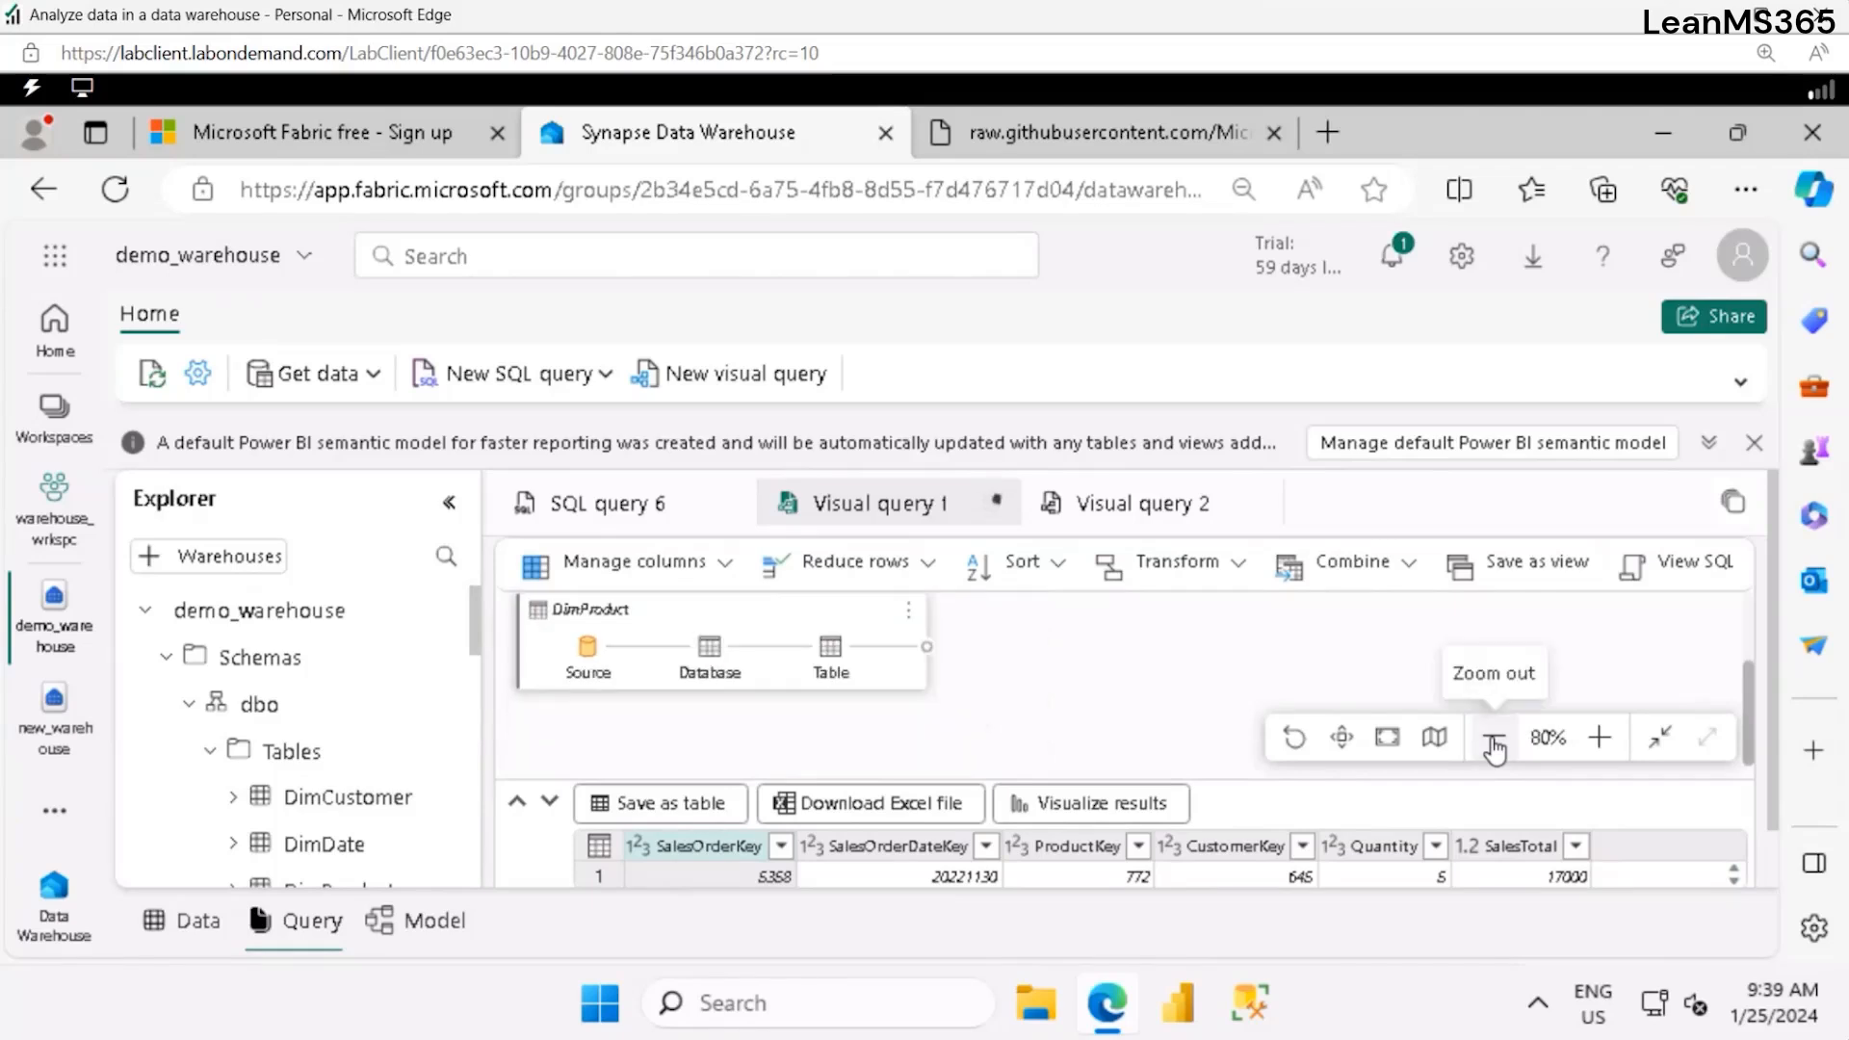
drag(1749, 665, 1751, 609)
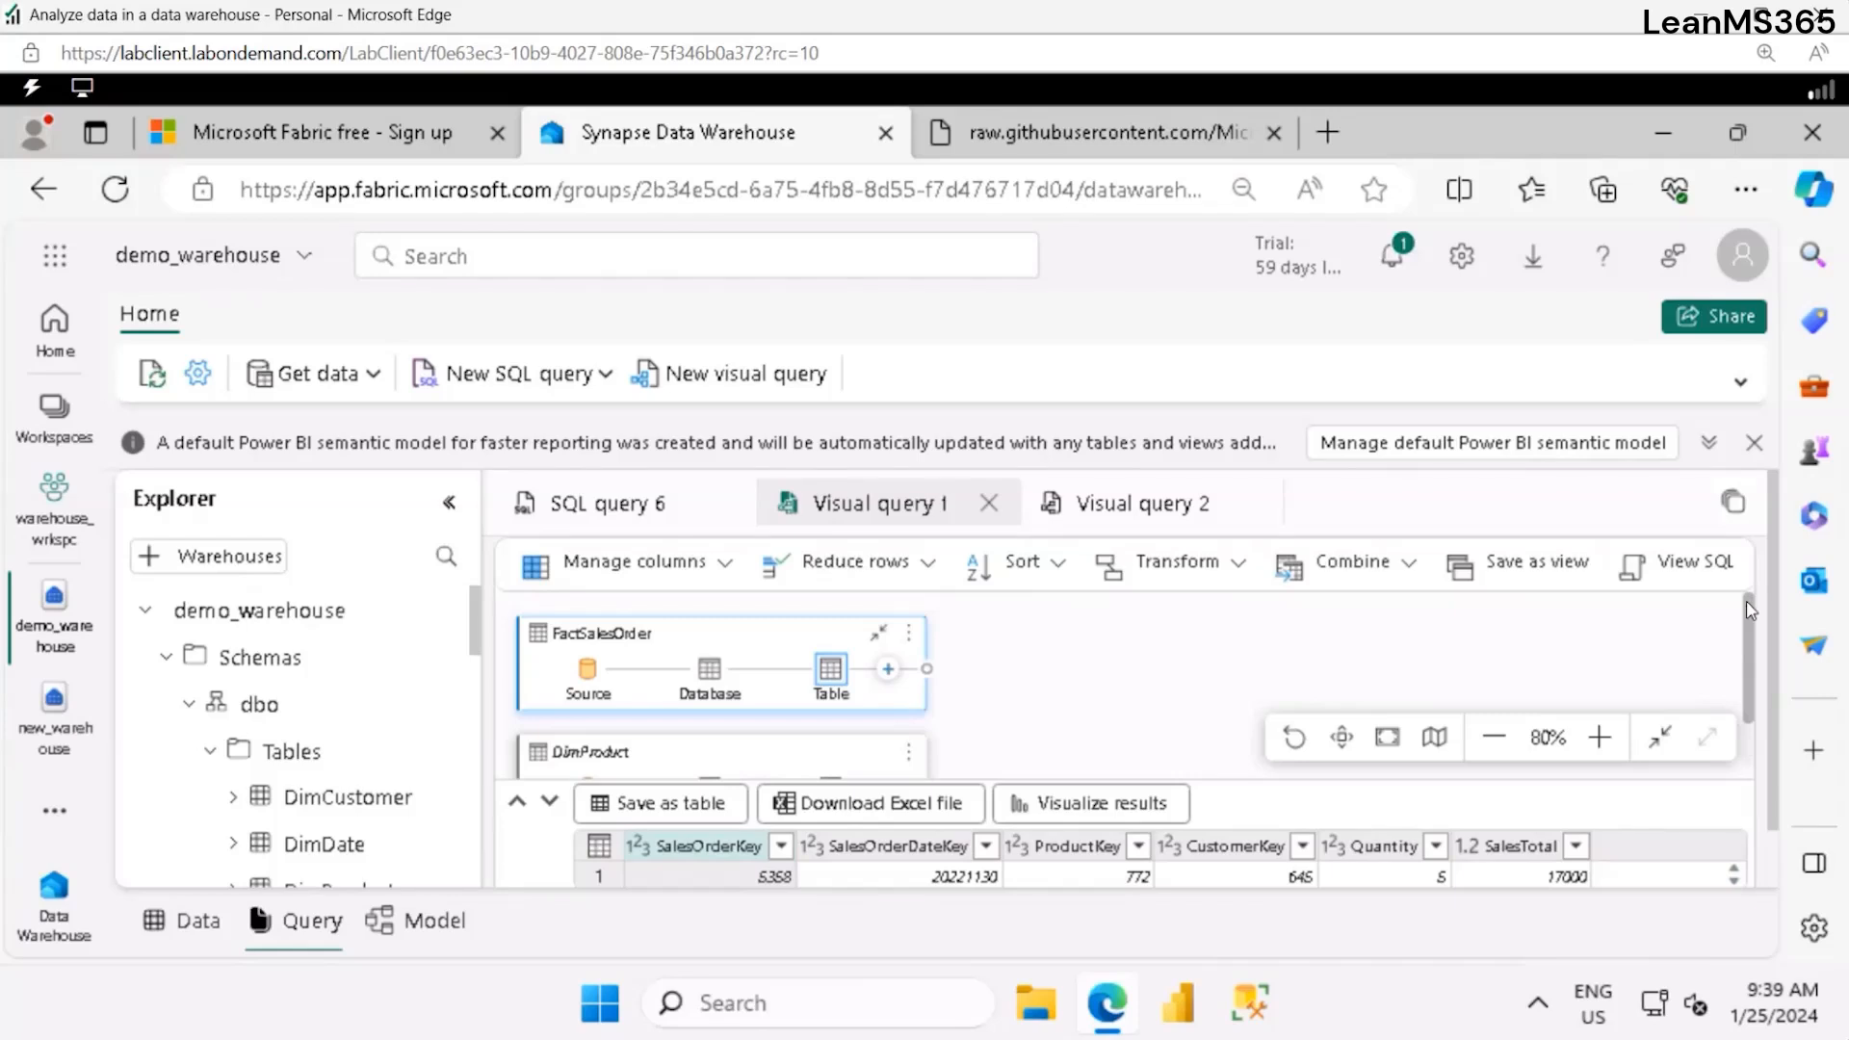
mouse_move(1757, 654)
mouse_down()
mouse_move(1762, 672)
mouse_move(1761, 653)
mouse_up()
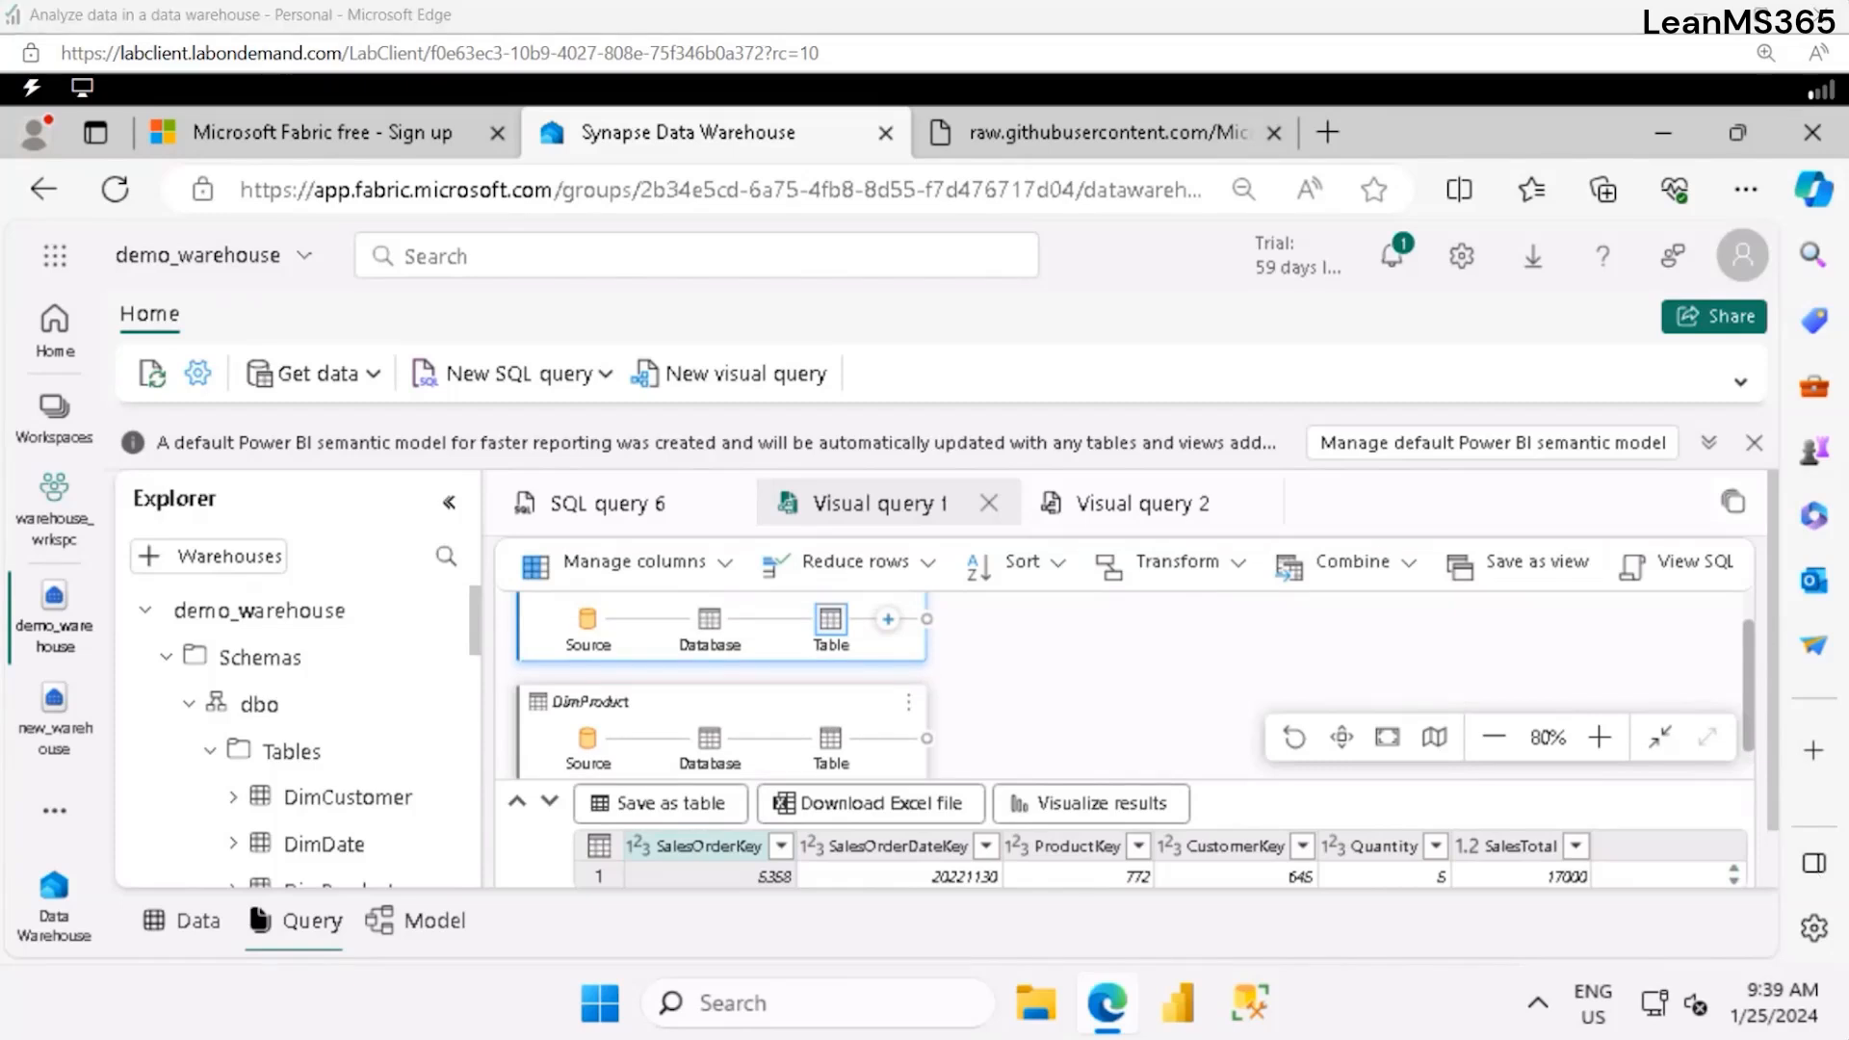
Step: Set up a Merge queries operation on FactSalesOrder with DimProduct as the right table and the Left outer join kind
click(888, 619)
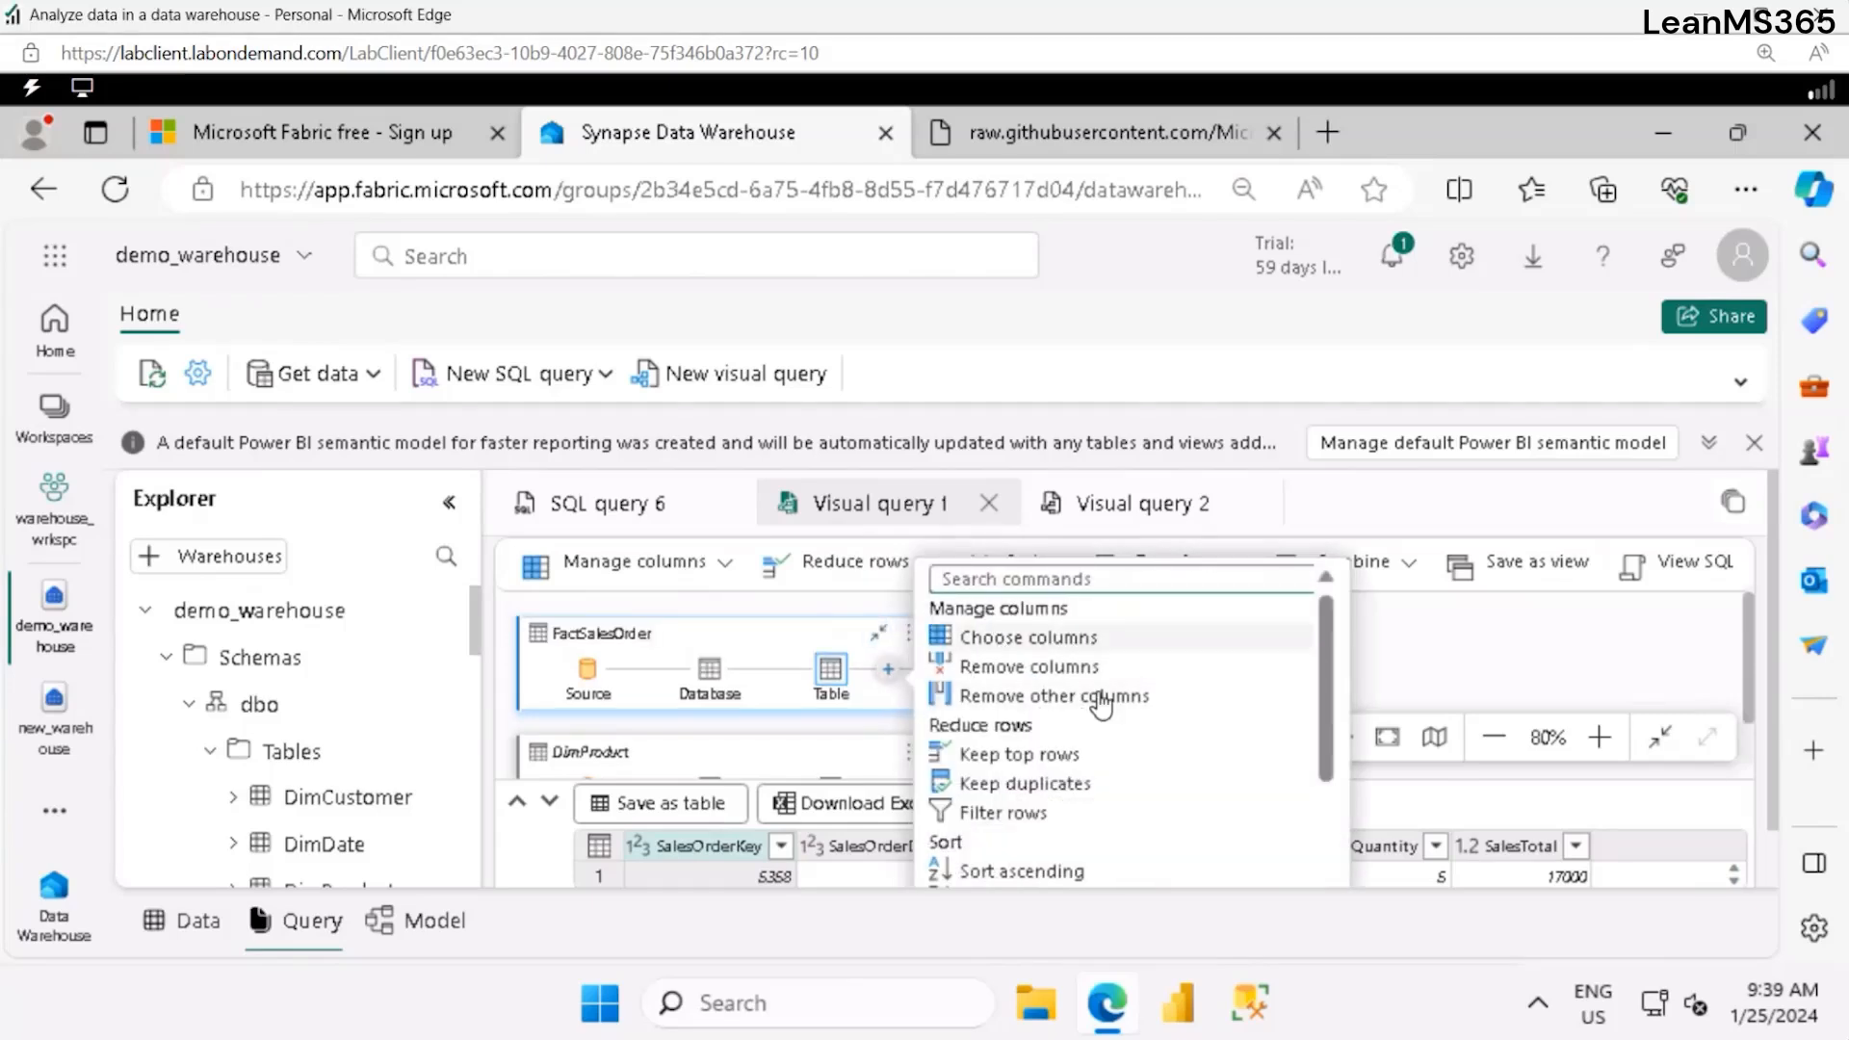
scroll(1088, 712, down, 3)
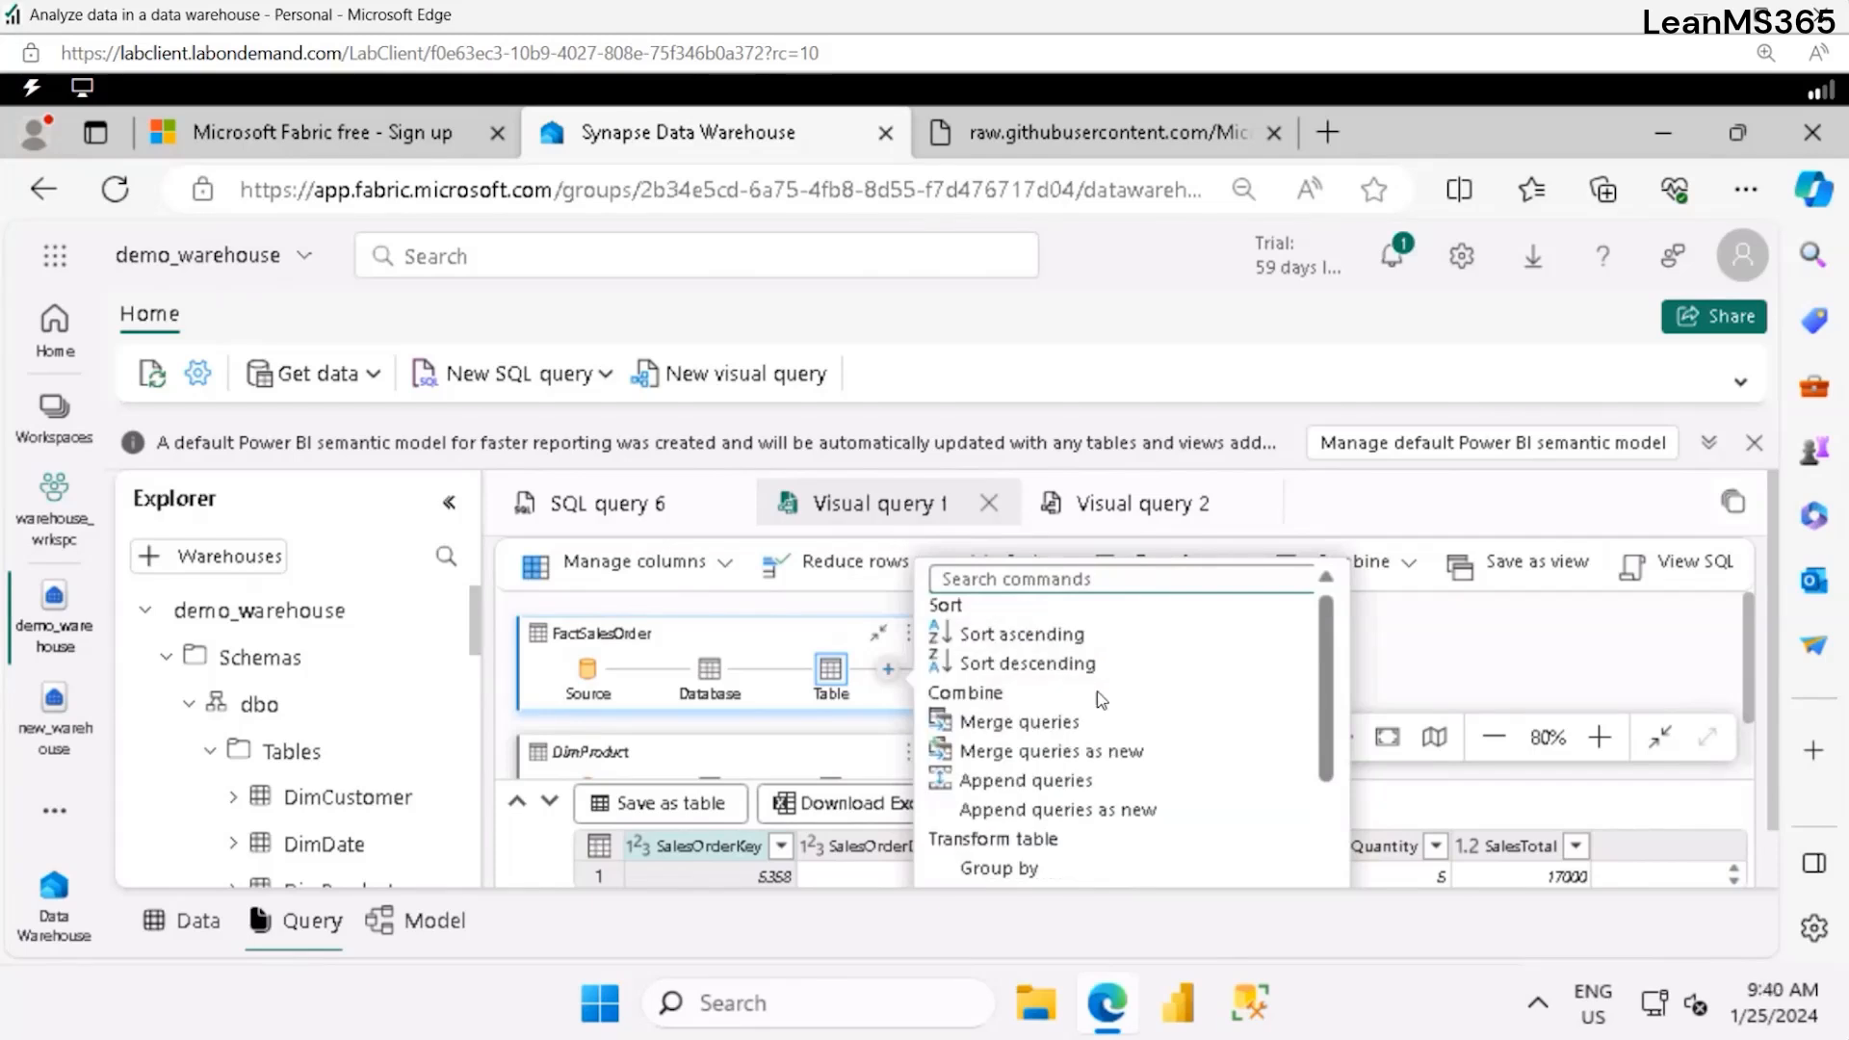
click(1050, 724)
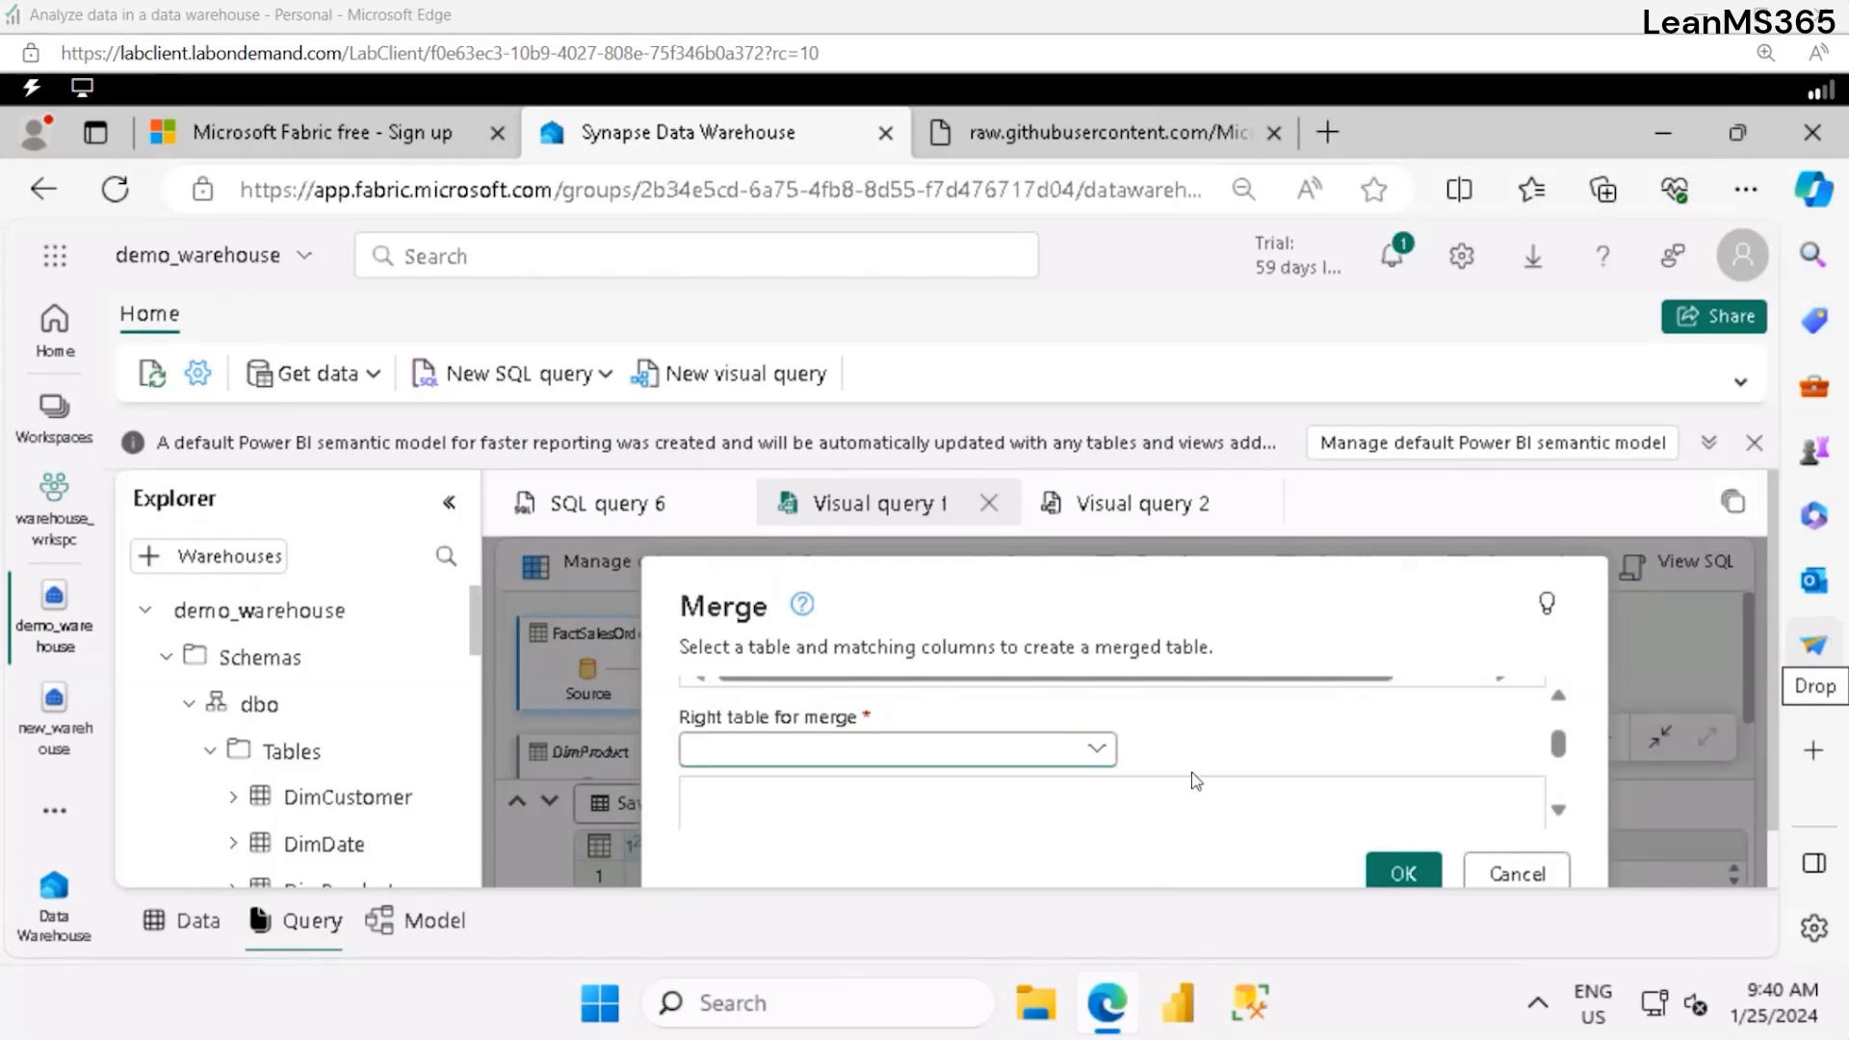
click(1049, 751)
click(786, 831)
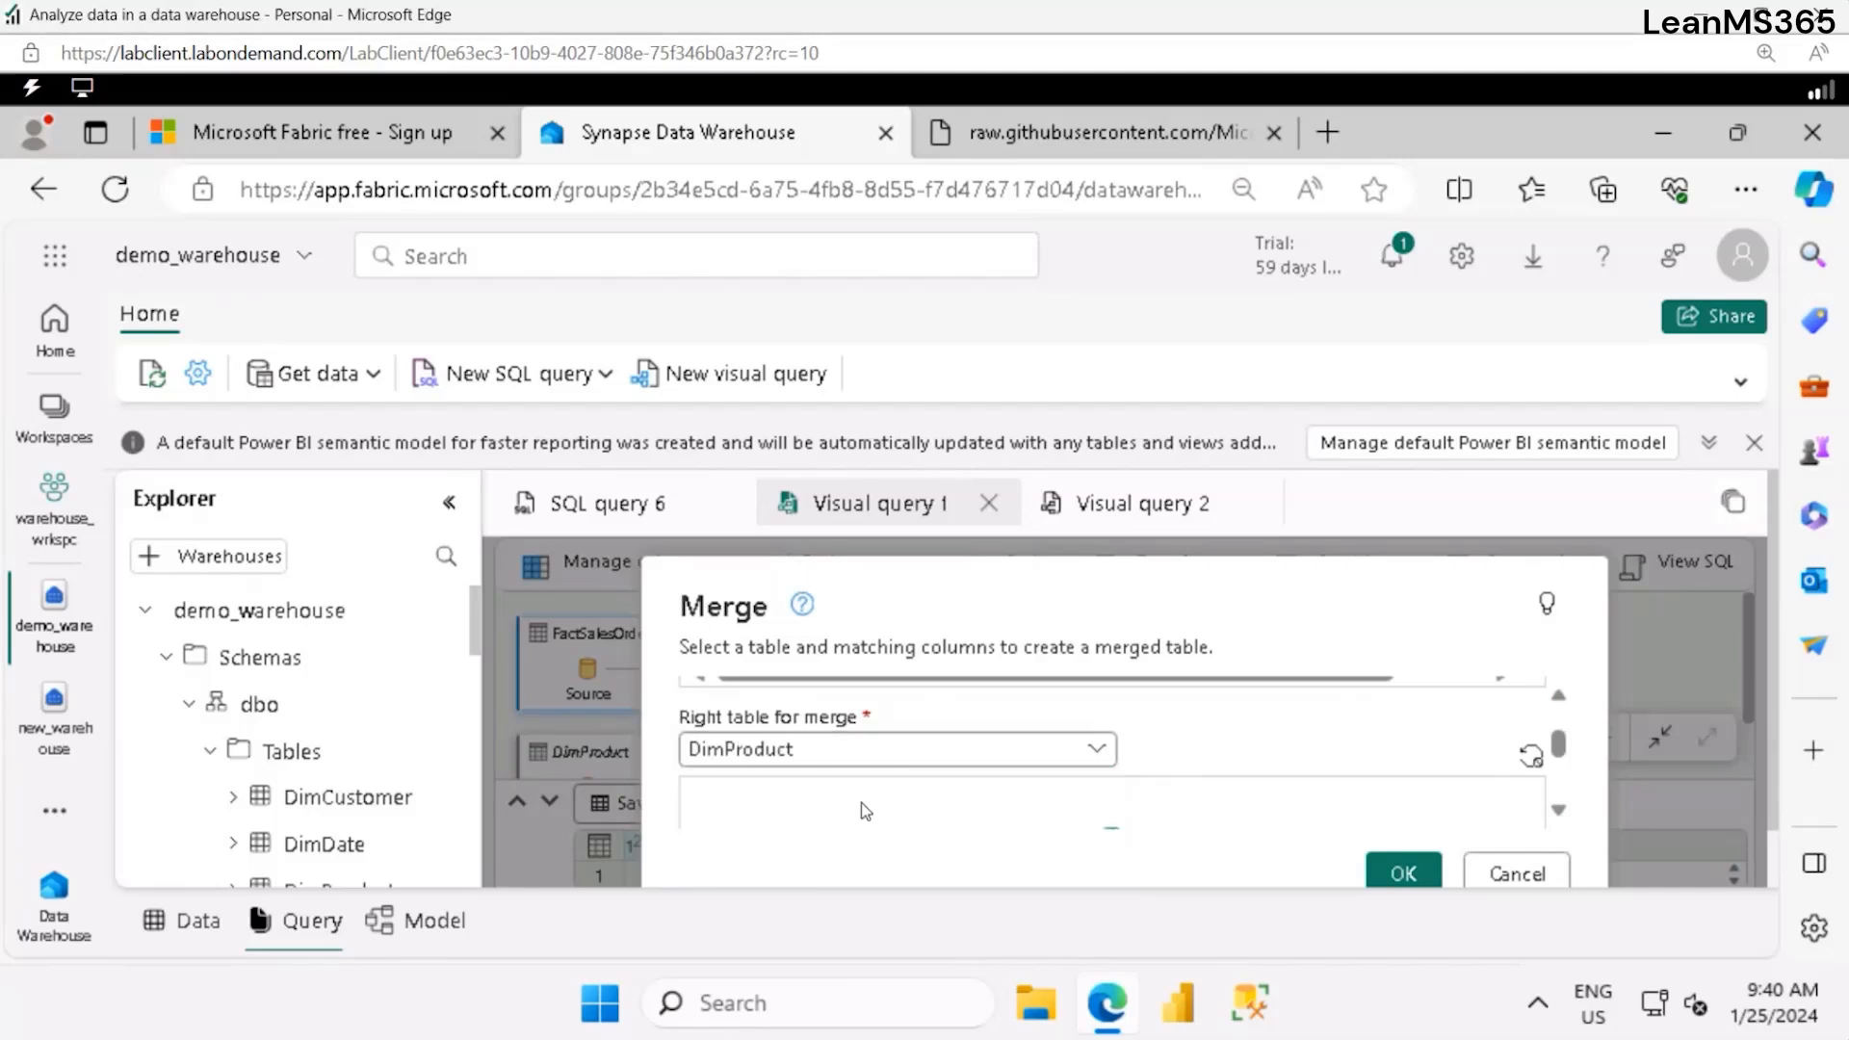
scroll(1561, 770, down, 3)
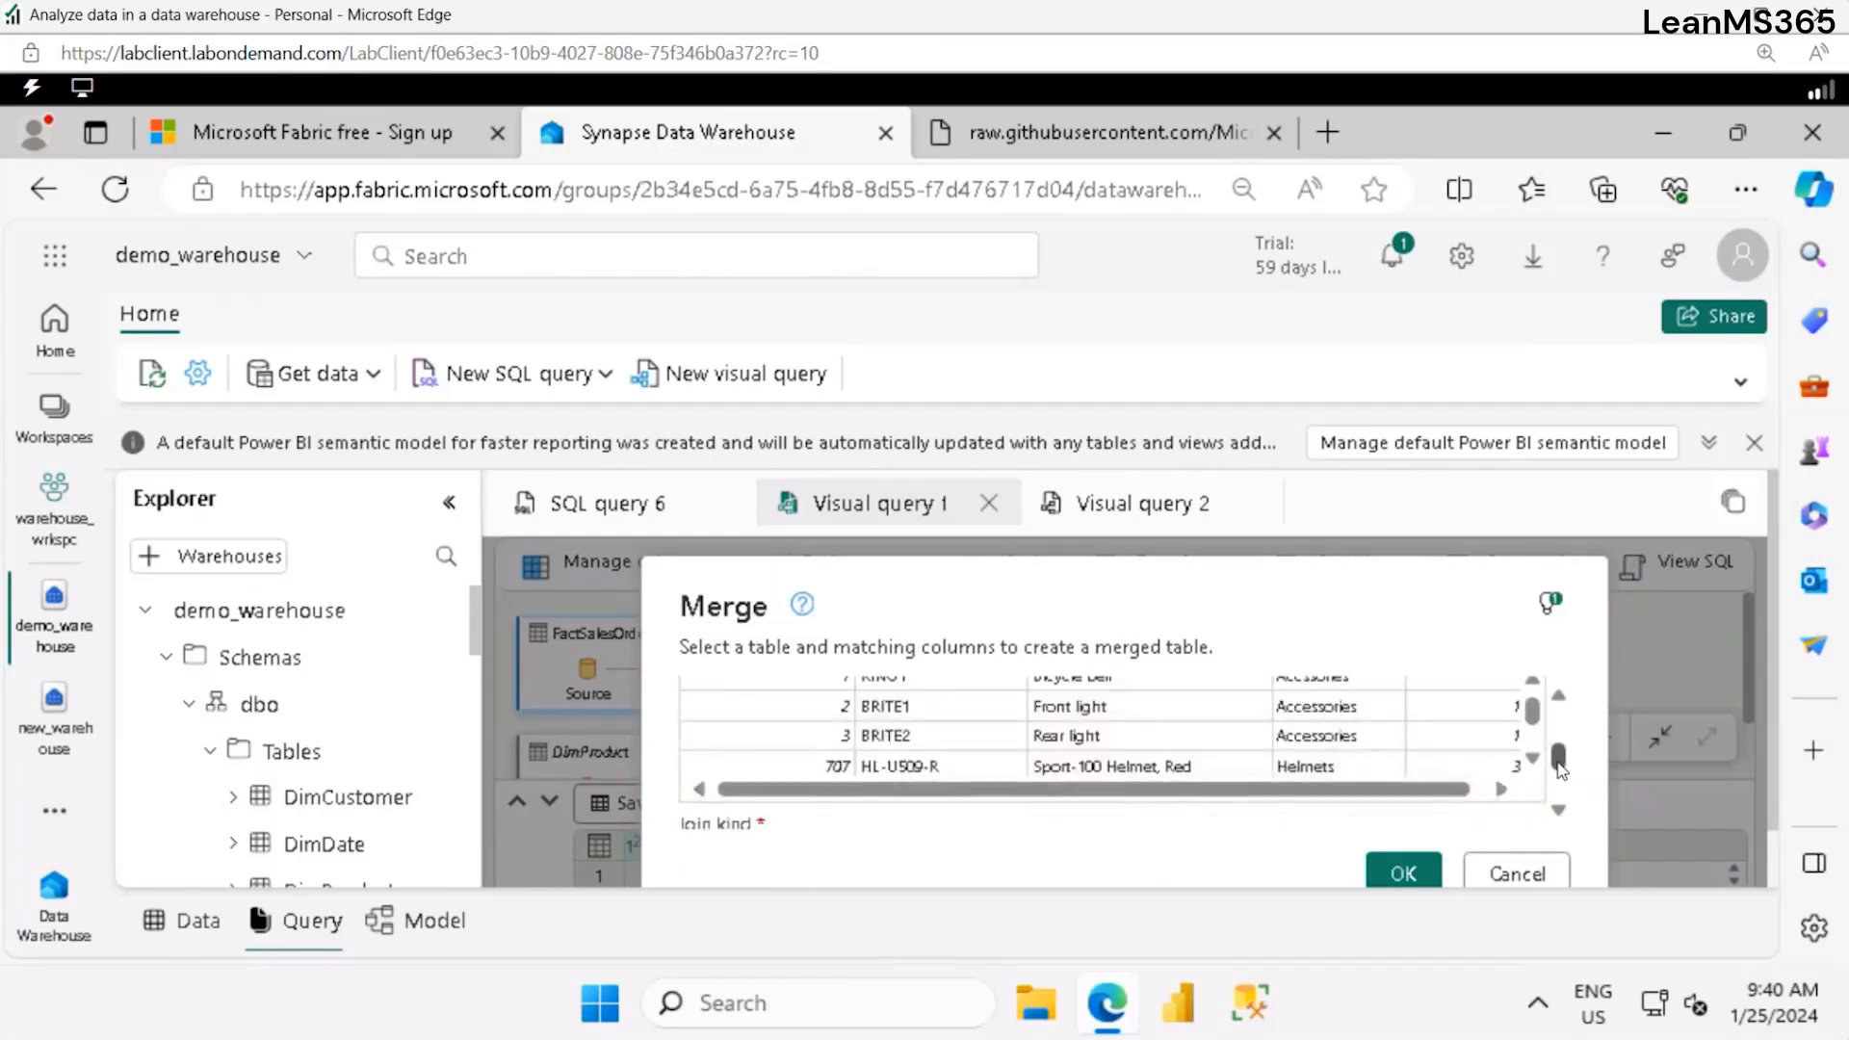
scroll(1562, 771, down, 3)
scroll(1561, 732, up, 6)
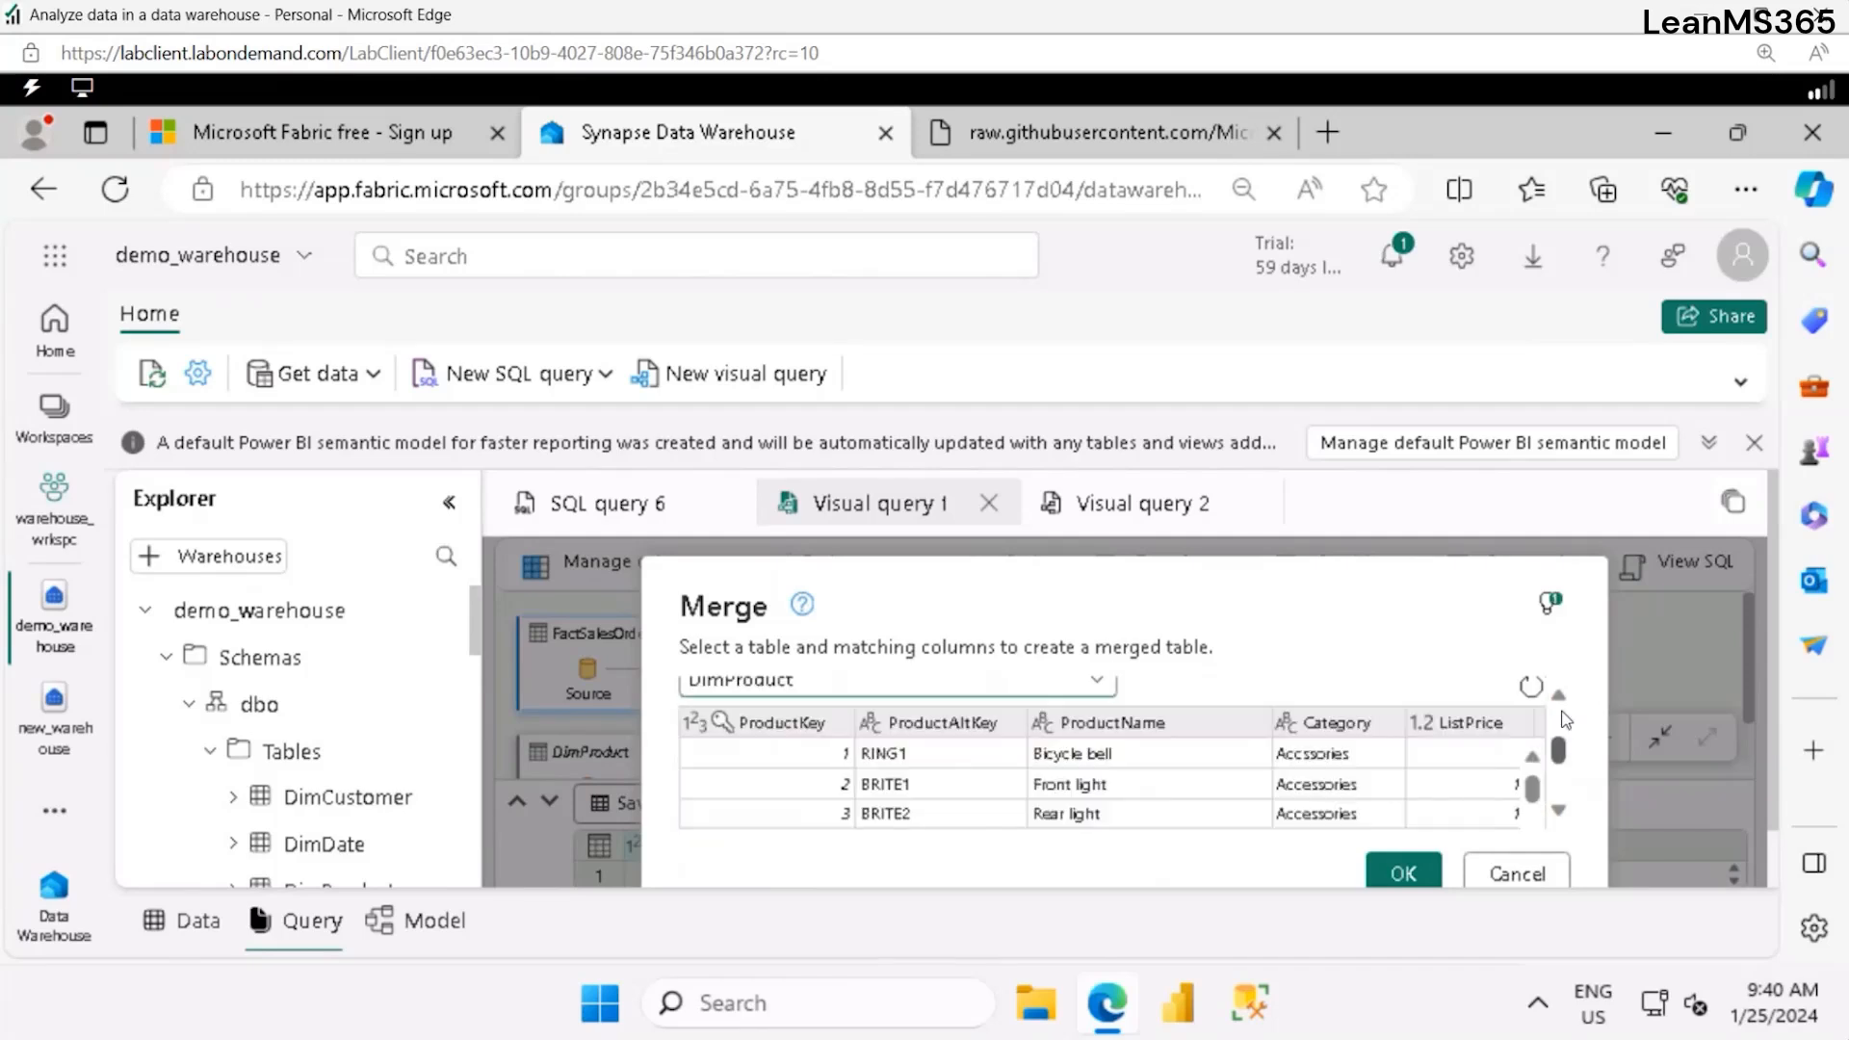
scroll(1565, 761, down, 2)
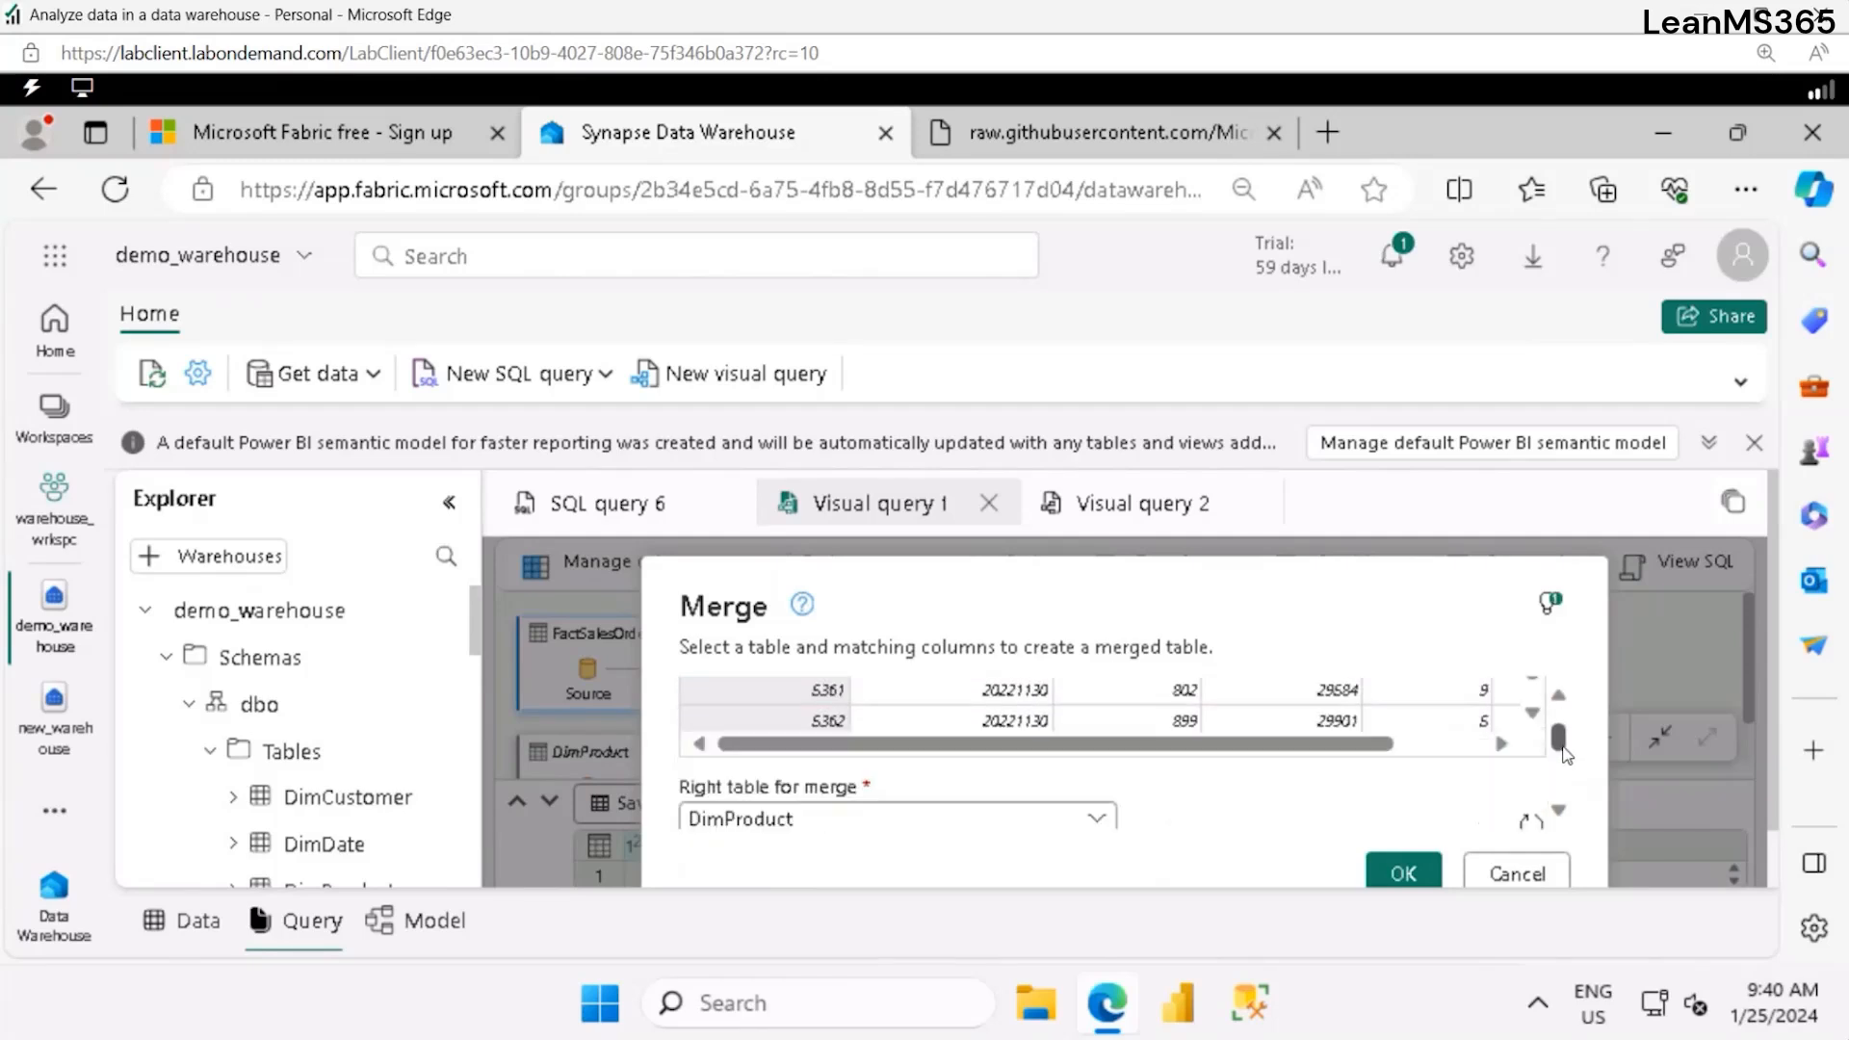
scroll(1562, 756, down, 4)
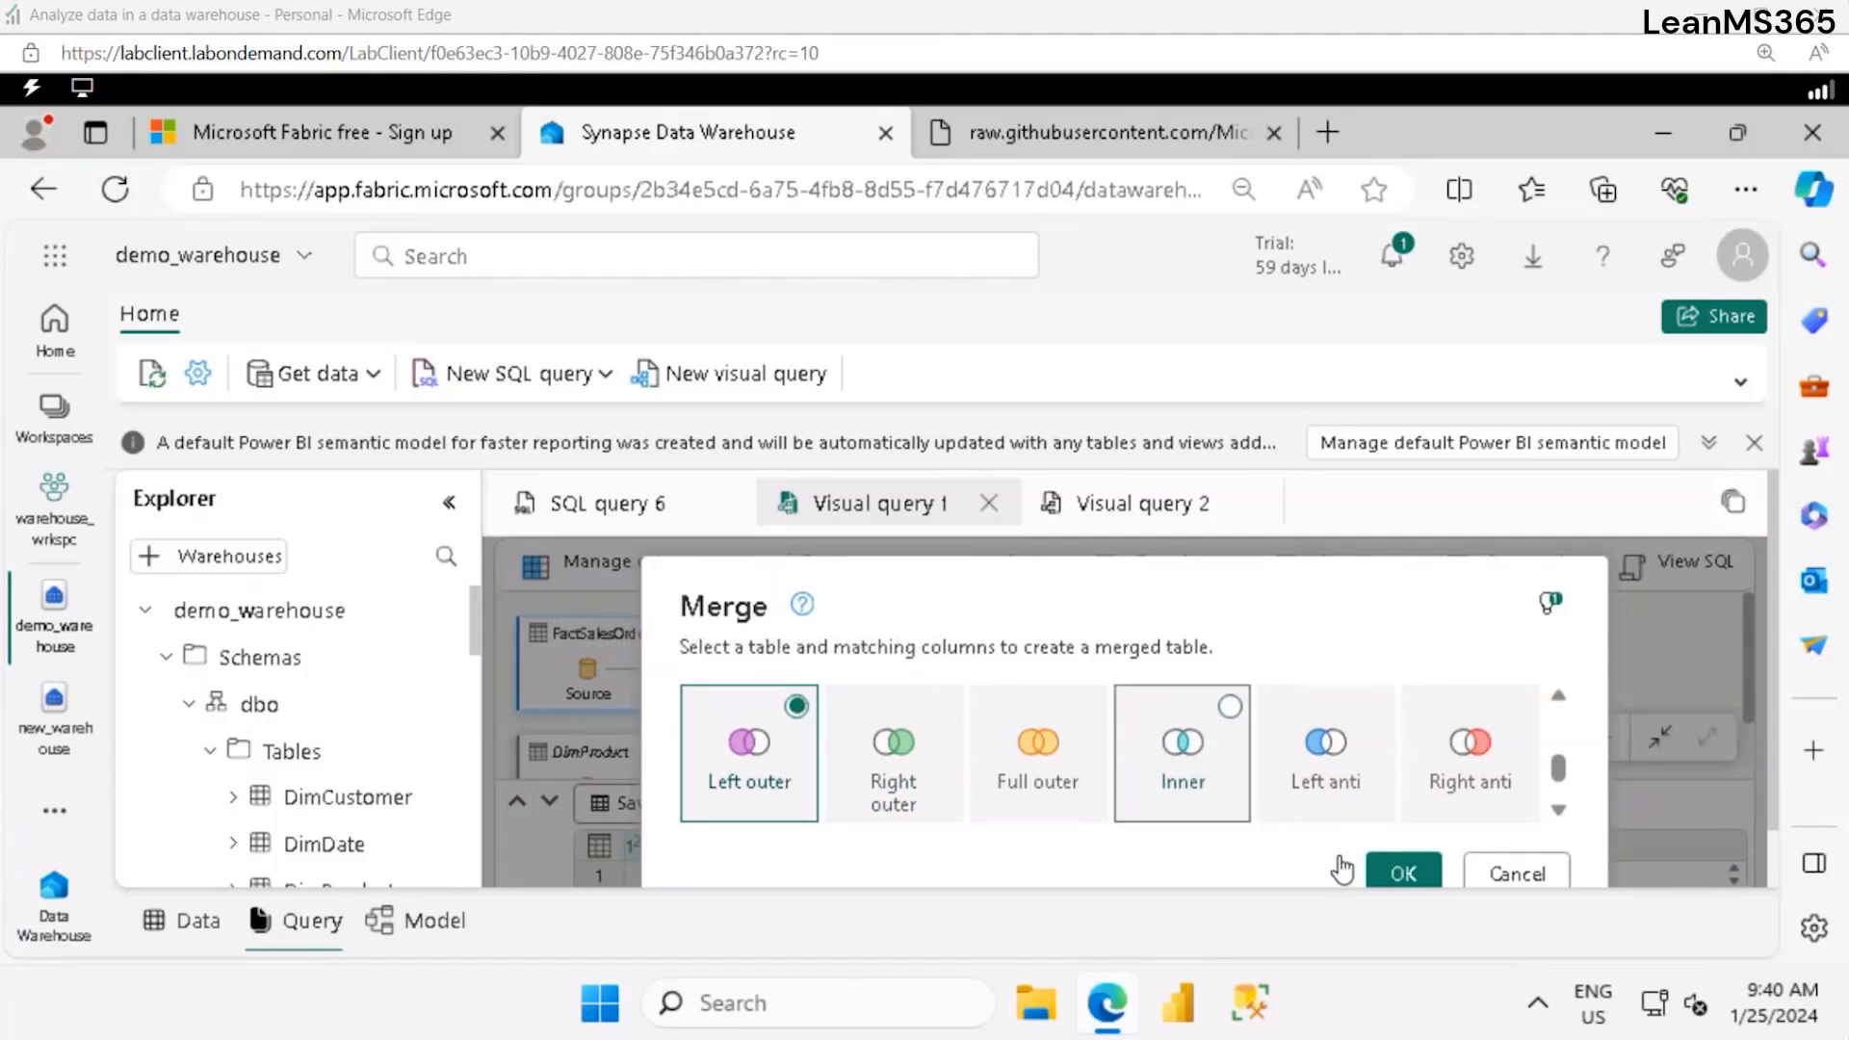
click(1389, 875)
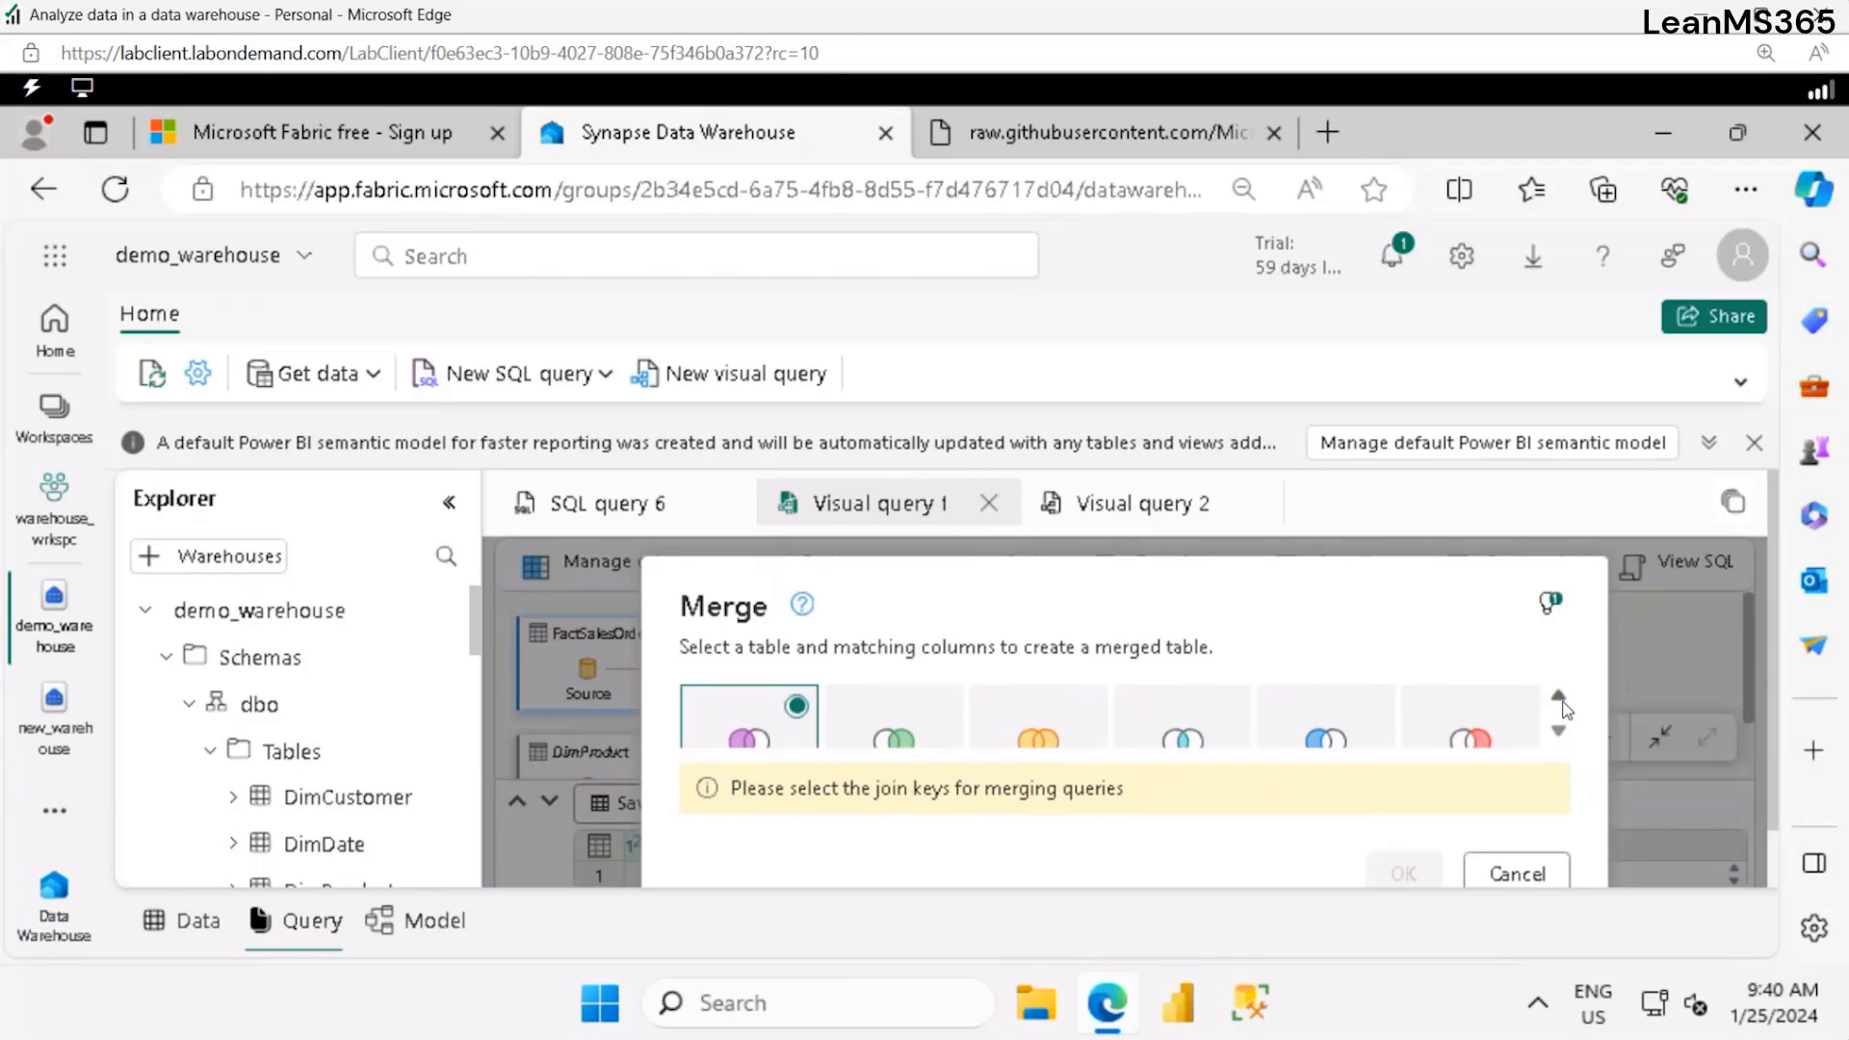
Step: Match FactSalesOrder and DimProduct on their ProductKey columns and complete the merge
key(ctrl+minus)
key(ctrl+minus)
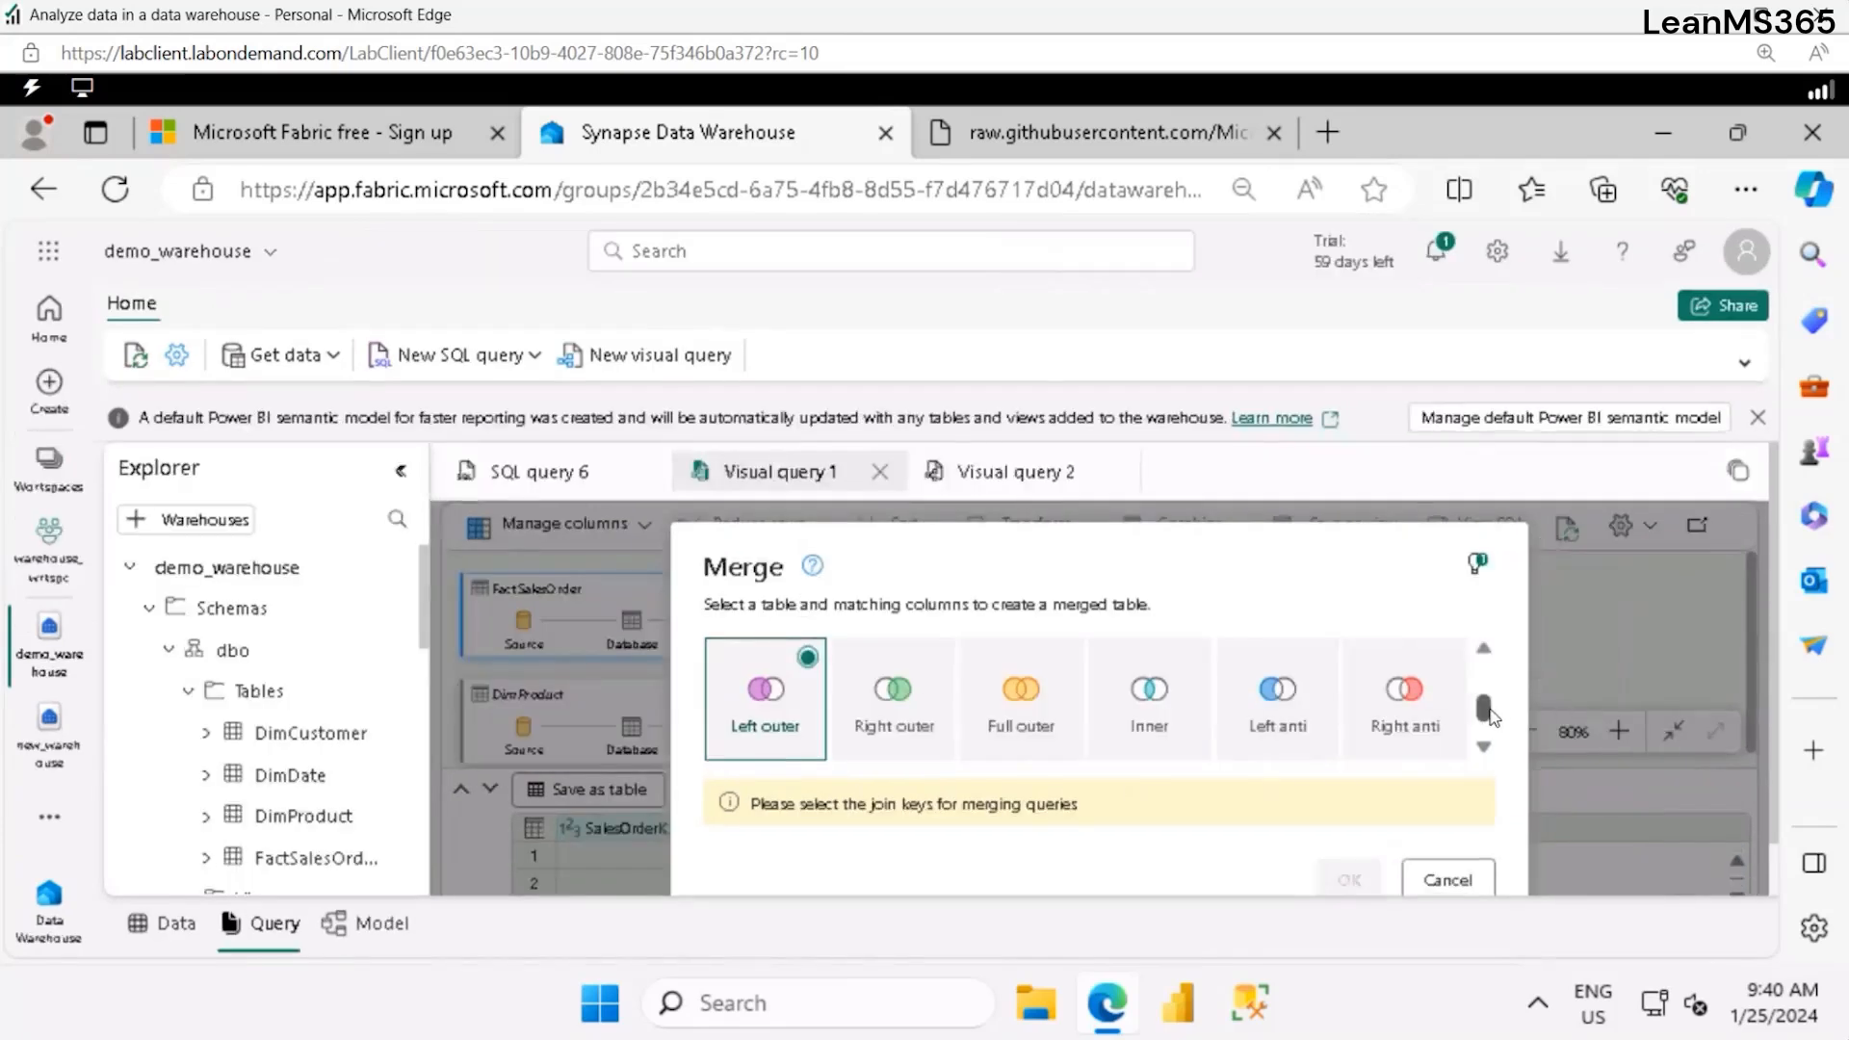
scroll(1499, 700, up, 3)
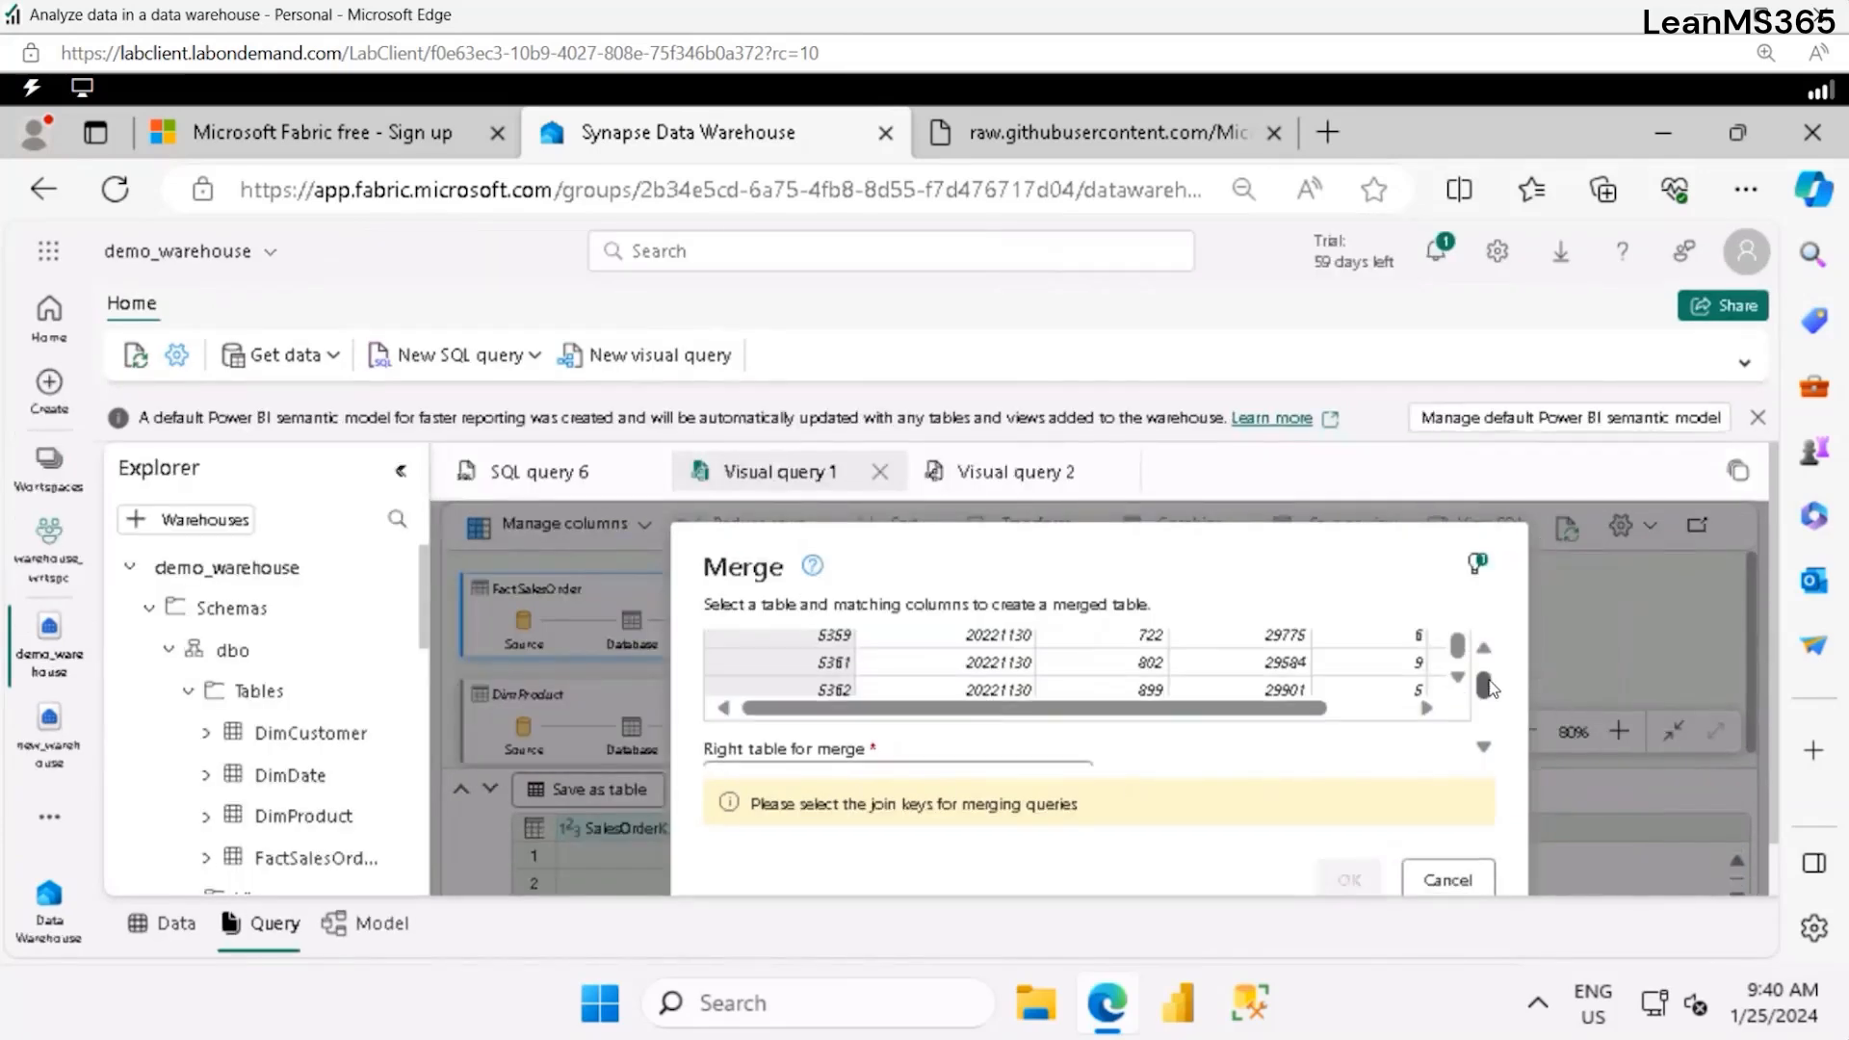
scroll(1492, 694, up, 3)
scroll(1499, 694, down, 5)
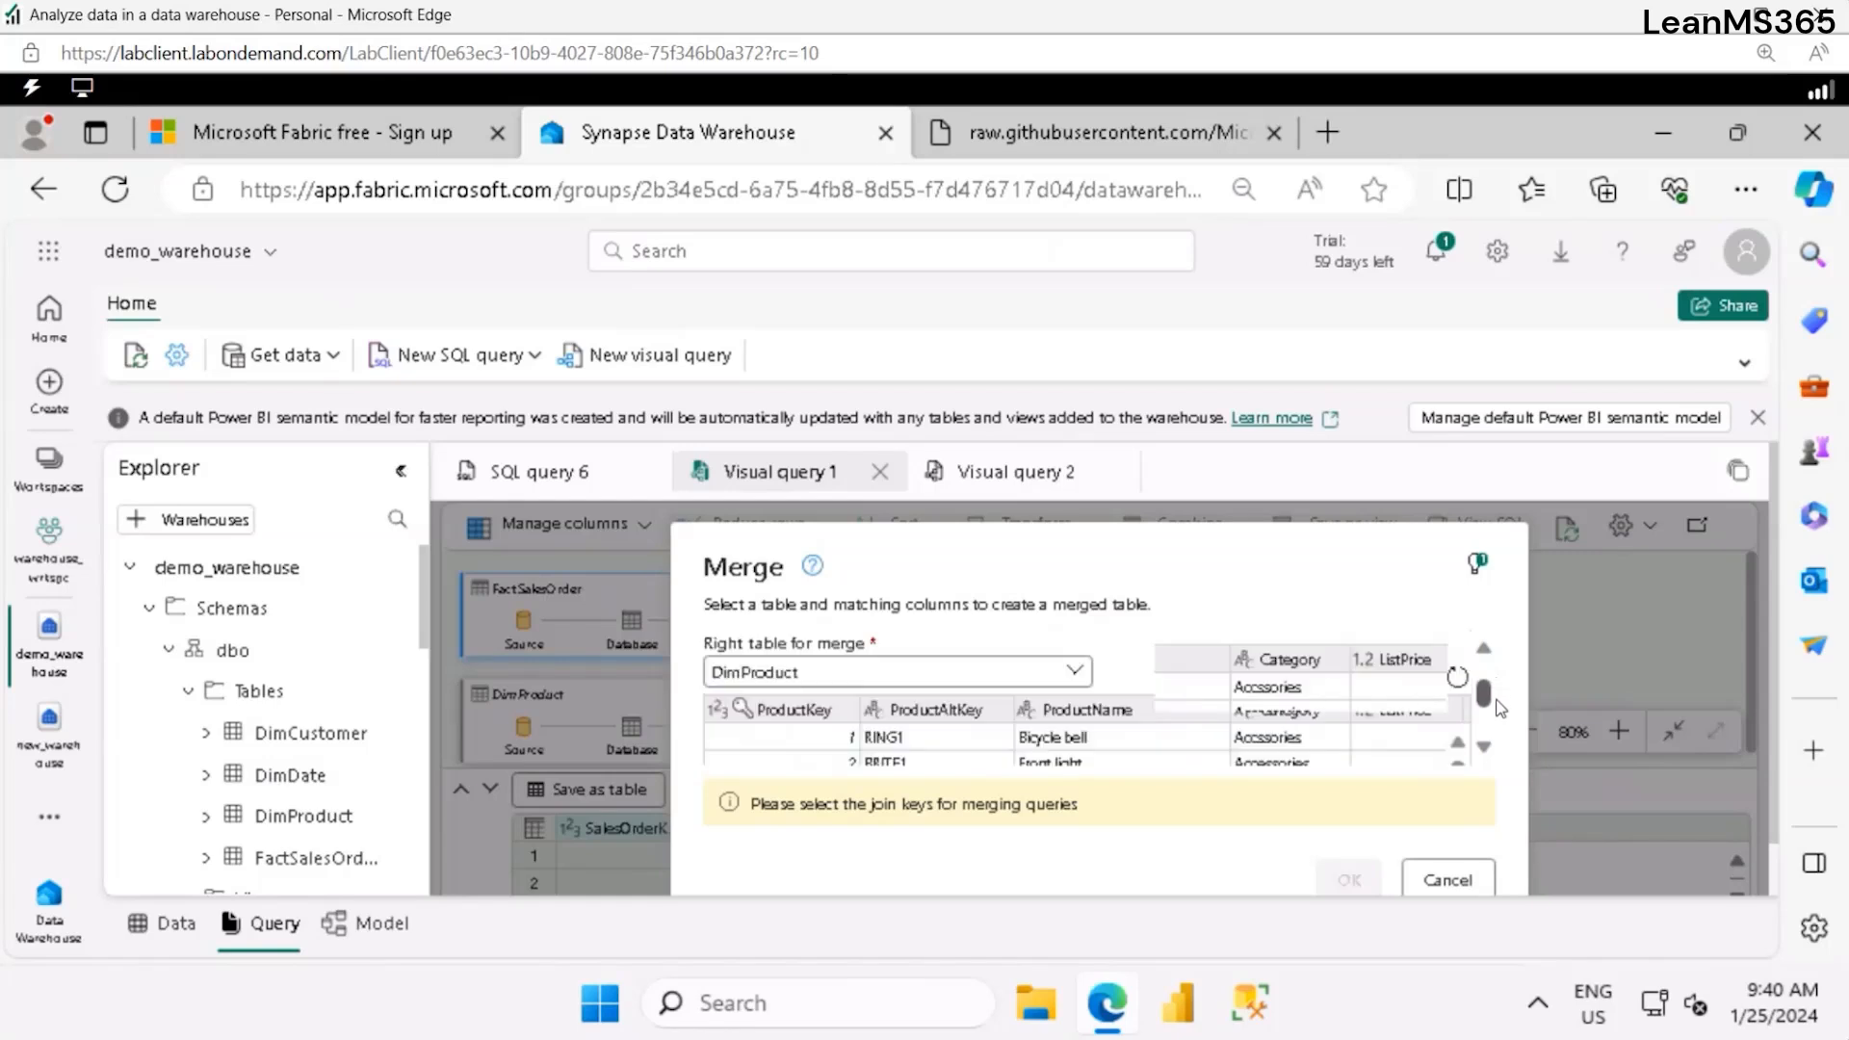
scroll(1496, 684, up, 3)
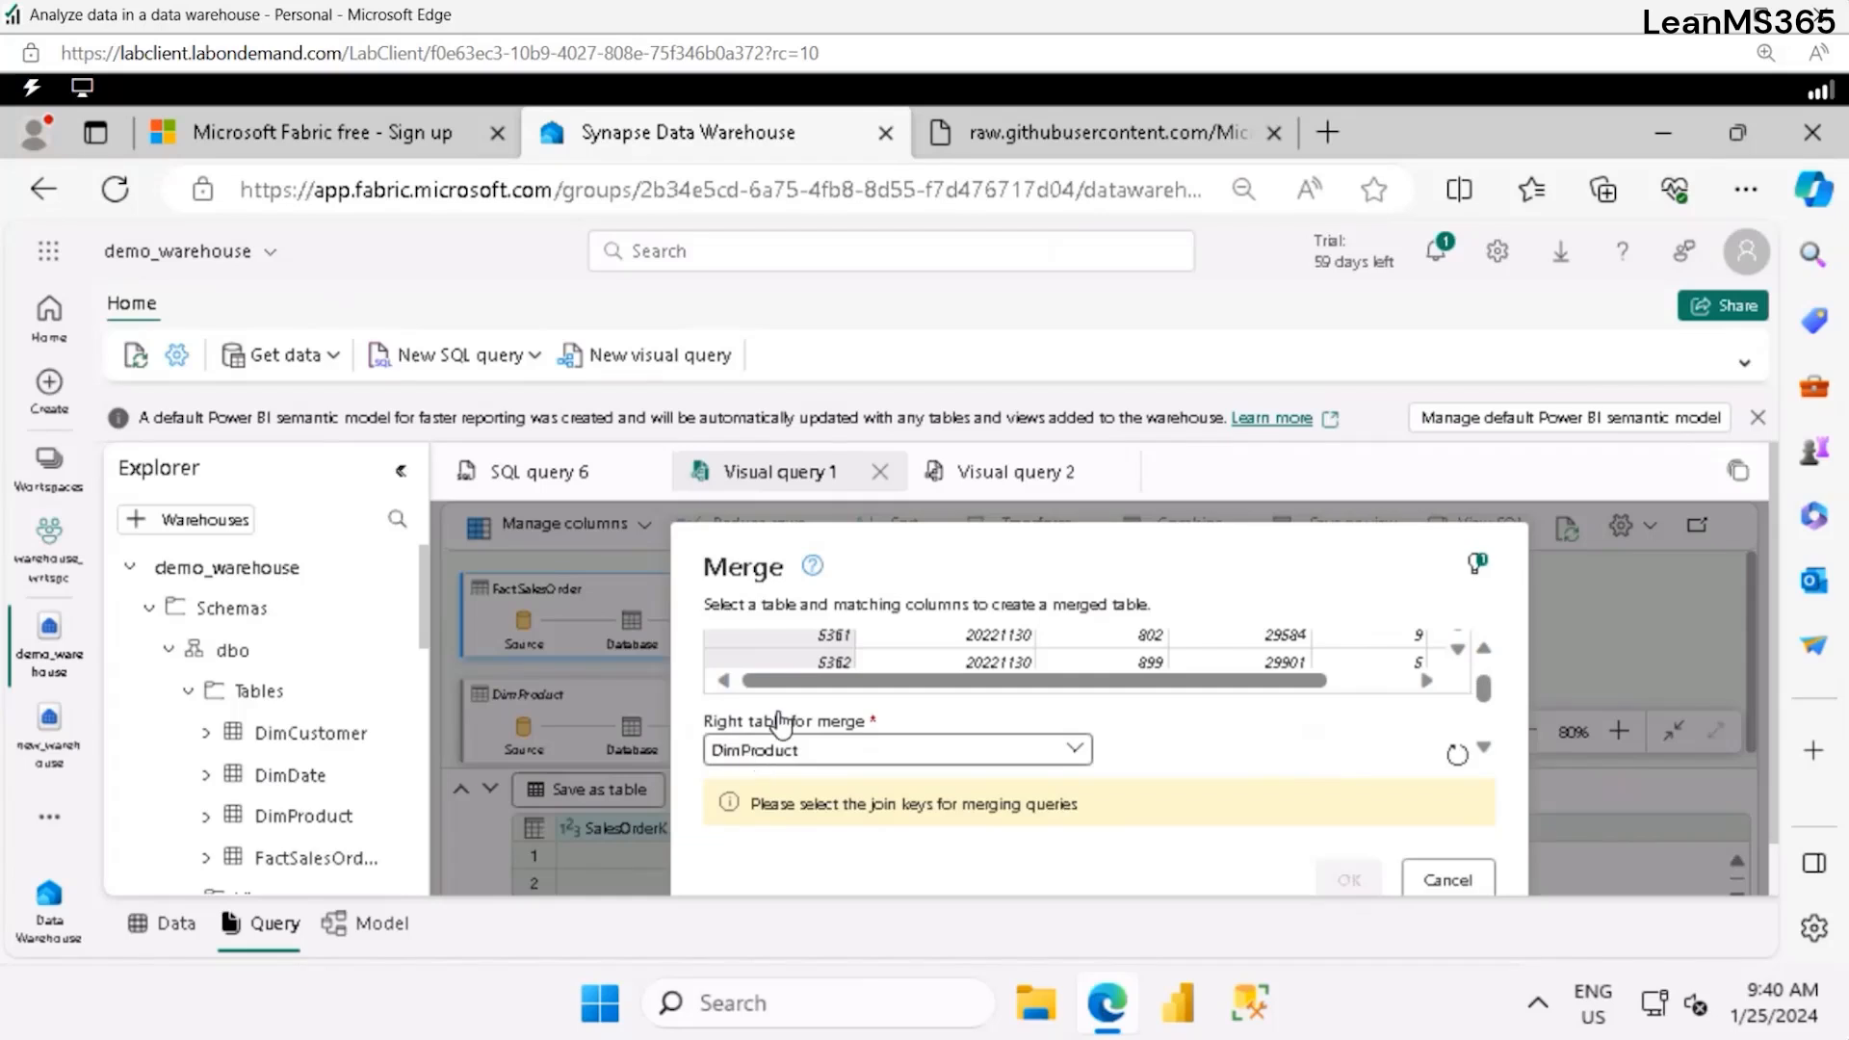
scroll(792, 710, down, 1)
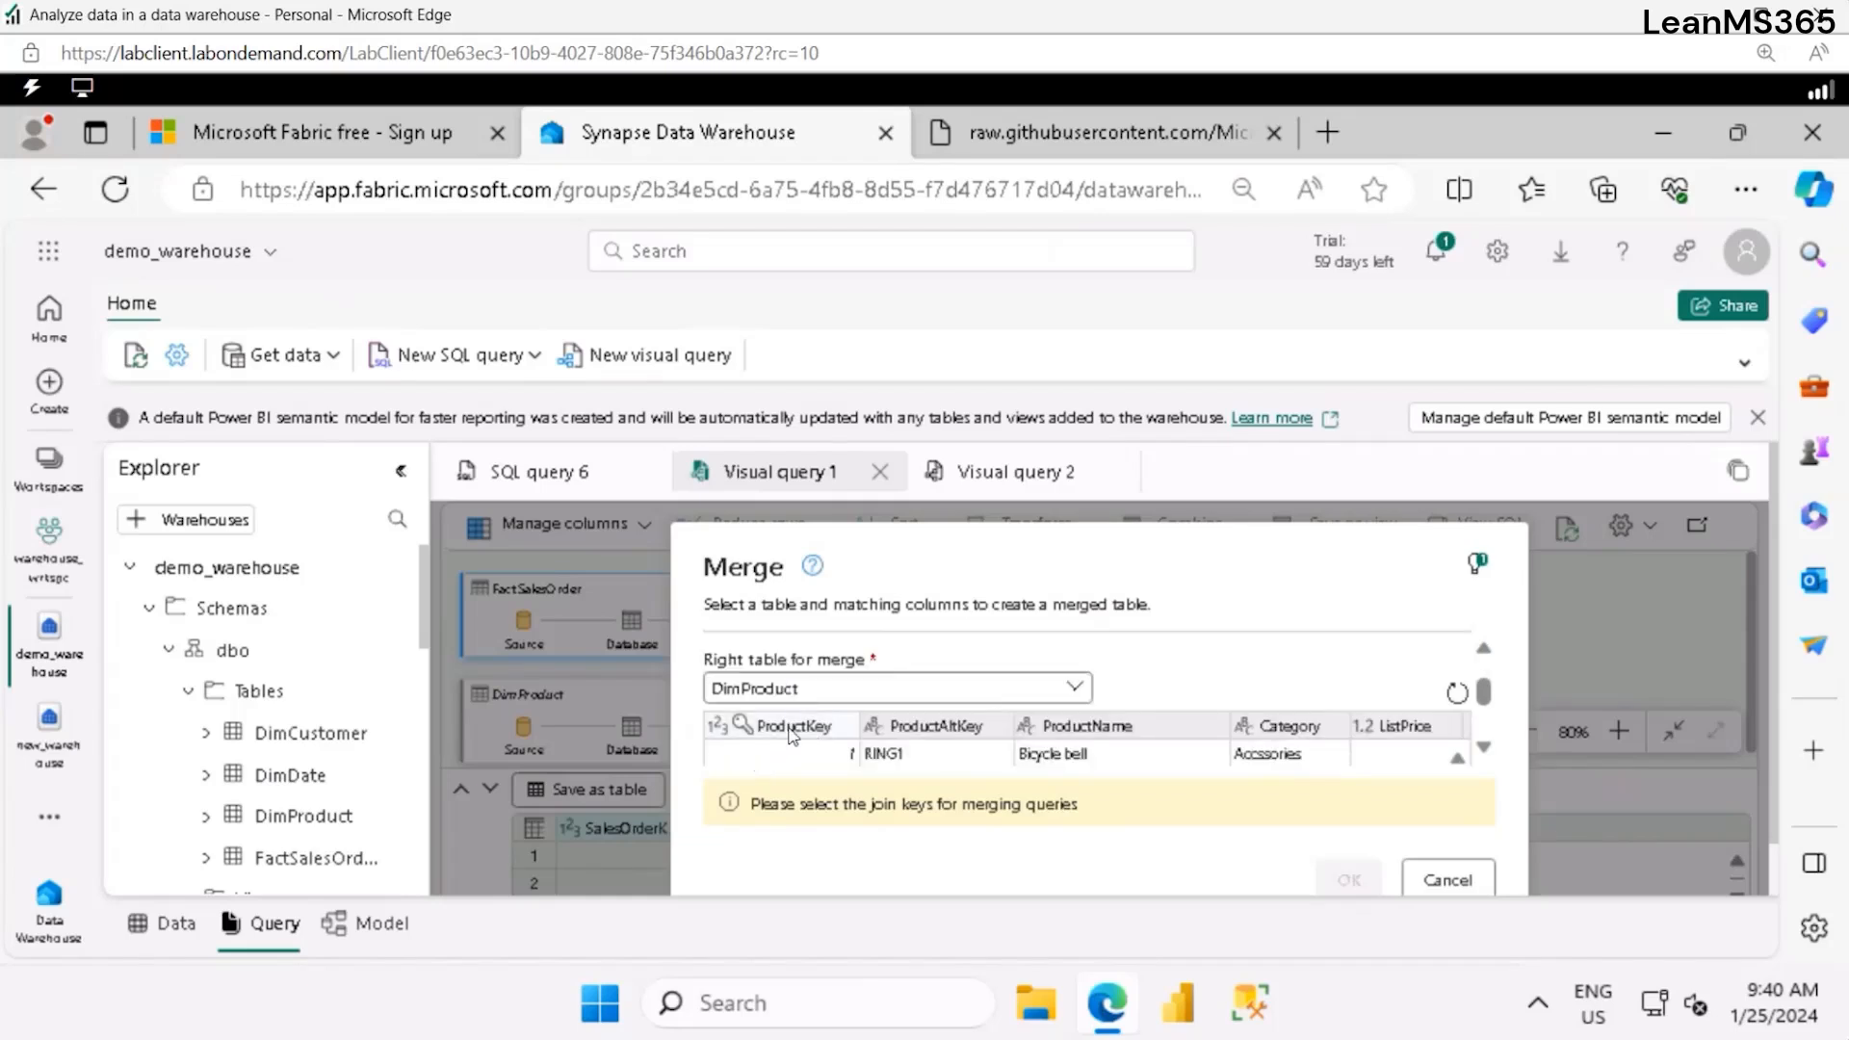
click(782, 725)
click(1338, 865)
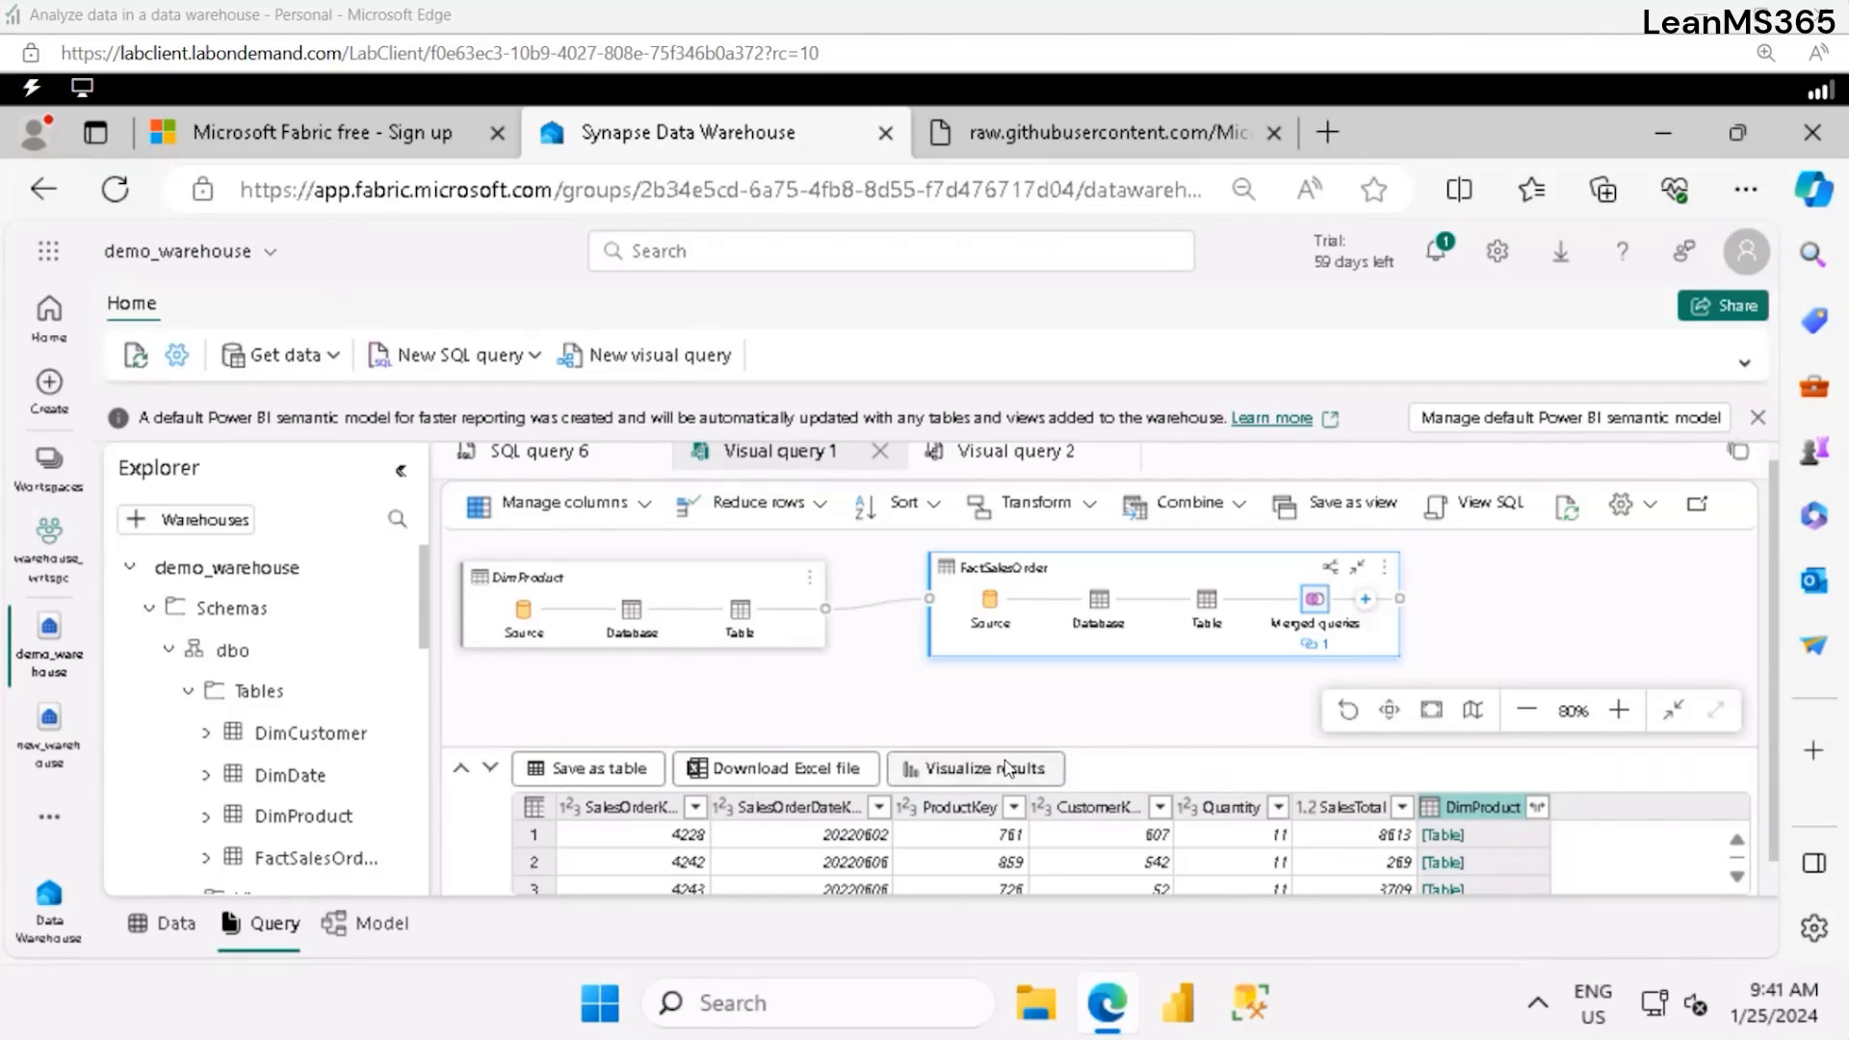
Step: Expand the merged DimProduct column in the results to include only ProductName
scroll(1006, 767, down, 1)
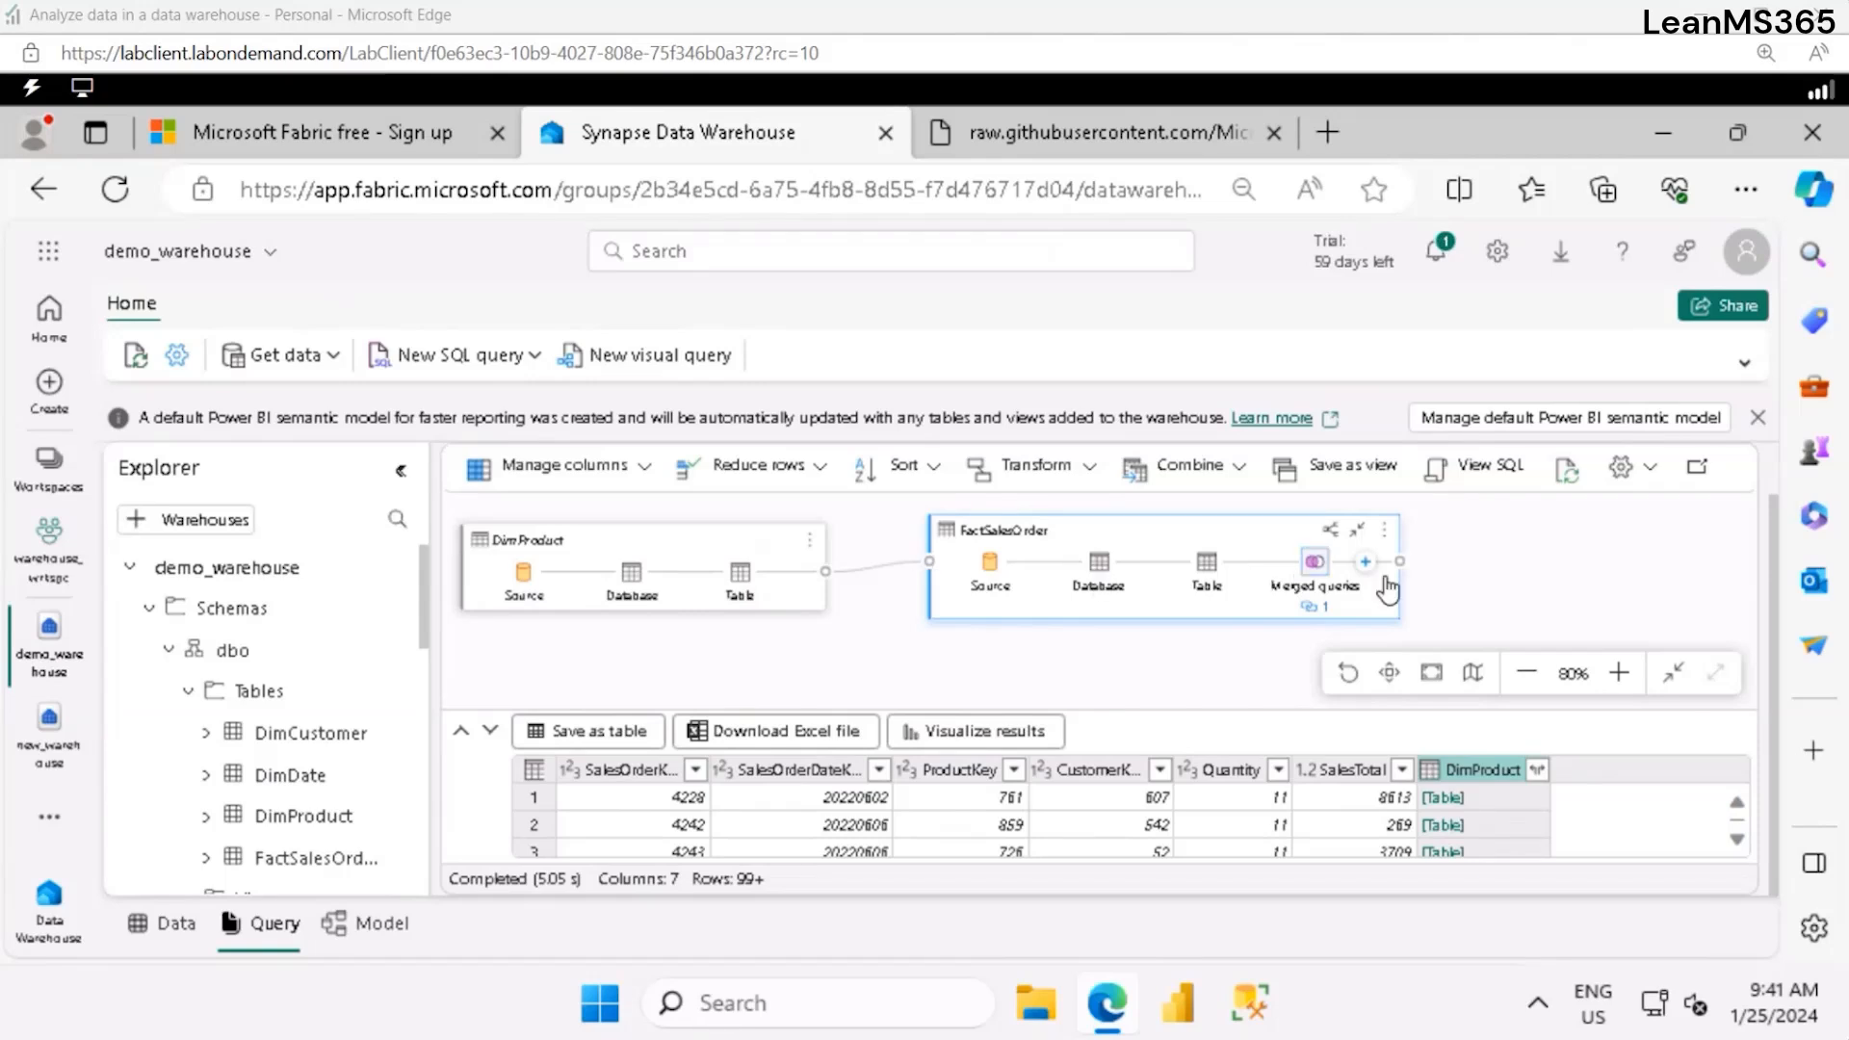
mouse_move(1316, 589)
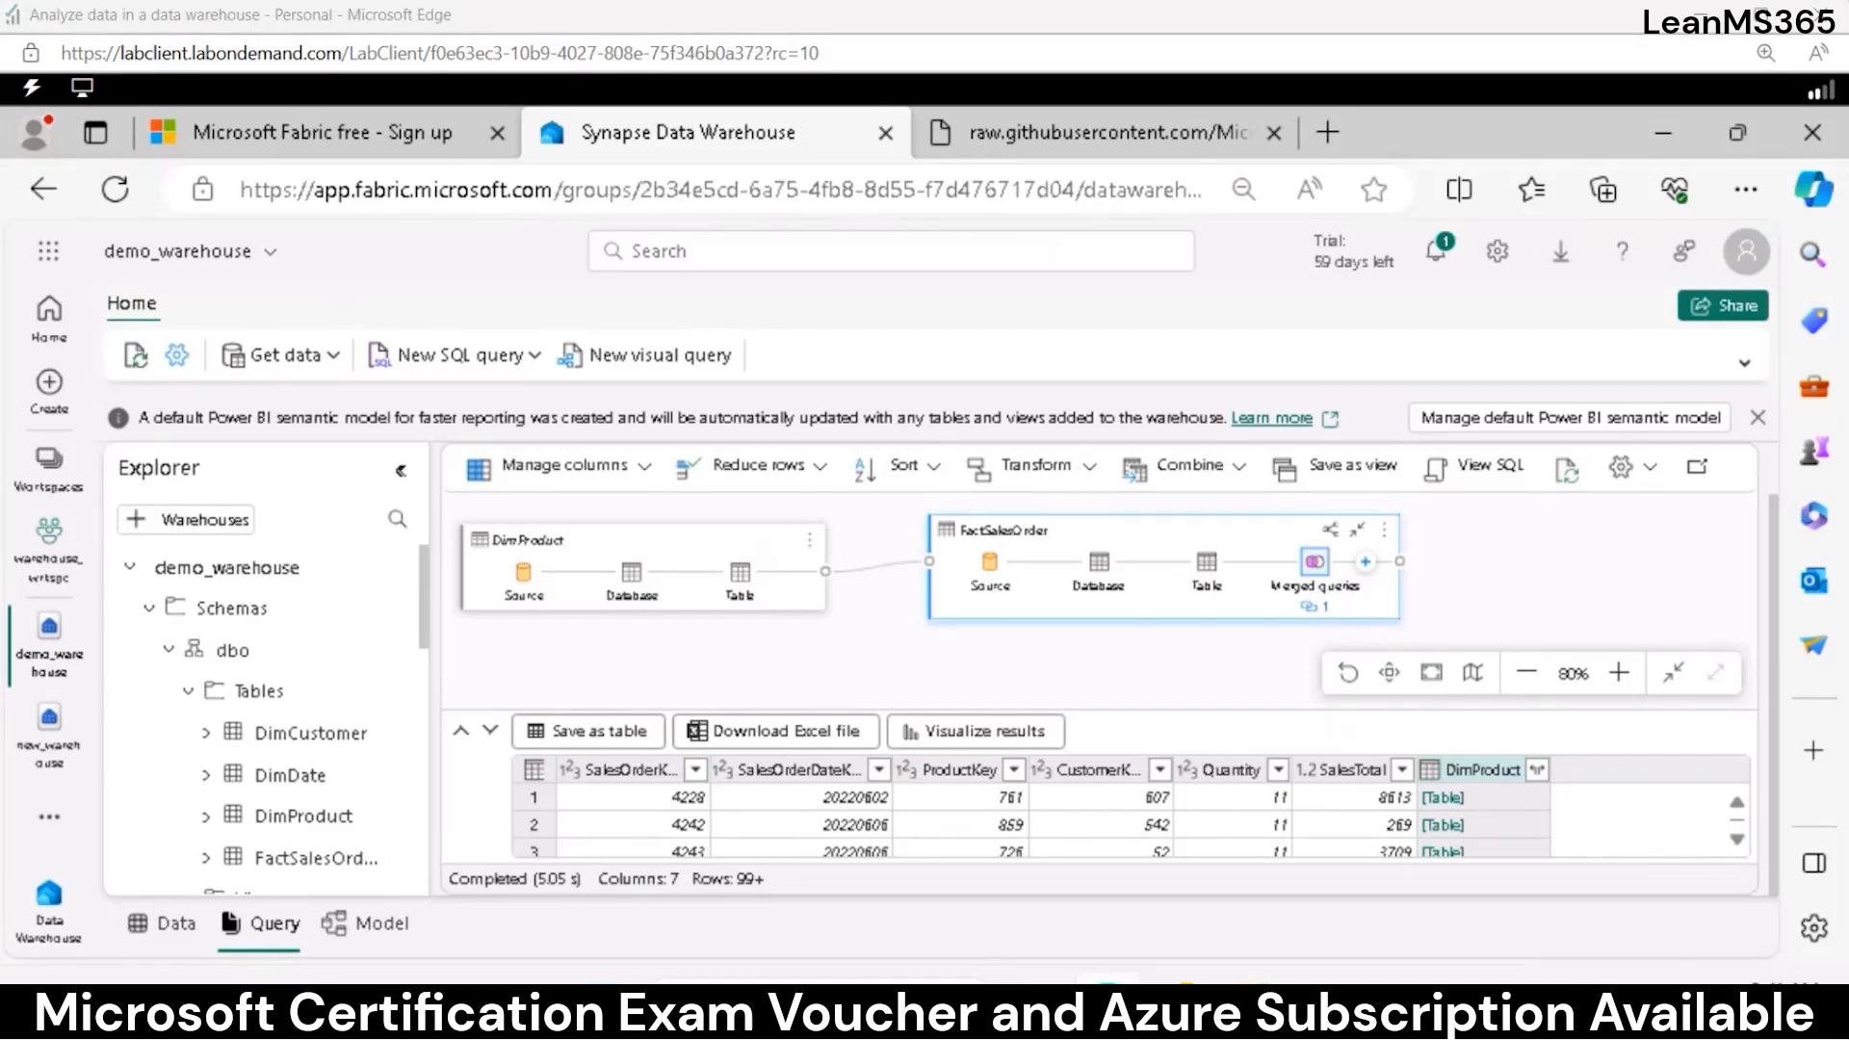
click(1537, 771)
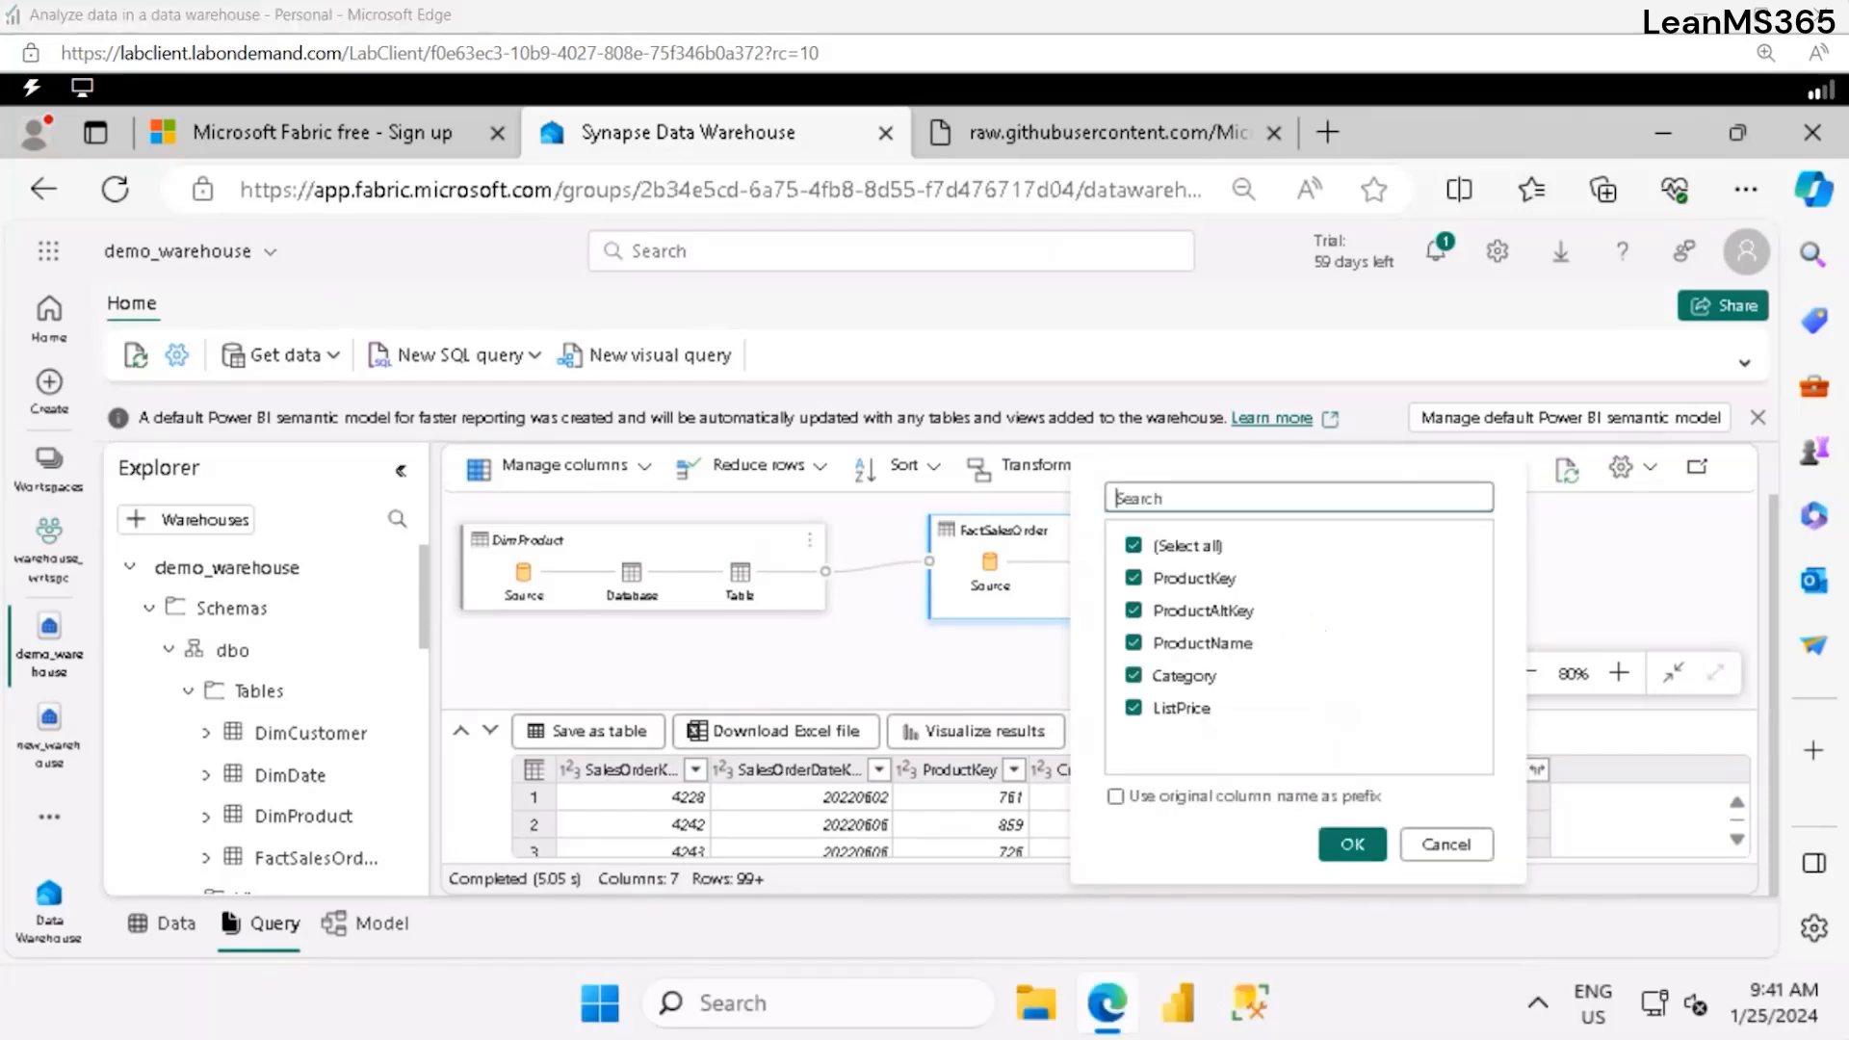
click(1134, 545)
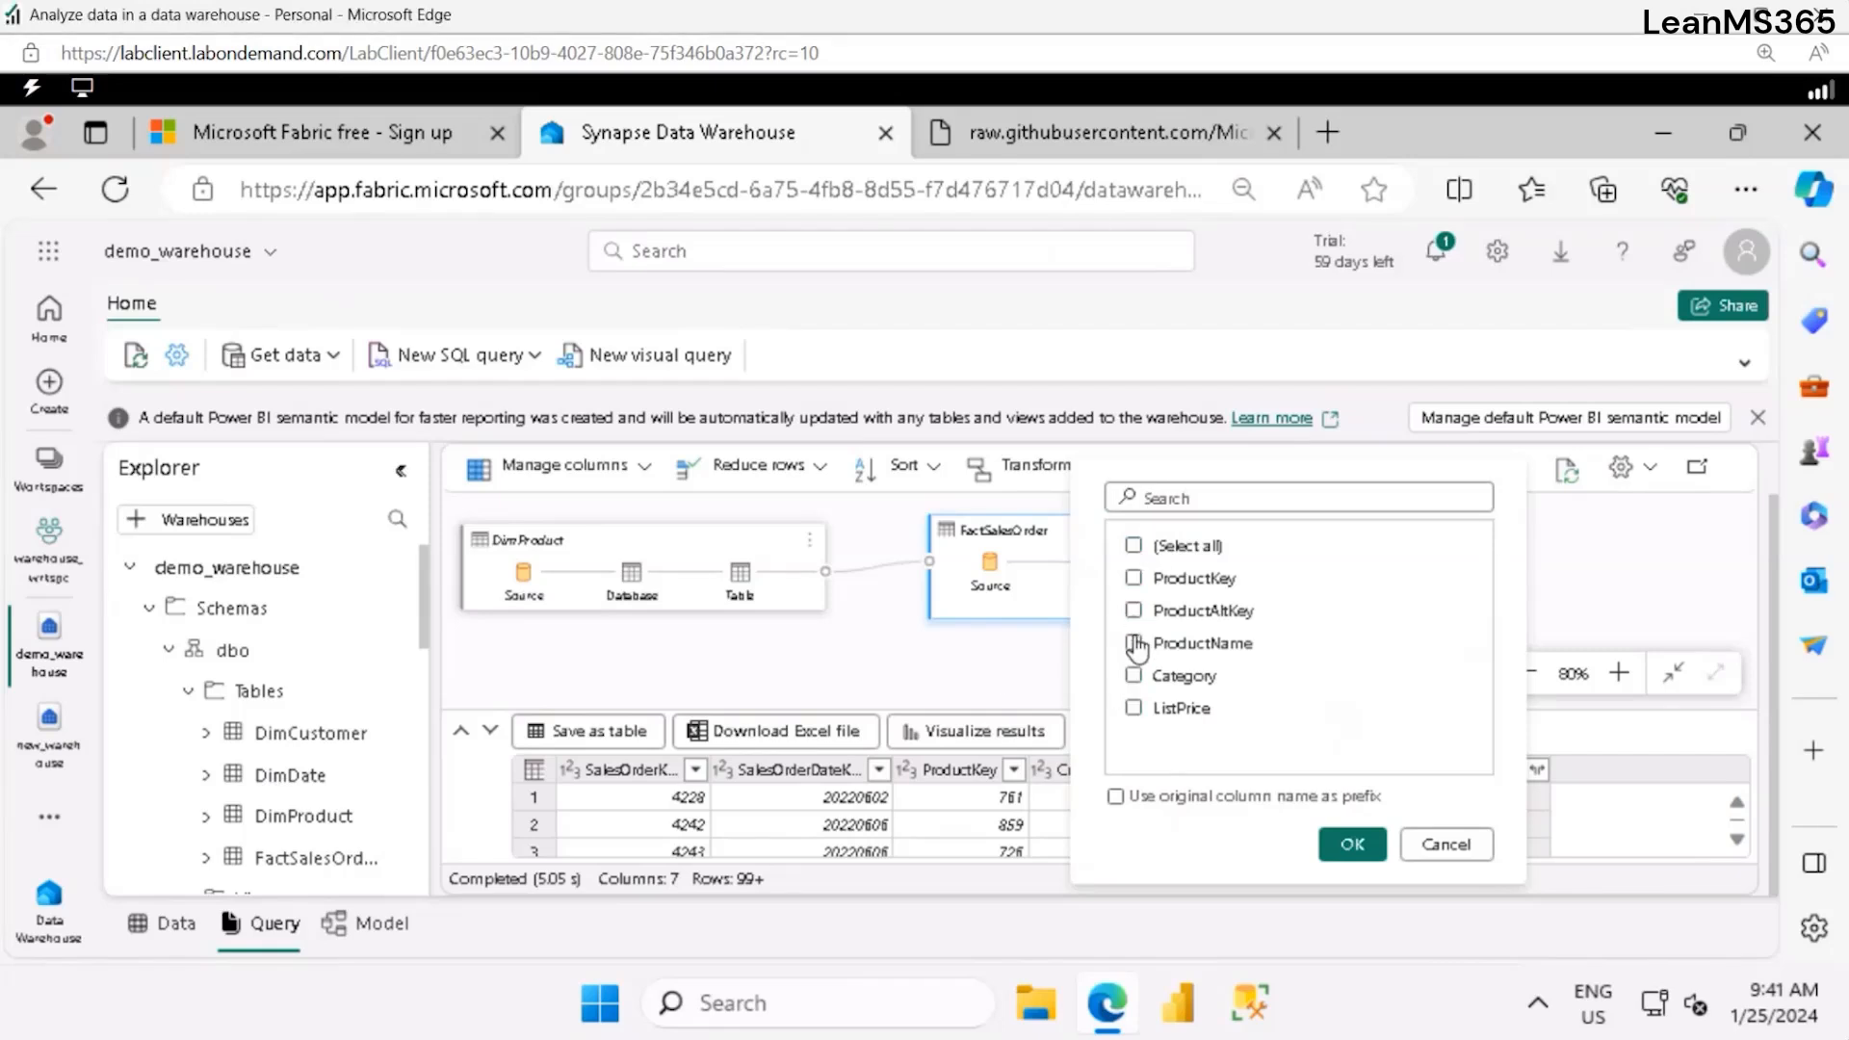
click(1135, 643)
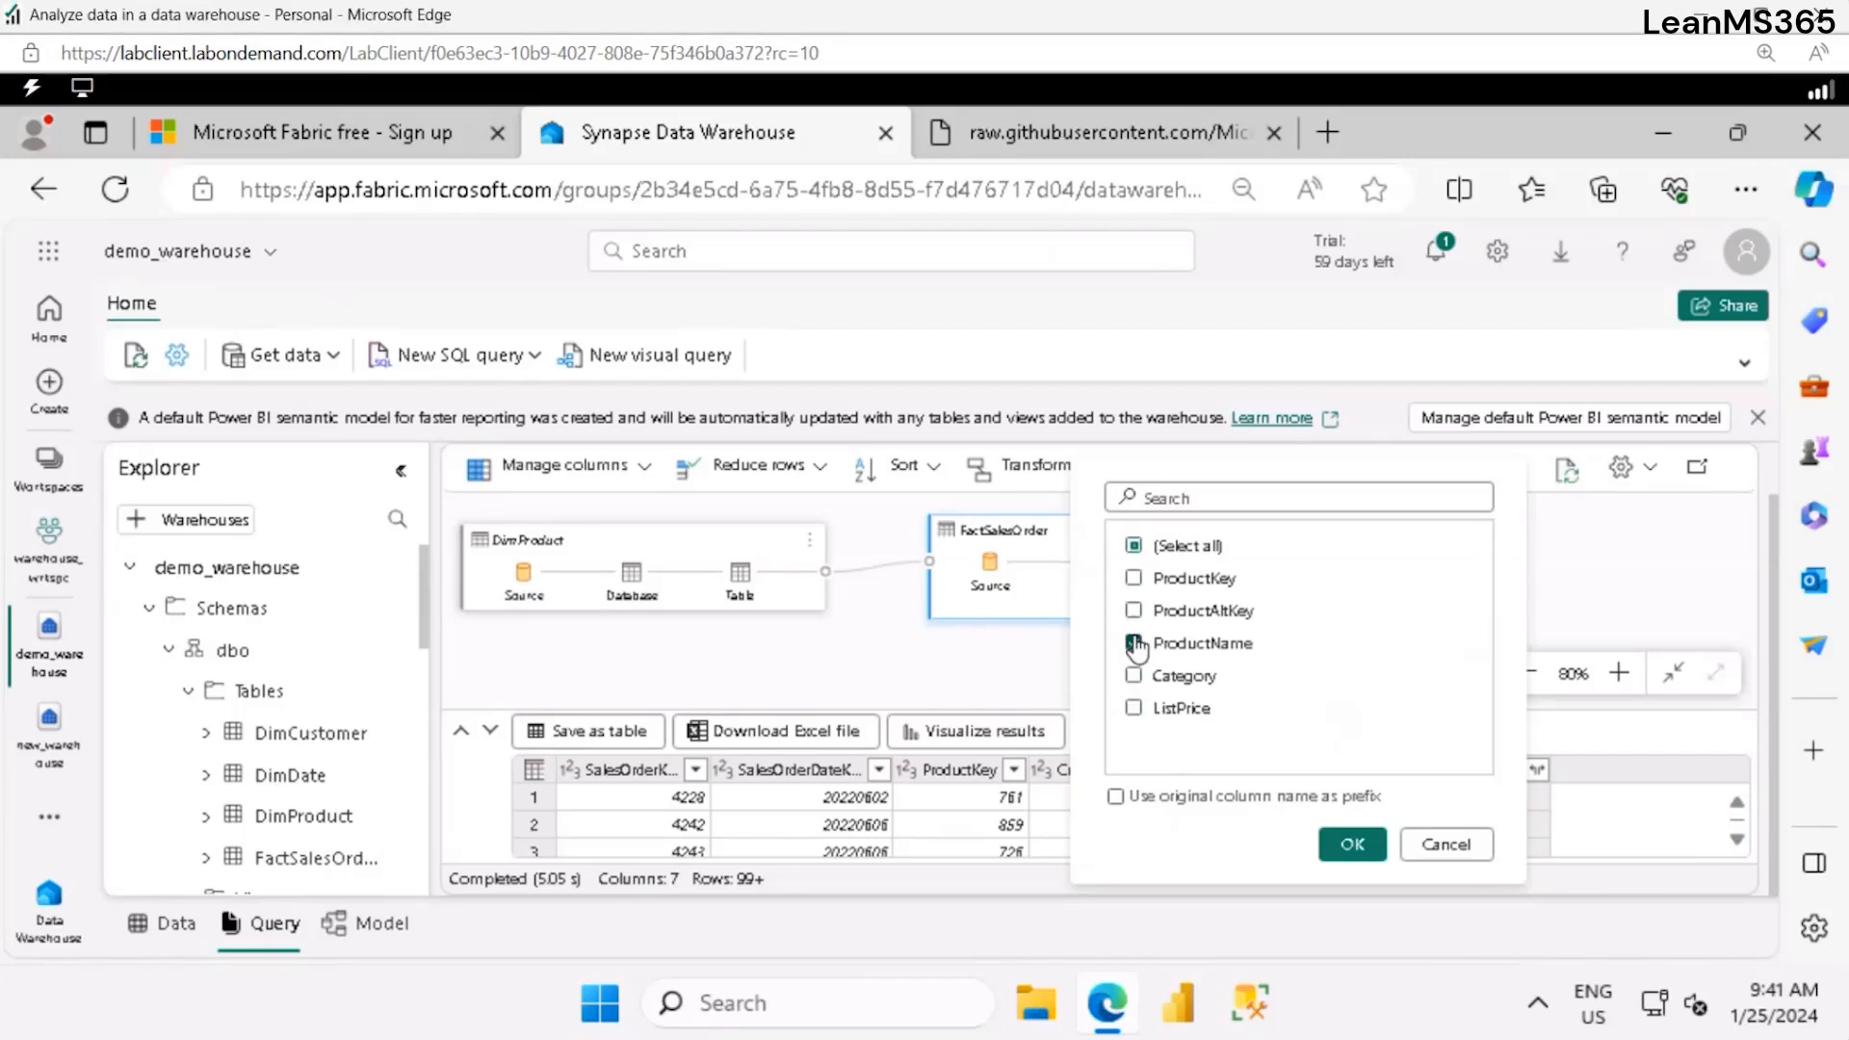
click(1378, 842)
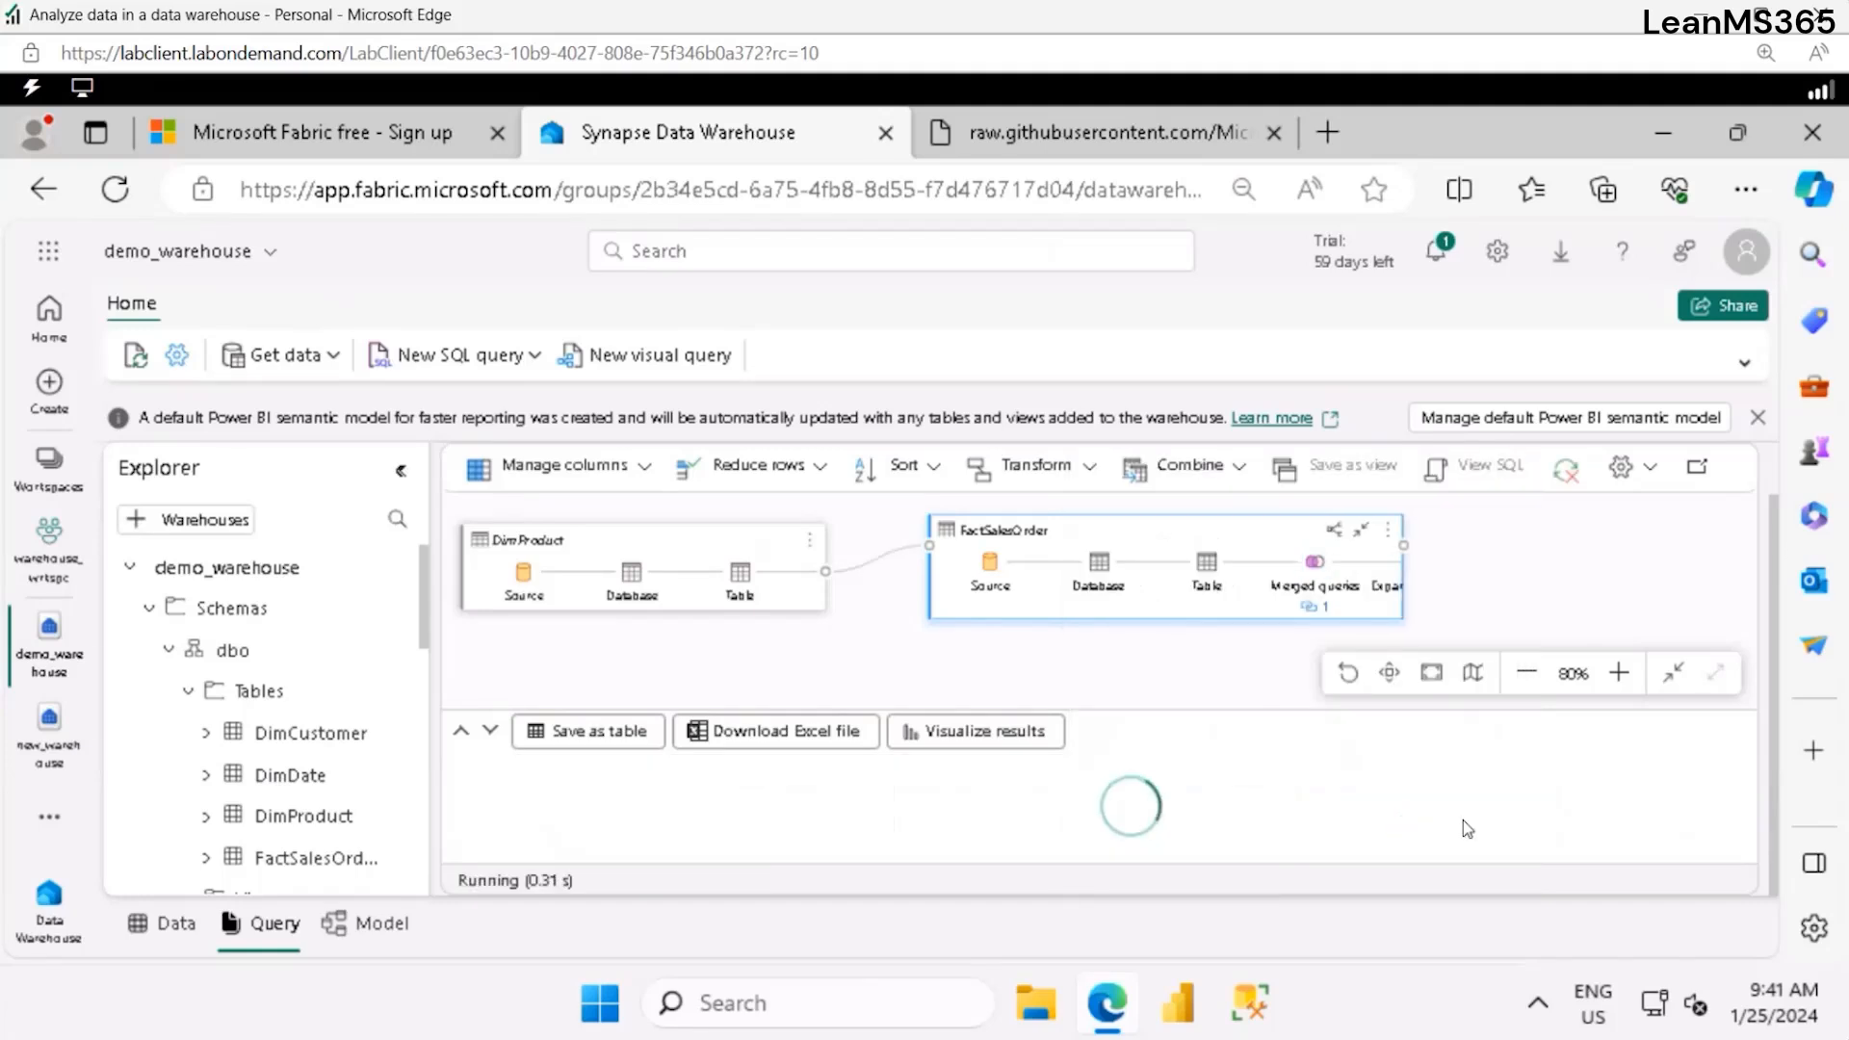